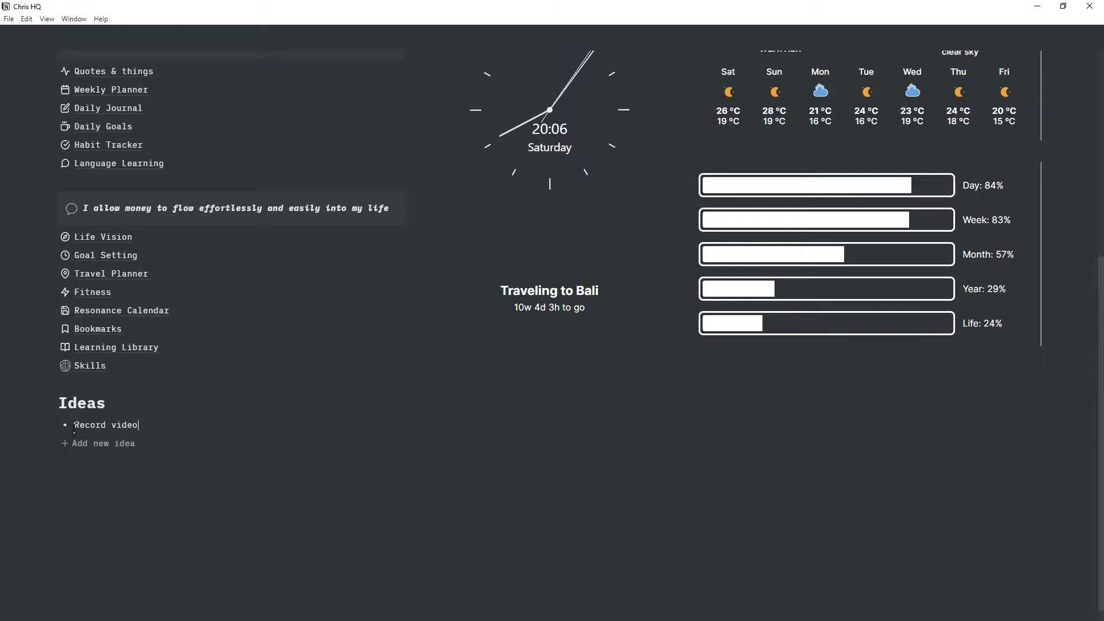
Step: On the Daily Goals page, check off Record video under Most Important Tasks and Script a video under Focused Work and Morning Schedule
scroll(177, 436, up, 3)
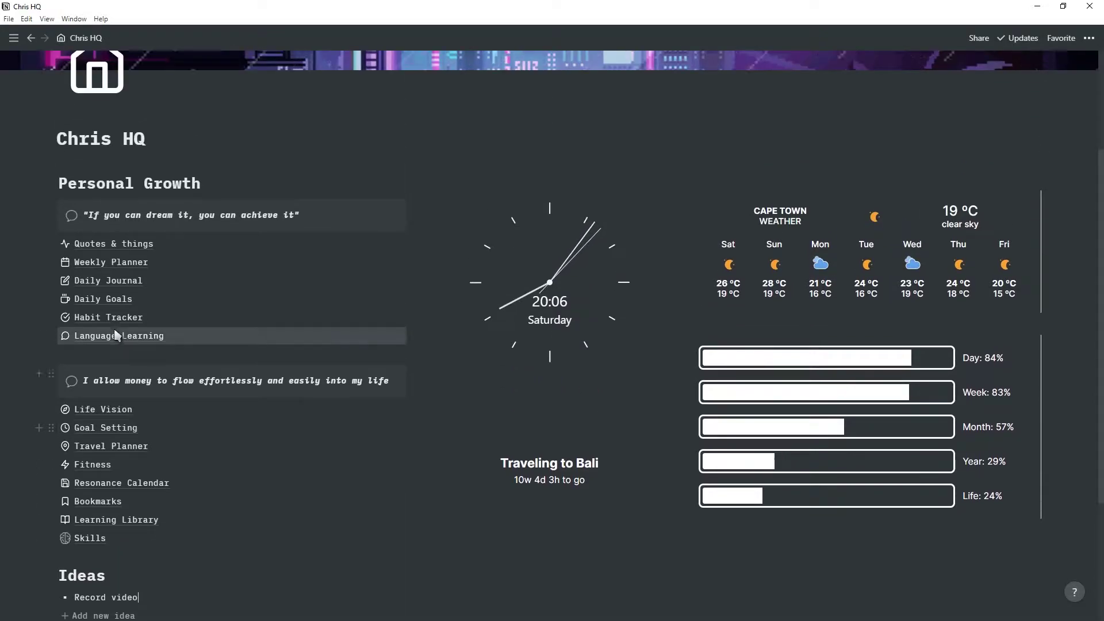
click(118, 299)
click(353, 378)
click(353, 448)
scroll(355, 452, down, 2)
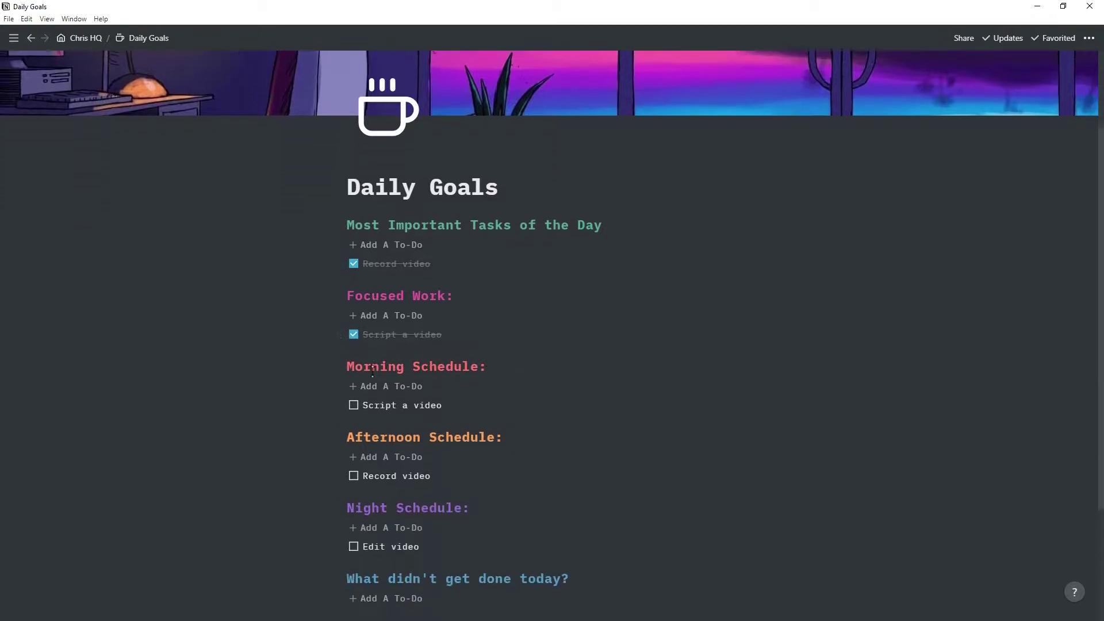
click(354, 404)
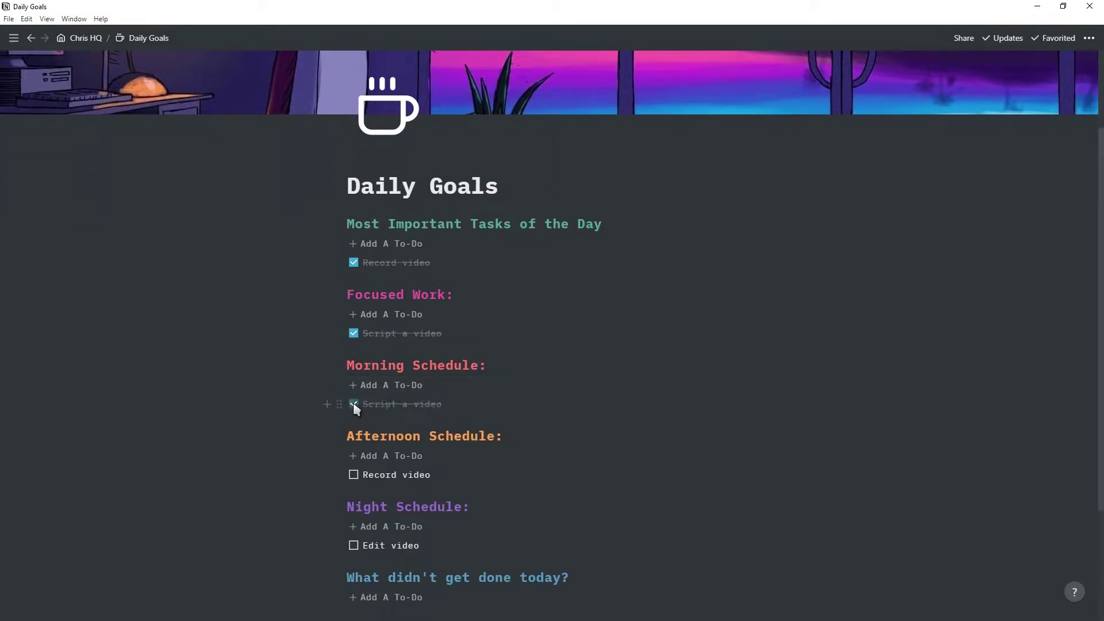
click(85, 38)
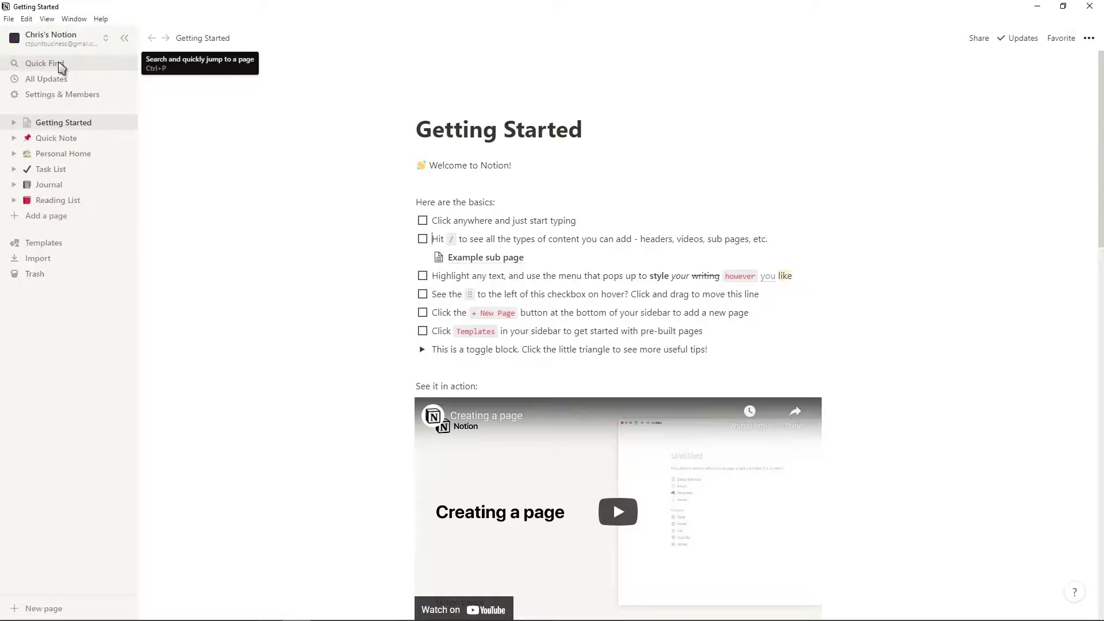
Step: Check the updates inbox and review the workspace's notification, account and connected apps settings
click(66, 86)
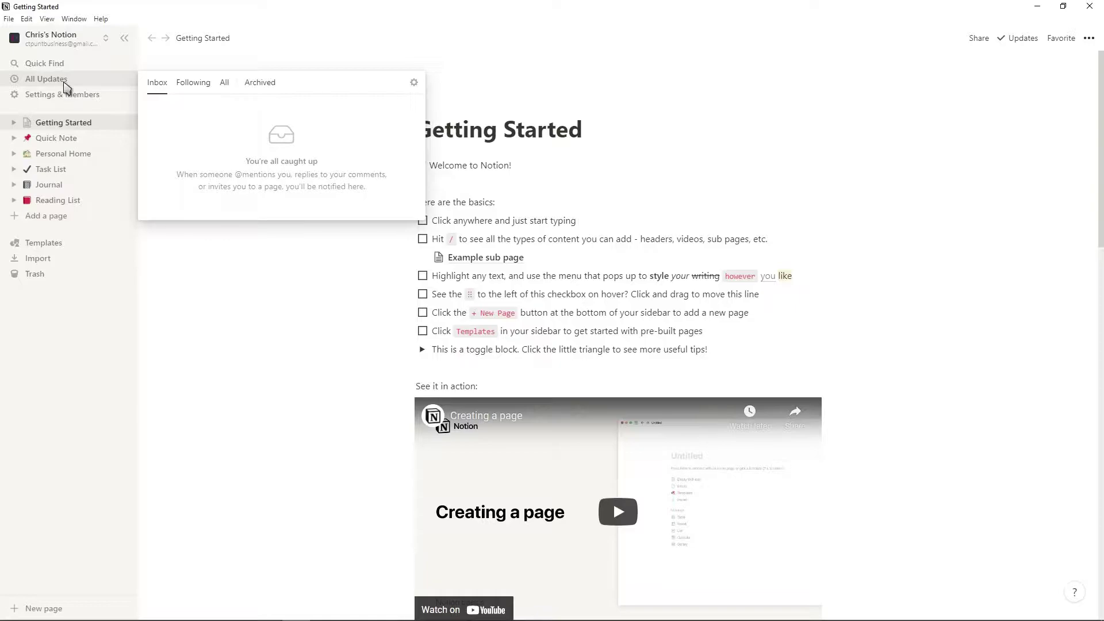
click(66, 87)
click(73, 100)
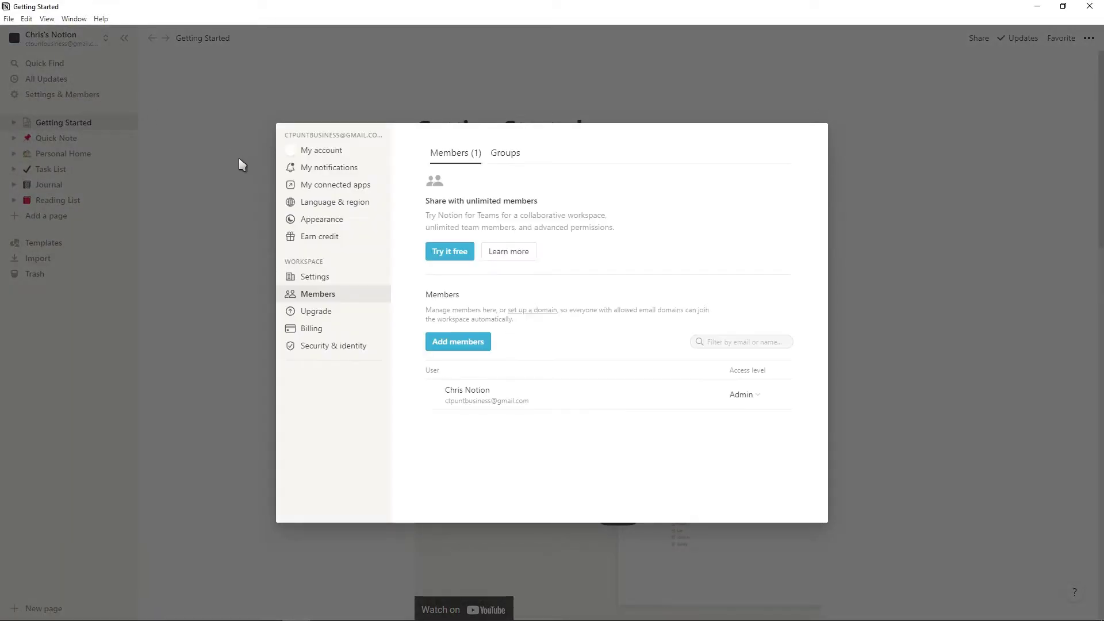
click(322, 168)
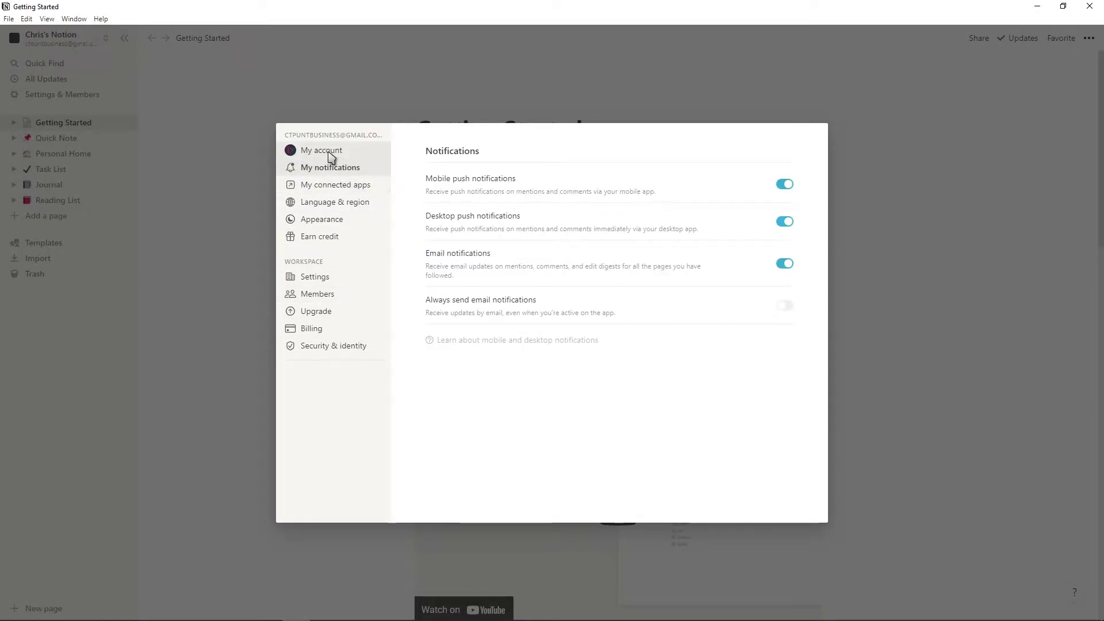
click(334, 152)
click(344, 187)
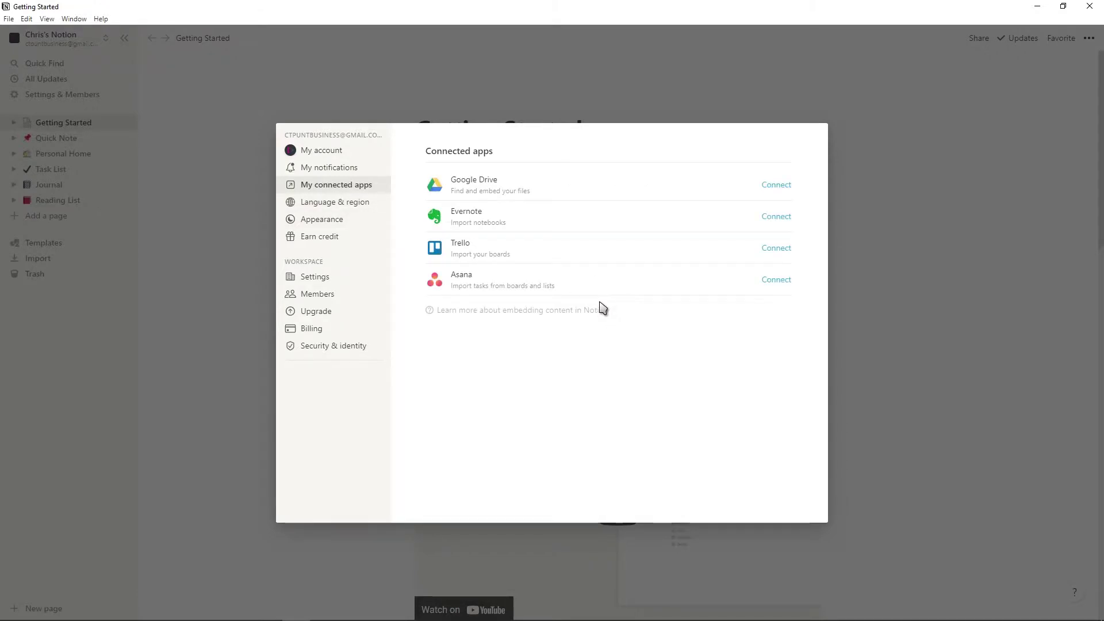
Step: Turn on Start week on Monday in the language and region settings and set the appearance to Dark
click(334, 202)
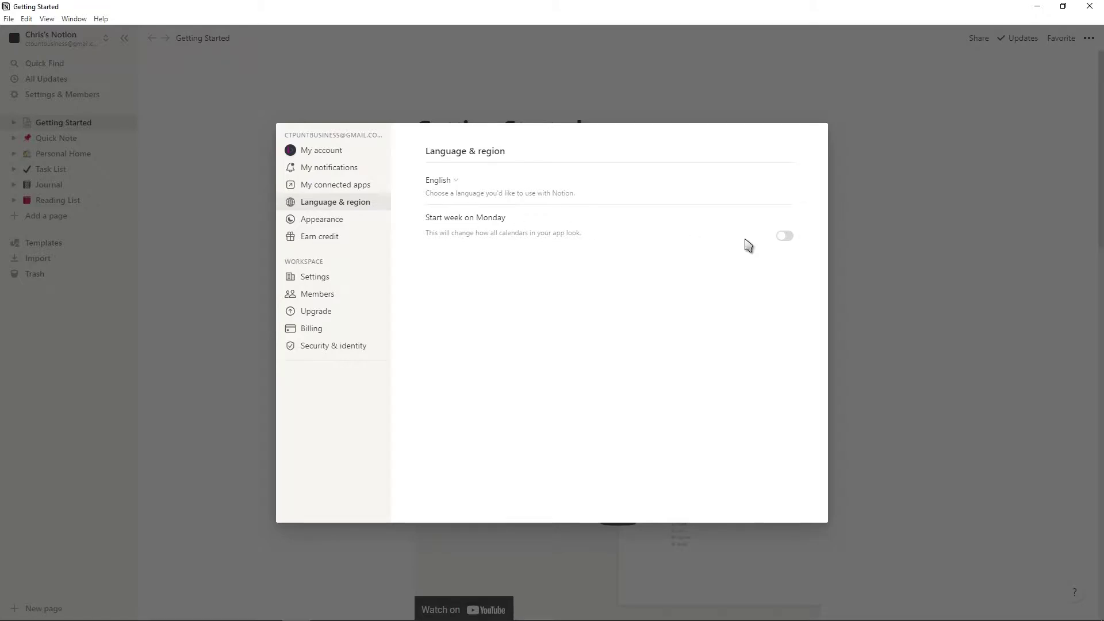
click(785, 235)
click(325, 220)
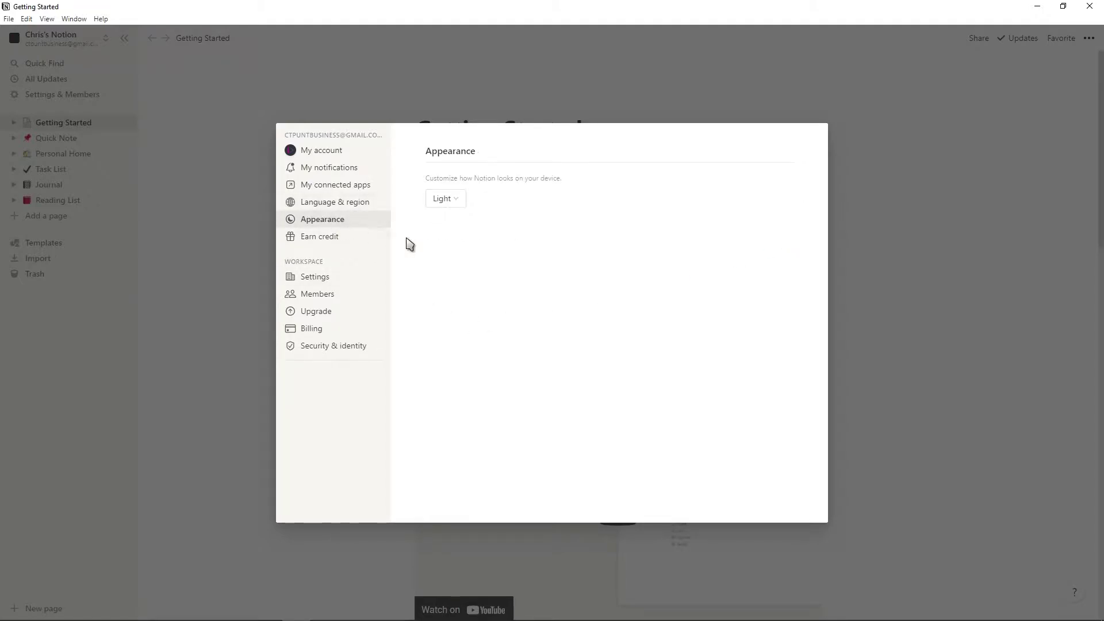
click(455, 203)
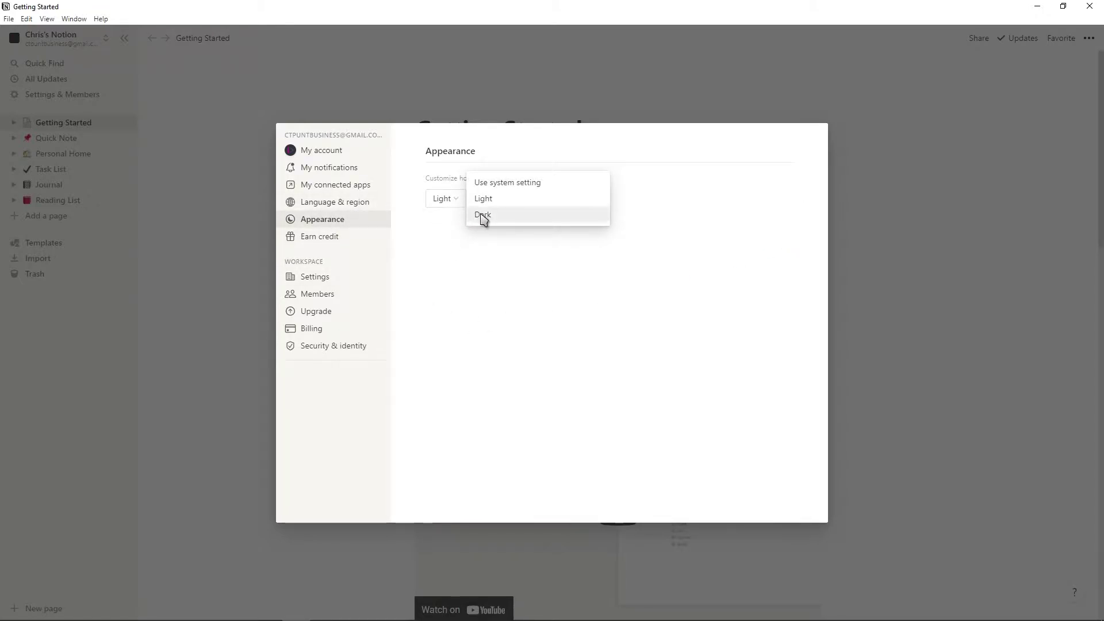
click(482, 216)
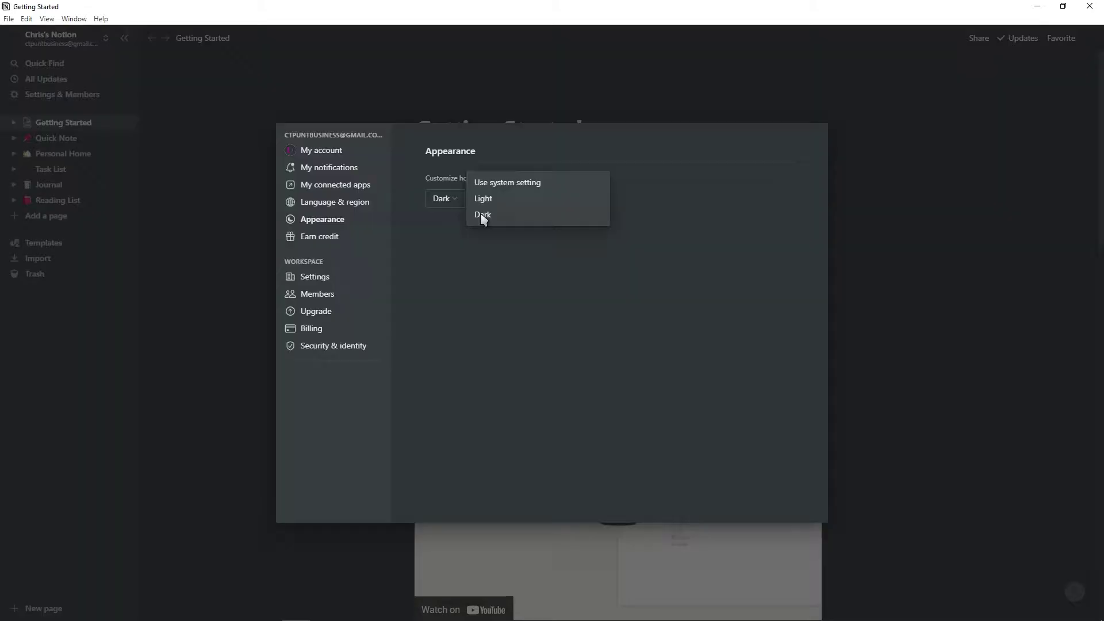
Step: Review the ways to earn credit and preview the Personal Pro upgrade order with monthly billing
click(305, 241)
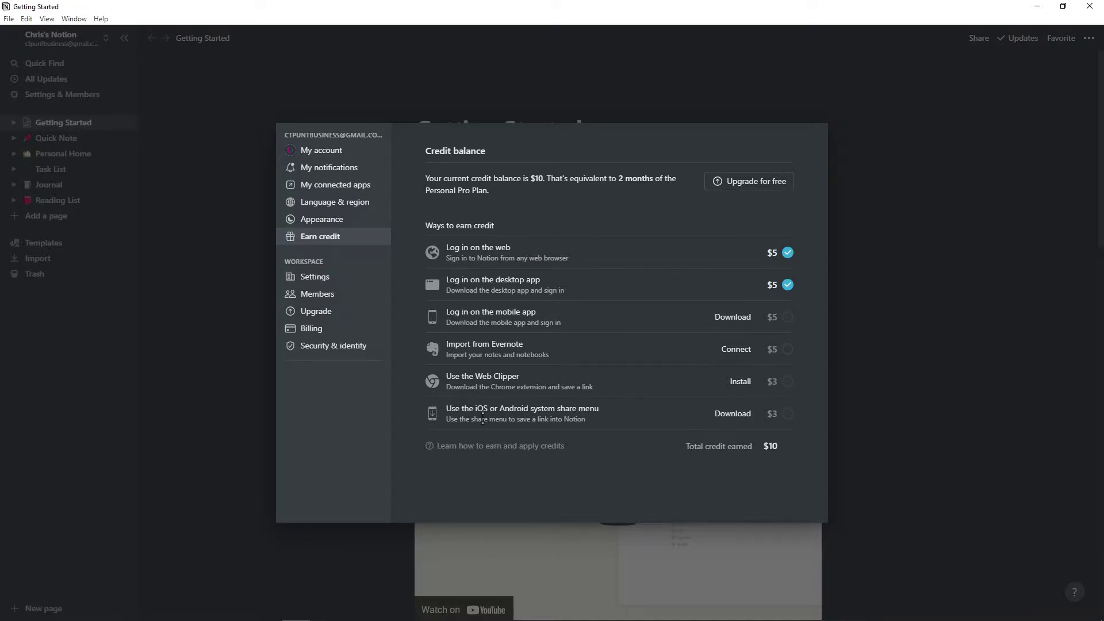
click(750, 188)
click(641, 251)
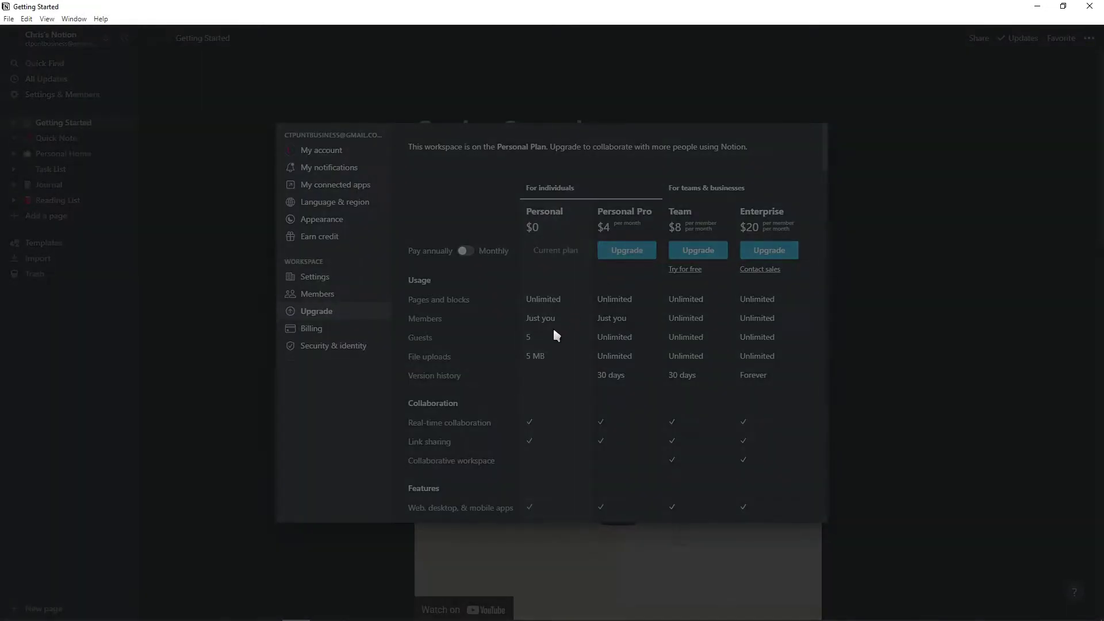
click(389, 240)
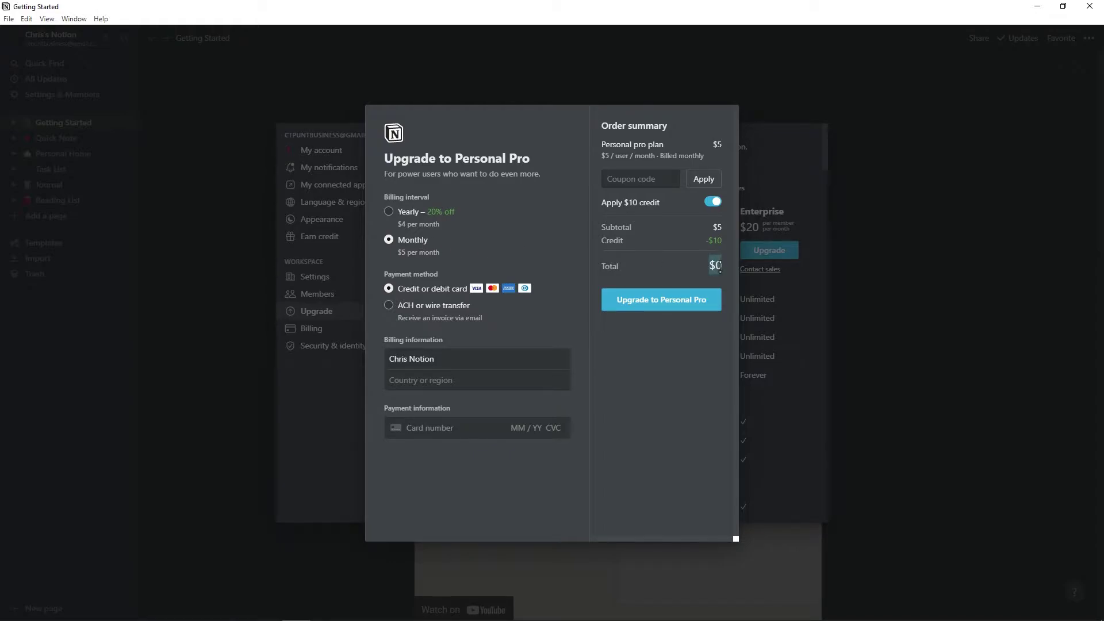
key(Escape)
Step: Compare the Personal and Personal Pro plans on blocks, file uploads and version history
mouse_move(577, 316)
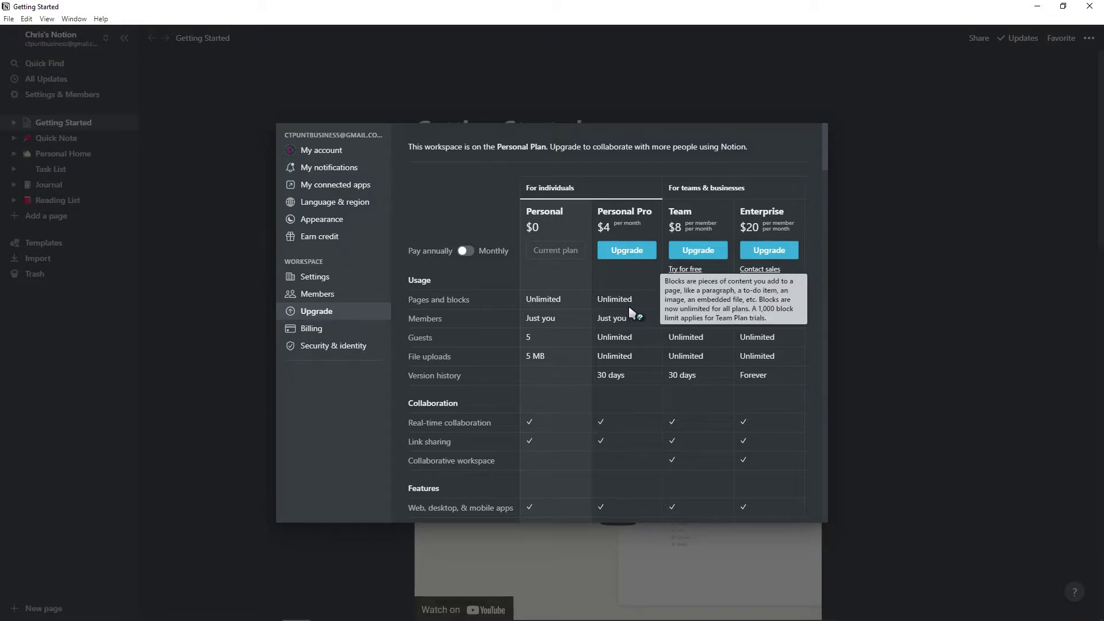
mouse_move(546, 362)
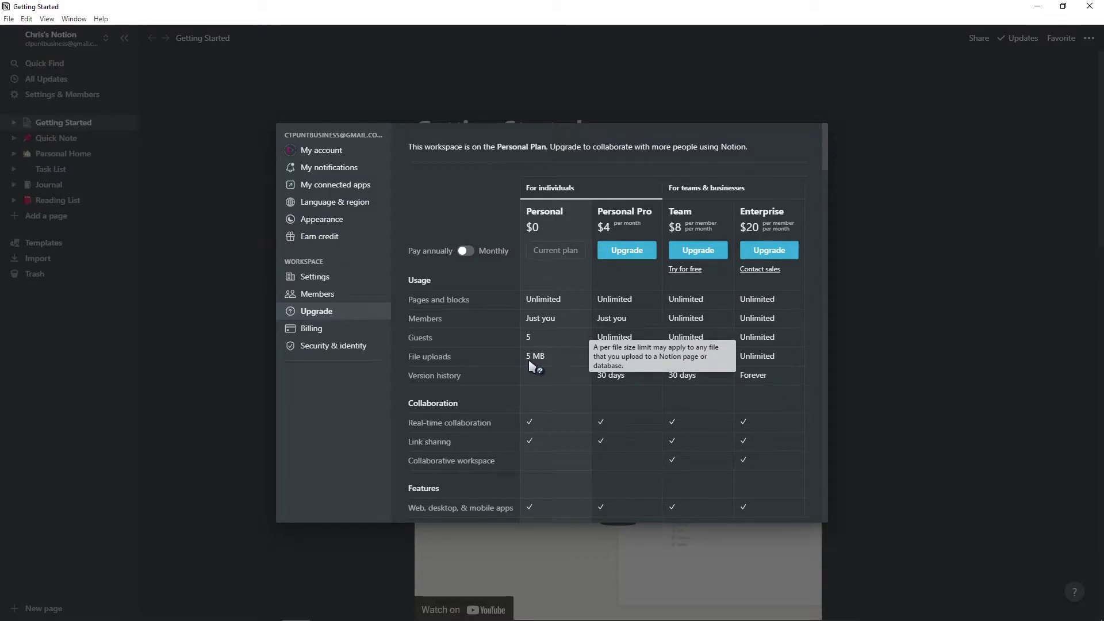
mouse_move(628, 361)
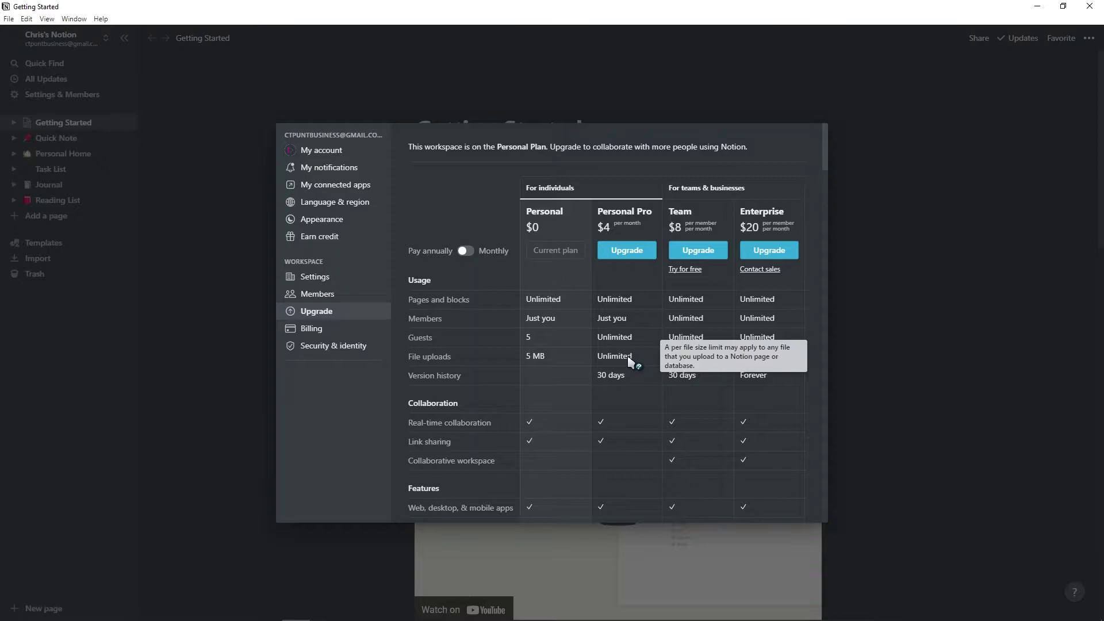
mouse_move(620, 383)
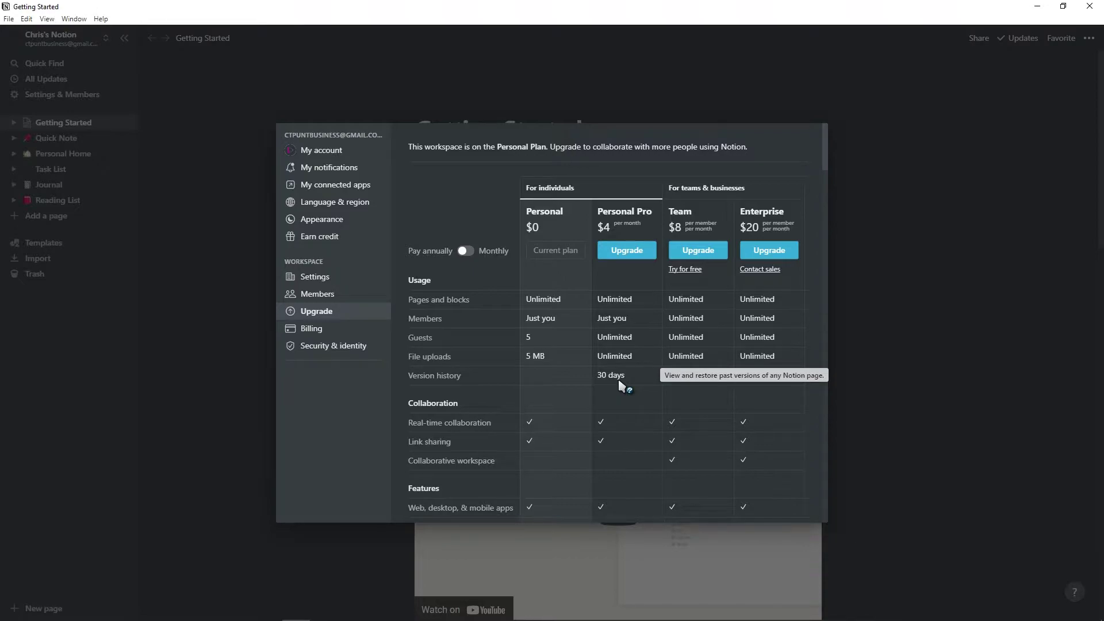
Step: Review the workspace settings, member access levels and Security & identity options, and close the settings
click(353, 278)
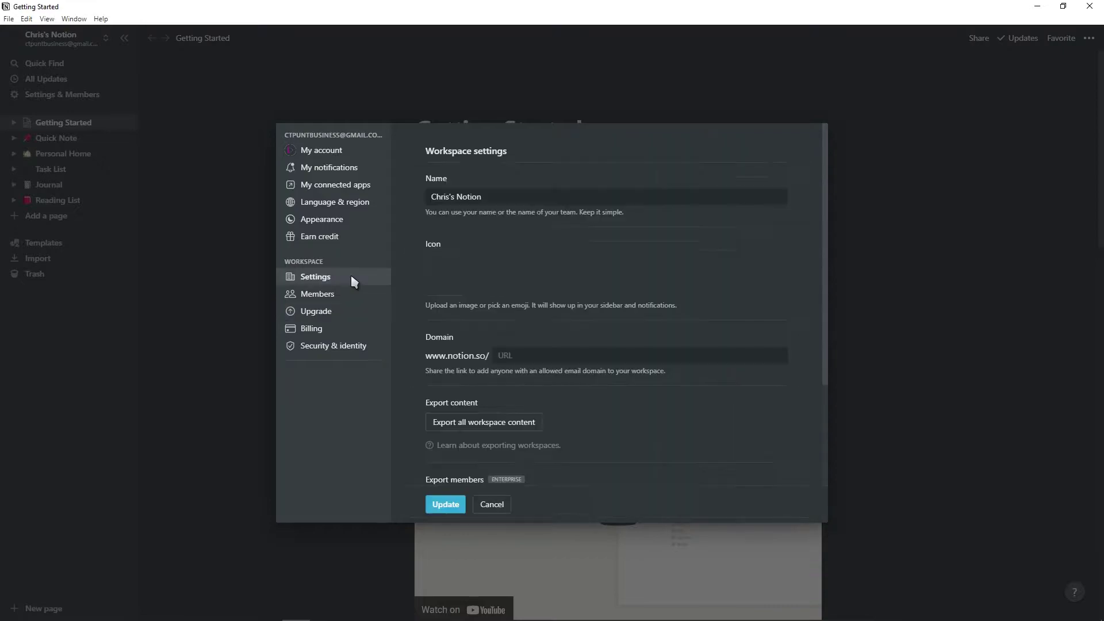
scroll(547, 271, down, 1)
scroll(560, 304, down, 1)
scroll(517, 334, up, 3)
click(342, 289)
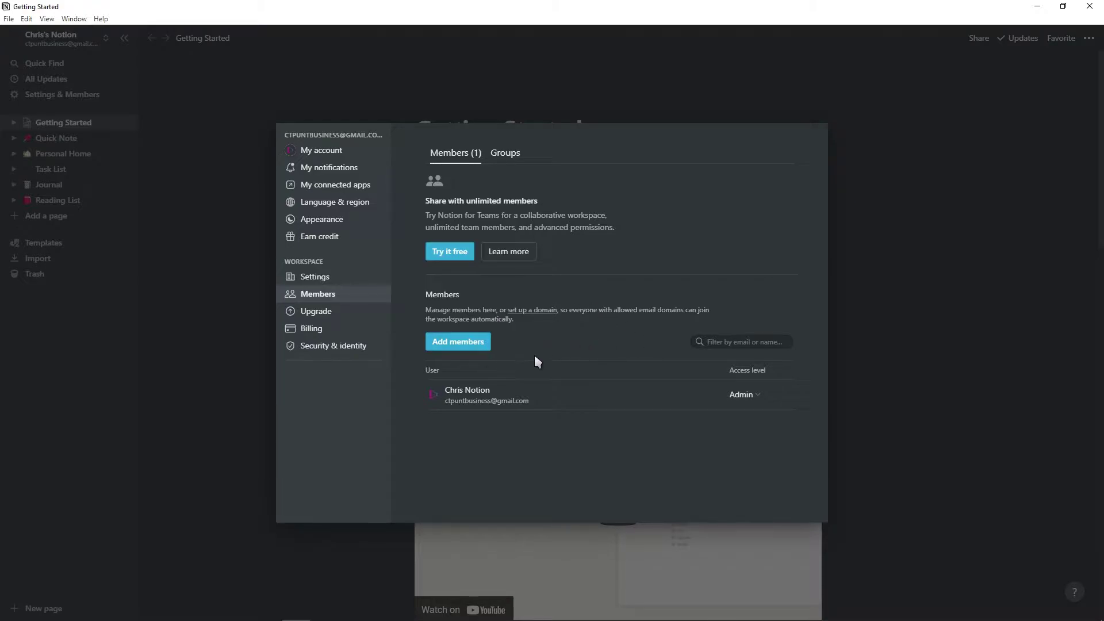
click(745, 394)
click(633, 313)
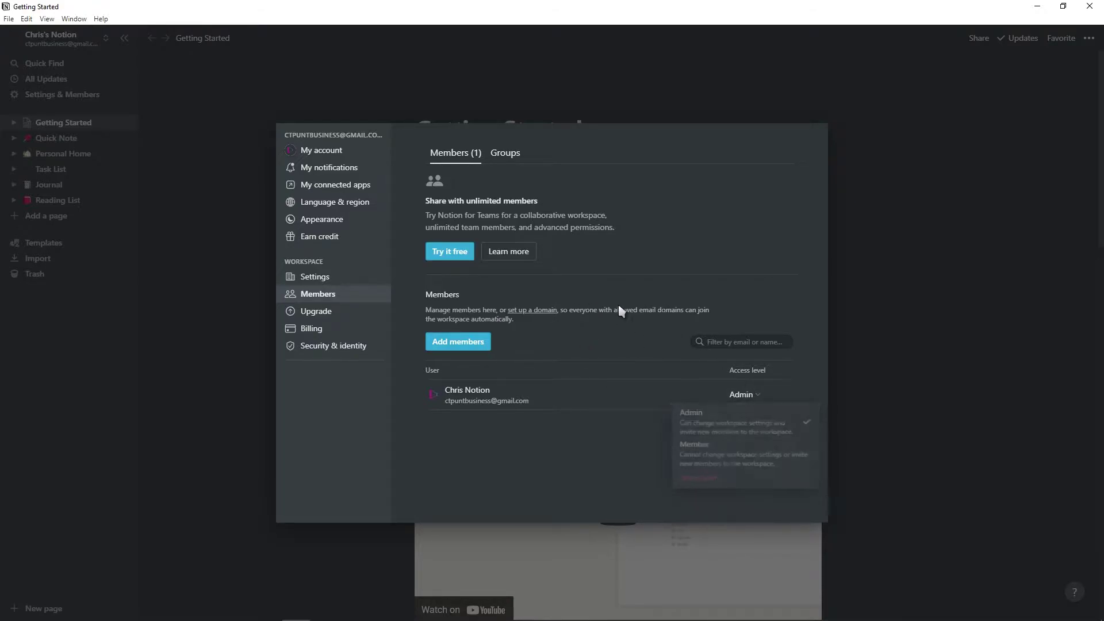
click(325, 347)
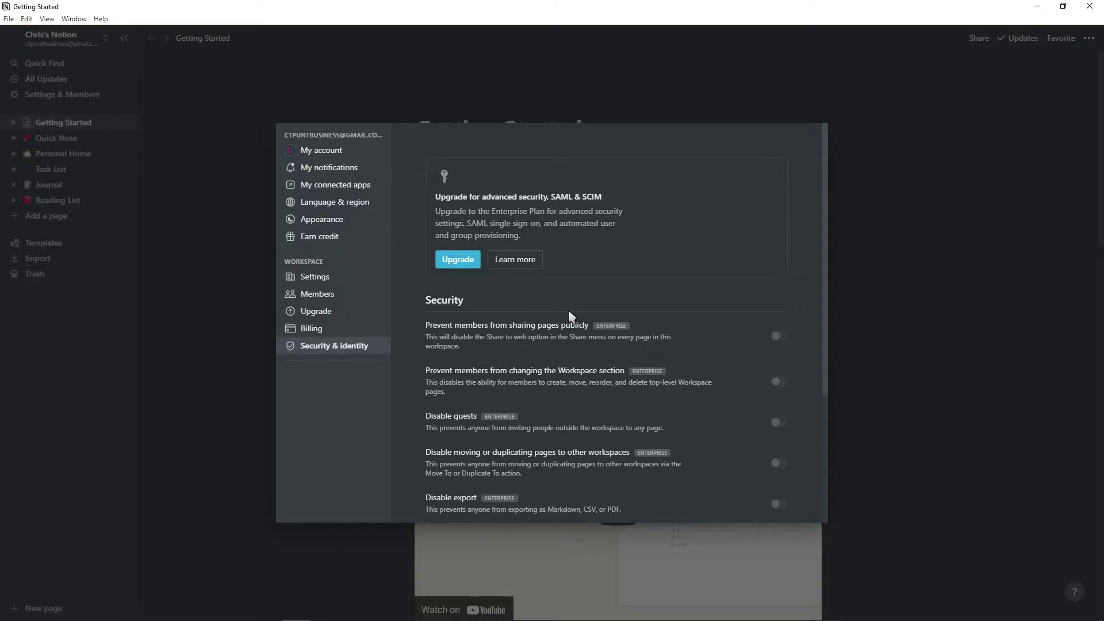
scroll(578, 339, down, 1)
scroll(583, 313, up, 1)
click(195, 179)
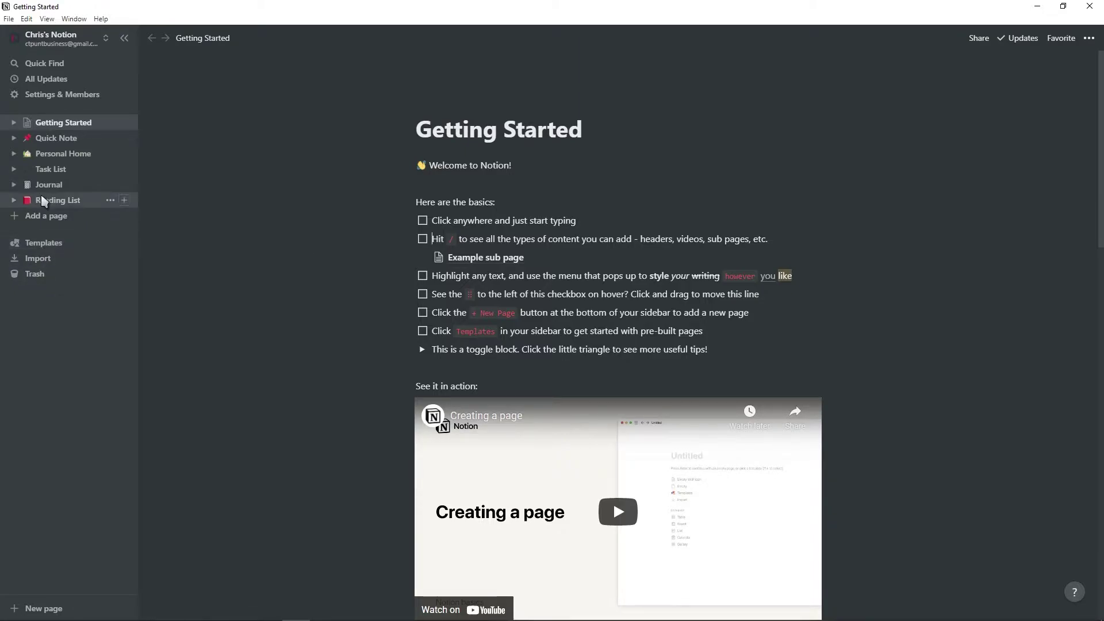
Step: Browse the template categories and add the Life Wiki template from the Personal category to the workspace
click(41, 243)
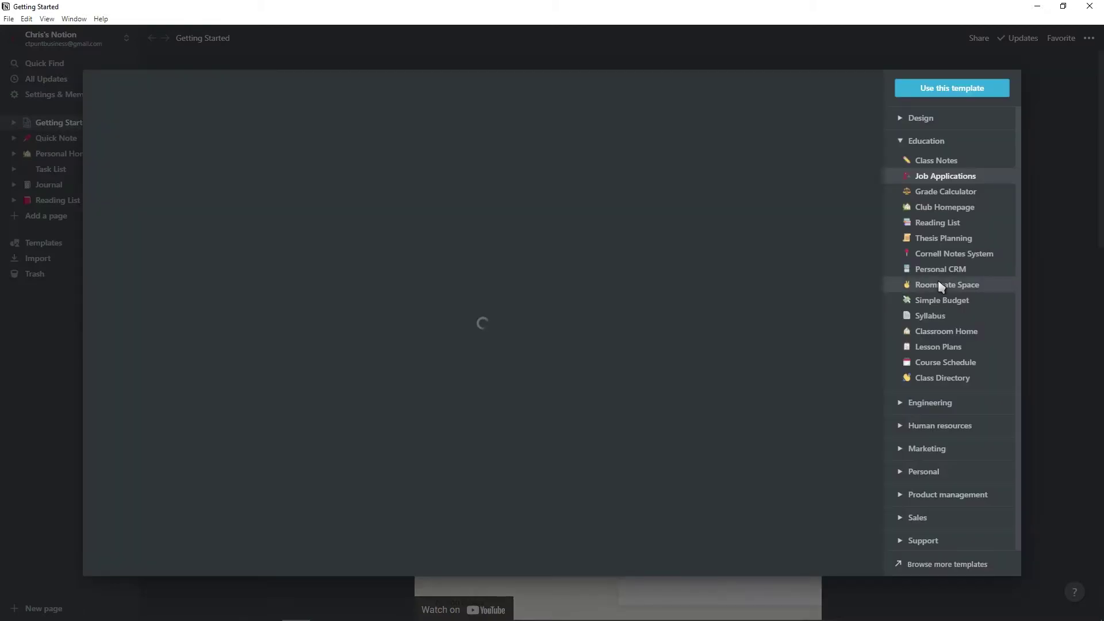
click(946, 141)
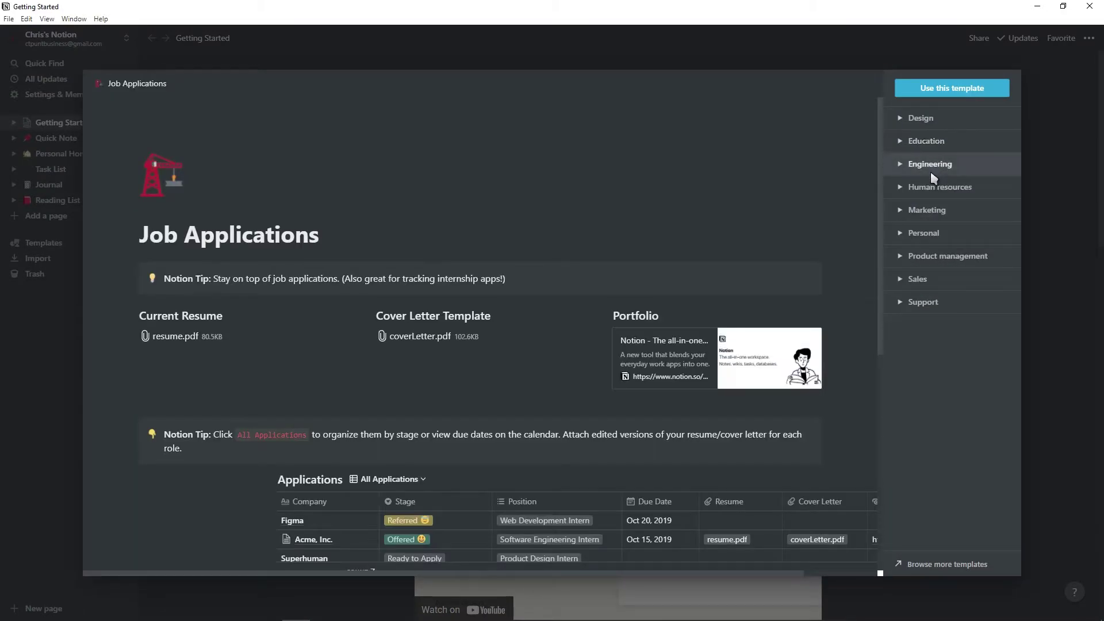
click(937, 122)
click(937, 119)
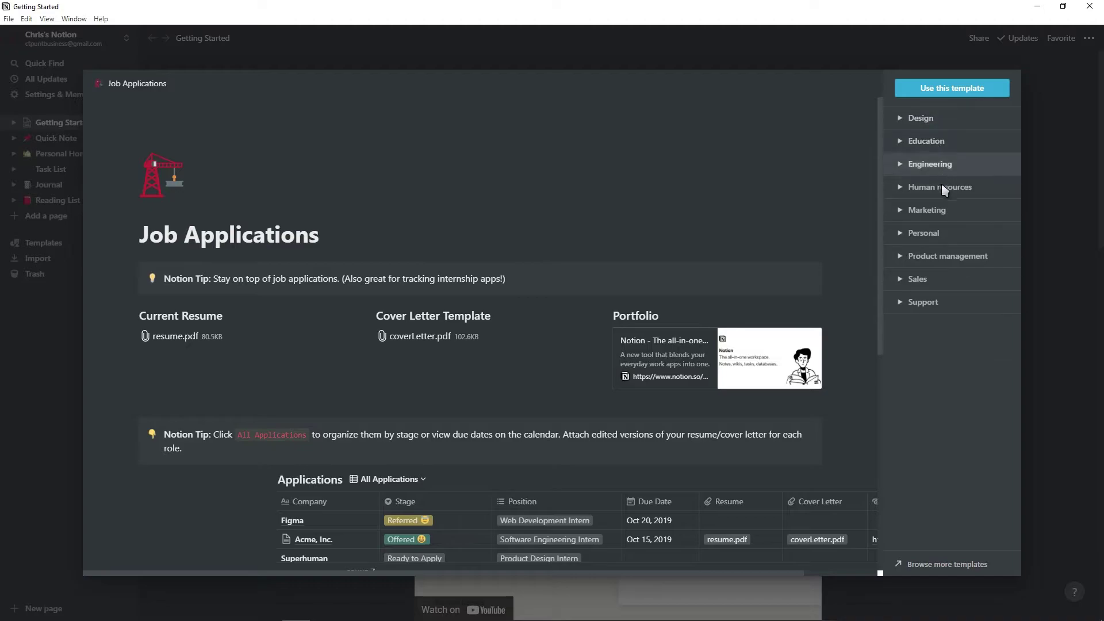
click(926, 233)
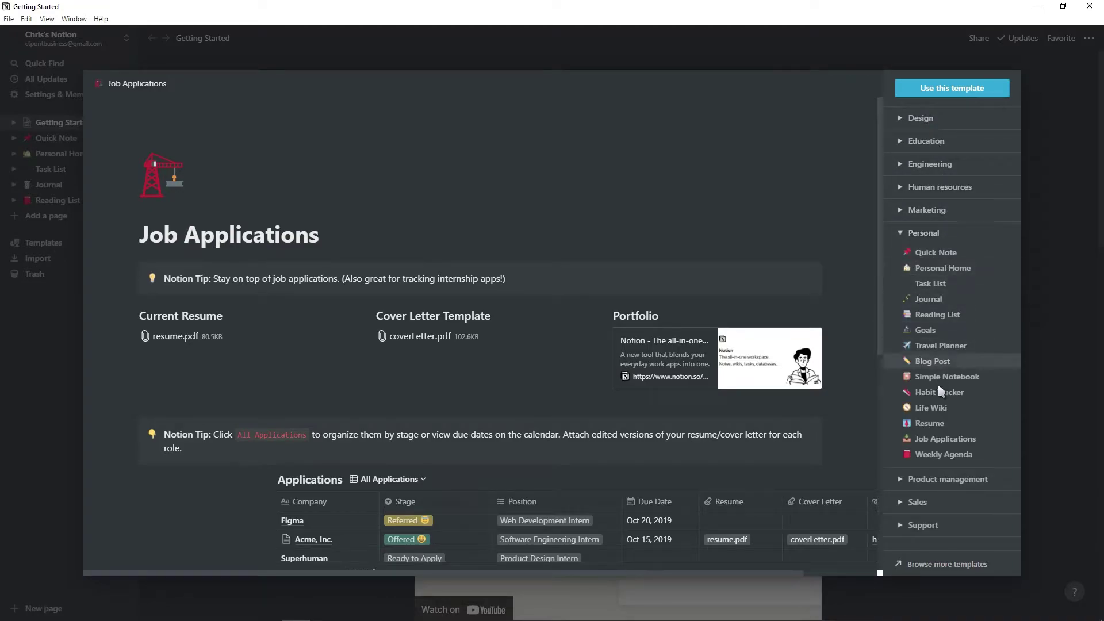
click(946, 407)
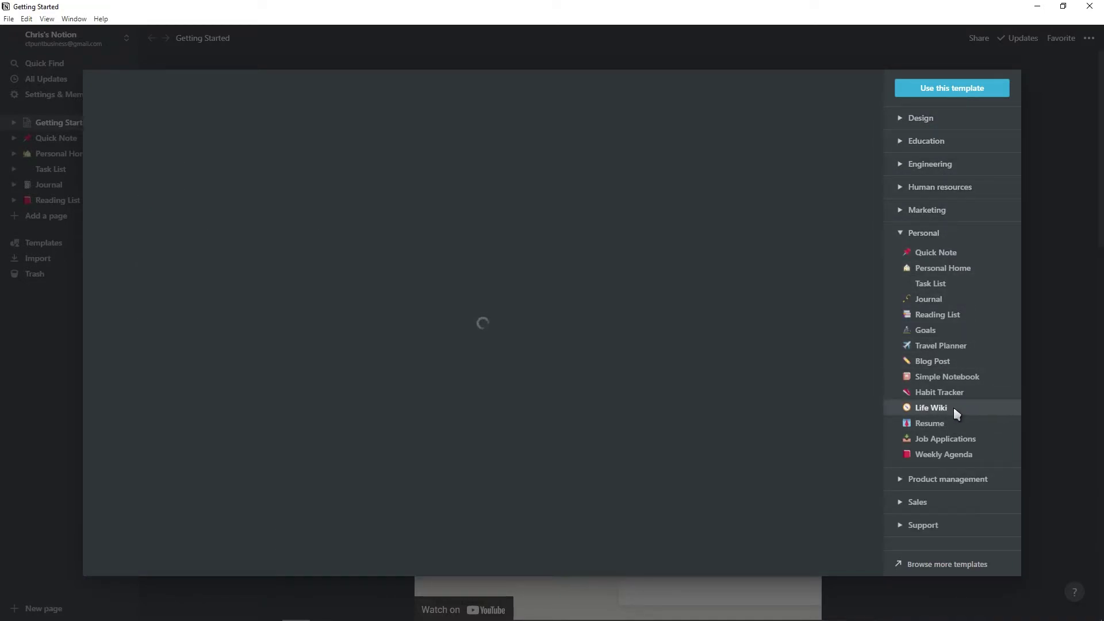
scroll(740, 405, down, 3)
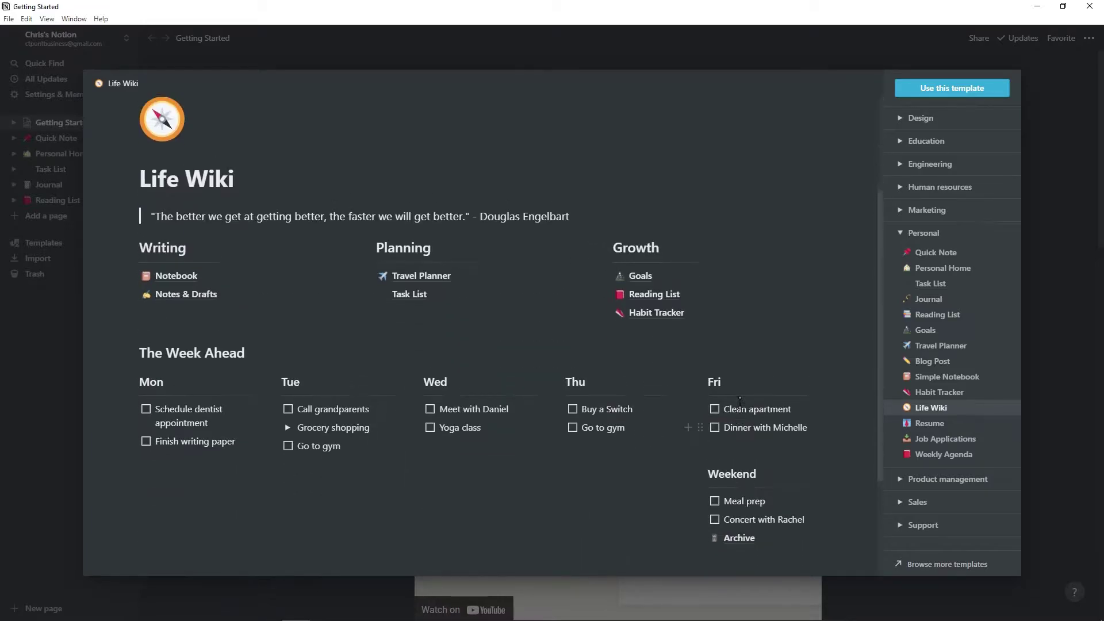
scroll(740, 405, up, 3)
click(971, 95)
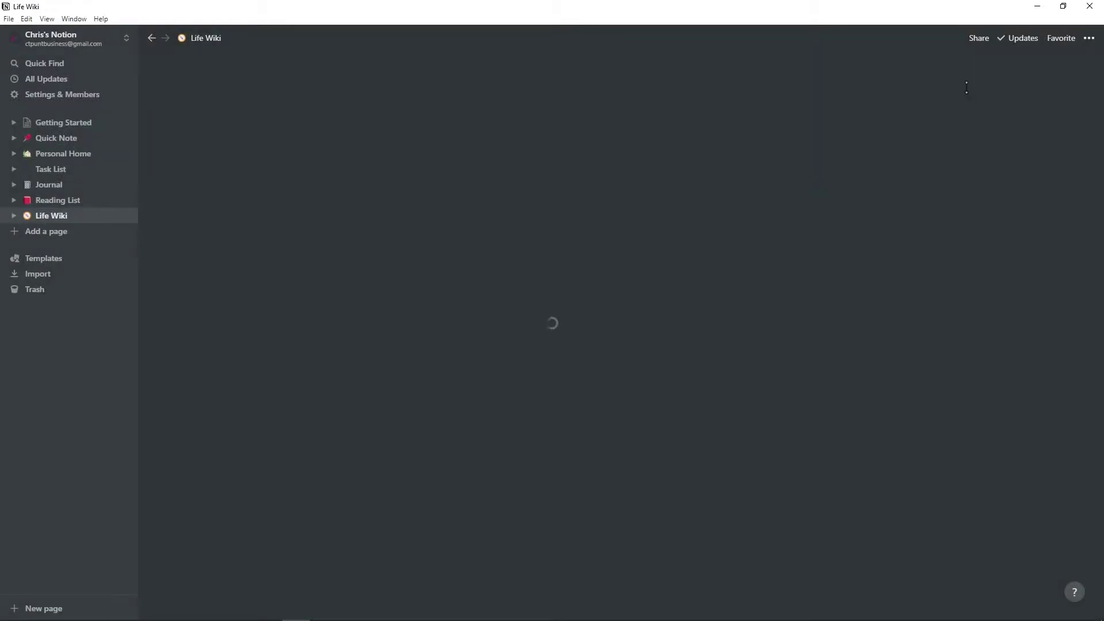
Step: Look over the Life Wiki page and view the sources available for importing content
scroll(723, 266, down, 1)
scroll(667, 267, up, 1)
scroll(614, 267, down, 1)
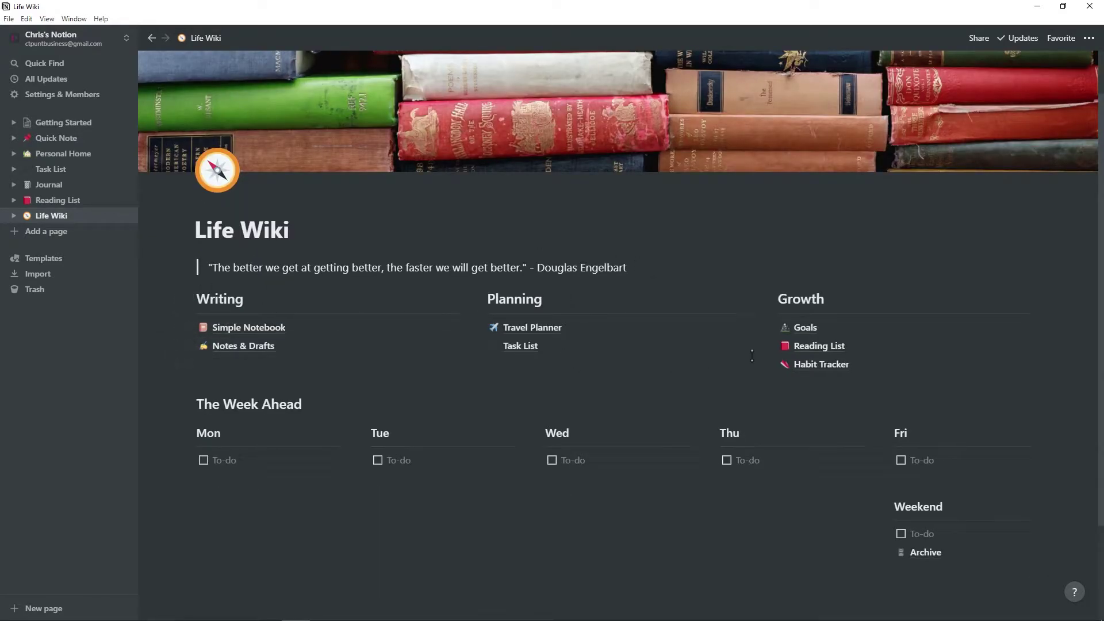
click(56, 203)
click(57, 215)
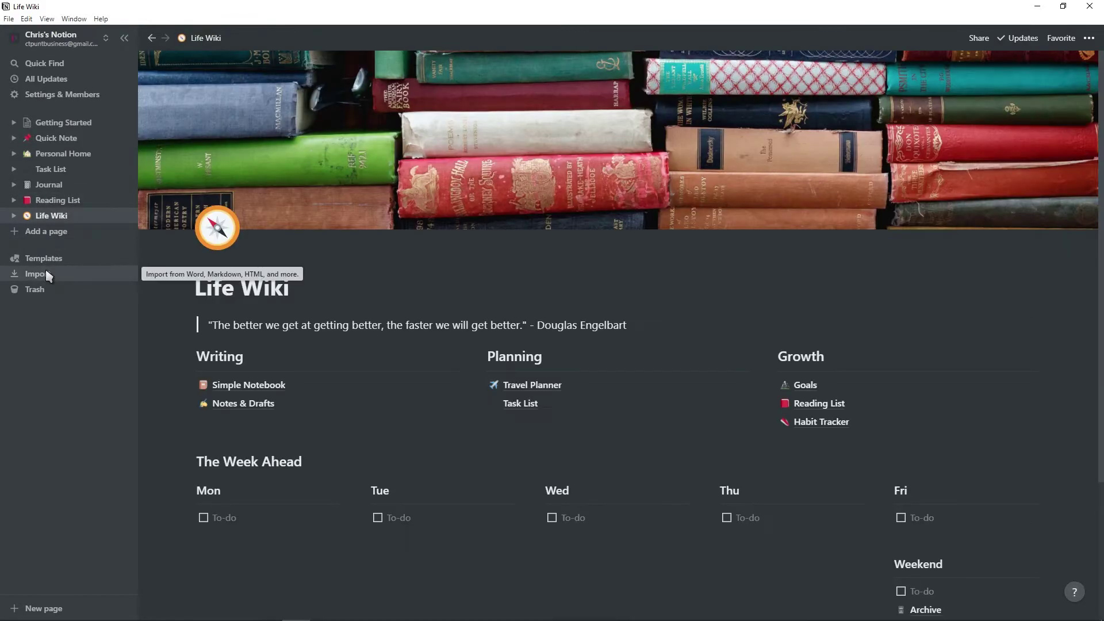
click(46, 274)
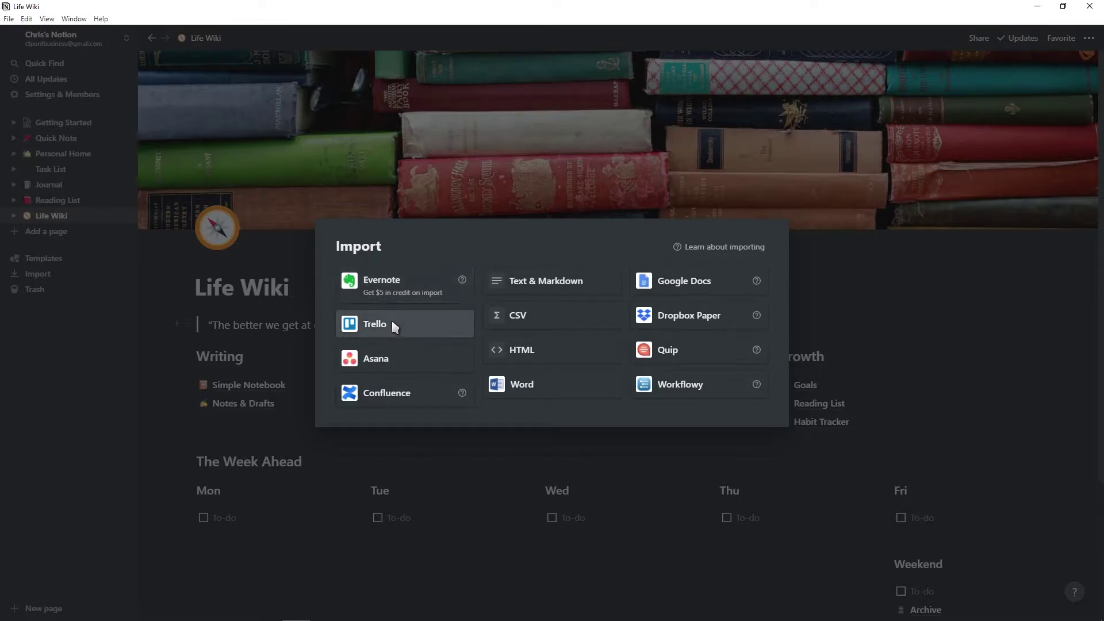
click(175, 304)
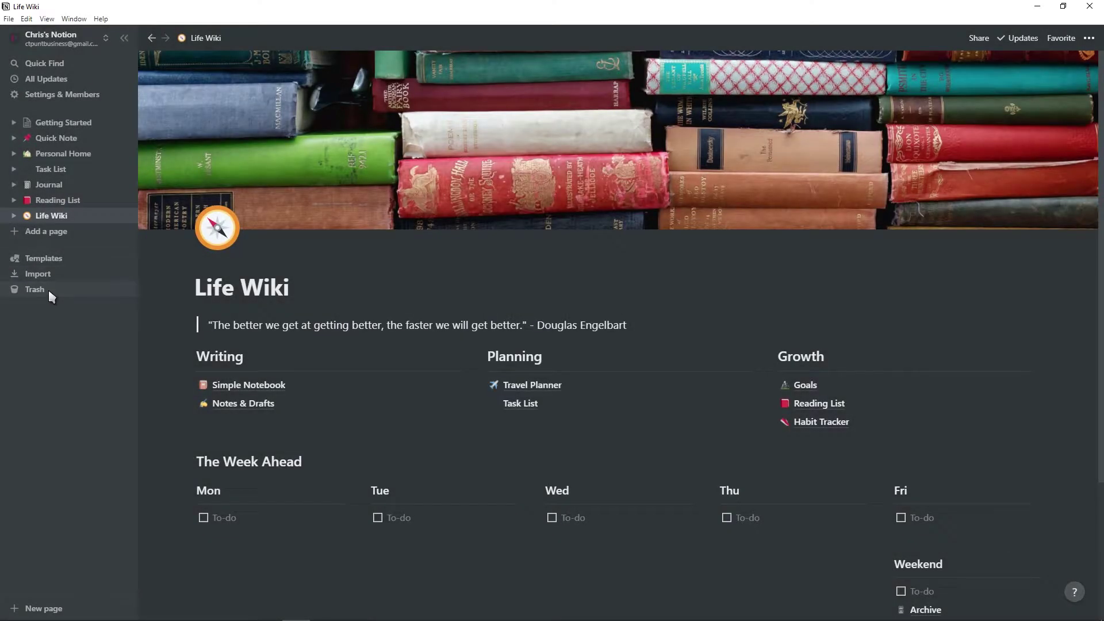
Step: View the trash and delete the Task List page from the Planning section of Life Wiki
click(48, 289)
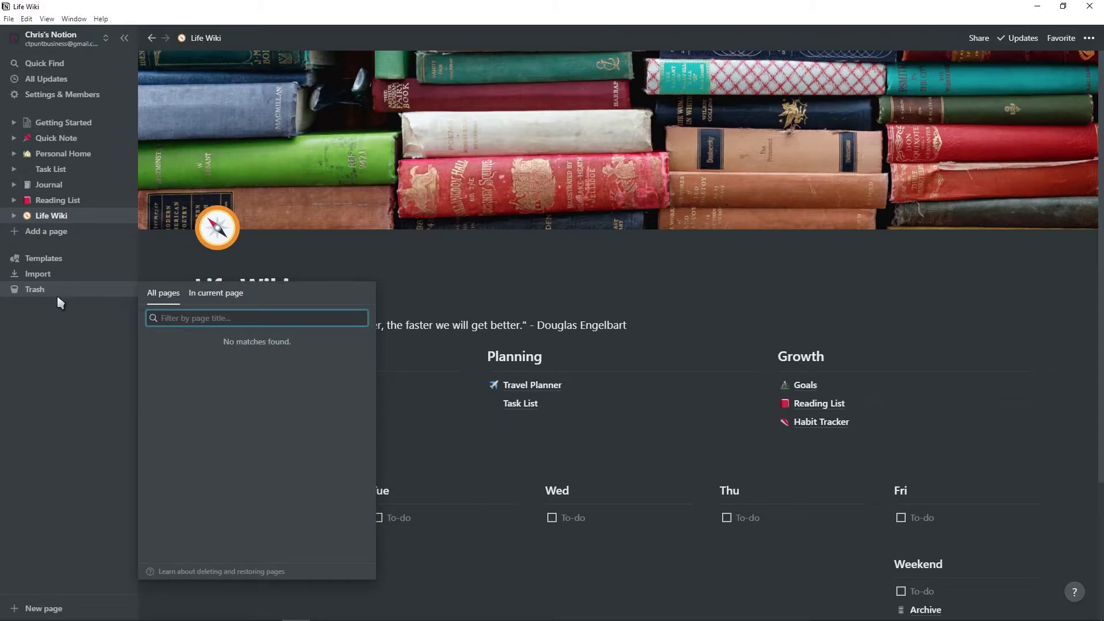
click(346, 239)
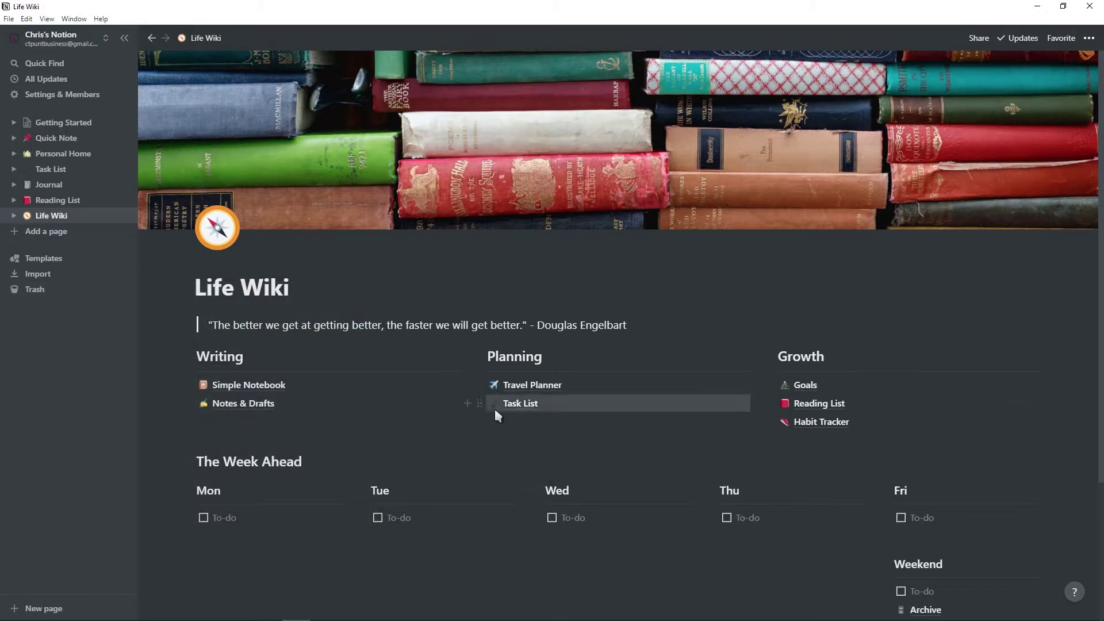
click(479, 403)
click(367, 338)
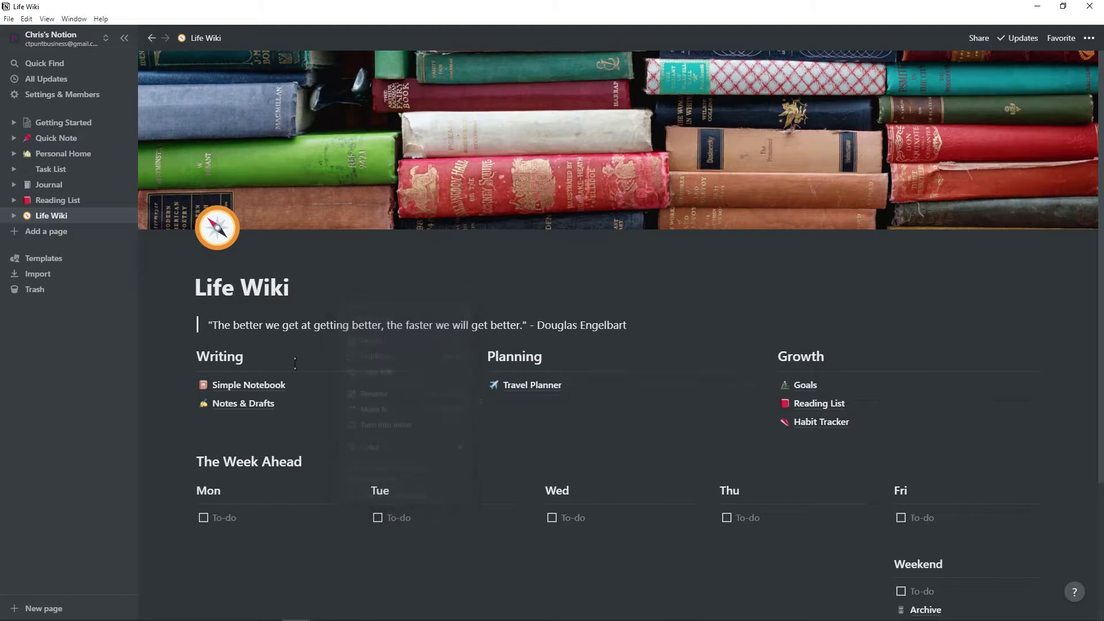
Step: Restore the Task List page from the trash, then open it to check its board and return to Life Wiki
click(31, 290)
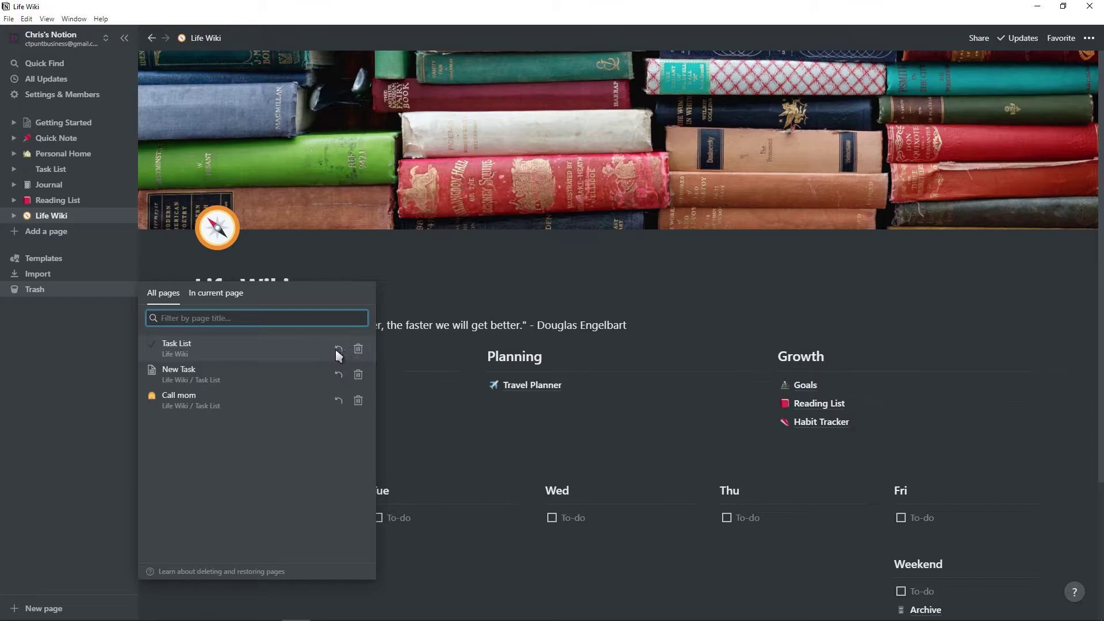
click(358, 349)
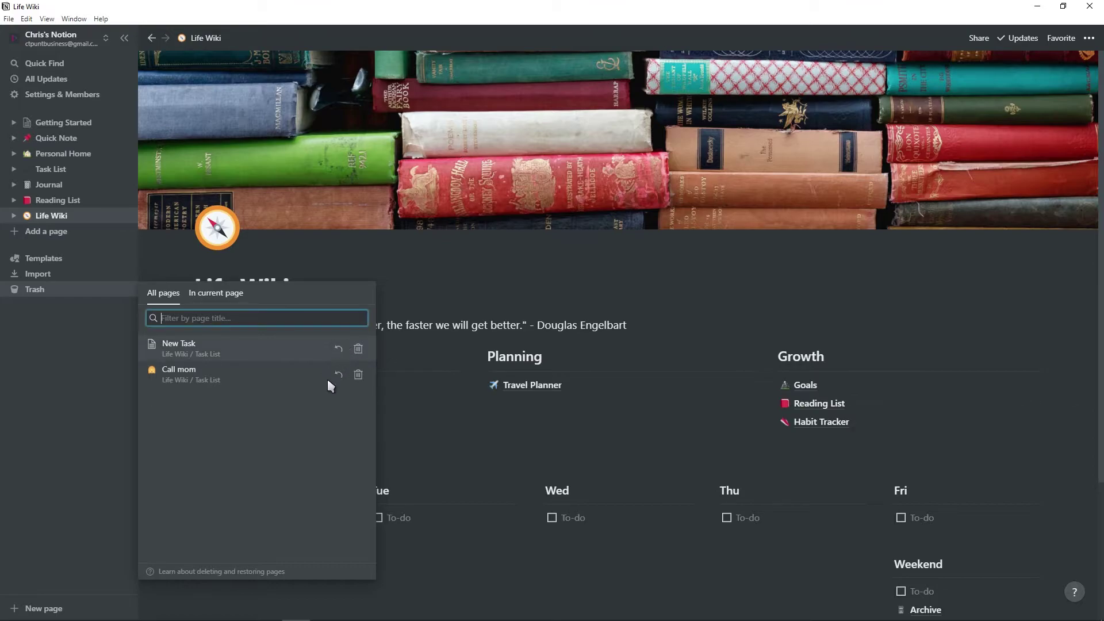
click(518, 271)
click(409, 384)
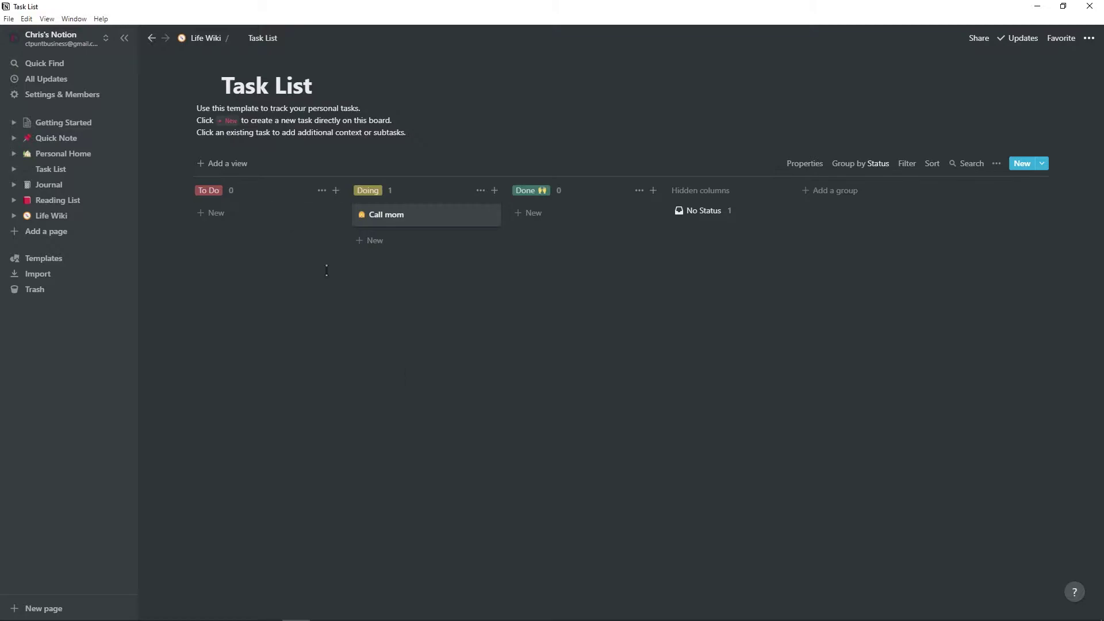
click(205, 38)
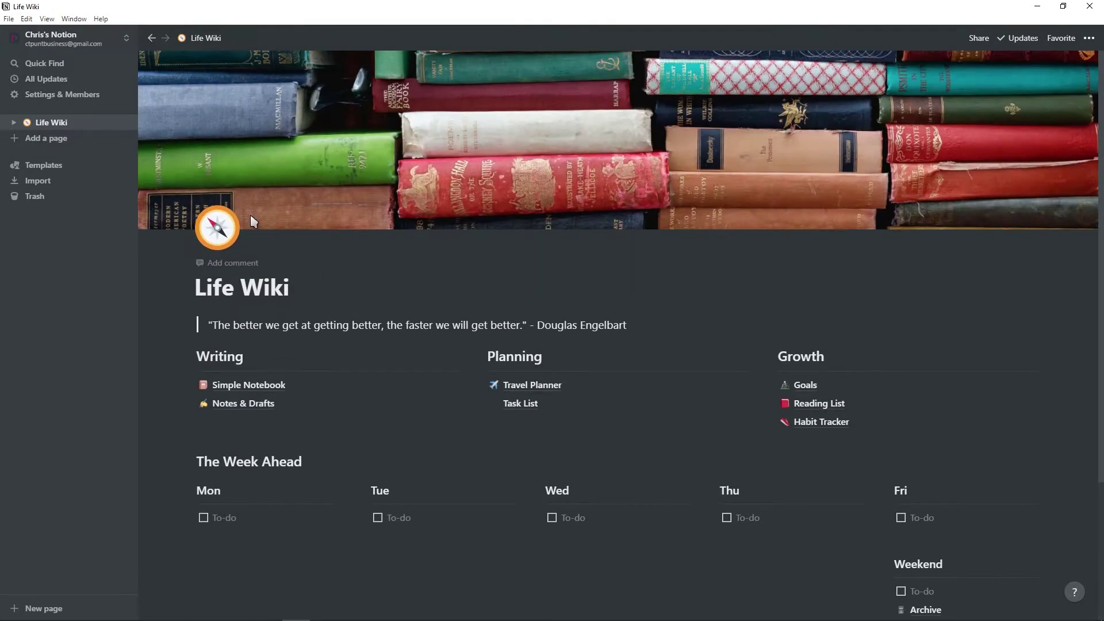
Step: Create a new private page titled Tutorial and open it as a full page with the sidebar collapsed
click(38, 609)
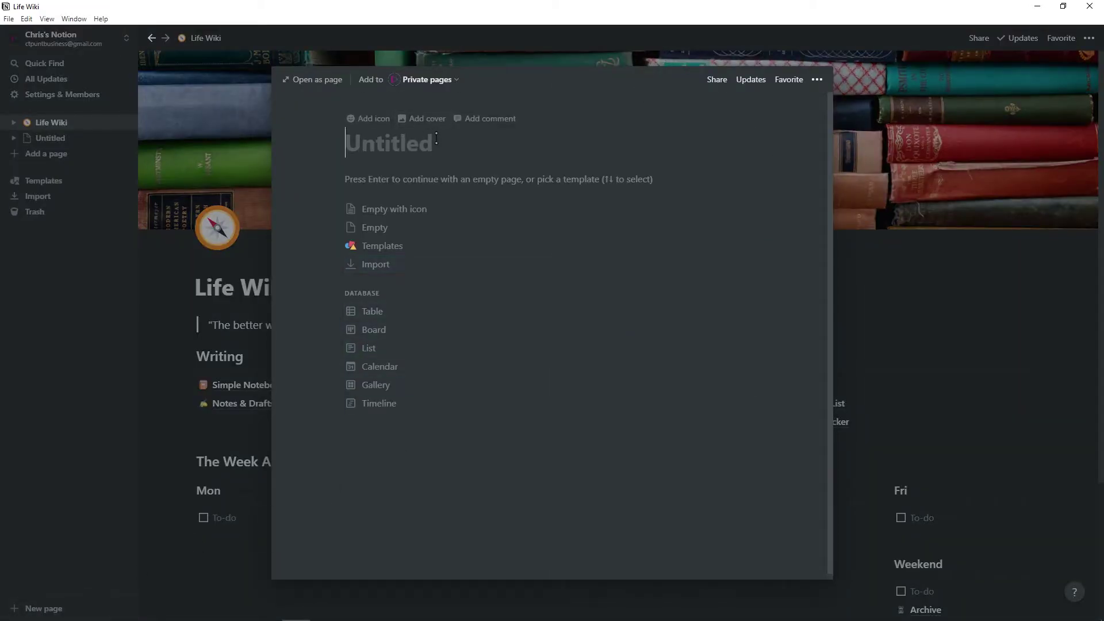
text(Tutoriasl)
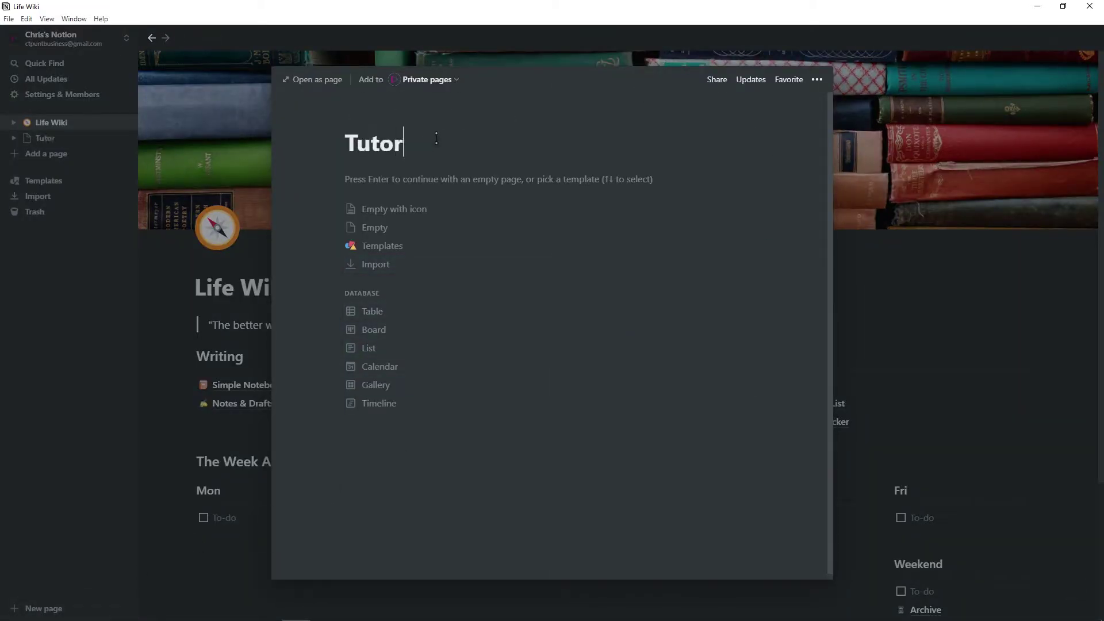
key(BackSpace)
key(BackSpace)
text(l)
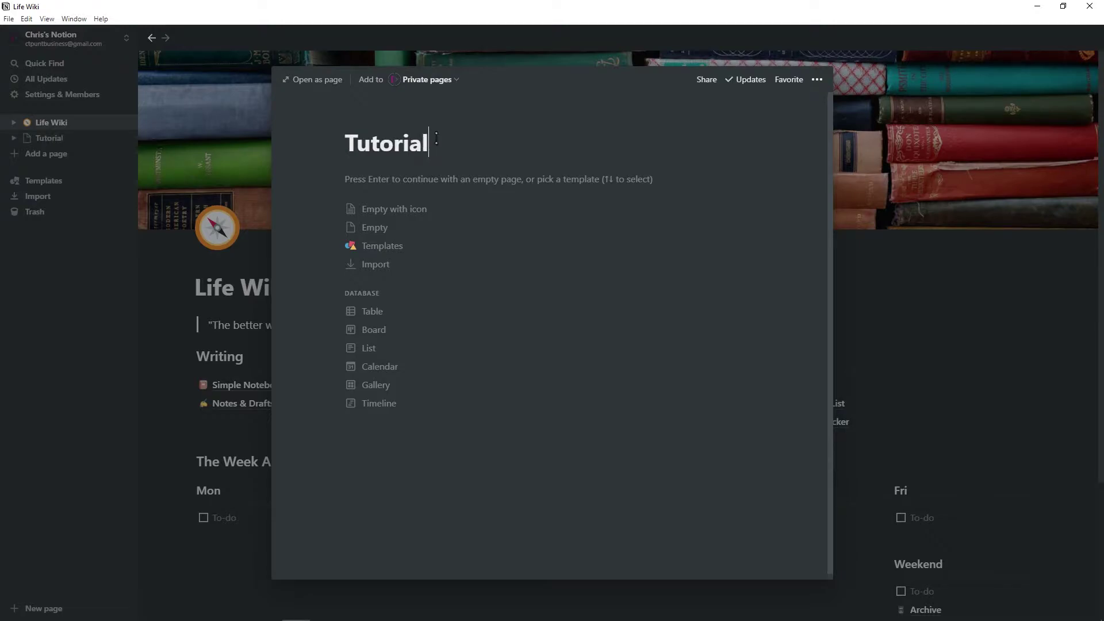
click(316, 81)
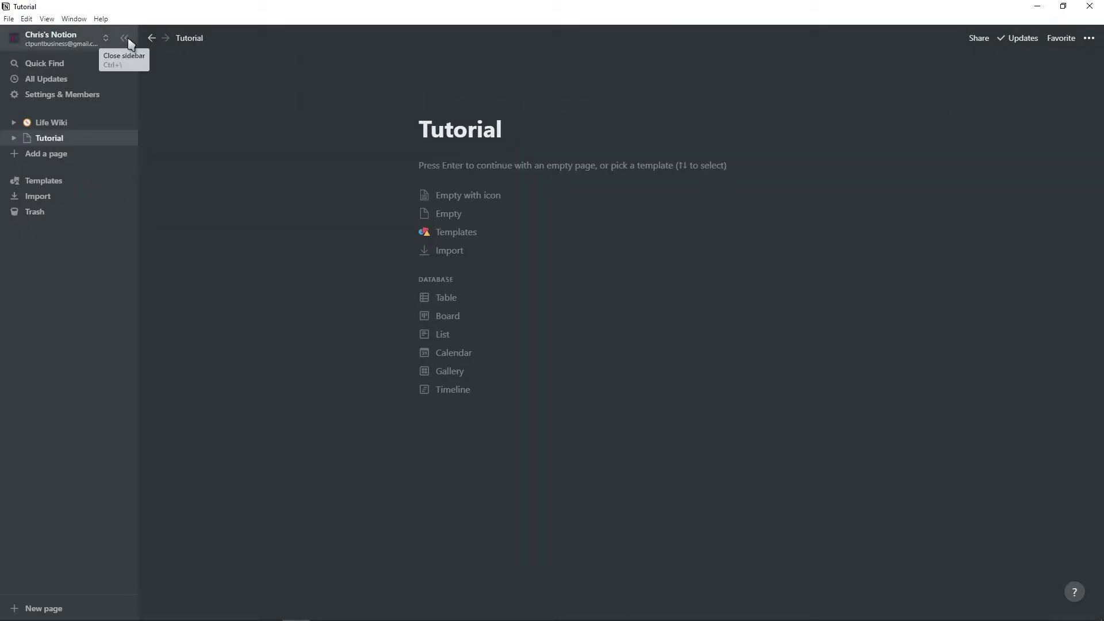
click(129, 37)
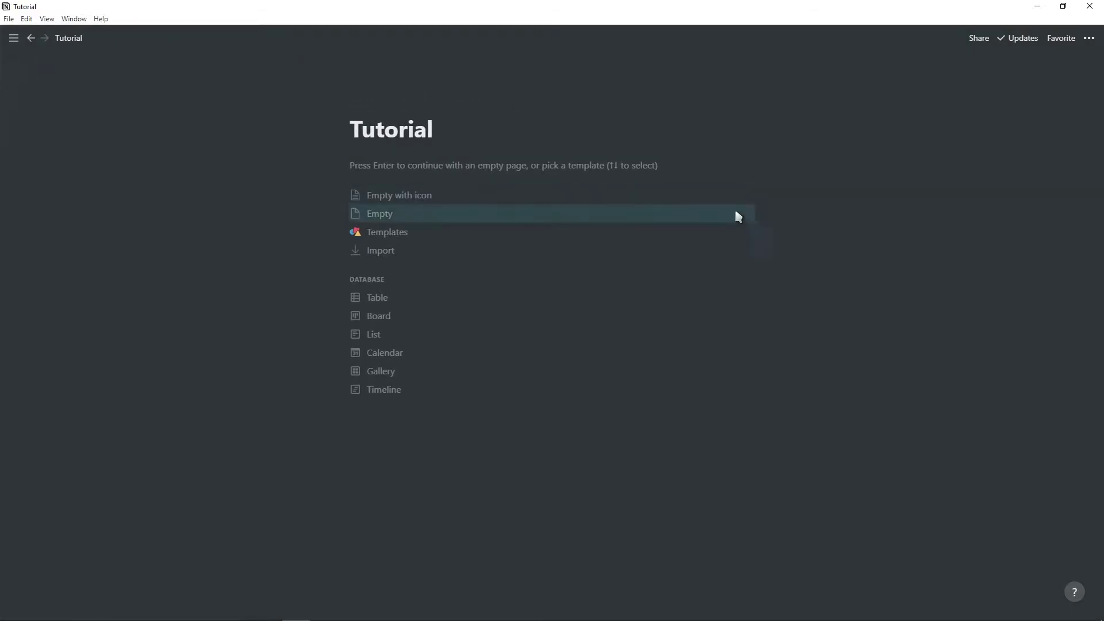
mouse_move(6, 150)
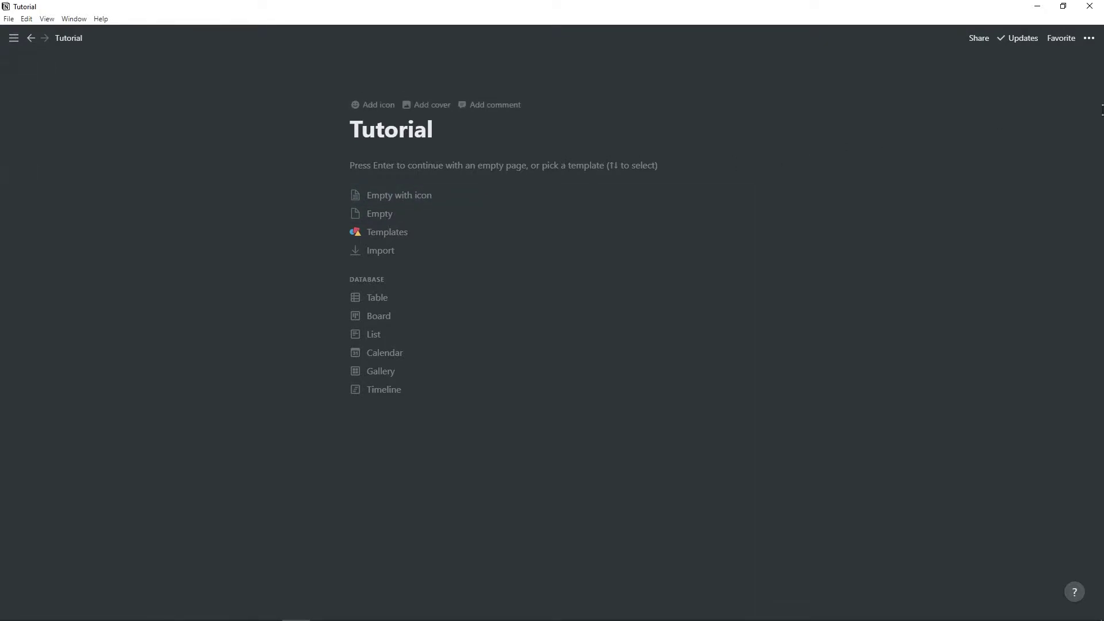
Step: Keep the Default font after previewing Serif and Mono, and turn on small text and full width for the Tutorial page
click(1088, 39)
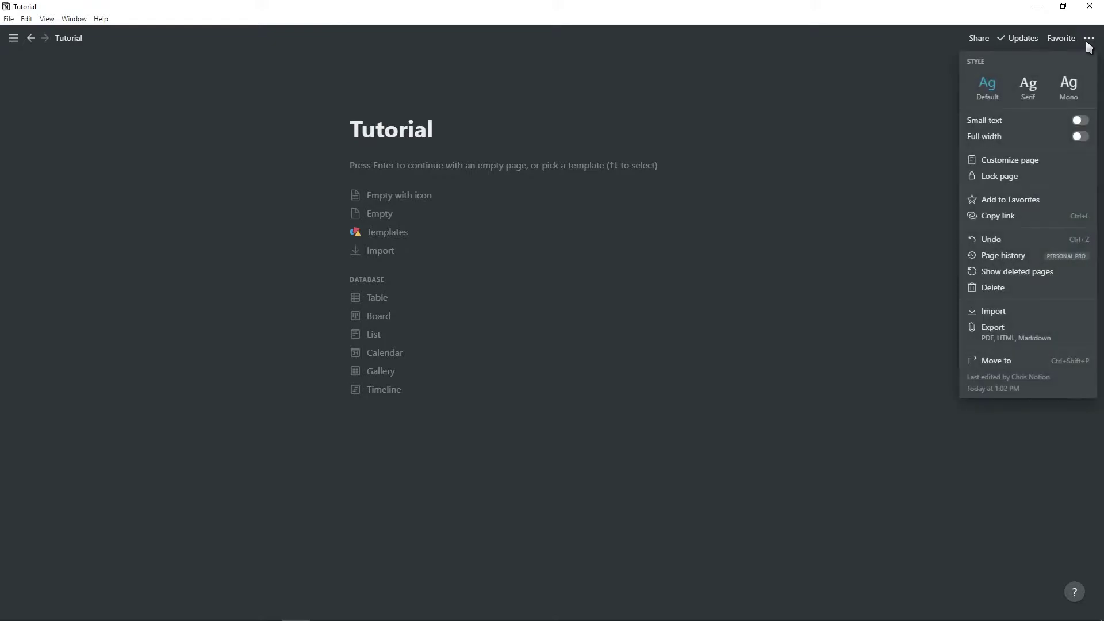
click(1029, 87)
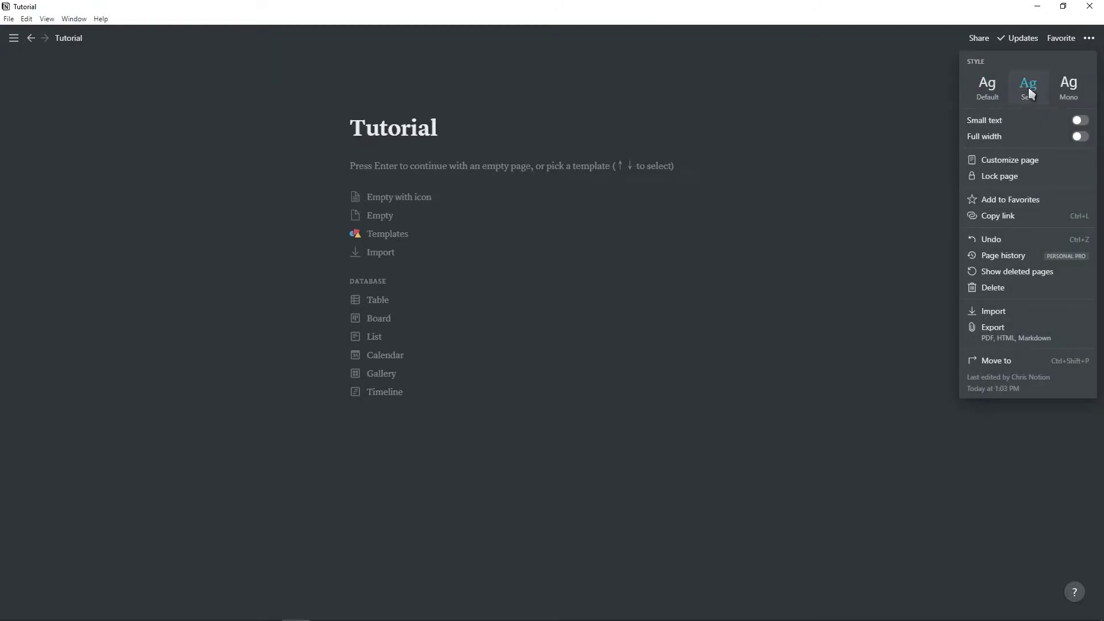
click(1064, 86)
click(989, 89)
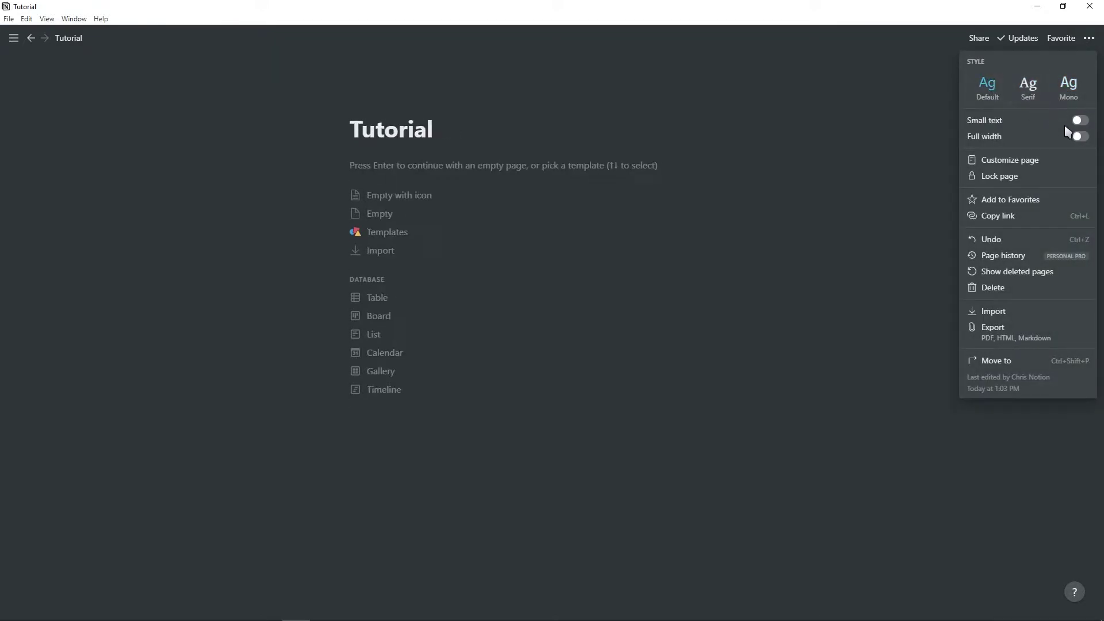
click(1081, 122)
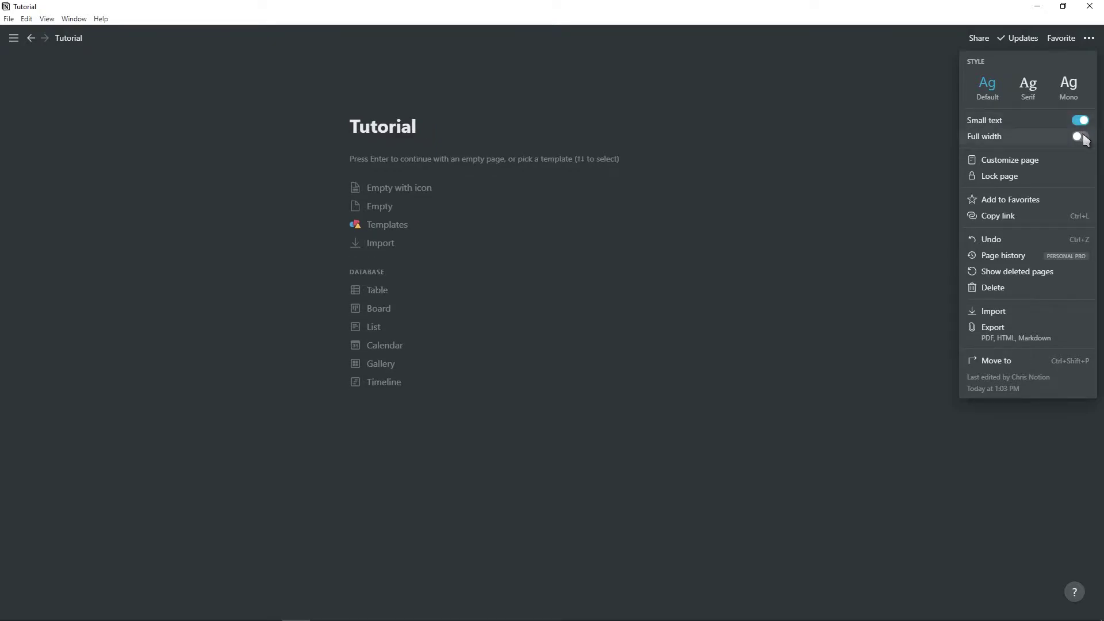
click(1081, 137)
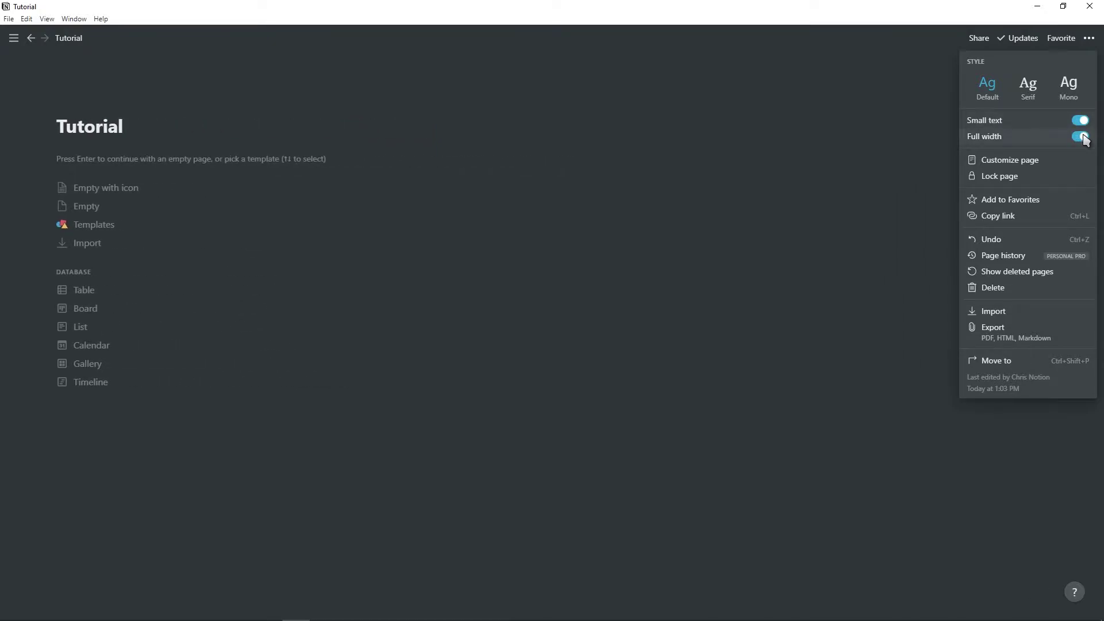
click(1043, 158)
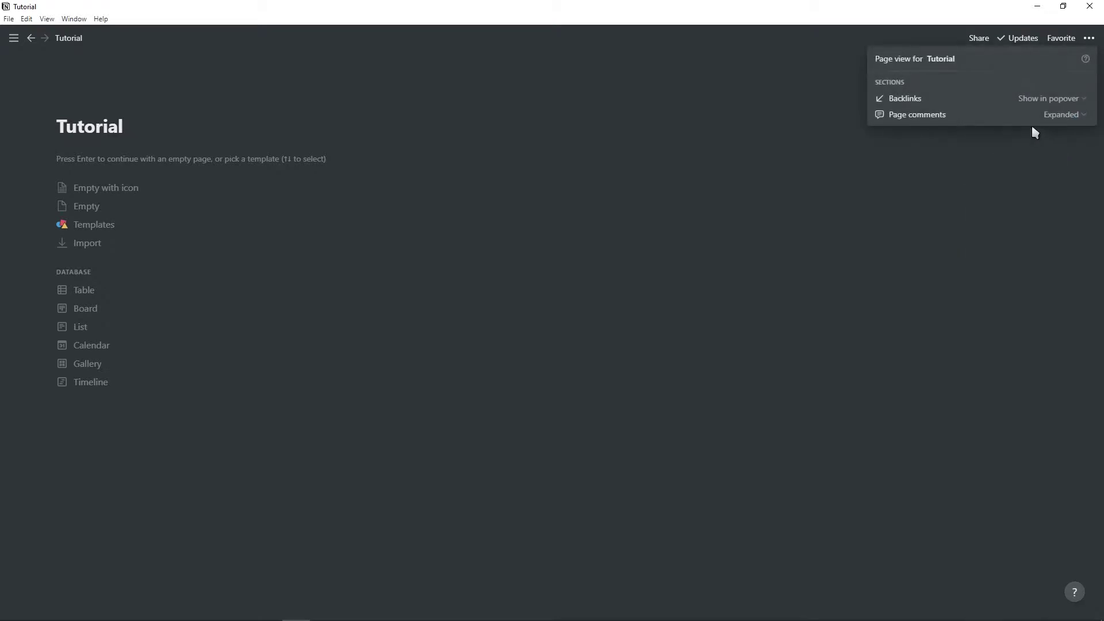
click(998, 141)
Step: Add the Tutorial page and Life Wiki's Habit Tracker page to Favorites
click(1089, 39)
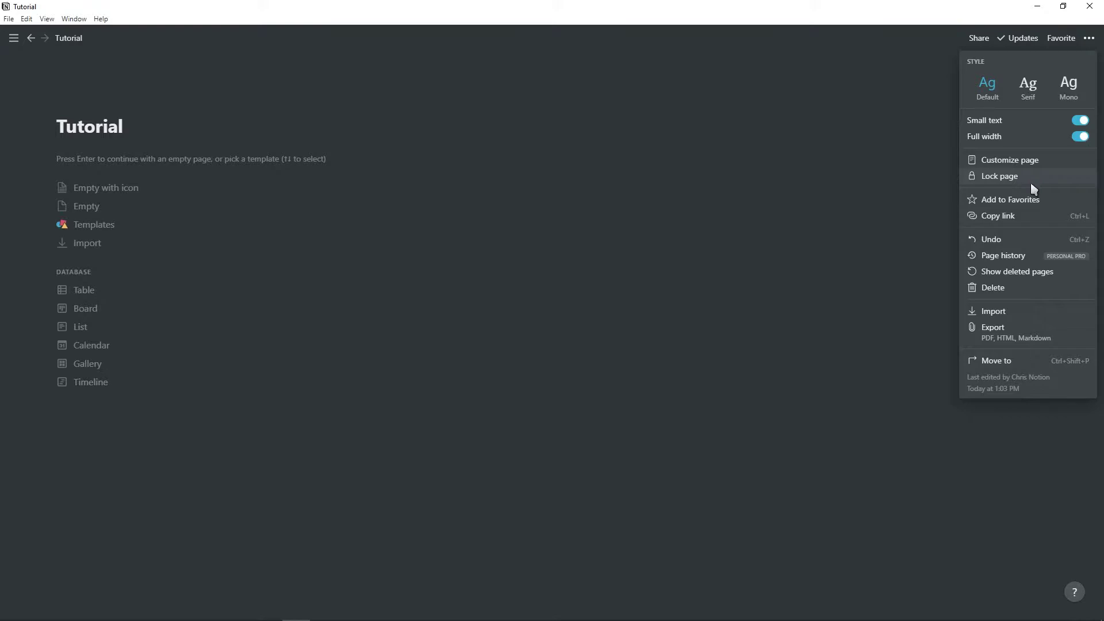
click(1029, 199)
mouse_move(8, 72)
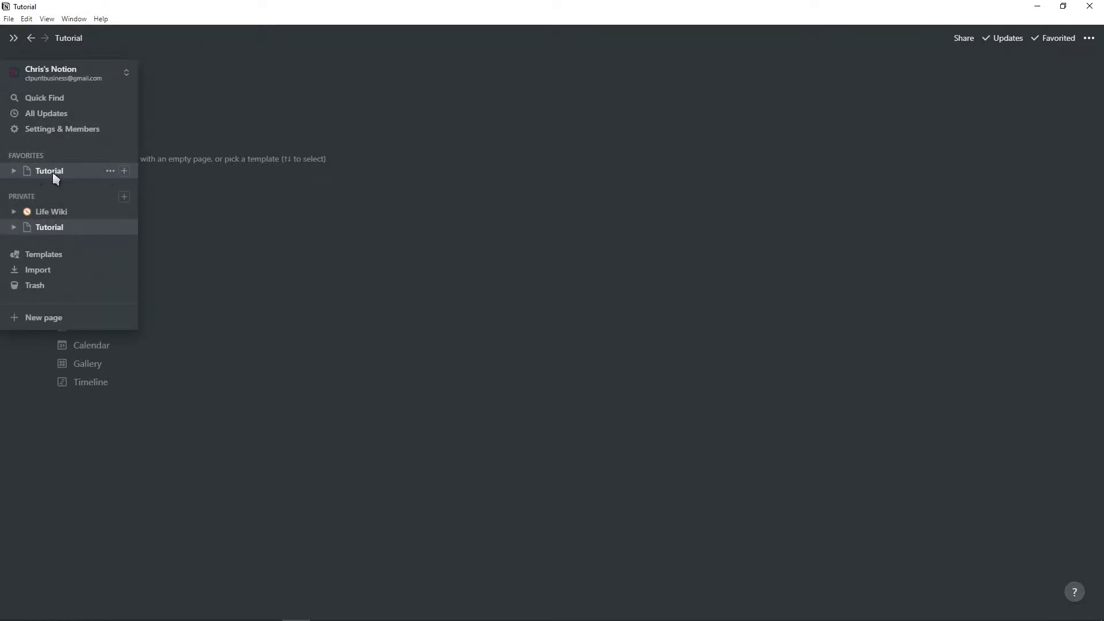
click(65, 212)
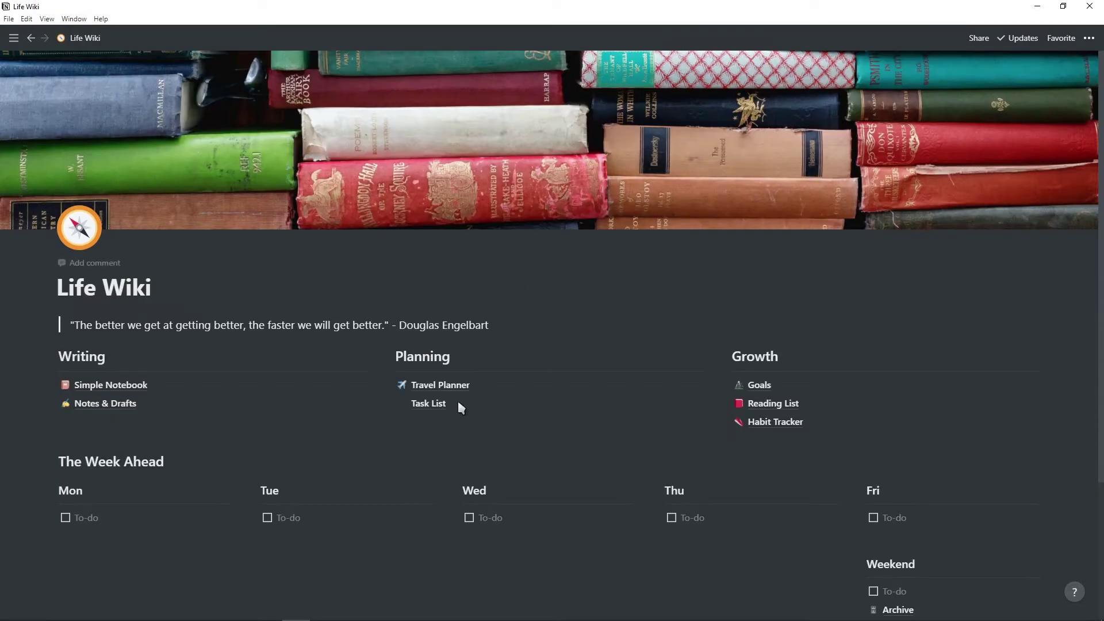
click(768, 424)
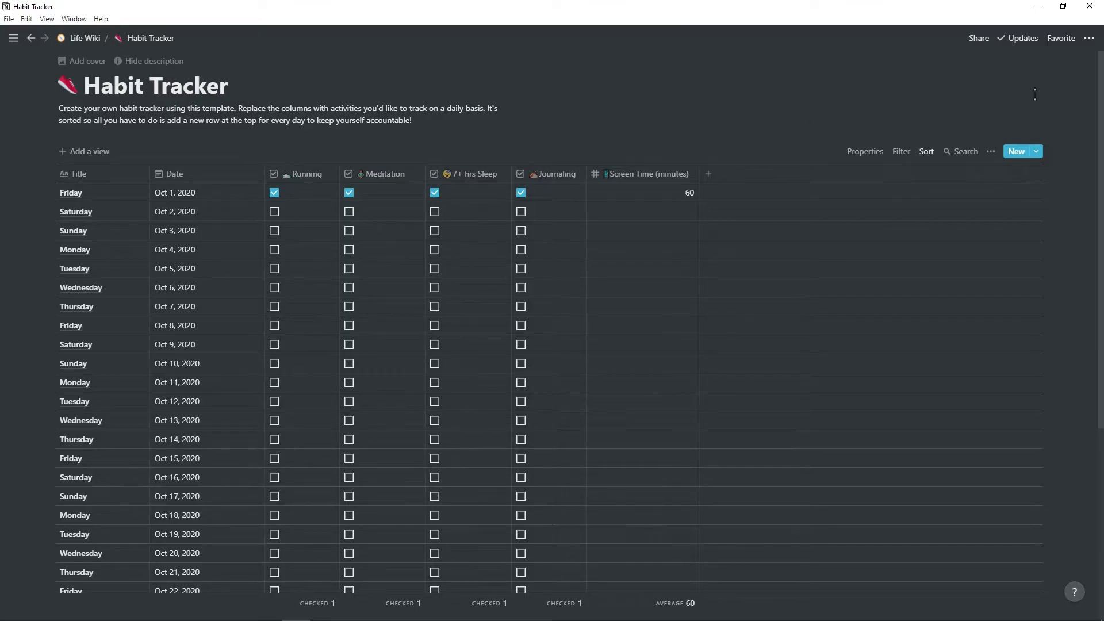
click(1060, 38)
mouse_move(1, 89)
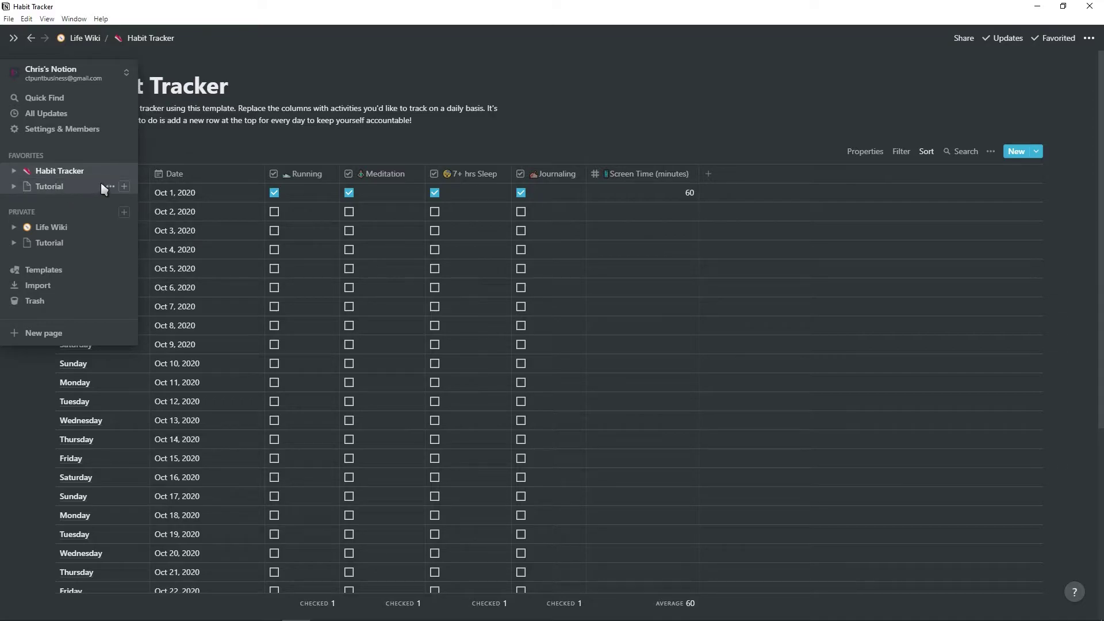
Step: Remove Tutorial from Favorites, and open the Tutorial page to look over its page options
click(110, 187)
click(123, 194)
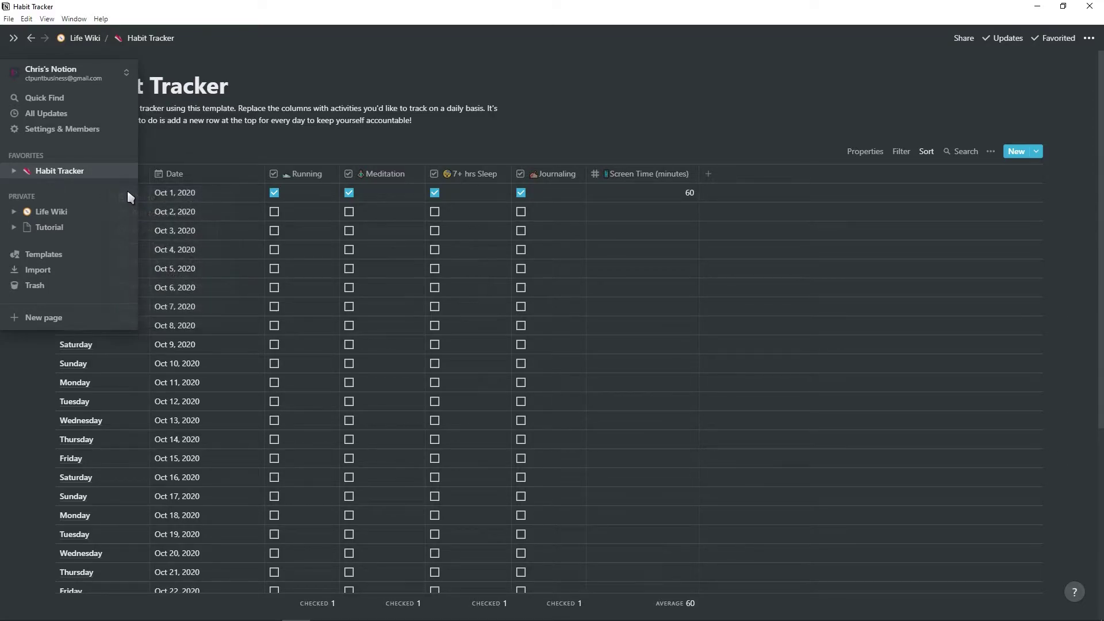
click(49, 227)
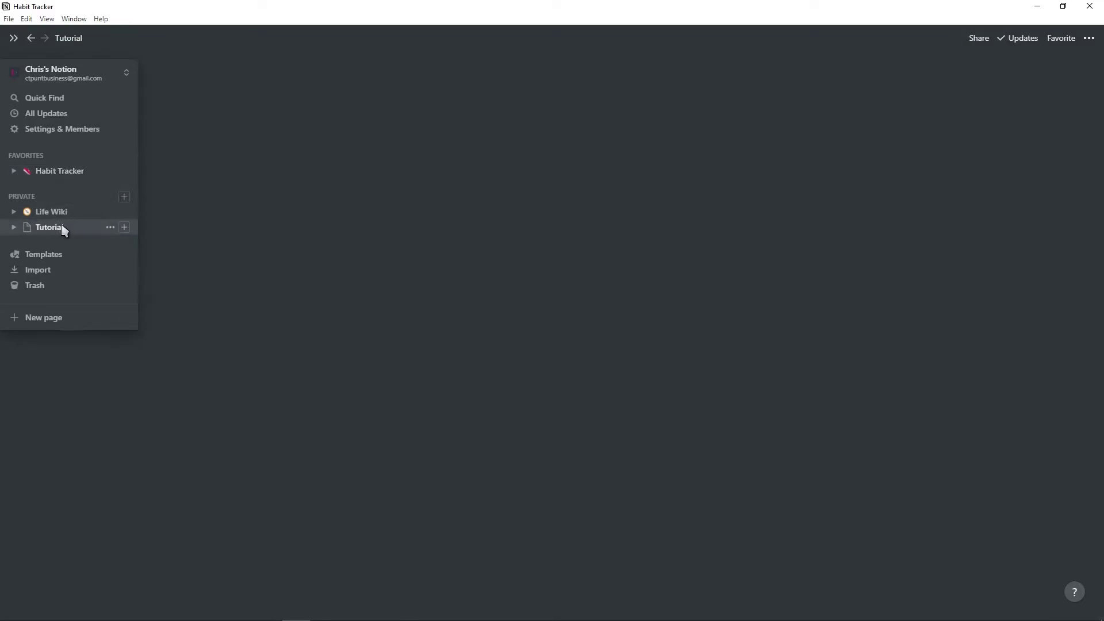
click(1089, 38)
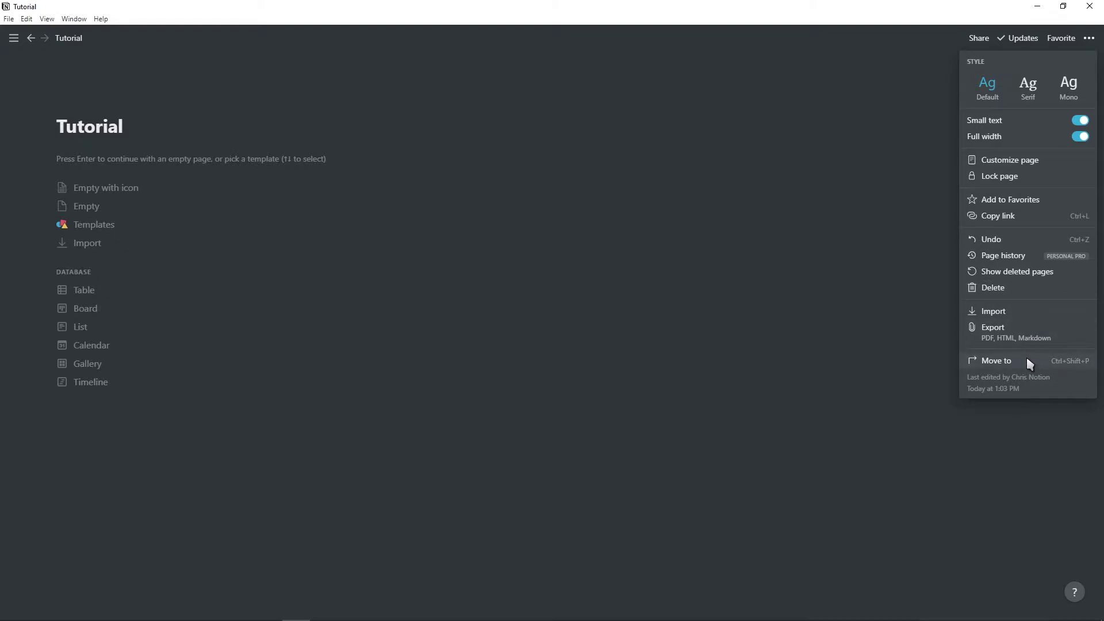
click(585, 64)
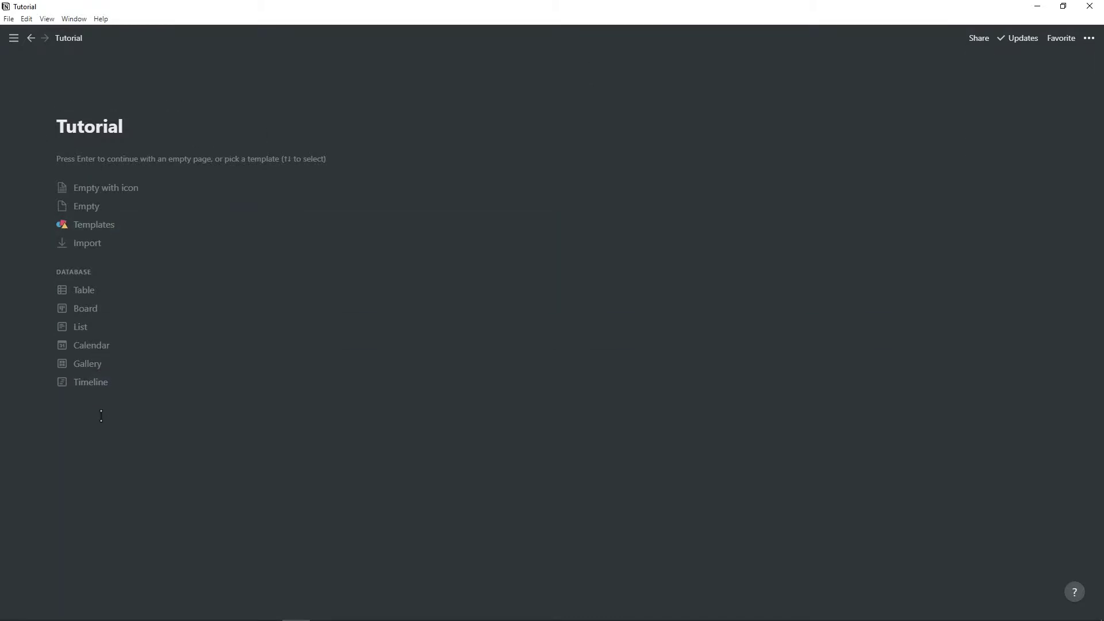
Step: Start Tutorial as an empty page and add an icon and a cover image to it
click(84, 155)
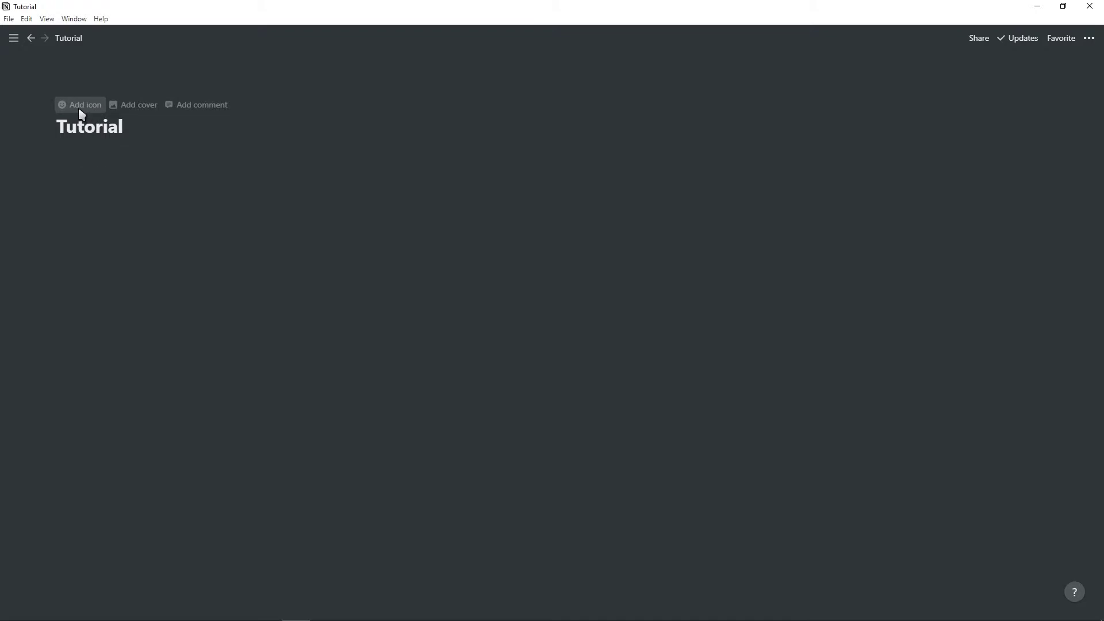
click(82, 113)
click(90, 165)
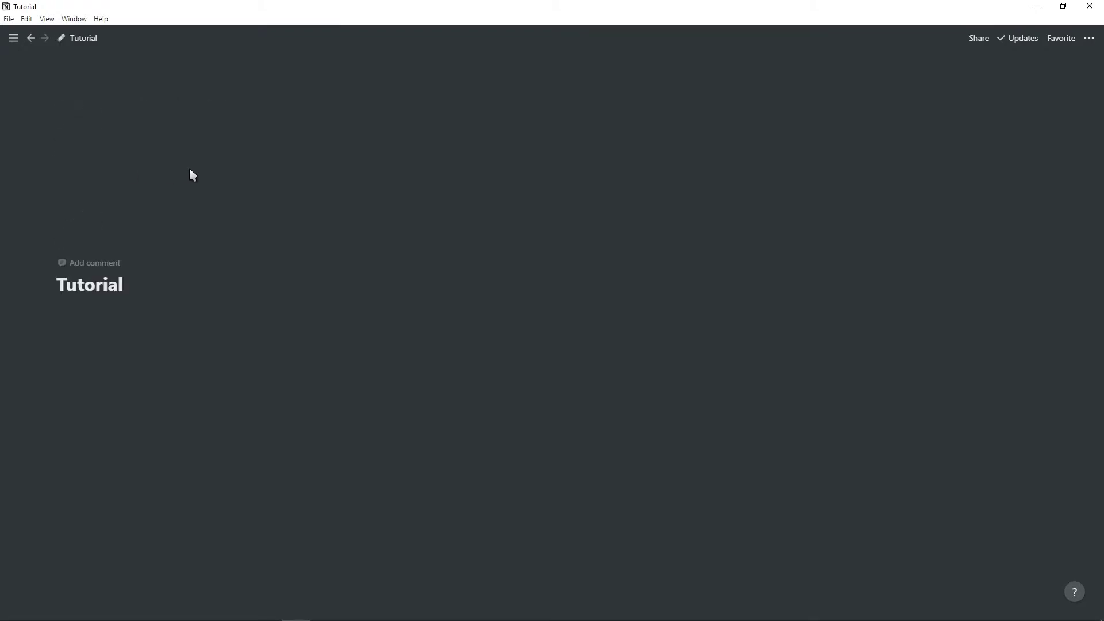
Step: Browse the emoji choices for the Tutorial page's icon and assign a random emoji
click(79, 226)
scroll(108, 388, down, 2)
scroll(109, 392, down, 4)
scroll(112, 402, up, 10)
scroll(118, 411, down, 5)
click(178, 265)
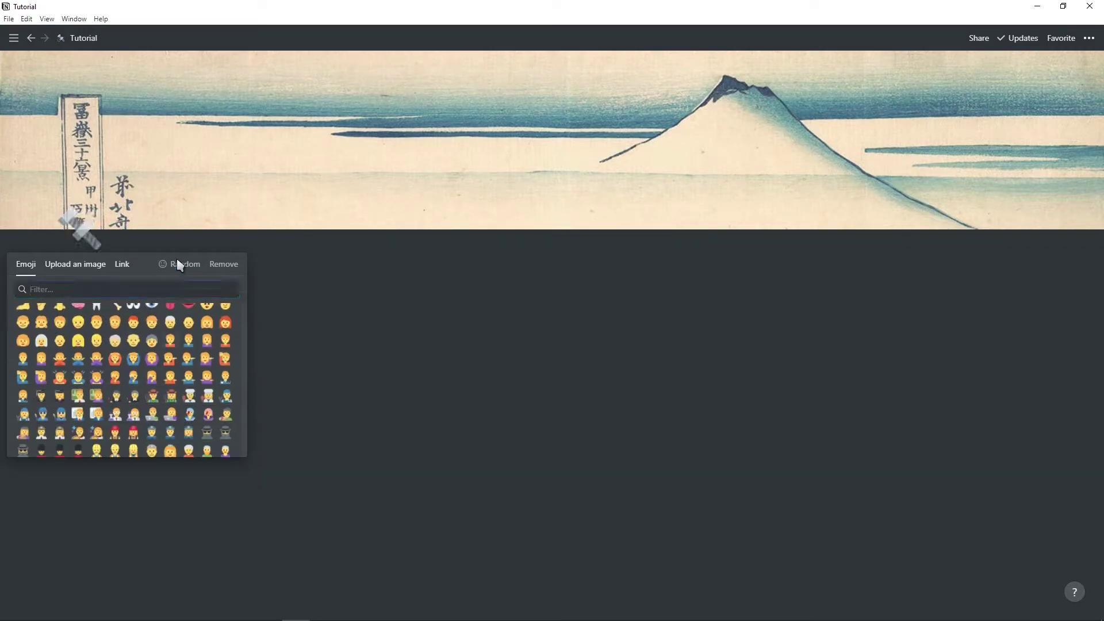
Step: Review the image upload and link options for the page icon, and switch to the Notion Icons site in the browser
click(99, 265)
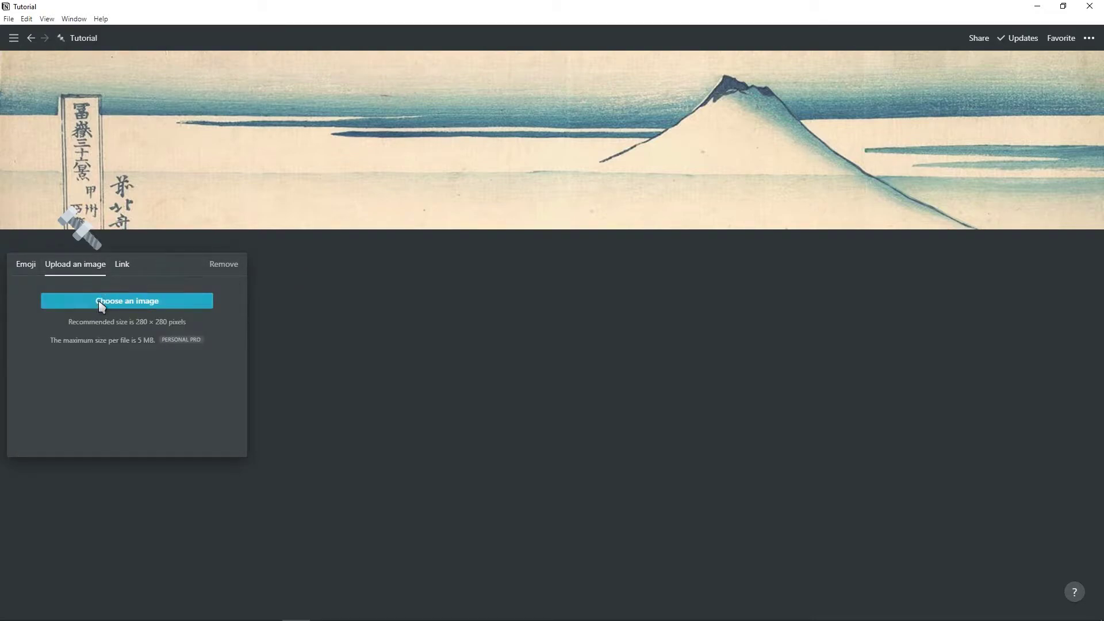
click(123, 265)
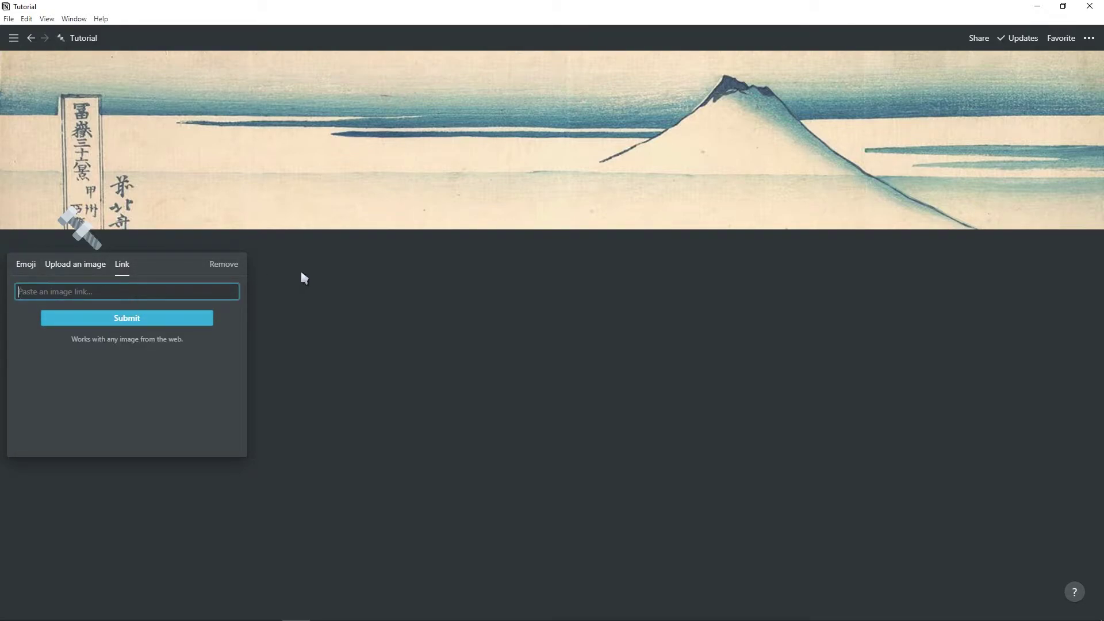
click(336, 280)
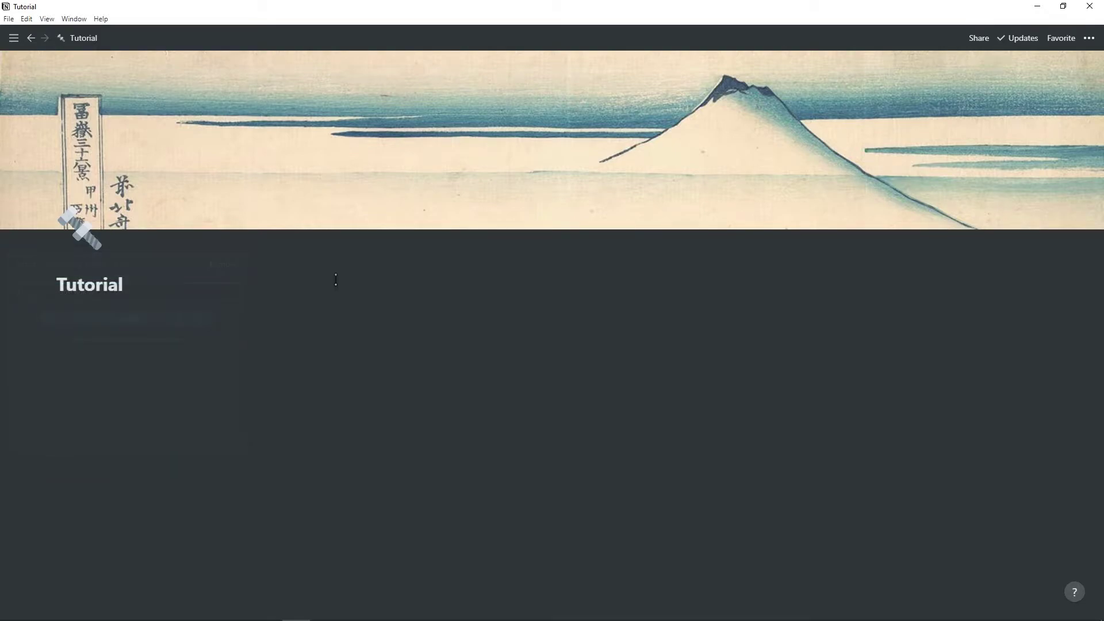
key(alt+Tab)
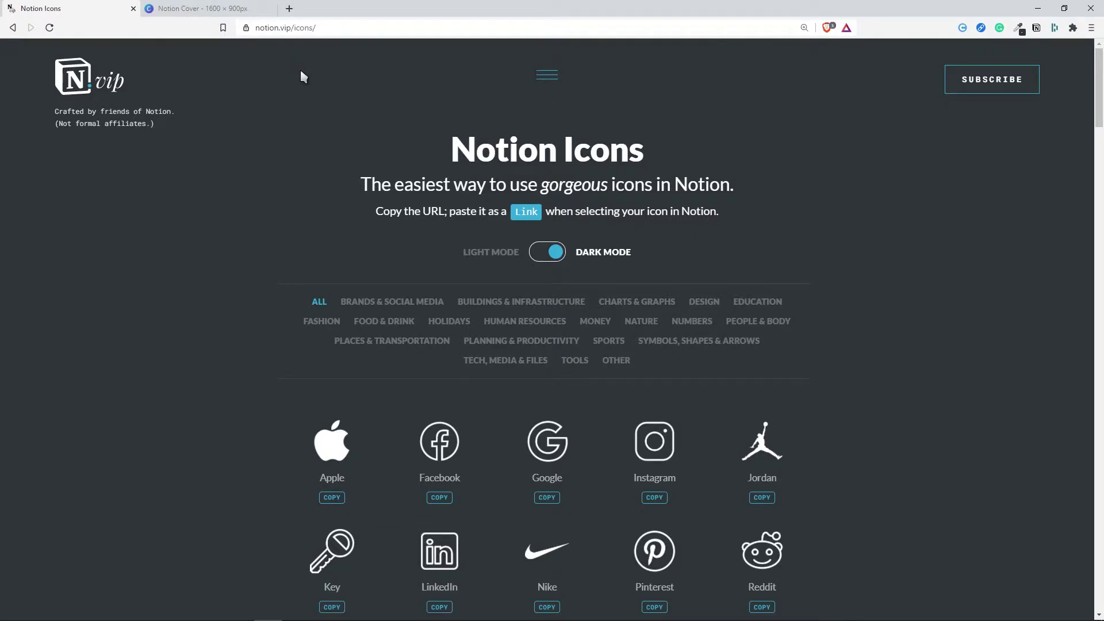
Step: Look through the Notion Icons collection, comparing its light mode and dark mode versions
scroll(294, 127, down, 4)
scroll(345, 242, up, 4)
click(550, 260)
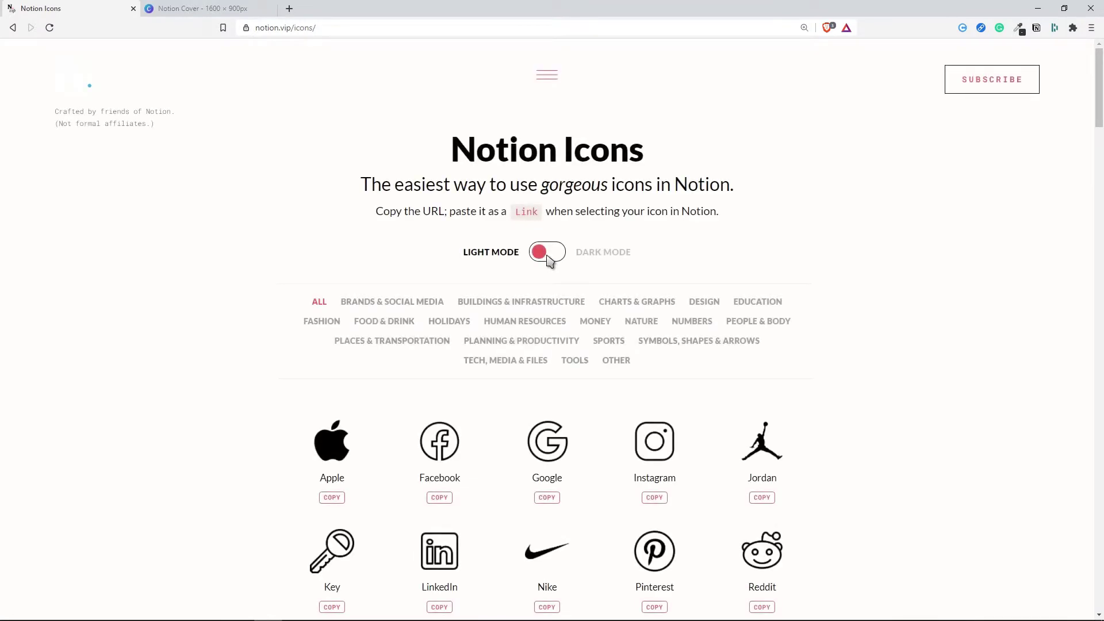
click(547, 257)
scroll(359, 269, down, 12)
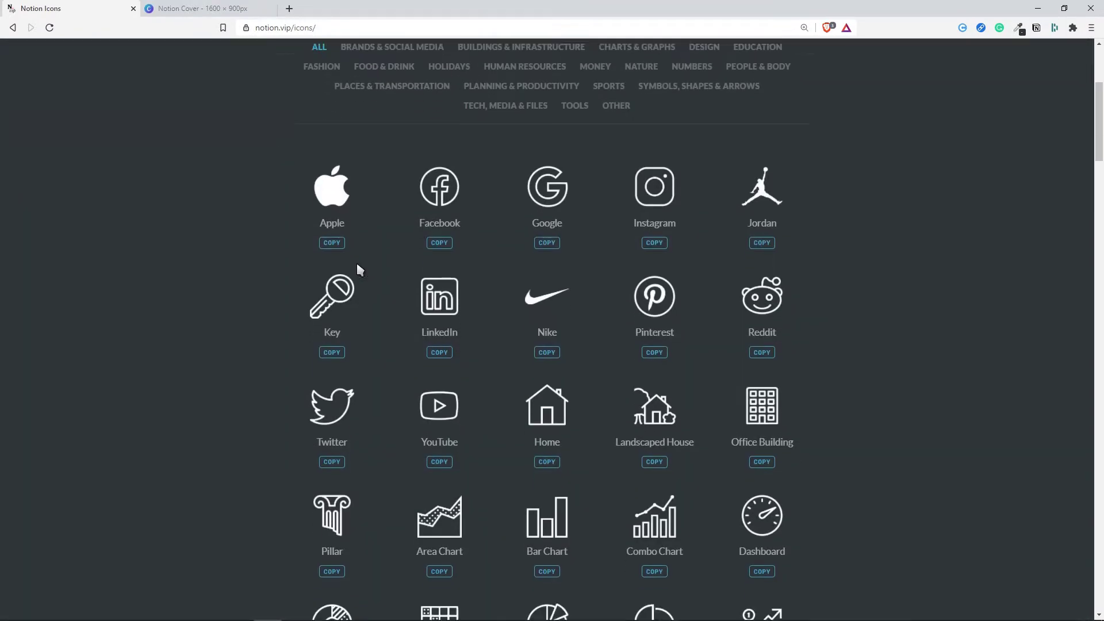
scroll(358, 269, down, 17)
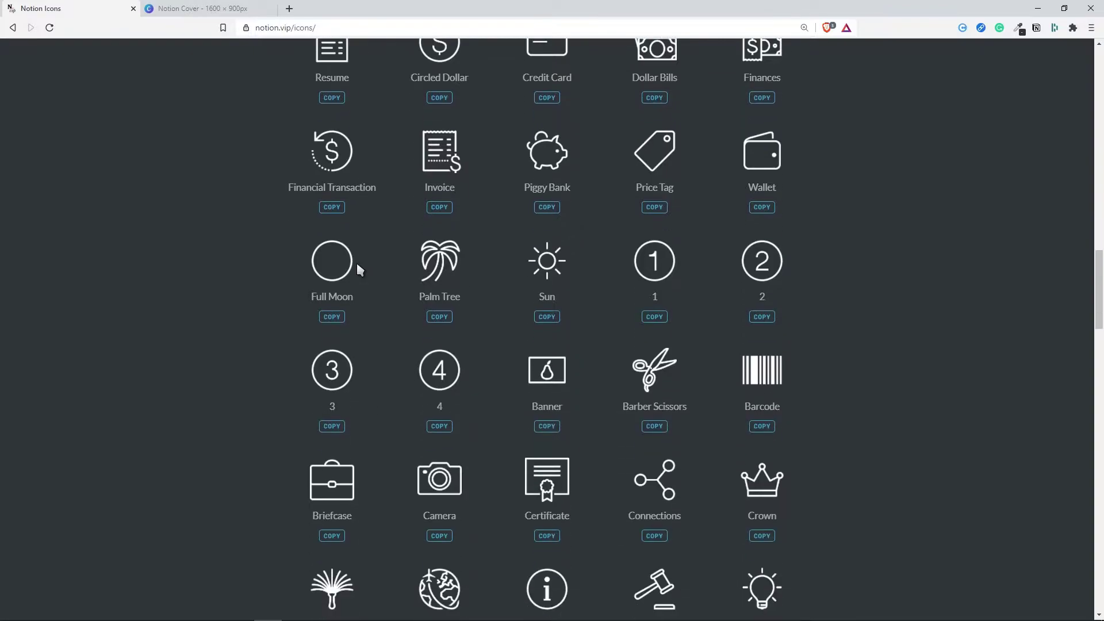
scroll(356, 260, down, 10)
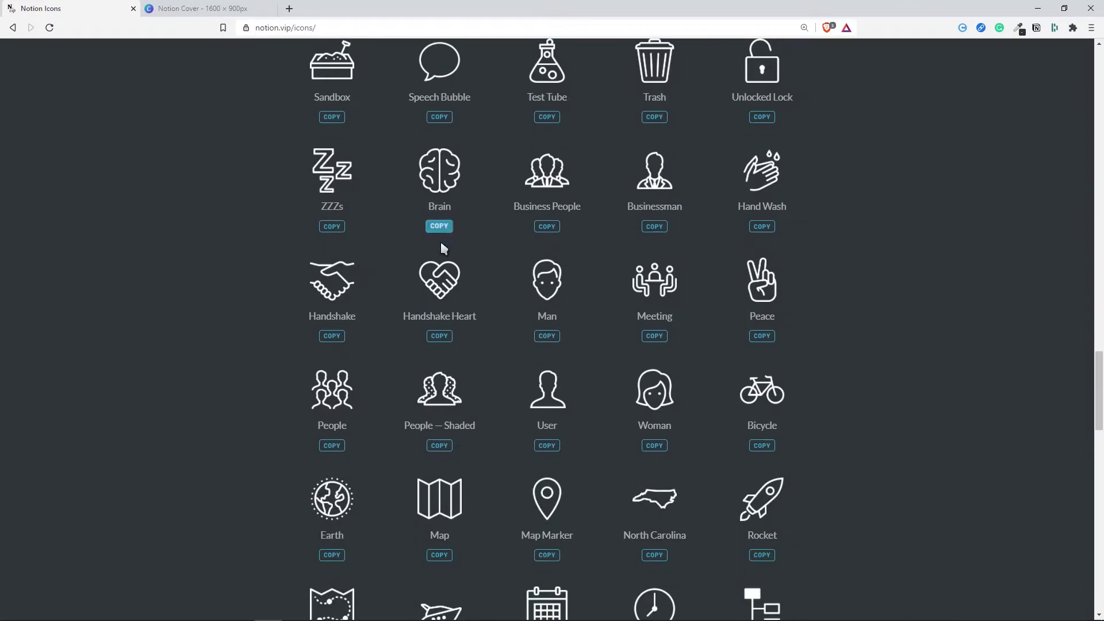
scroll(443, 283, down, 2)
scroll(460, 273, up, 6)
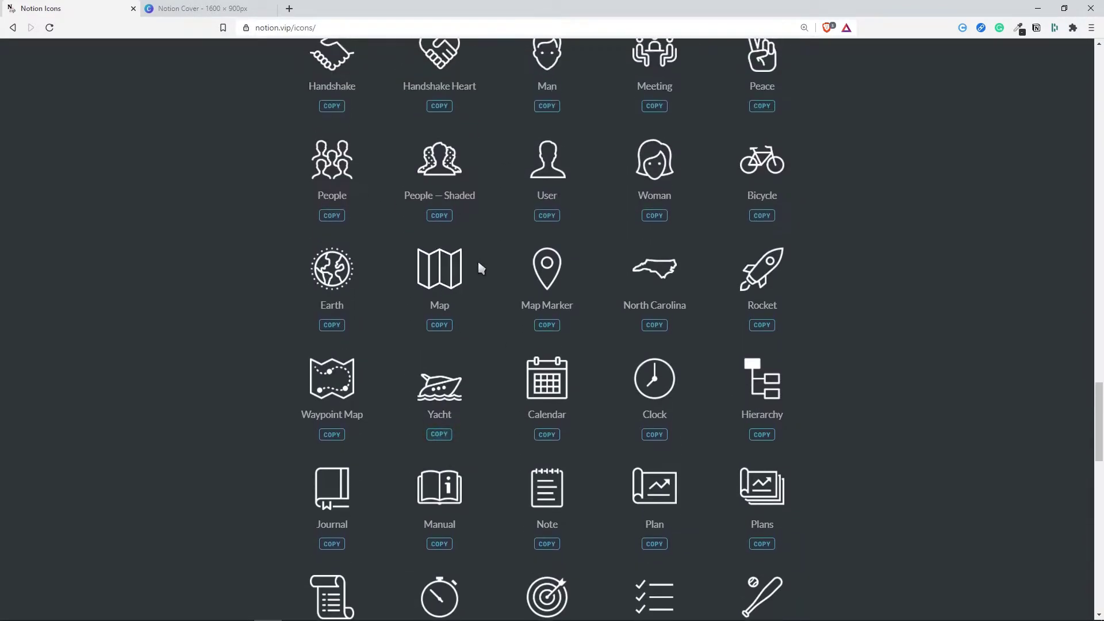
Step: Copy the Man icon's link in dark mode and submit it as the Tutorial page's icon in Notion
click(543, 237)
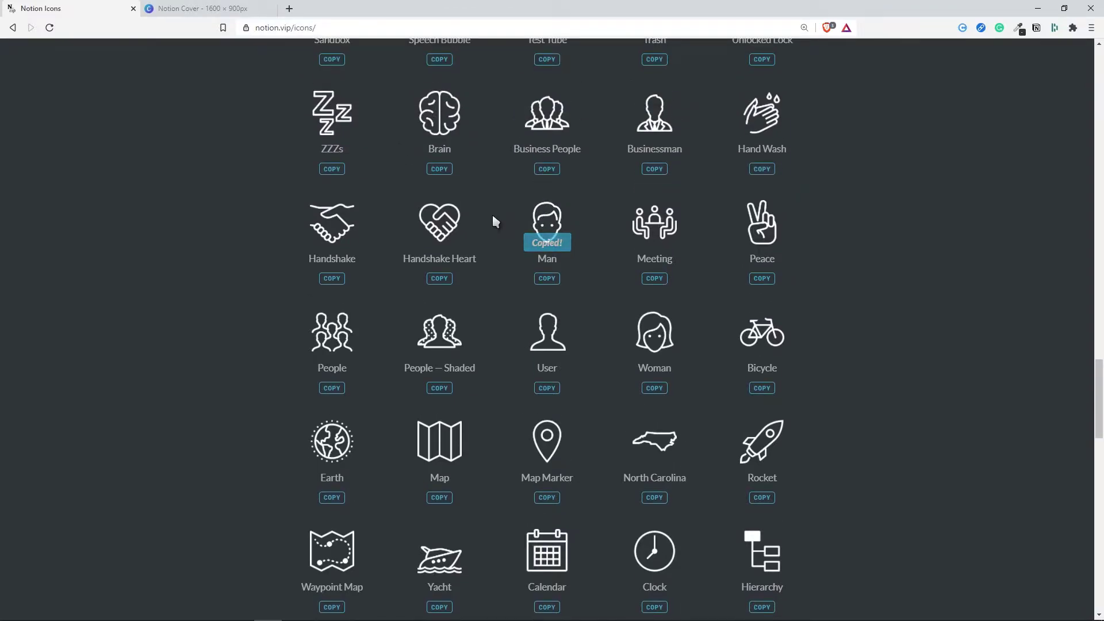
key(alt+Tab)
click(82, 251)
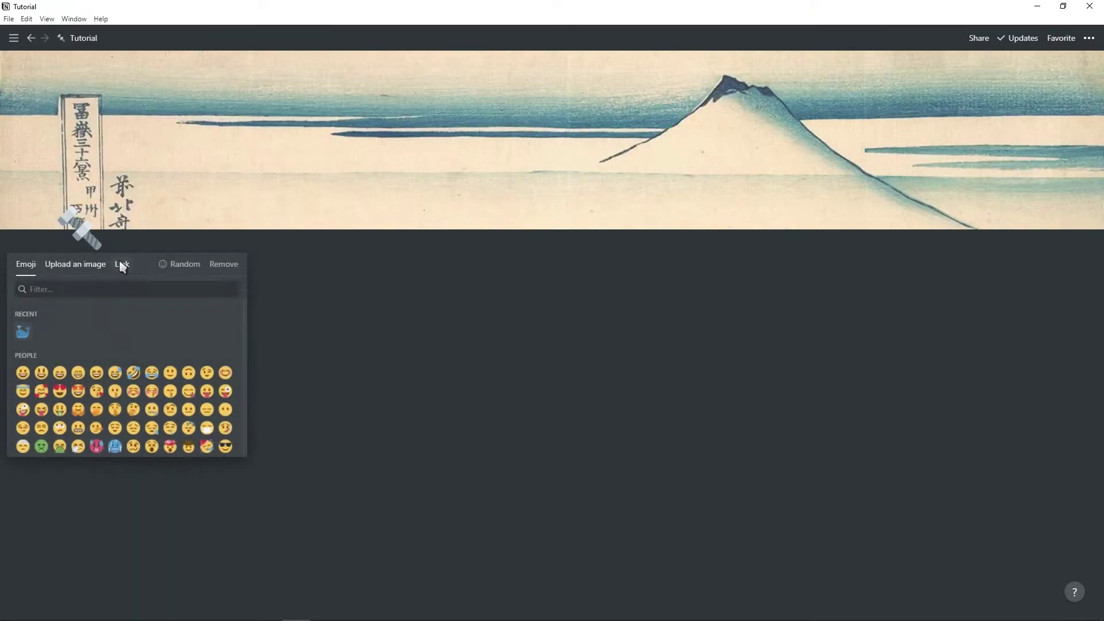
click(122, 264)
key(ctrl+v)
click(148, 317)
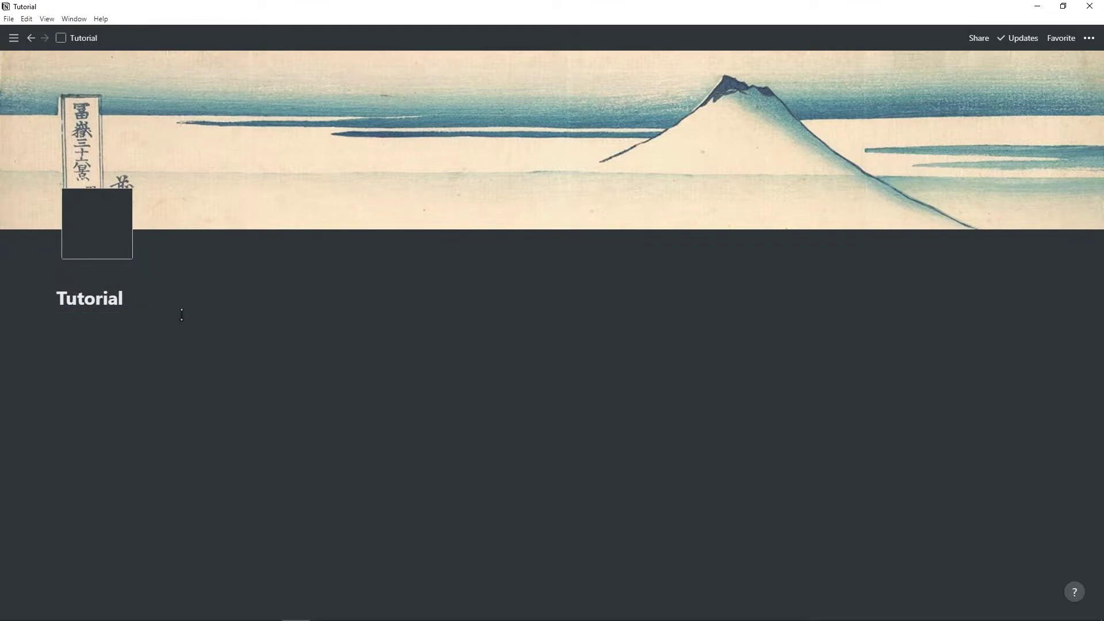
Step: Switch to the Notion Icons site, copy the Woman and User icon links, and return to the Tutorial page in Notion
key(alt+Tab)
click(644, 334)
click(551, 333)
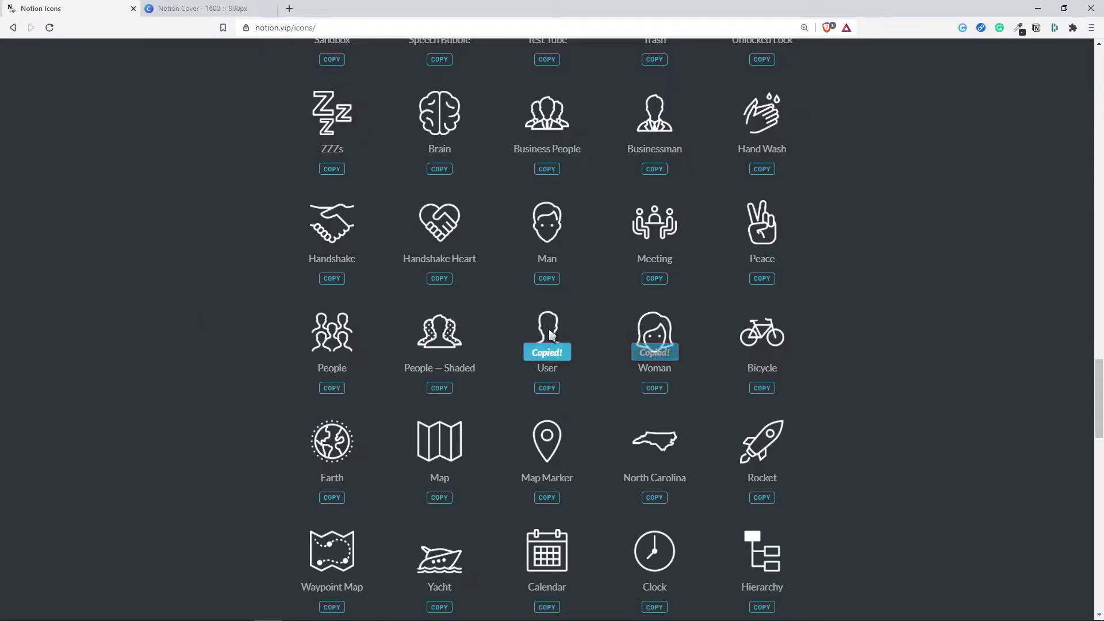
key(alt+Tab)
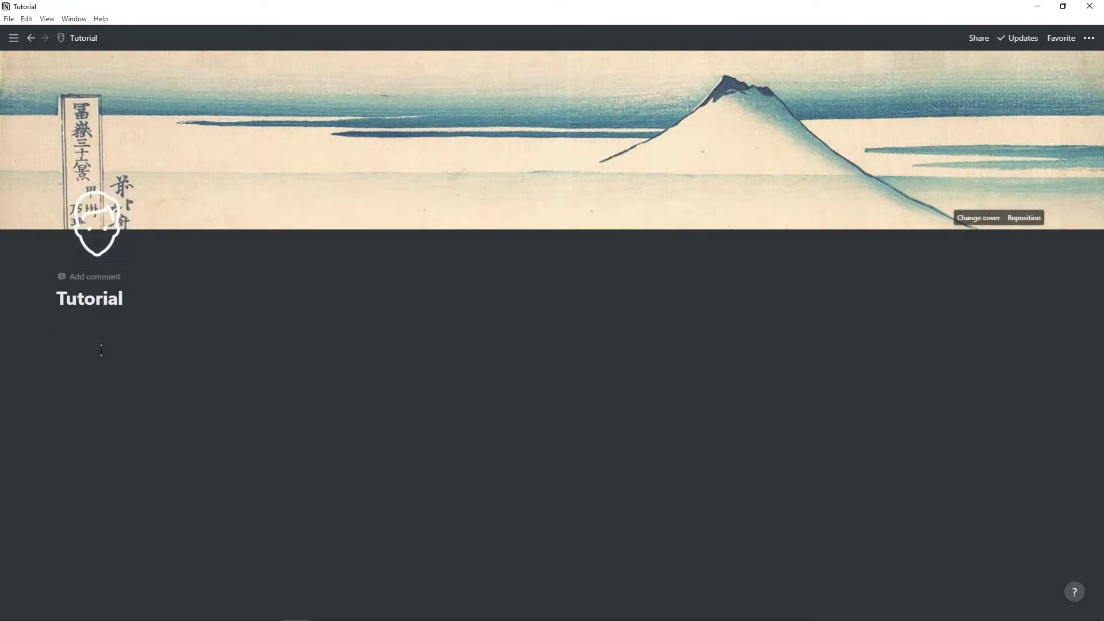
Step: Review the gallery, upload and link options for changing the Tutorial page's cover
click(970, 225)
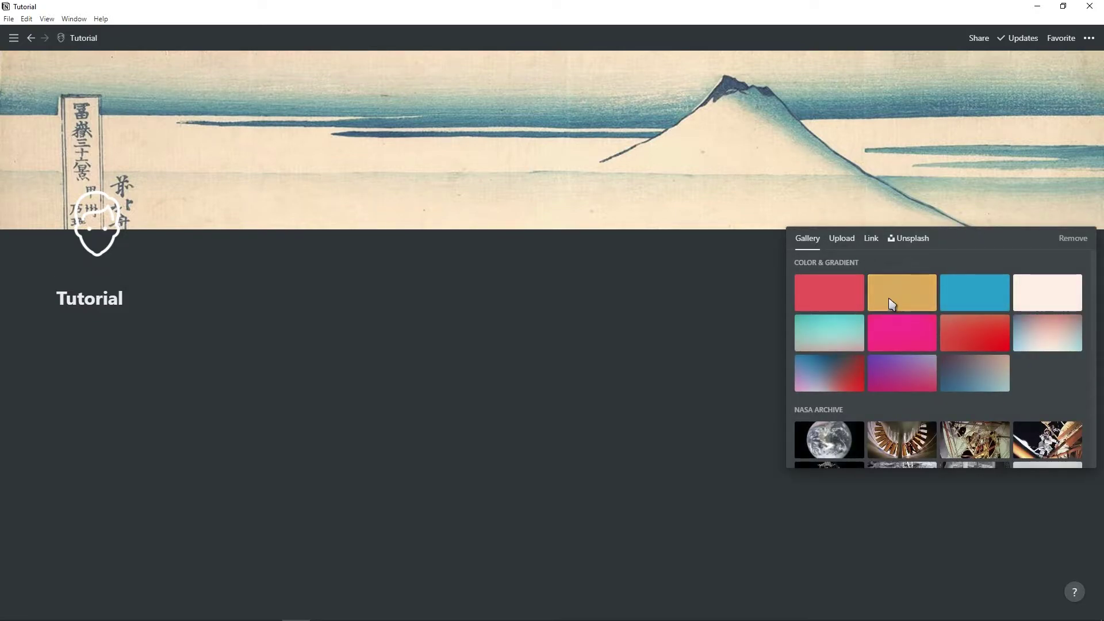
scroll(893, 276, down, 15)
scroll(891, 303, down, 5)
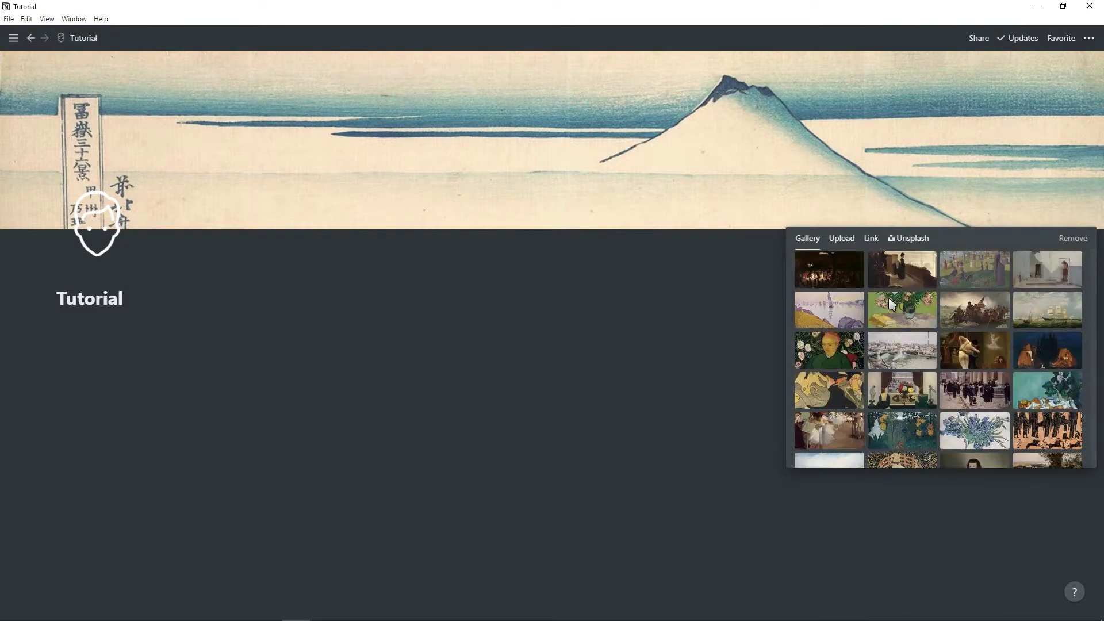
click(842, 239)
click(872, 240)
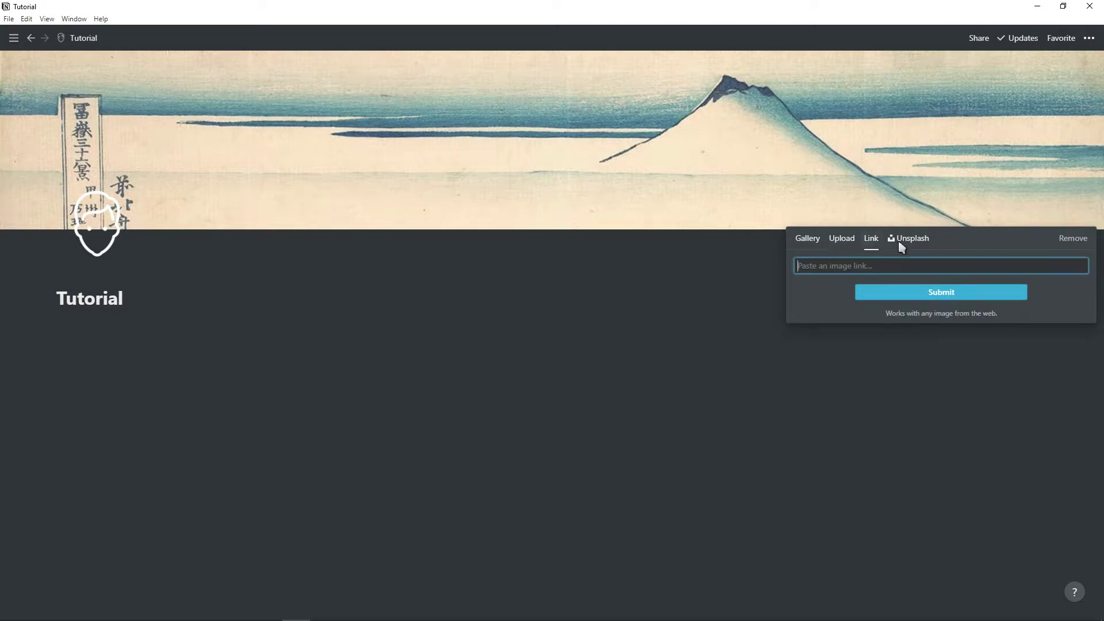
Step: Replace the Tutorial page's cover with the Unsplash photo of a dark mountain silhouette at sunset
click(909, 244)
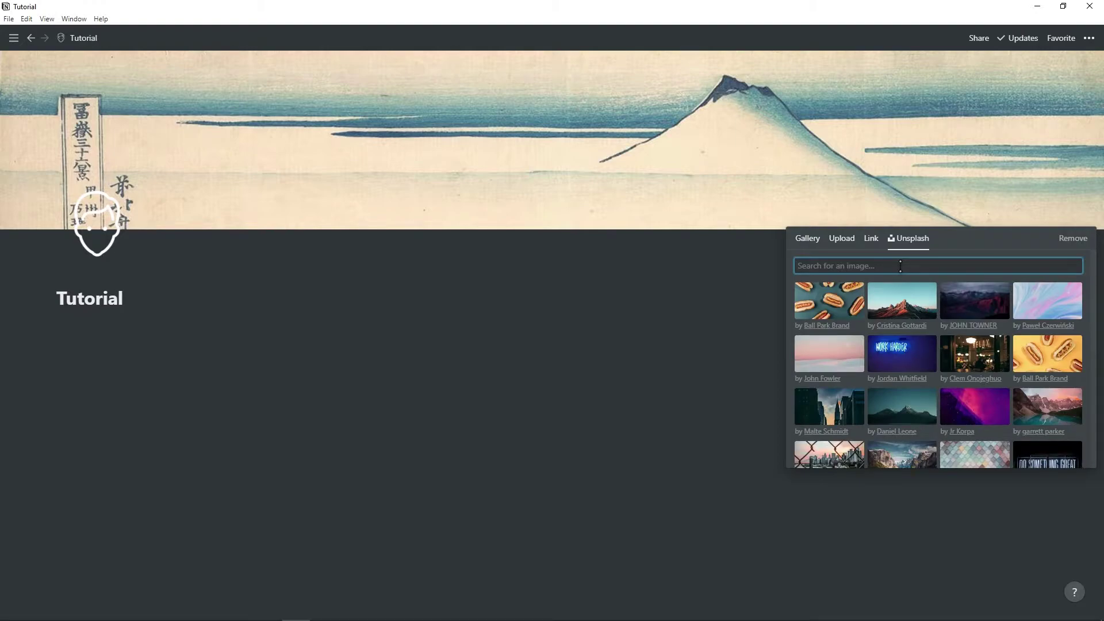
scroll(945, 371, down, 1)
scroll(945, 371, down, 3)
click(920, 347)
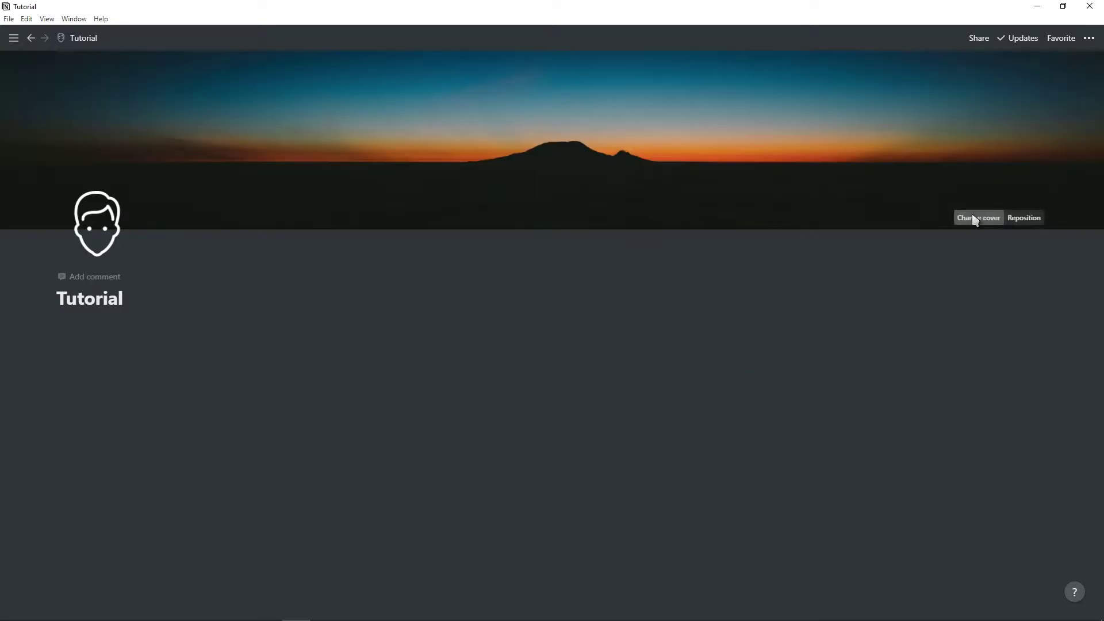
Step: Reposition the cover photo so the mountain horizon sits slightly higher, and save the position
click(1016, 218)
drag(768, 188, 722, 134)
click(991, 218)
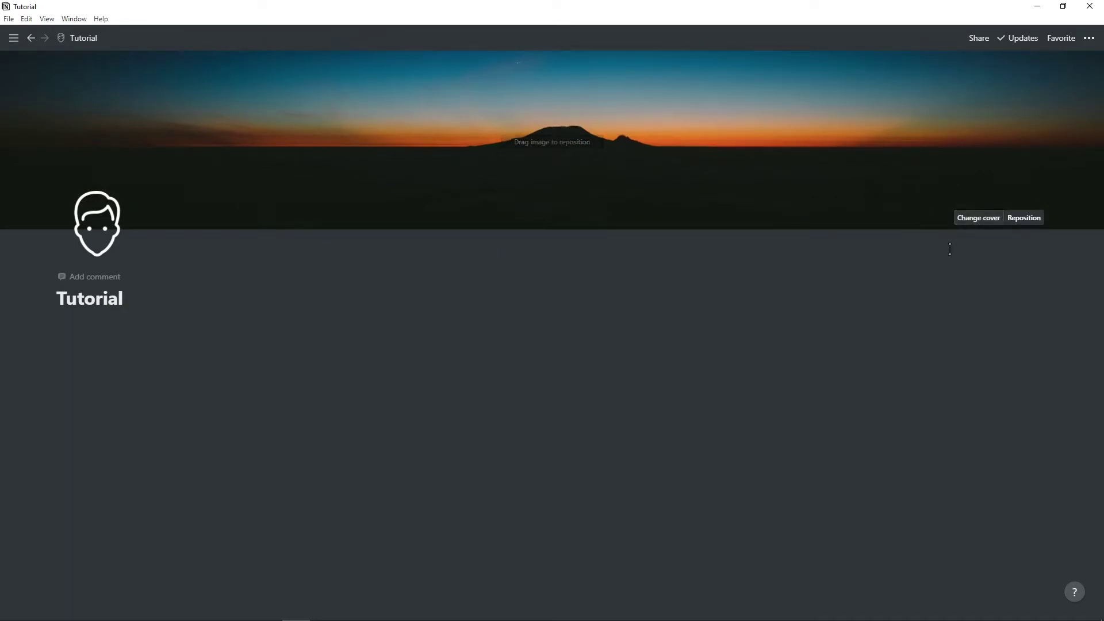
Step: Review the cover upload option, and check the 1600 × 900 px Notion Cover design in Canva before returning to Notion
click(969, 218)
click(843, 238)
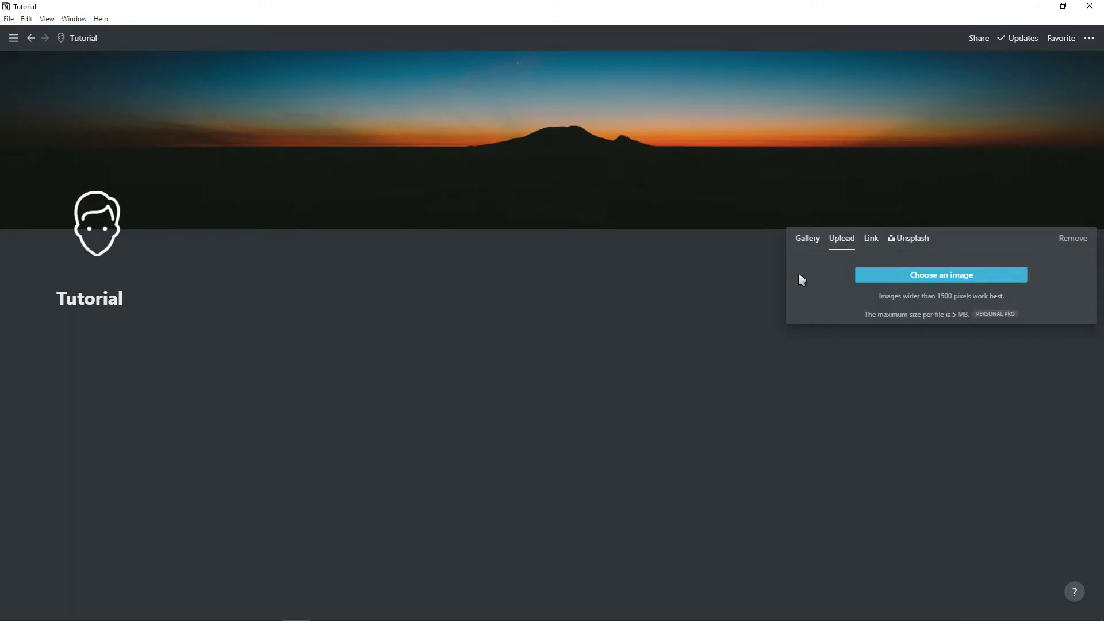
click(683, 276)
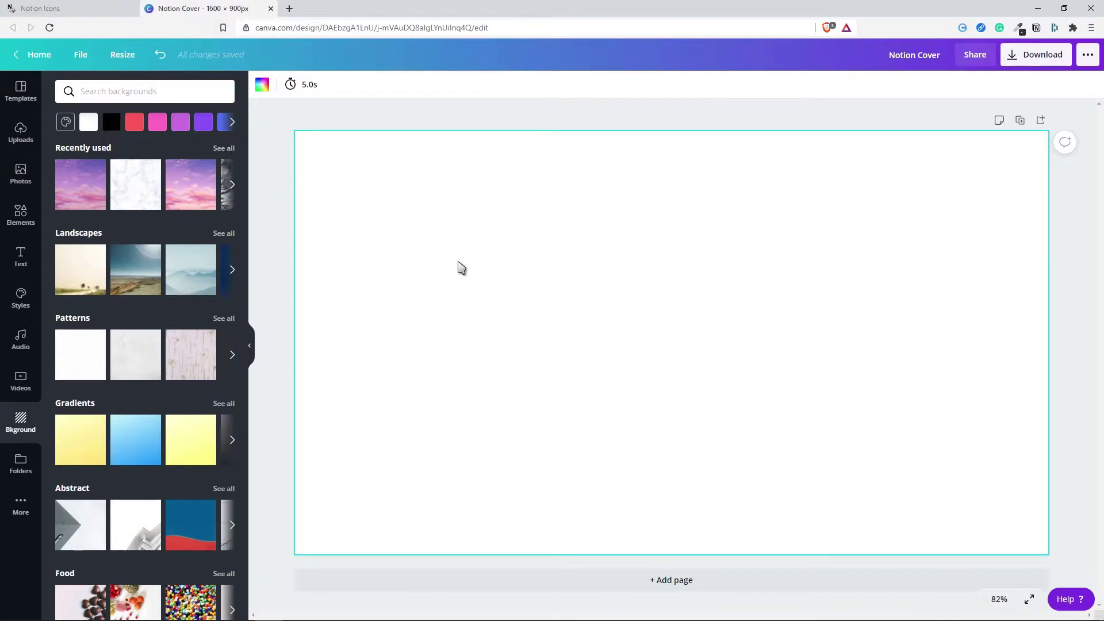
key(alt+Tab)
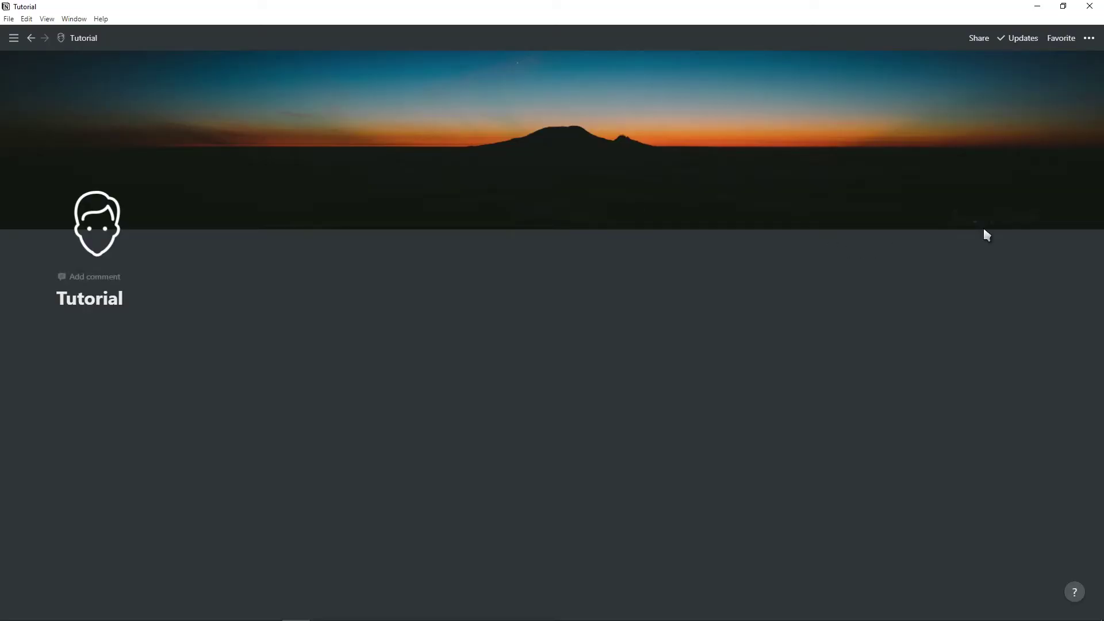
click(980, 217)
click(841, 238)
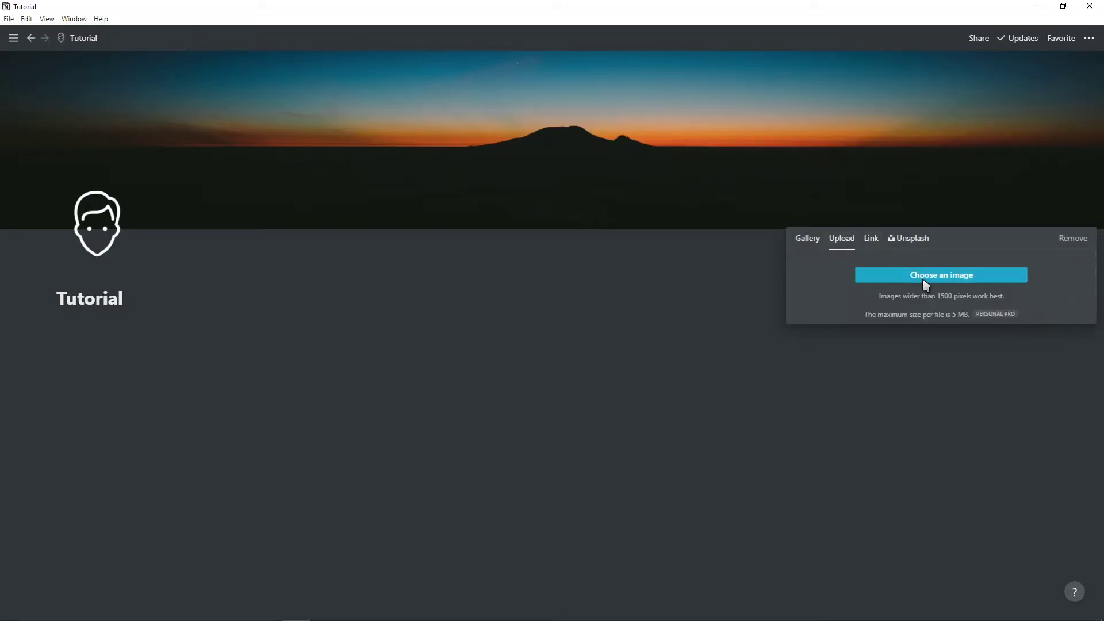
click(616, 282)
Step: Embed a sub-page in the Tutorial page, title it "To-do list", and continue with it as an empty page
click(93, 335)
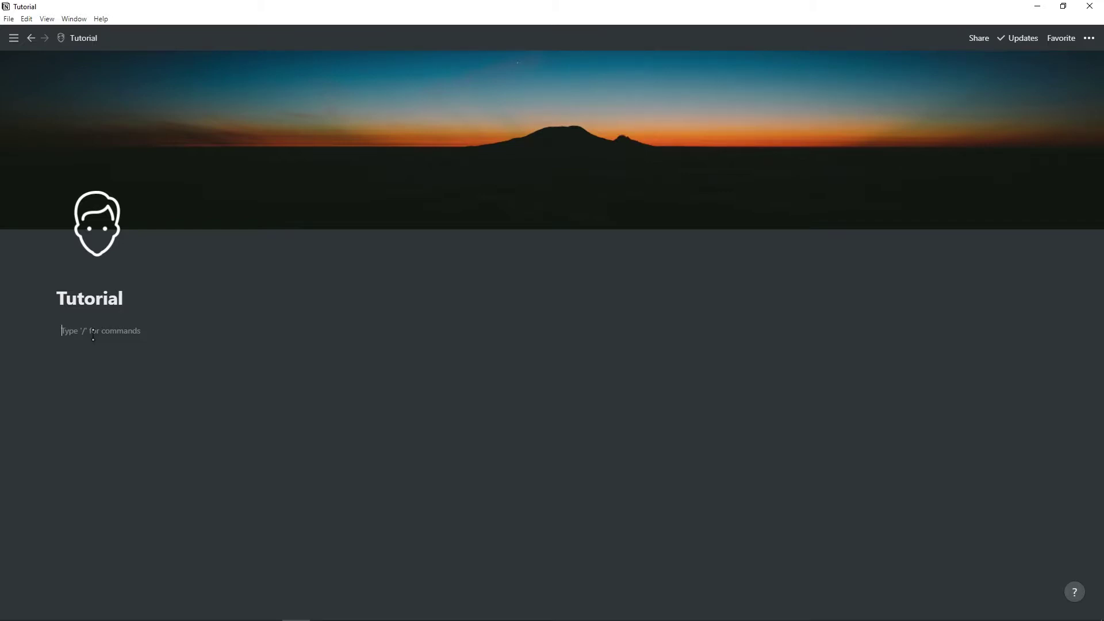
text(/)
scroll(143, 387, down, 1)
scroll(142, 368, up, 1)
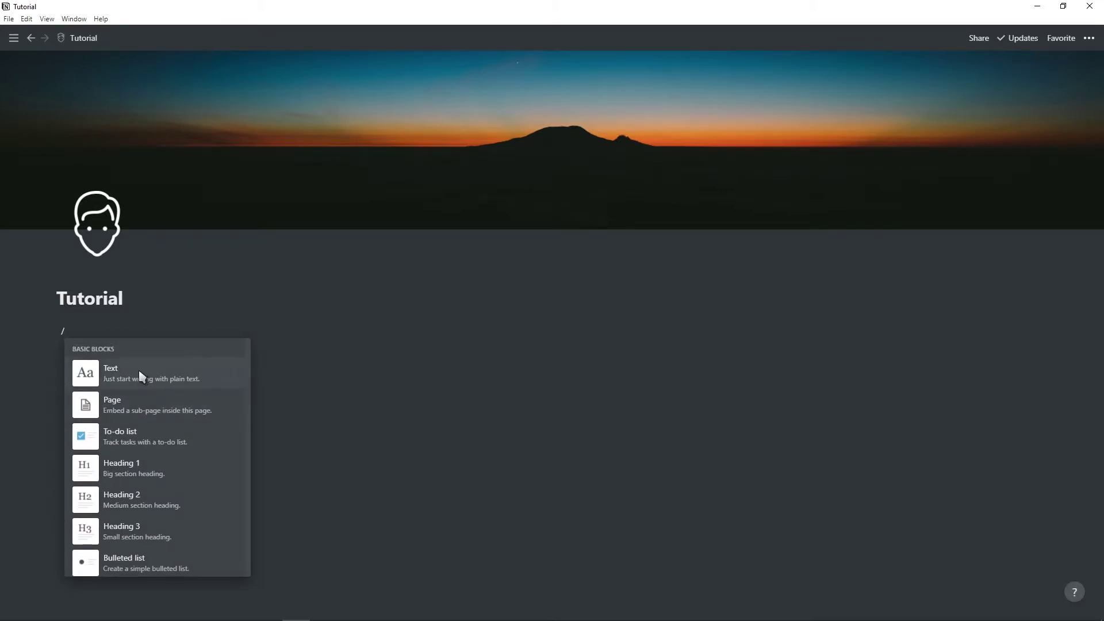
click(148, 405)
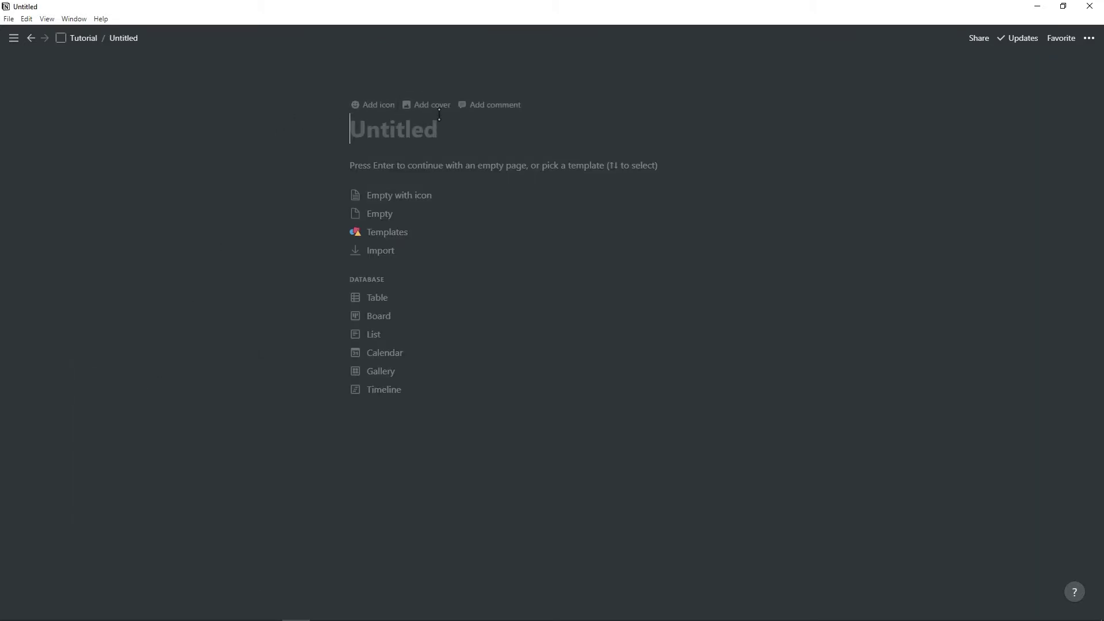
text(To-)
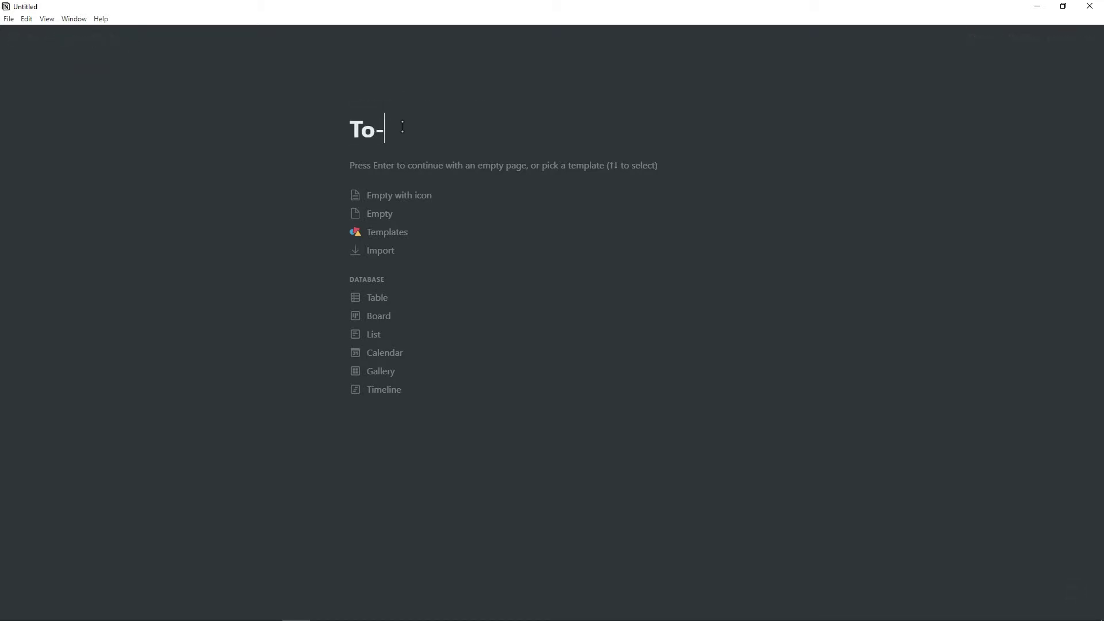
text(do list)
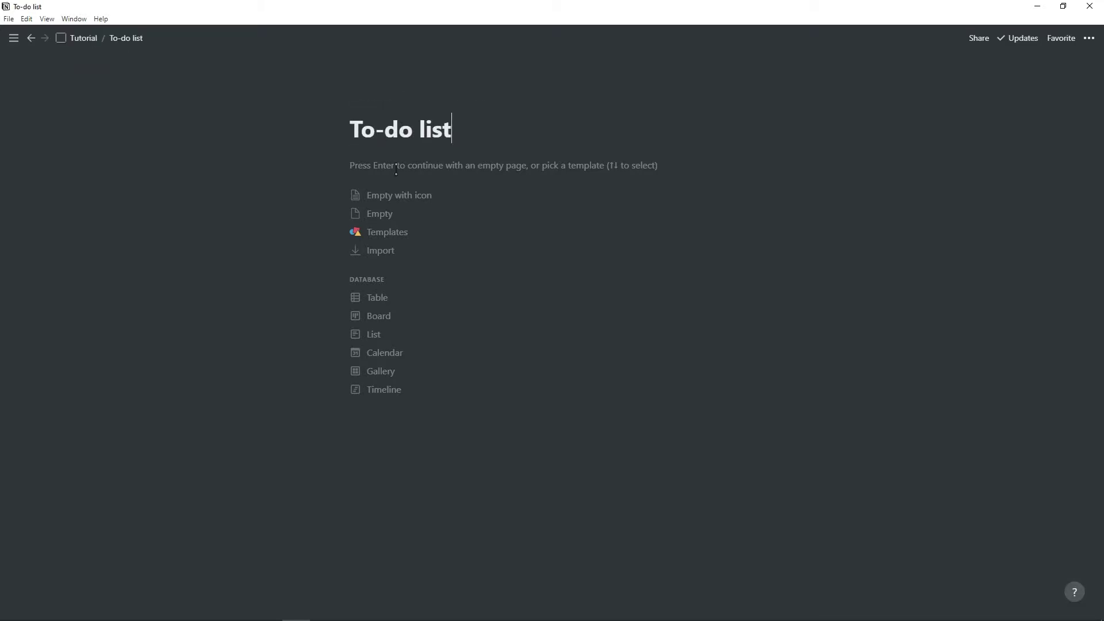
key(Return)
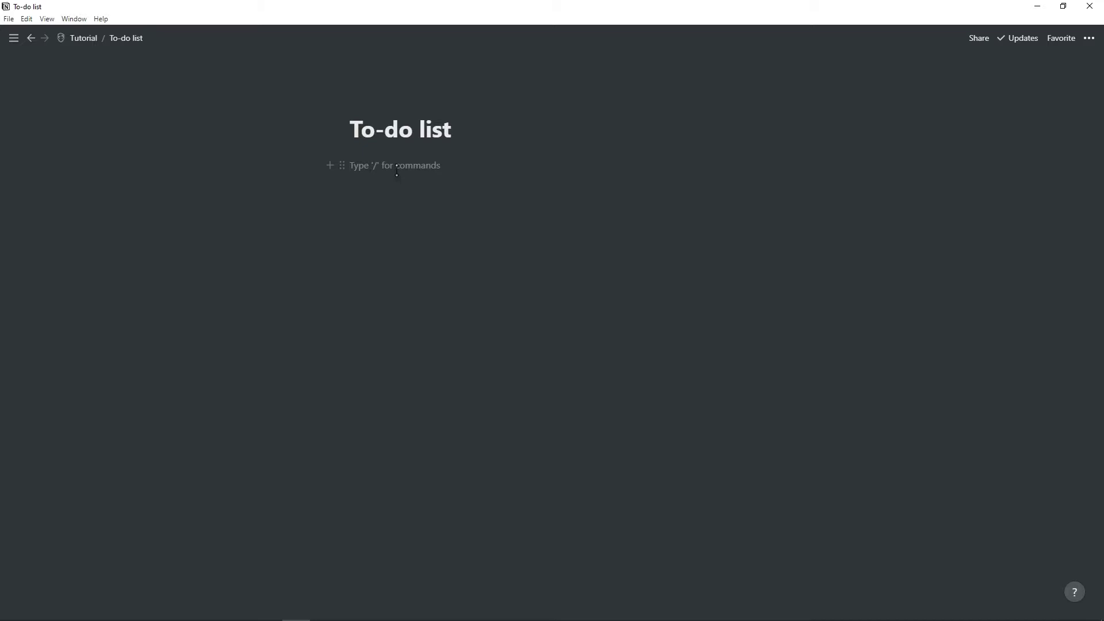
Step: Add a Heading 1 block reading "Personal" to the To-do list page
text(/)
click(456, 303)
text(Per)
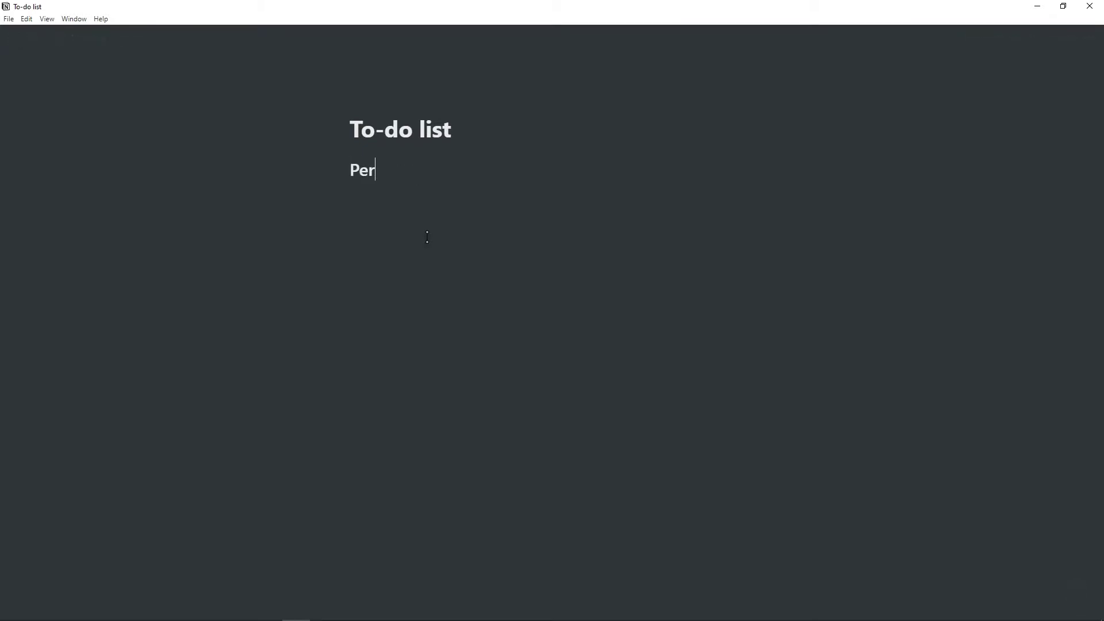
text(sonal)
key(Return)
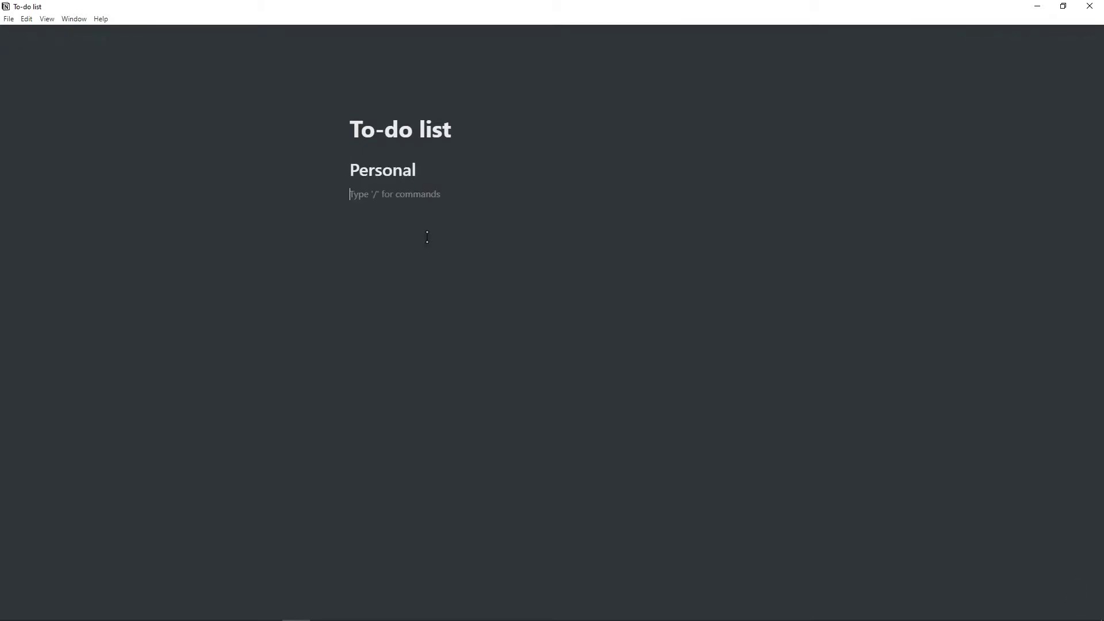
Step: Add two more Heading 1 blocks below Personal, reading "Work" and "Fitness"
text(/)
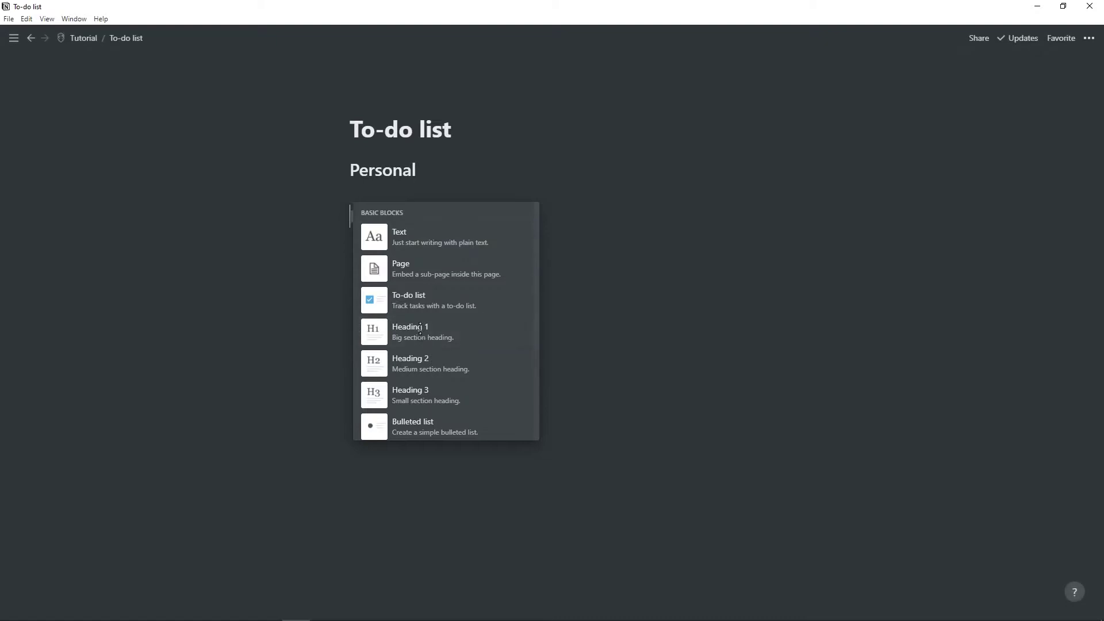
click(419, 317)
text(Work)
key(Return)
text(/)
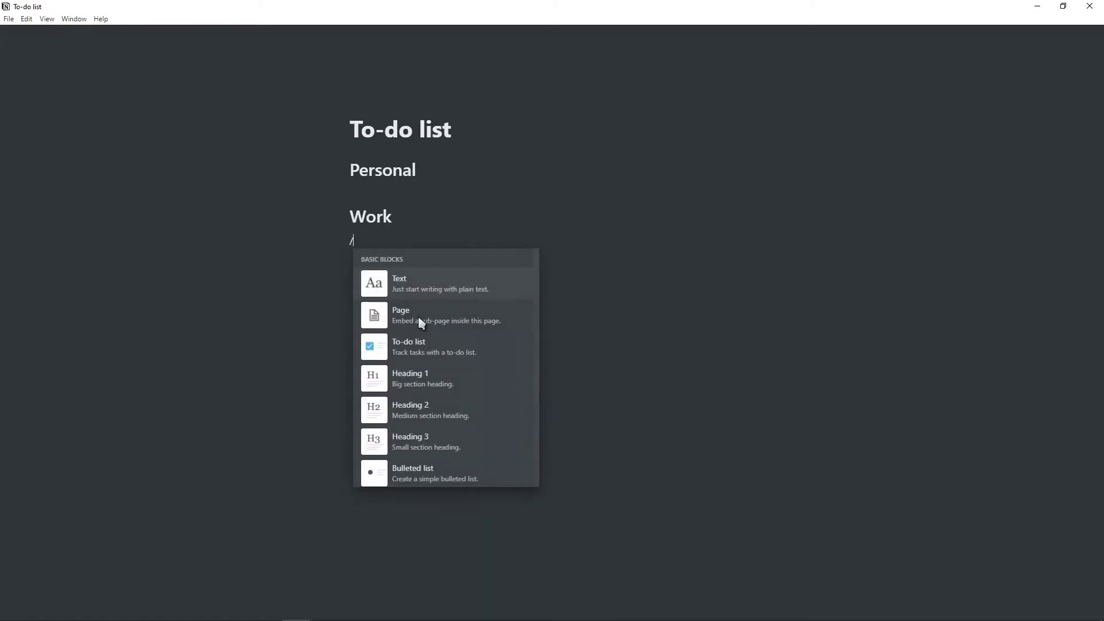
click(431, 380)
text(Fitness)
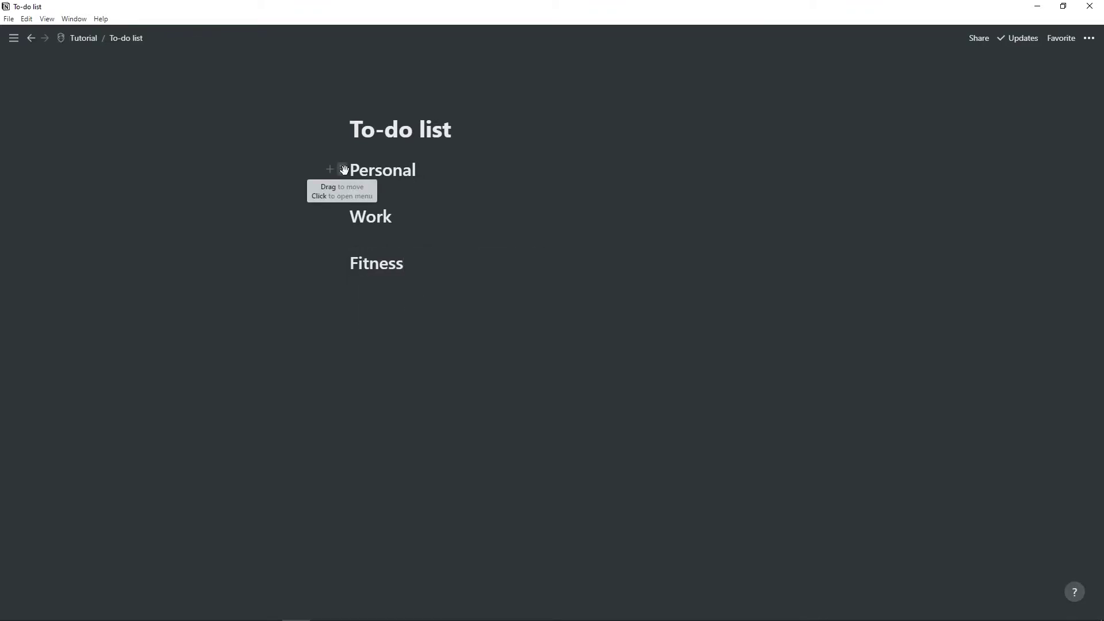
Step: Give the Personal heading a purple background
click(344, 170)
mouse_move(311, 239)
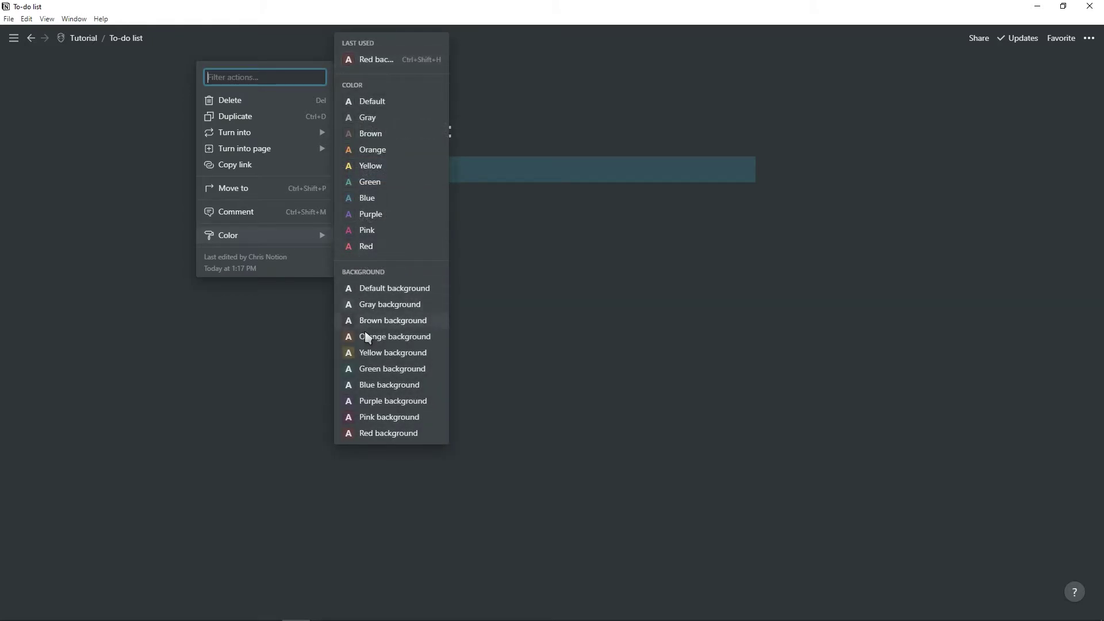
click(380, 401)
Step: Set the Personal heading's text color to purple
click(342, 170)
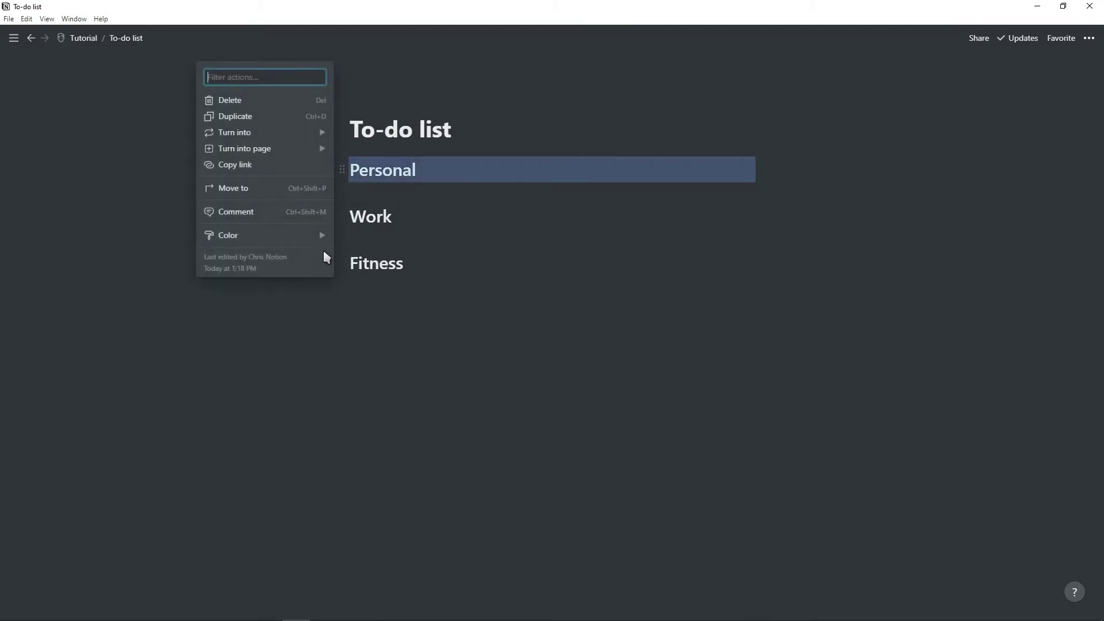
mouse_move(320, 237)
click(379, 216)
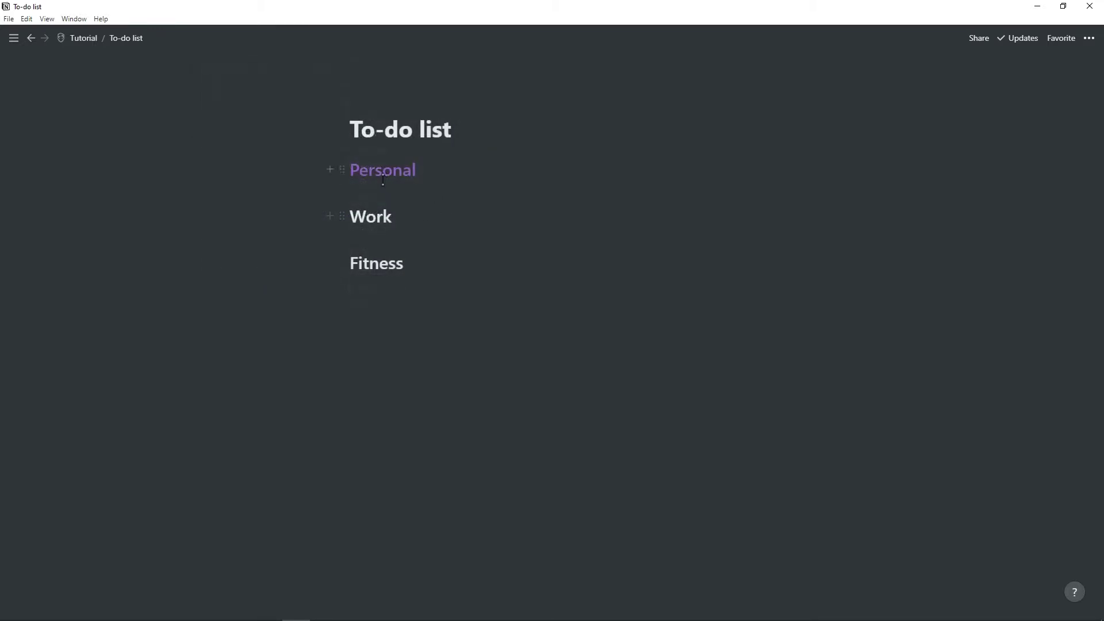
Step: Give the Personal heading a purple background and set its text color to red
click(341, 169)
mouse_move(301, 233)
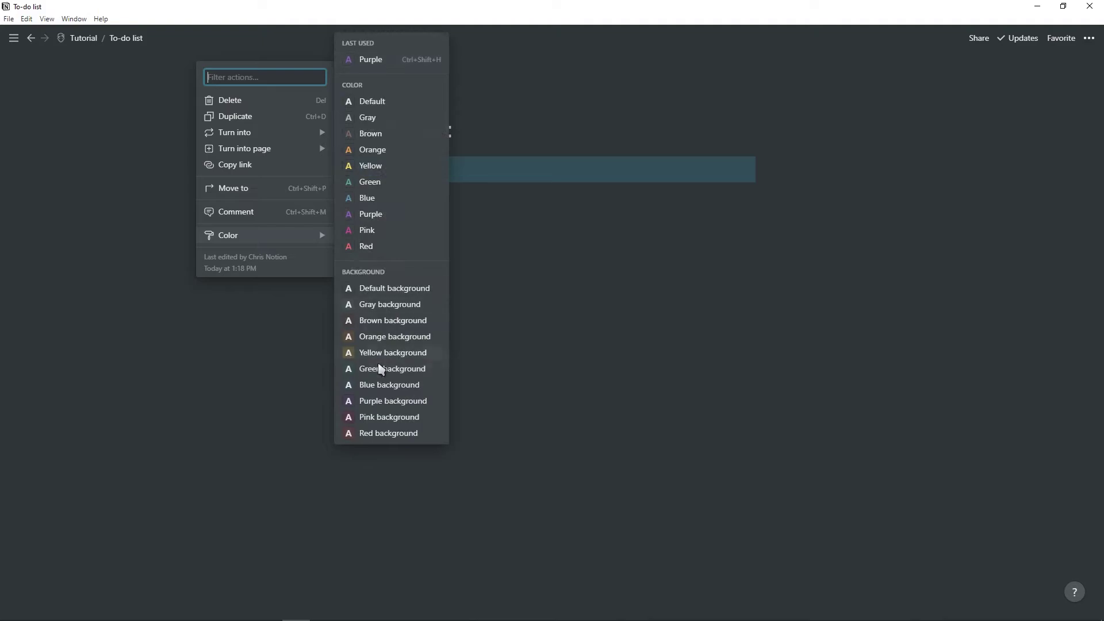
click(380, 401)
drag(425, 170, 350, 170)
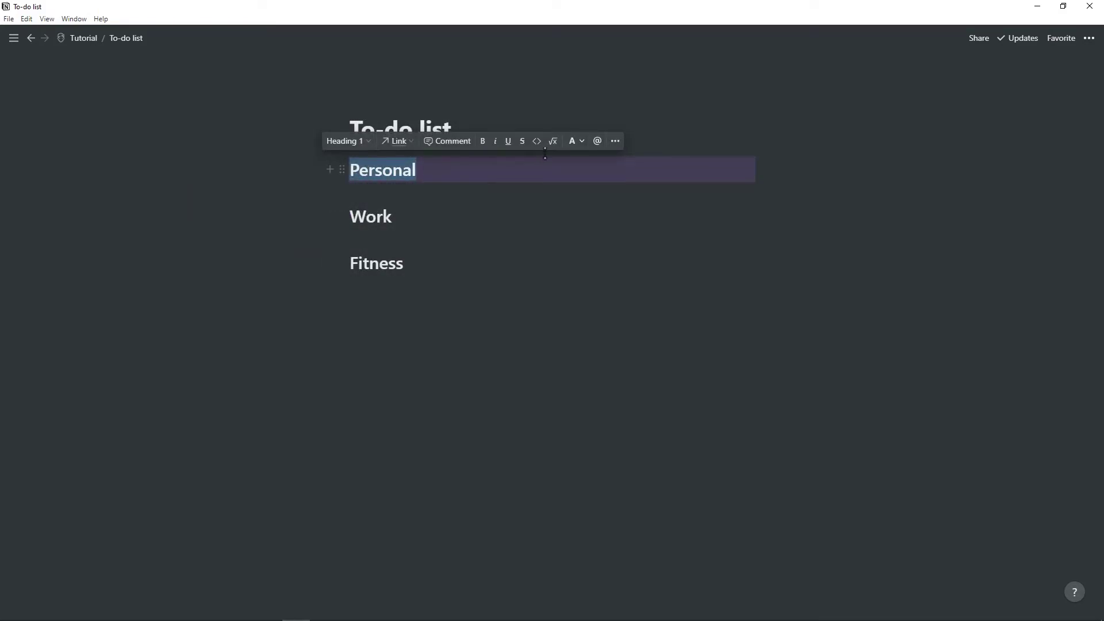
click(576, 141)
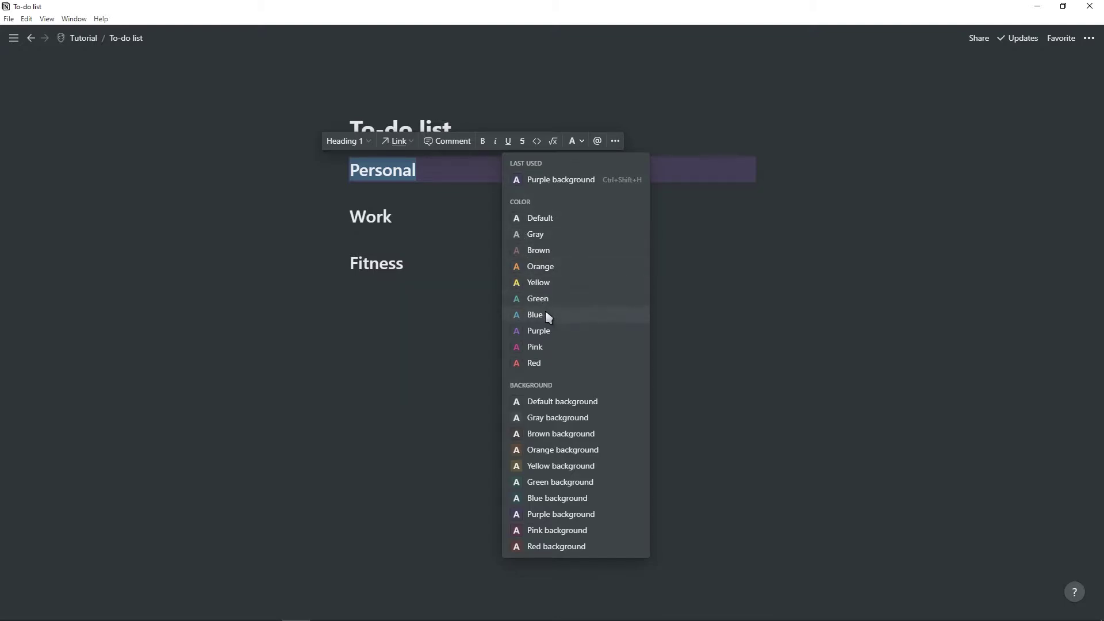
click(574, 360)
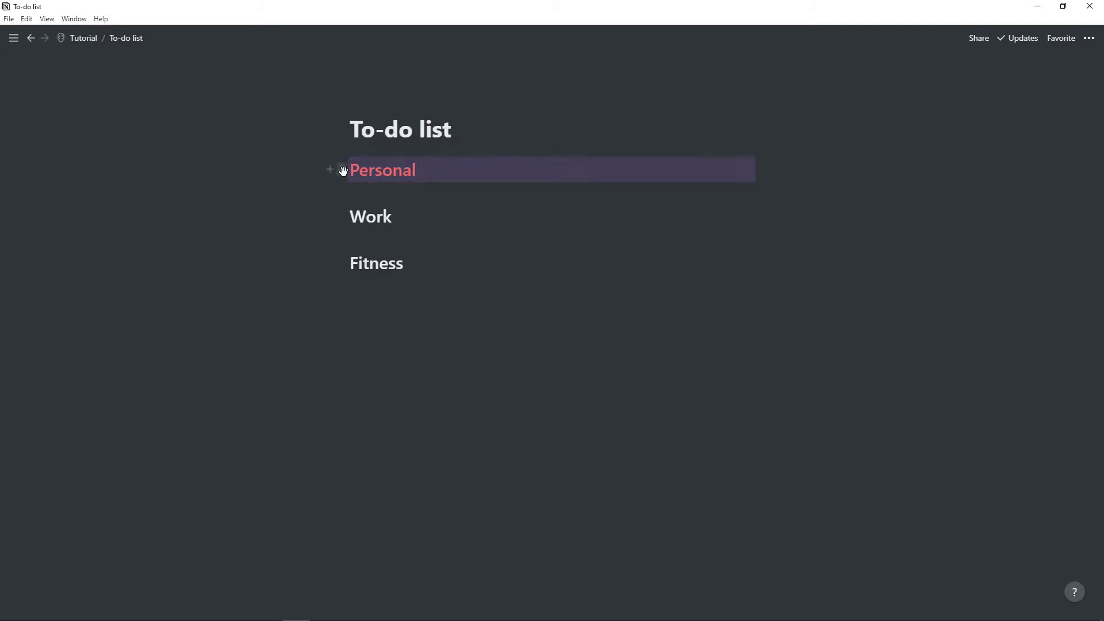
Step: Reset the Personal heading's background to the default background
click(341, 170)
mouse_move(296, 242)
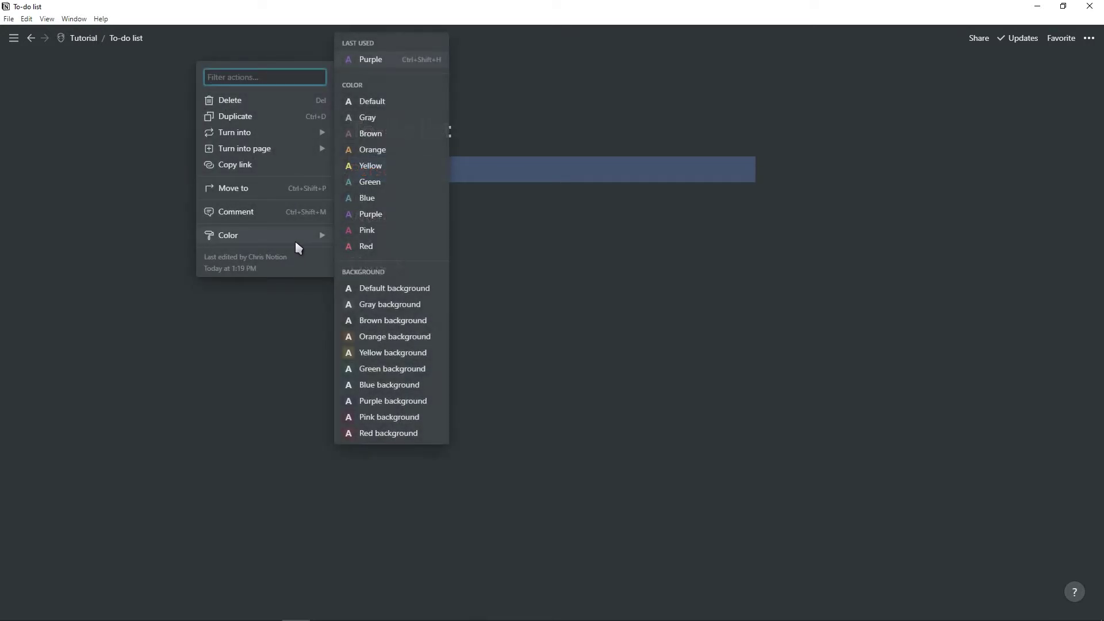
click(402, 288)
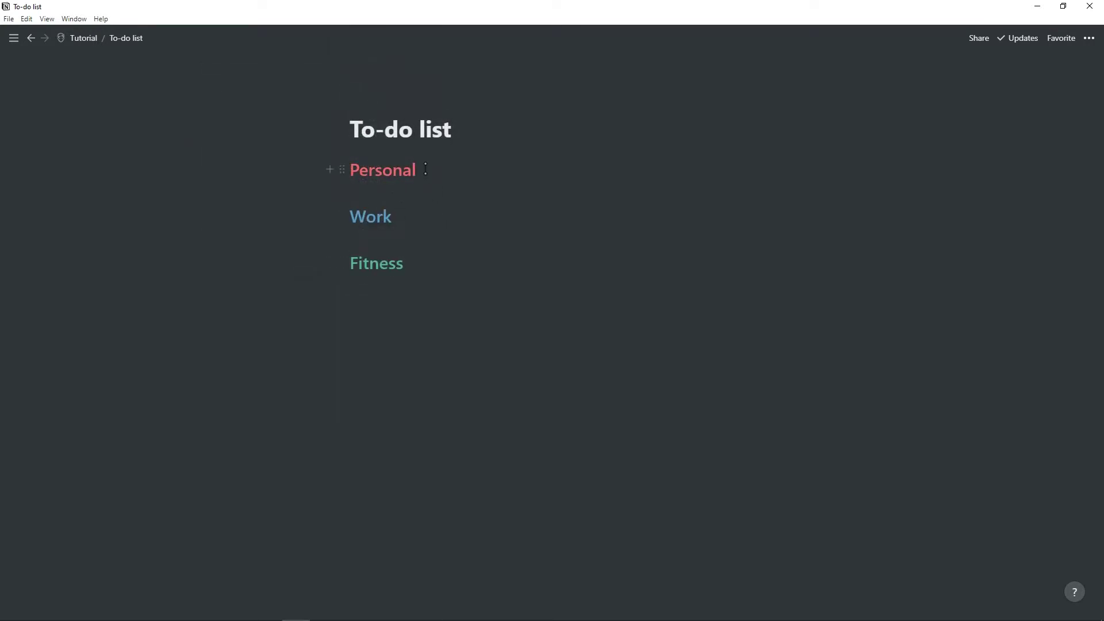
Step: Insert a to-do list block directly below the Personal heading
click(426, 169)
key(Return)
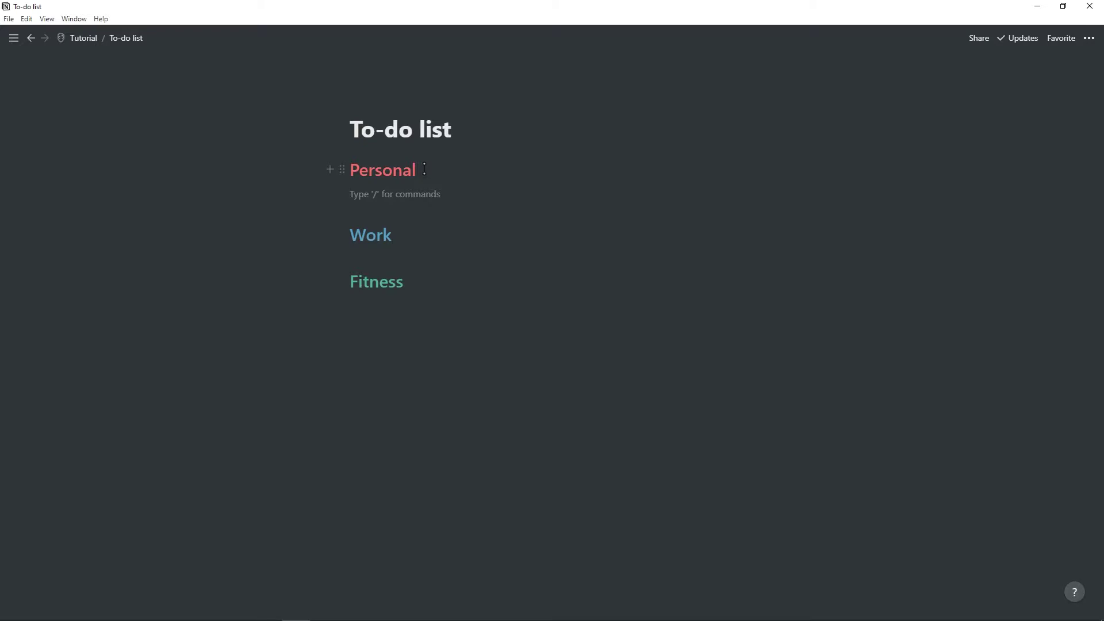
text(/)
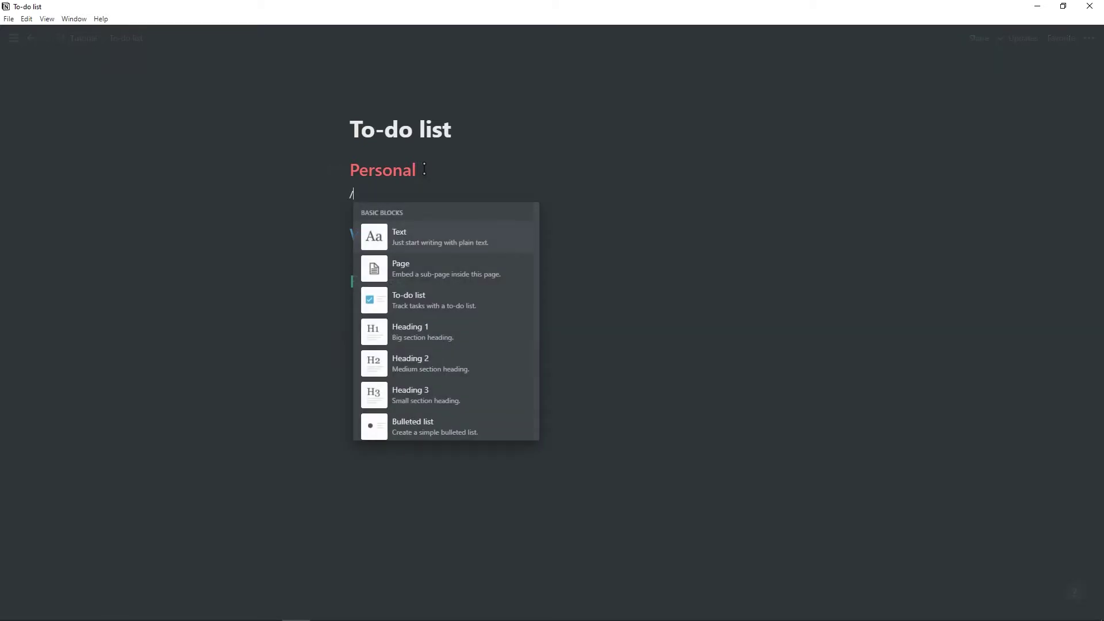
click(454, 302)
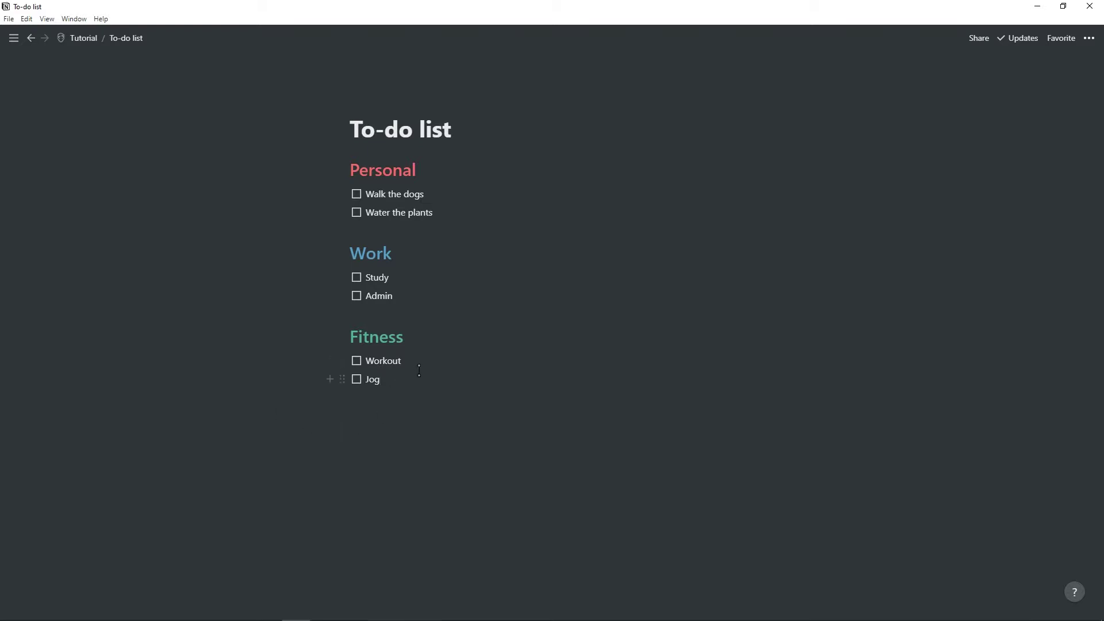
Step: Insert a template button below the Jog to-do and close its configuration with the default name and to-do template
click(355, 399)
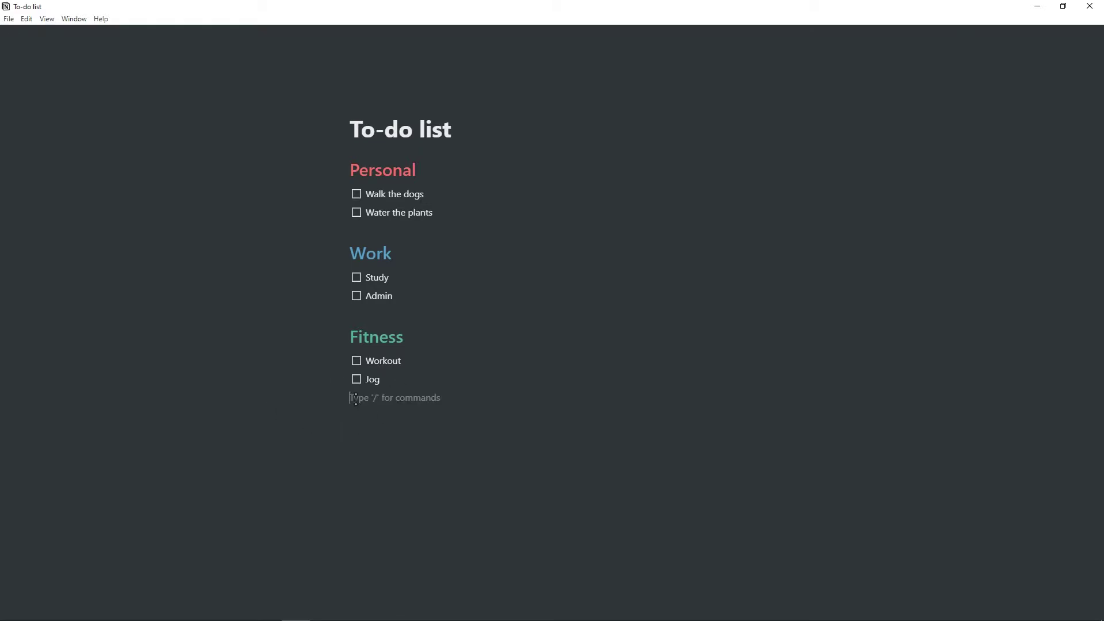
text(/tem)
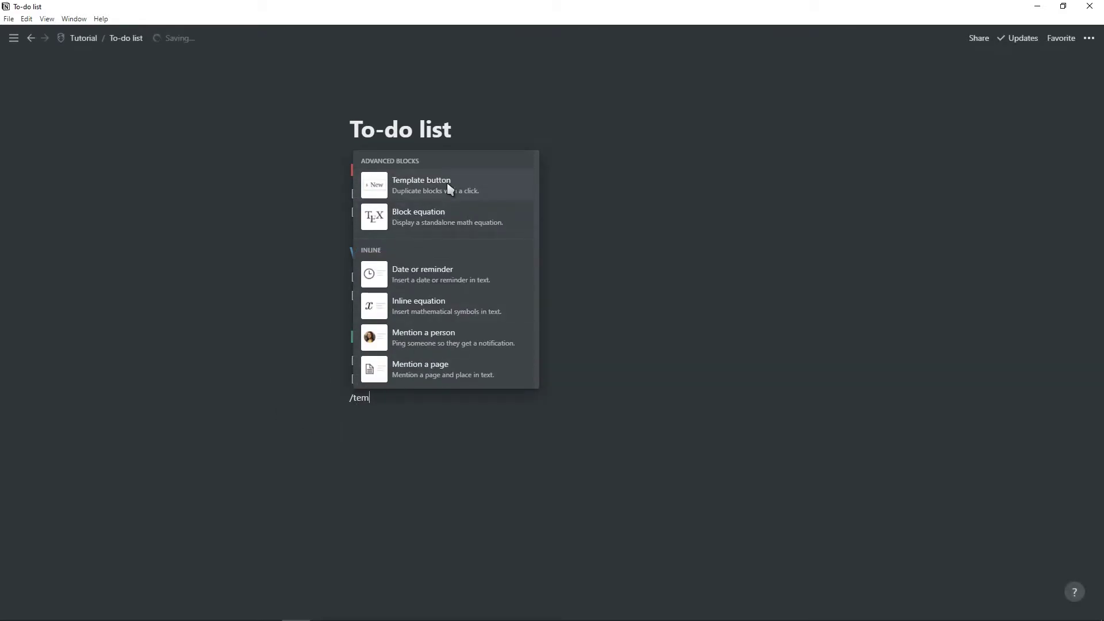
click(516, 179)
scroll(478, 253, down, 2)
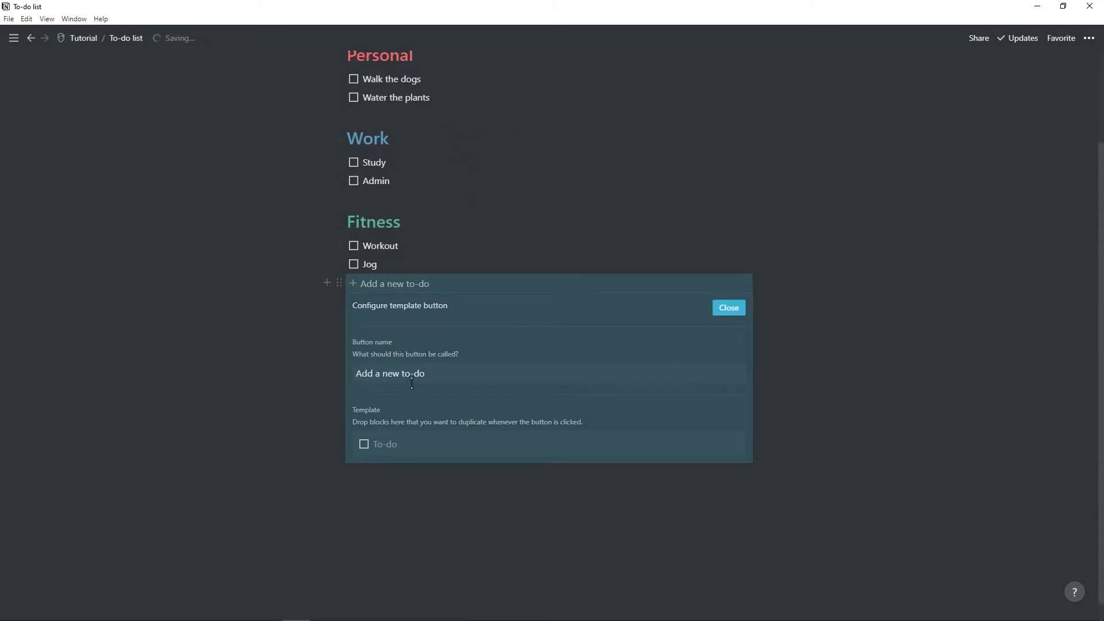
click(418, 374)
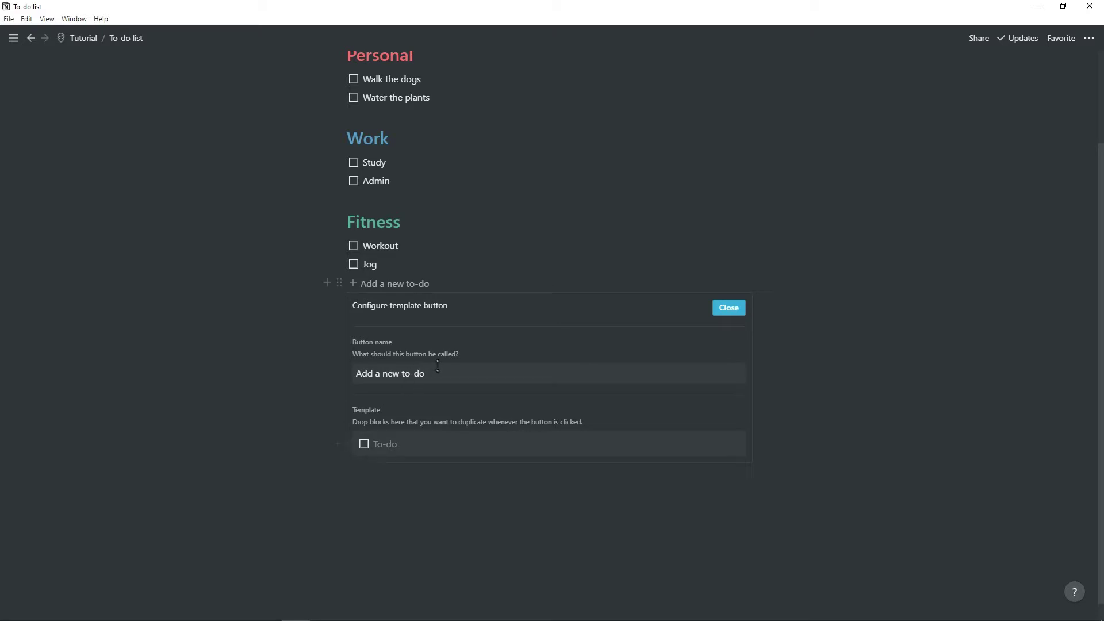
click(349, 443)
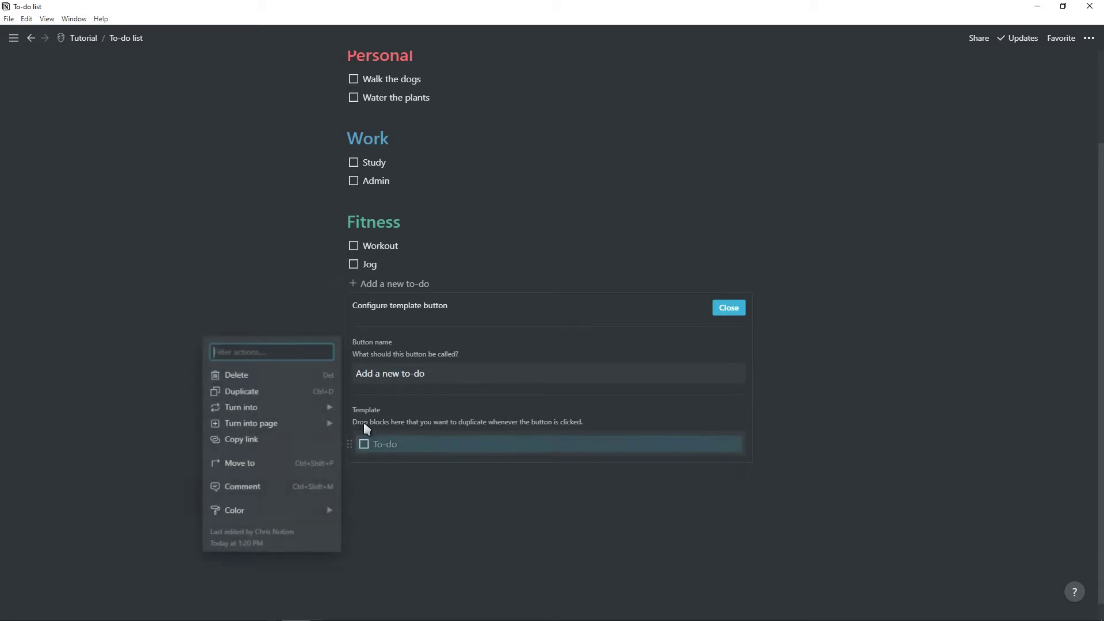
mouse_move(297, 408)
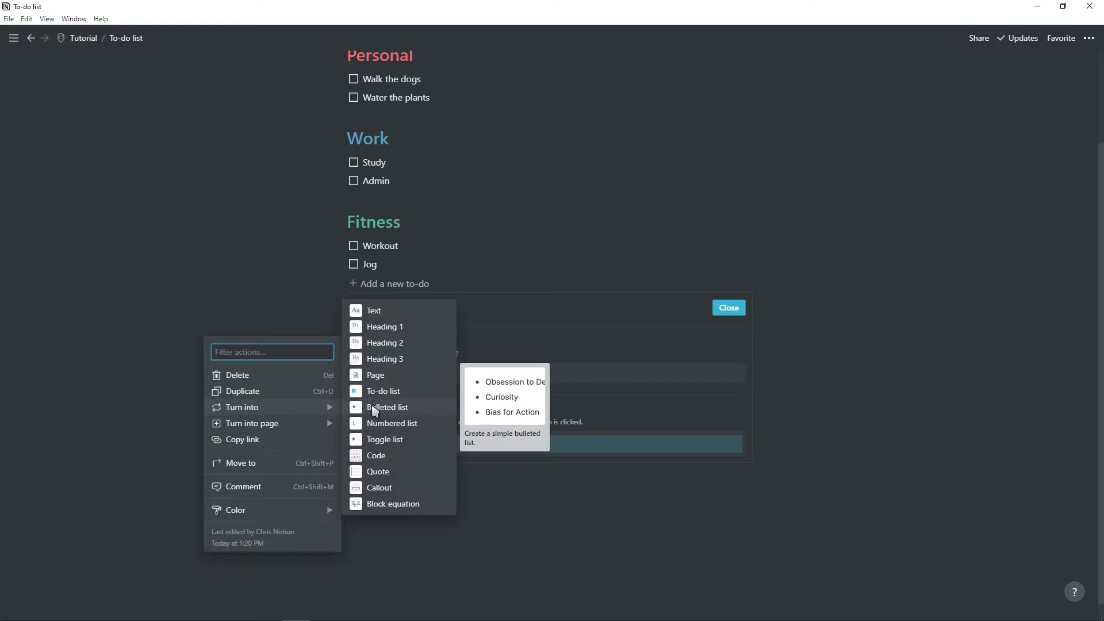
click(570, 379)
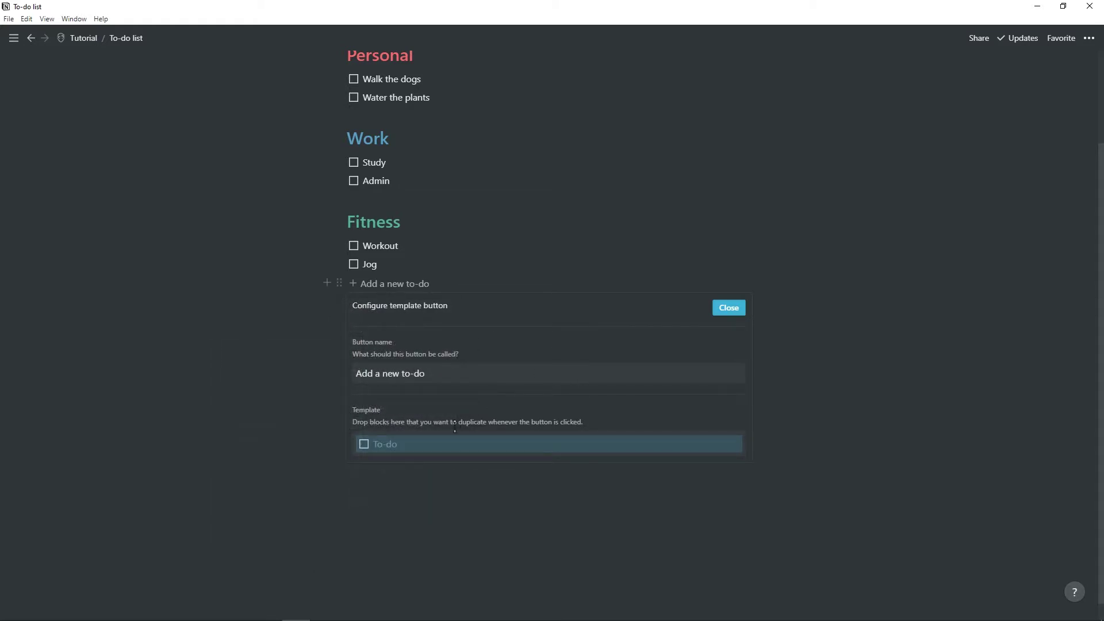
click(727, 313)
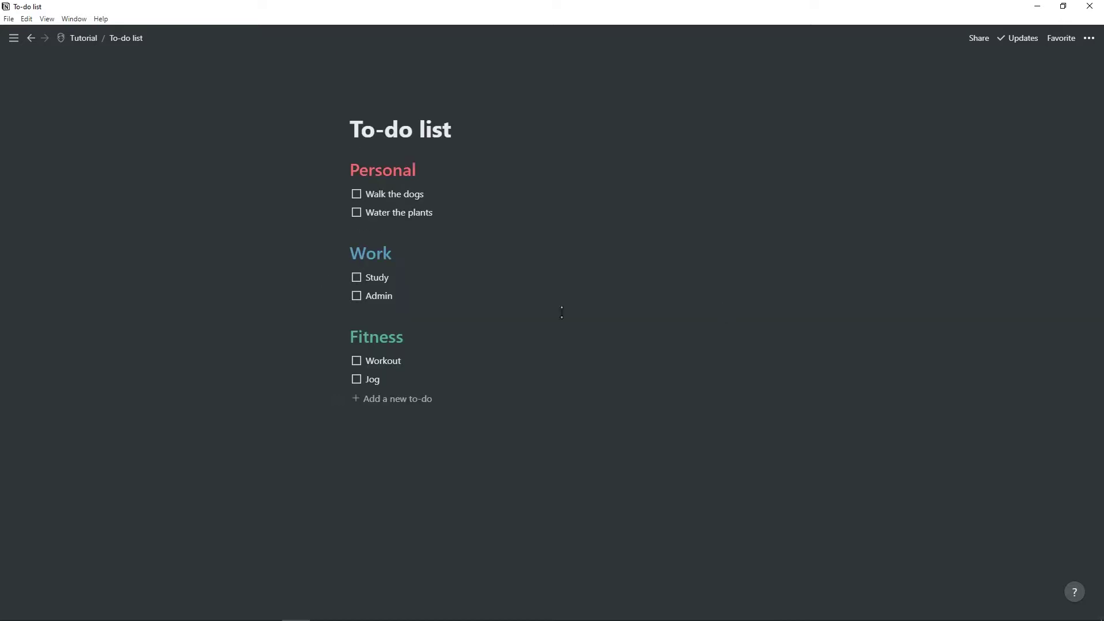
Step: Move the template button directly below the Fitness heading and place duplicates of it below the Work and Personal headings
drag(340, 398, 343, 352)
click(342, 358)
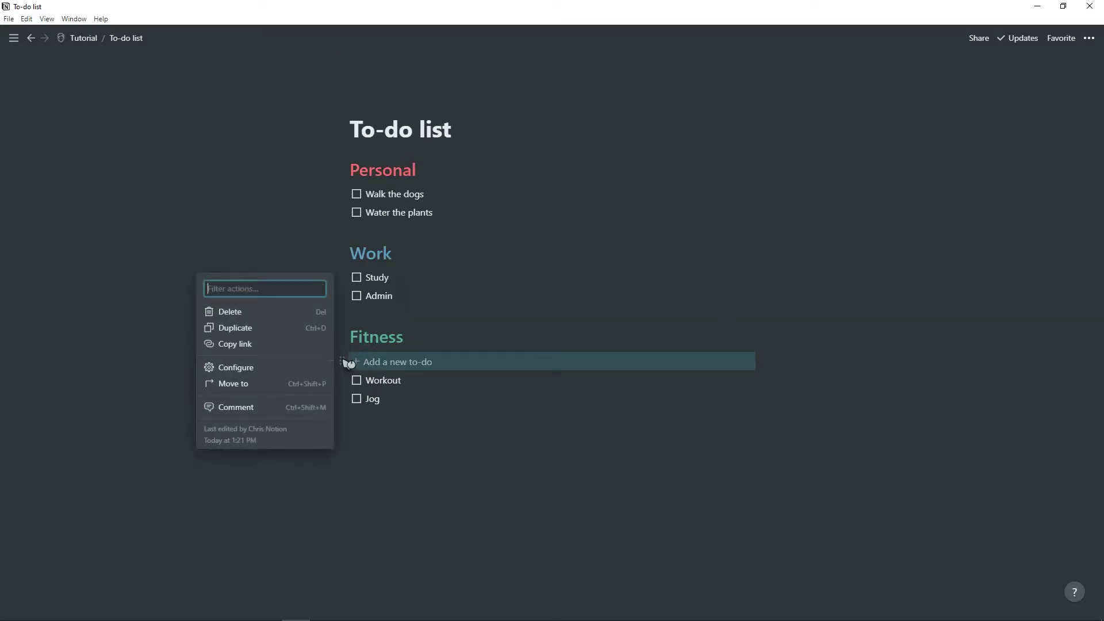
click(289, 326)
drag(343, 380, 361, 185)
click(341, 278)
click(253, 245)
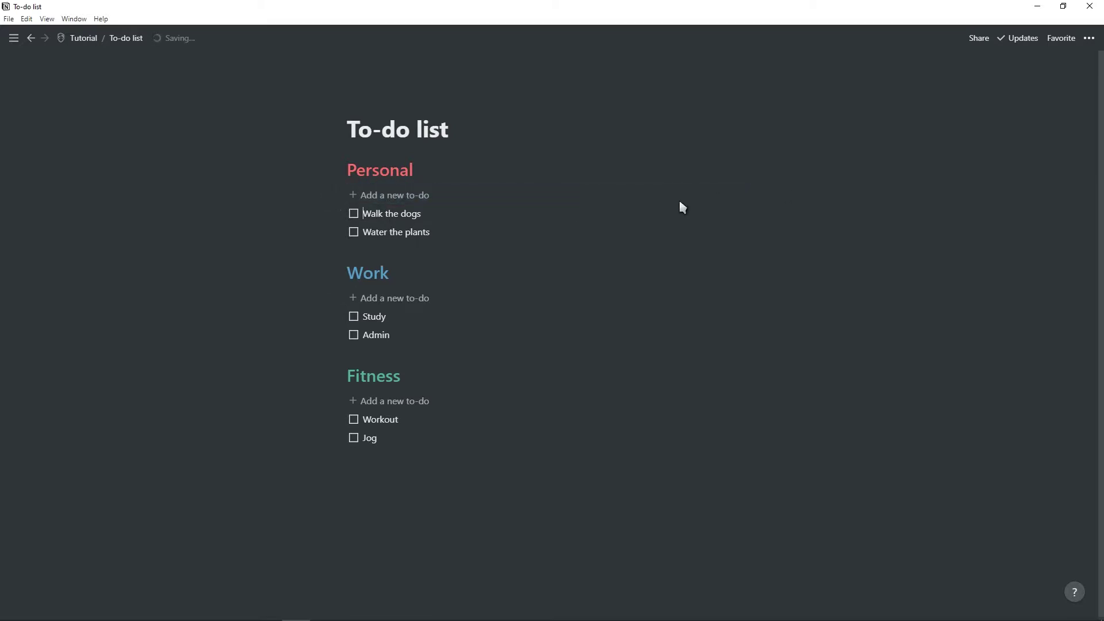
Step: Try the template button in the Personal section by adding blank to-dos with it
click(400, 197)
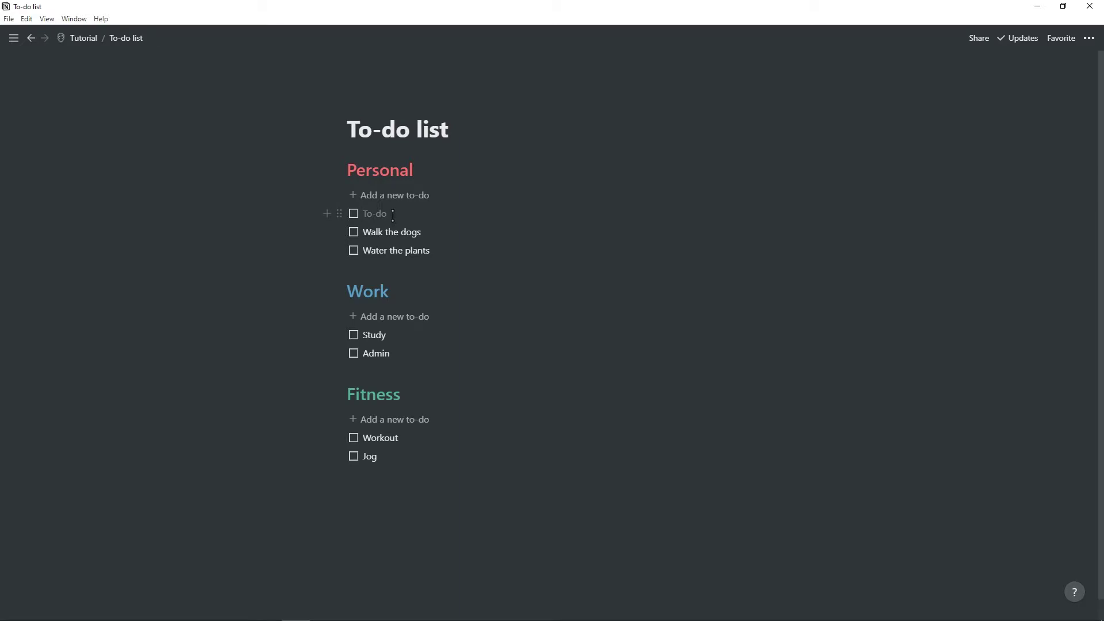
click(378, 197)
click(374, 197)
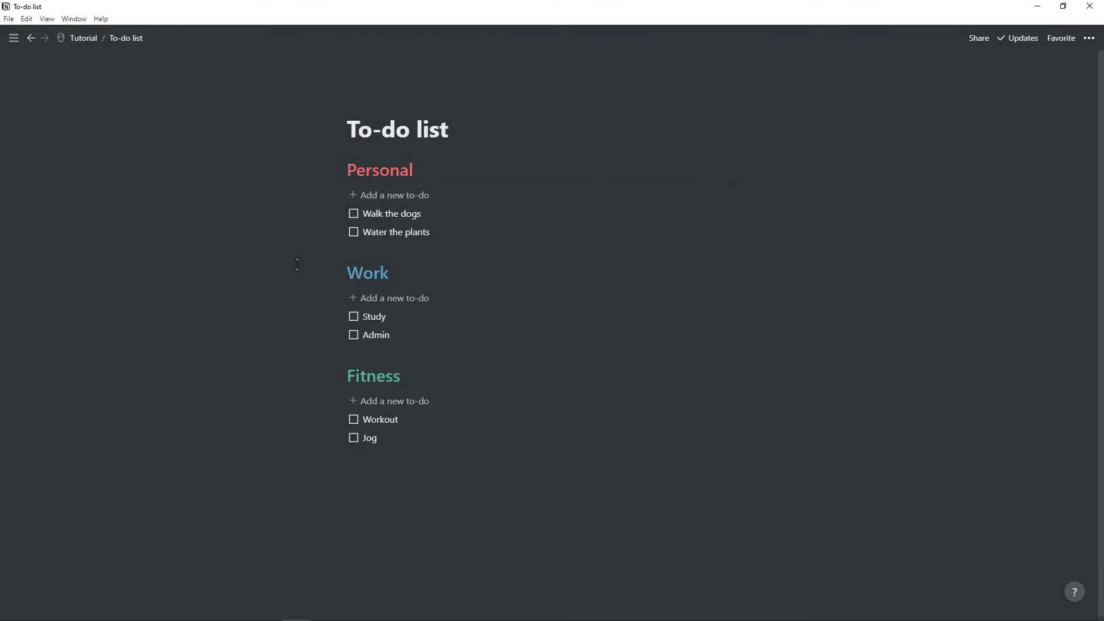
Step: Arrange the Work and Fitness sections with their to-dos as second and third columns beside the Personal section
drag(280, 263, 511, 346)
drag(340, 272, 777, 170)
click(778, 171)
drag(296, 258, 434, 311)
drag(344, 266, 368, 193)
click(853, 209)
drag(293, 275, 485, 350)
drag(342, 288, 888, 182)
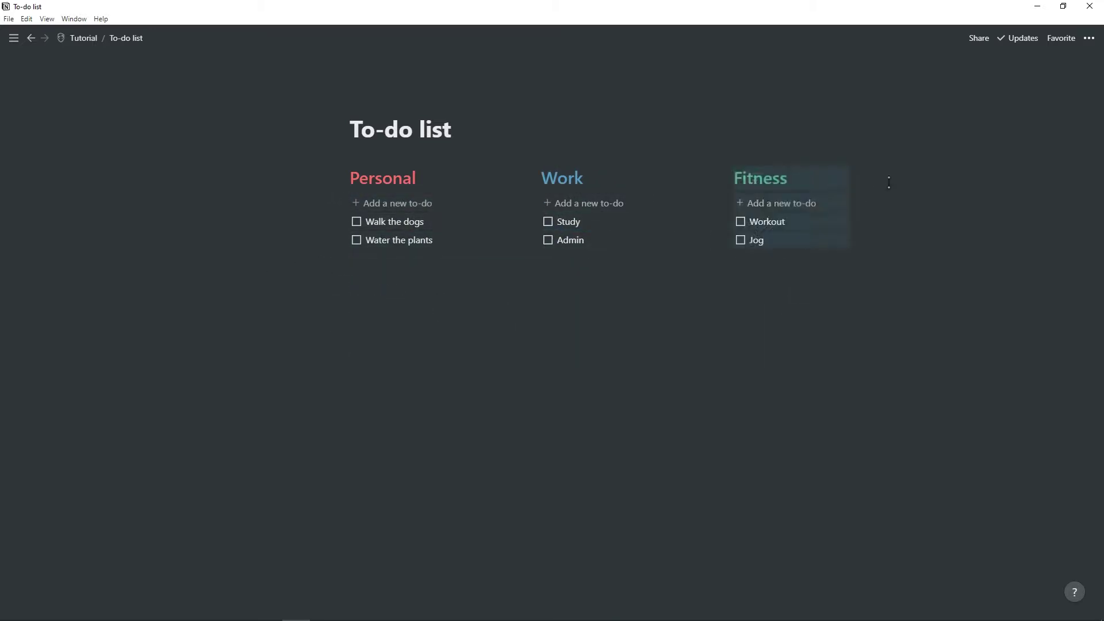
Step: Turn on full width and small text for the To-do list page
click(1088, 38)
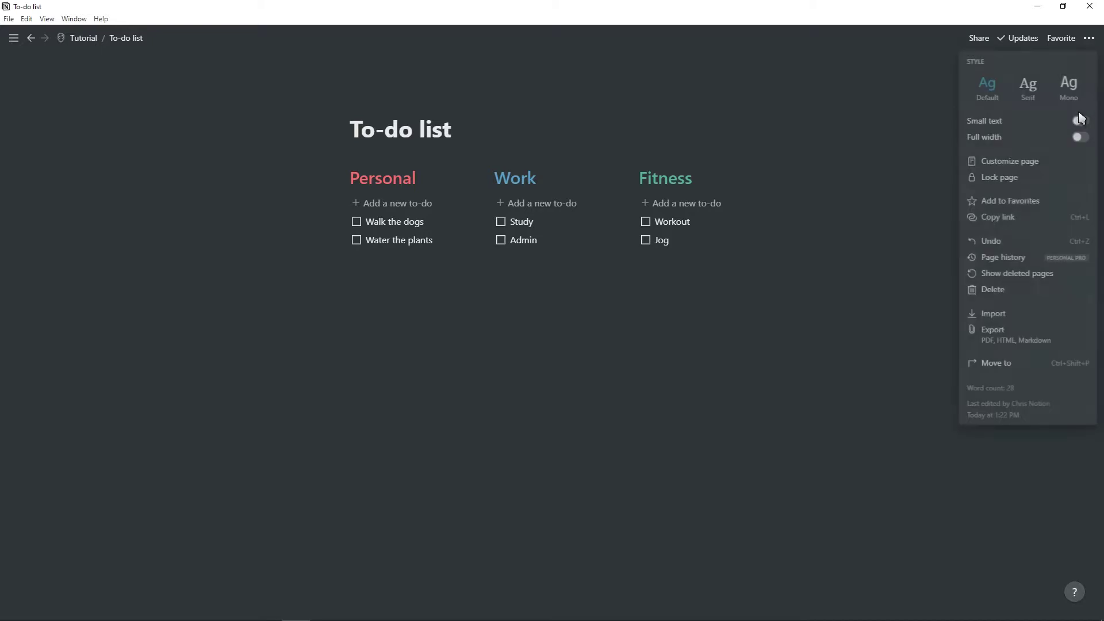
click(1076, 136)
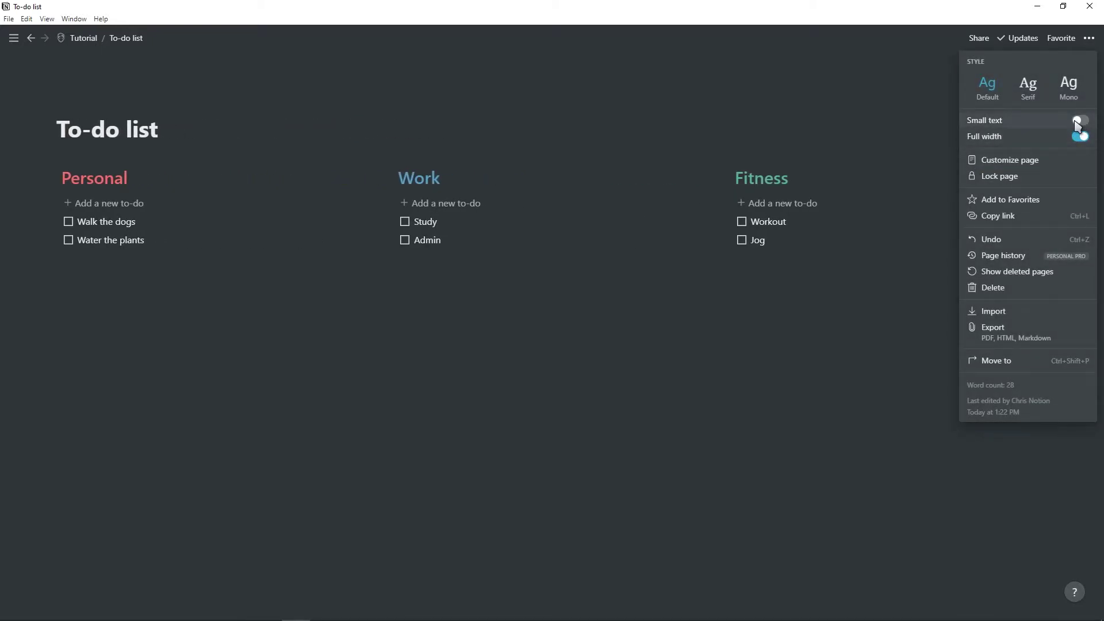
click(1077, 121)
click(776, 366)
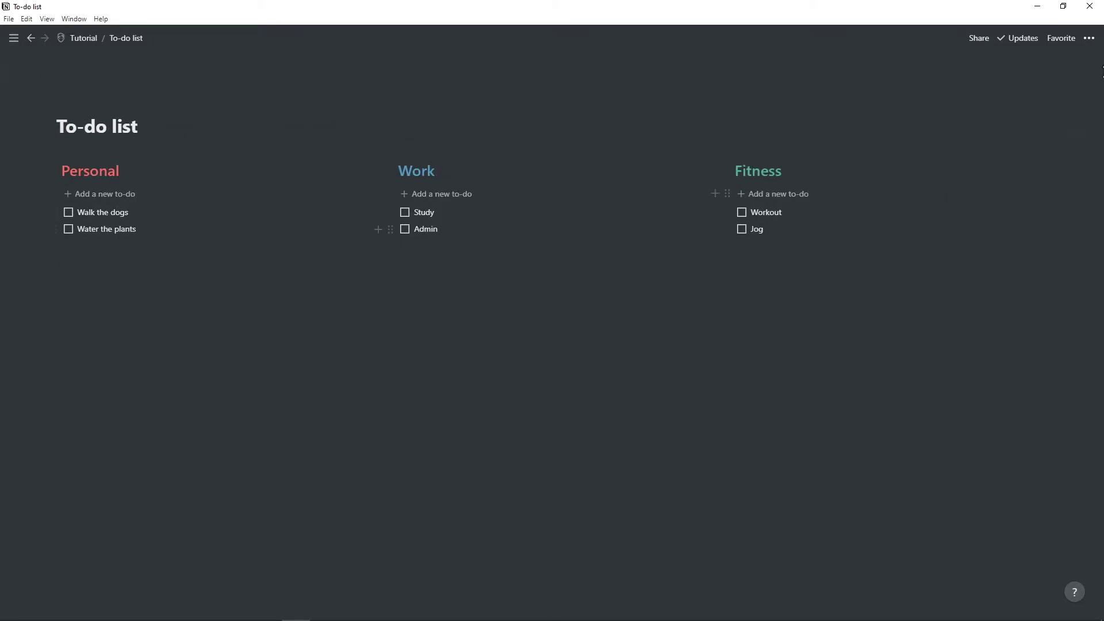
Step: Try the Mono and Serif font styles on the To-do list page and switch back to Default
click(1089, 38)
click(1069, 85)
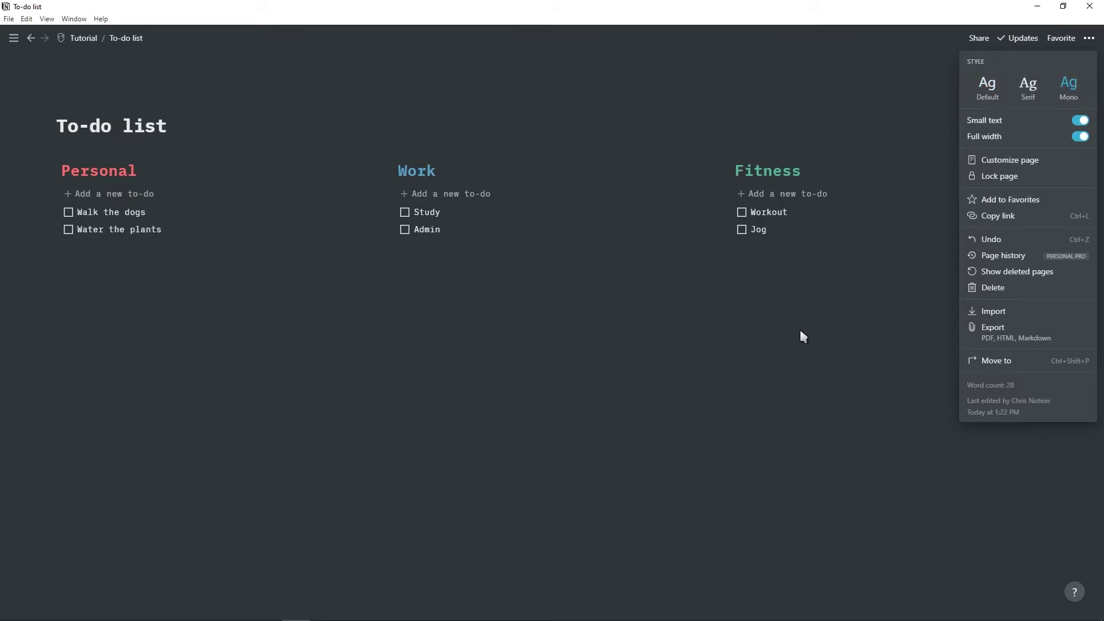
click(1028, 87)
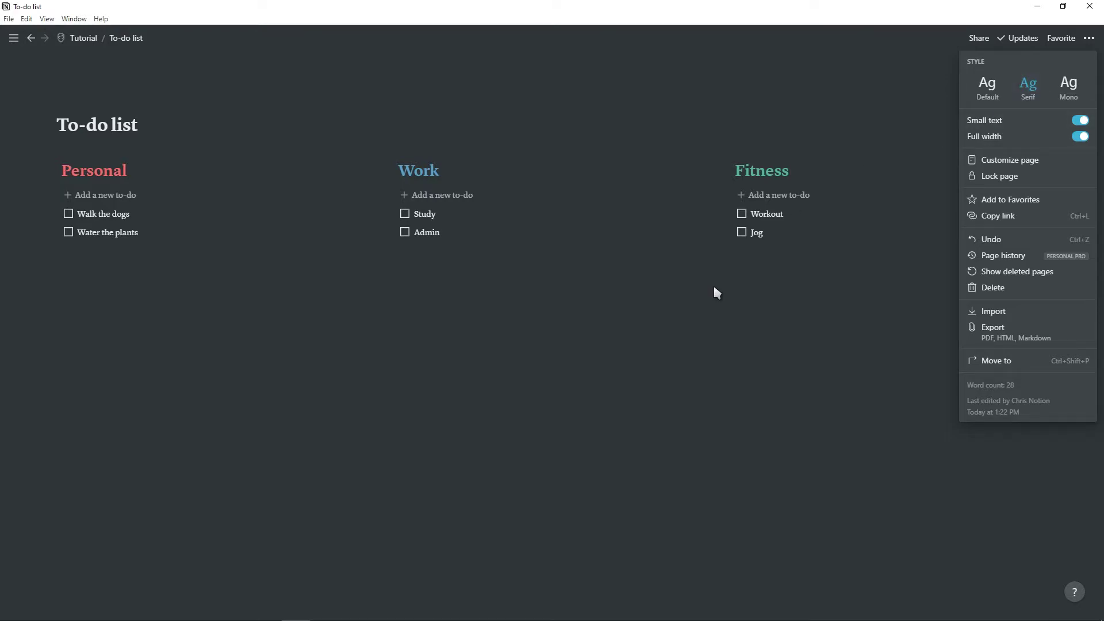
click(998, 77)
click(713, 231)
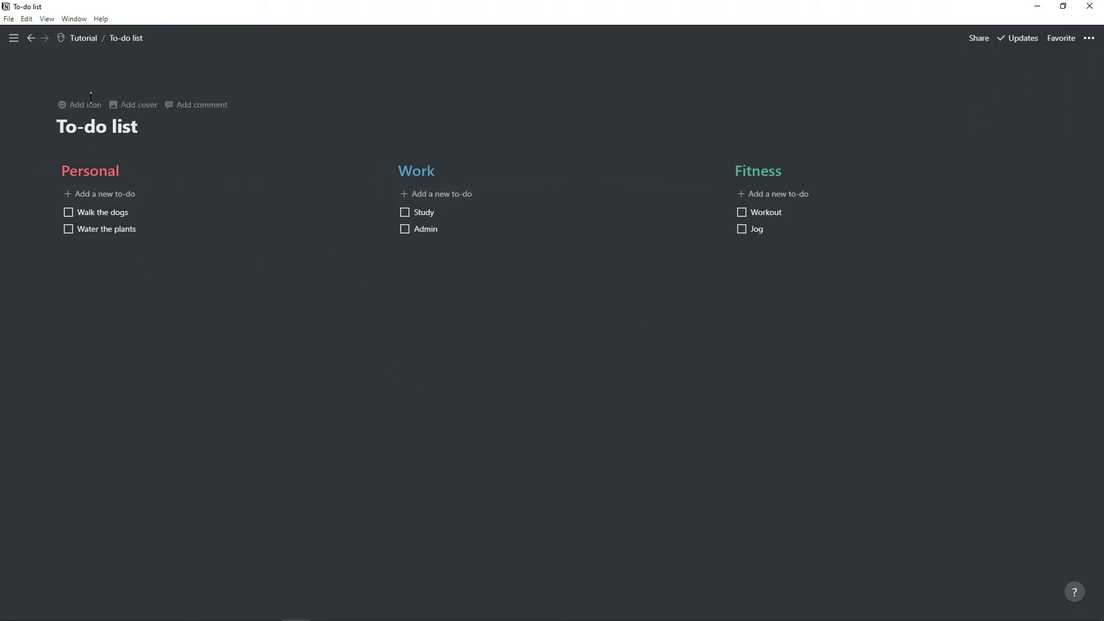
Step: Add an icon to the To-do list page, switch to the browser's Notion Icons page, and copy the To-Do List icon's link
click(92, 104)
click(90, 135)
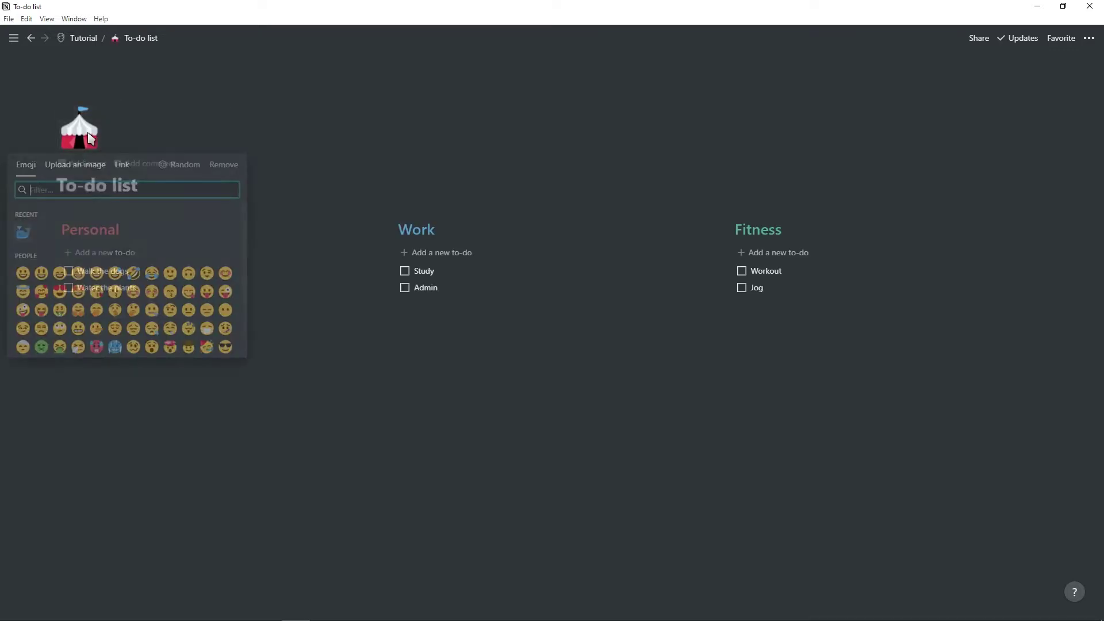
key(alt+Tab)
click(91, 4)
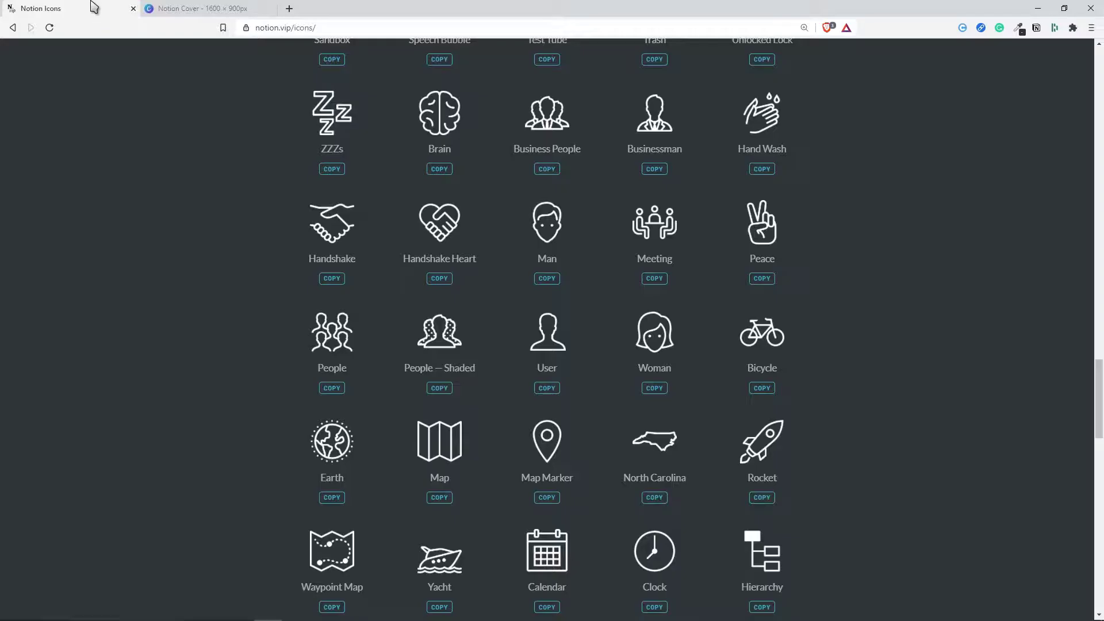
scroll(478, 281, down, 1)
scroll(481, 289, down, 9)
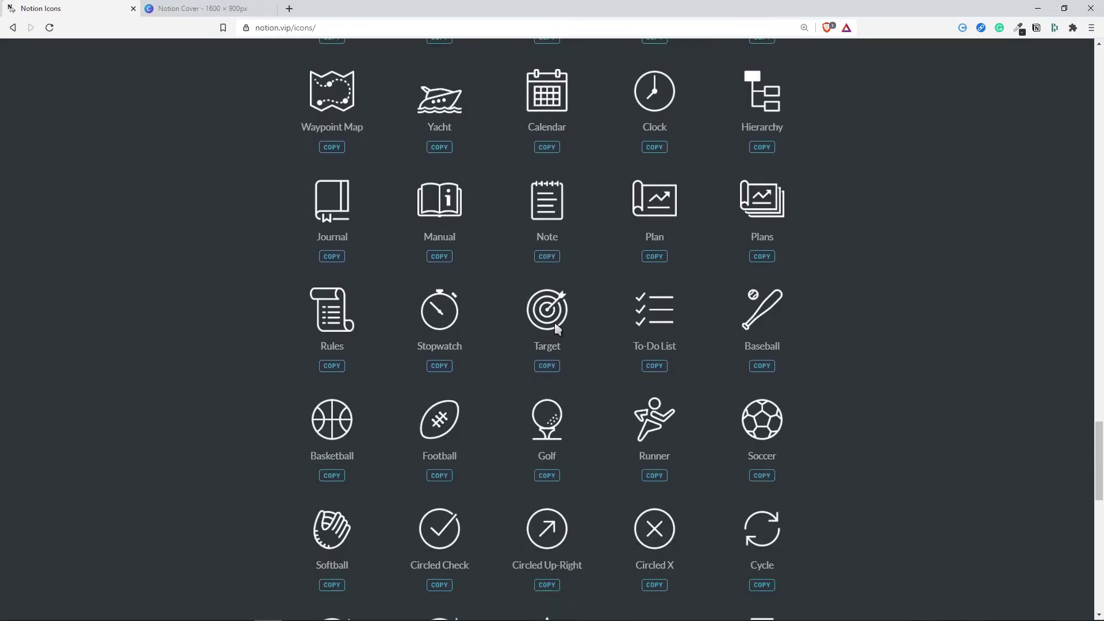
scroll(572, 270, down, 4)
scroll(572, 270, up, 5)
click(654, 305)
Step: Switch back to Notion and set the To-do list page's icon from the copied image link
key(alt+Tab)
click(138, 167)
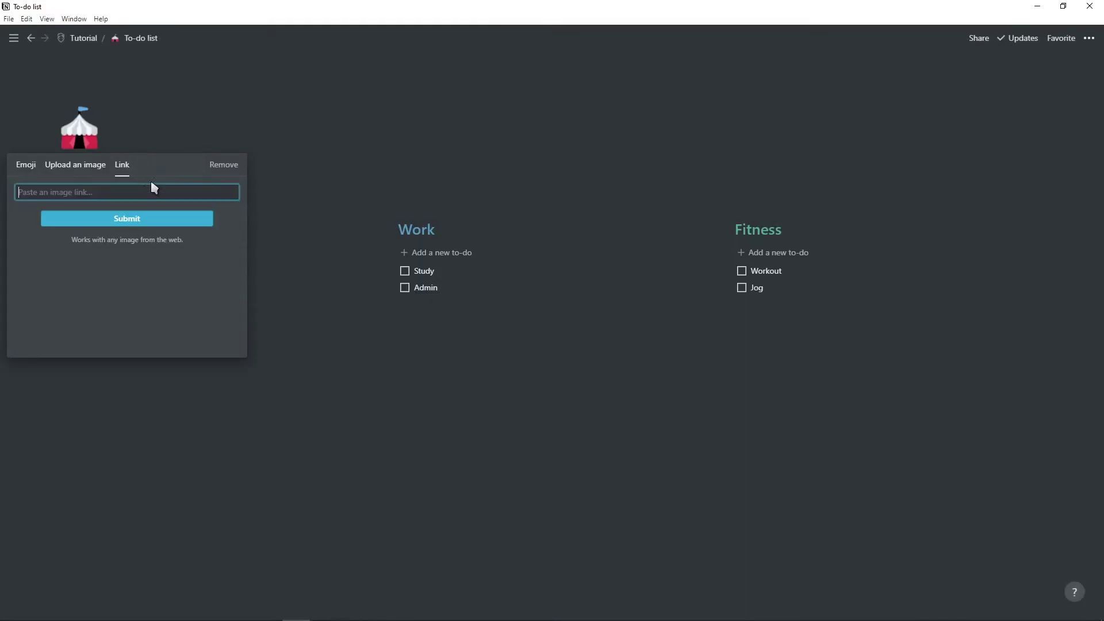
key(ctrl+v)
click(171, 220)
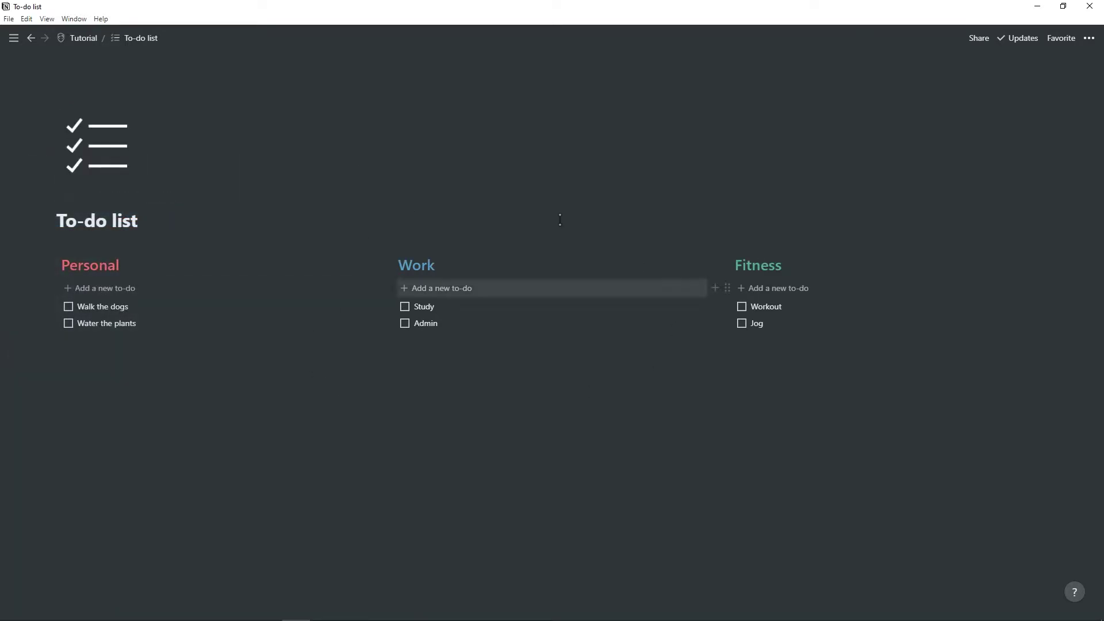
Step: Return to the Tutorial page and try the different heading levels on a new line below the To-do list link
click(81, 38)
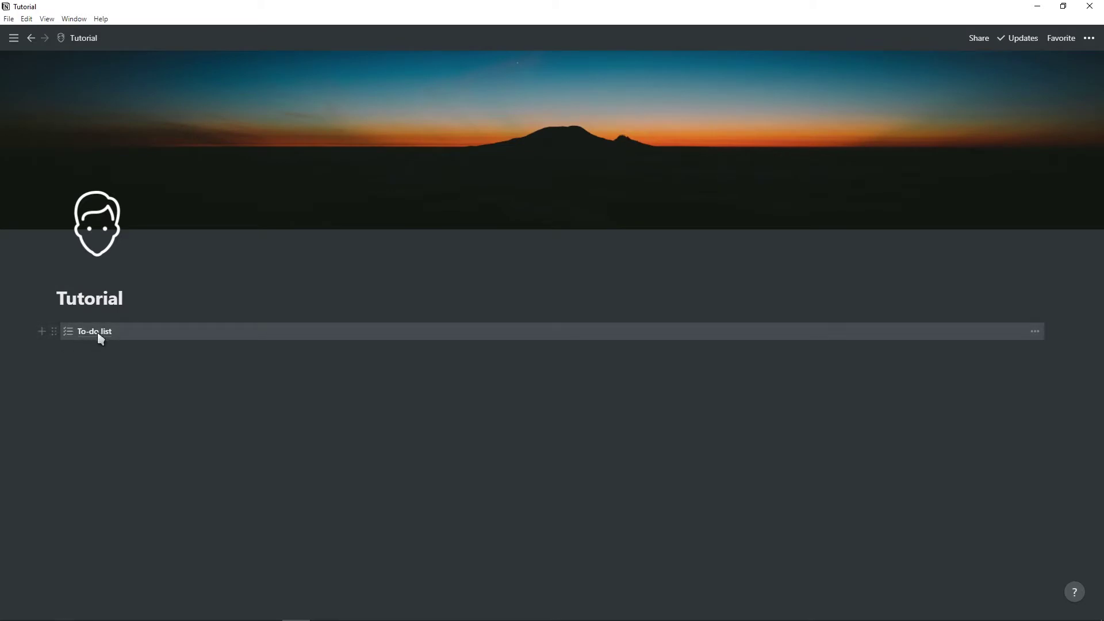
click(133, 371)
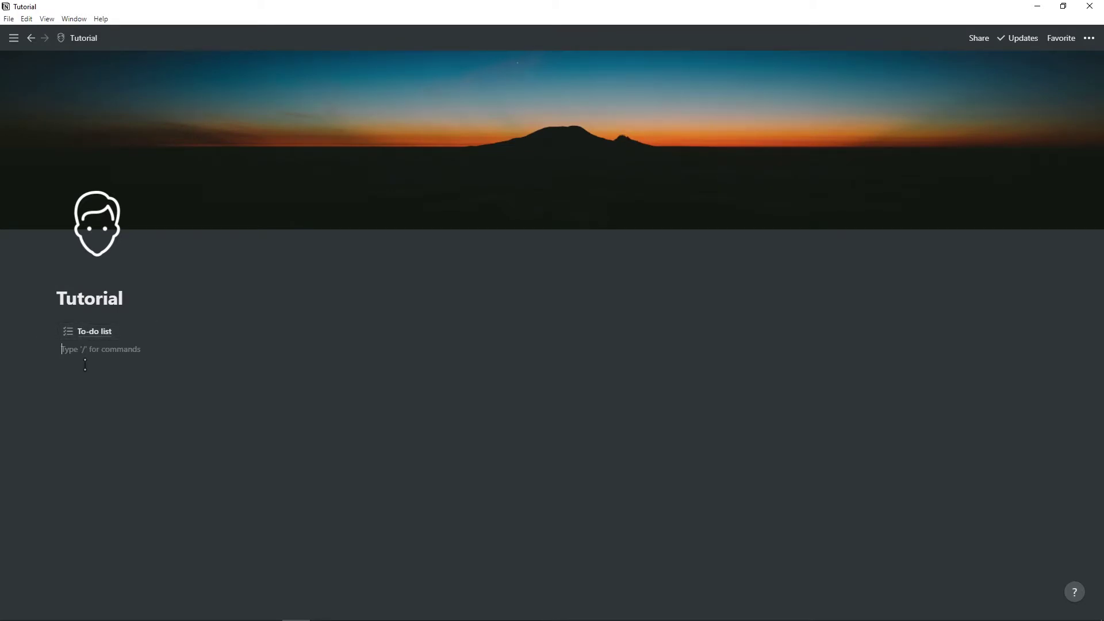
text(#)
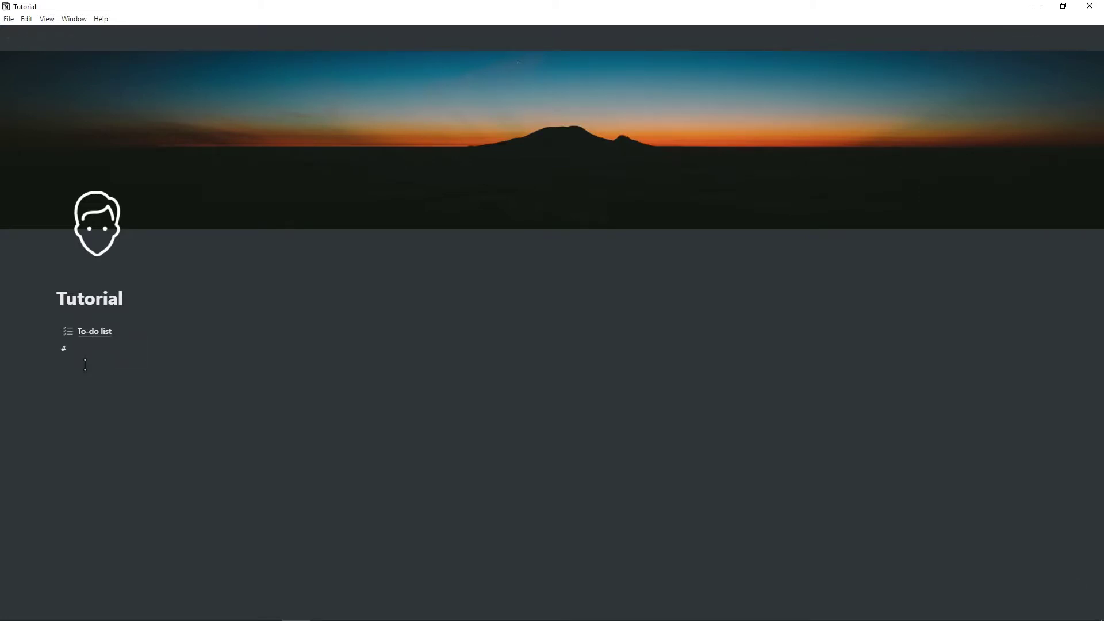
key(space)
key(BackSpace)
text(##)
key(space)
text(###)
key(space)
Step: Enter "List" as a Heading 1 below the To-do list link and start a bulleted list beneath it
text(#)
key(space)
text(List)
key(Return)
text(-)
key(space)
Step: Check the block types the bullet can be turned into, and enter the bullets "New idea" and "Shopping items"
mouse_move(78, 391)
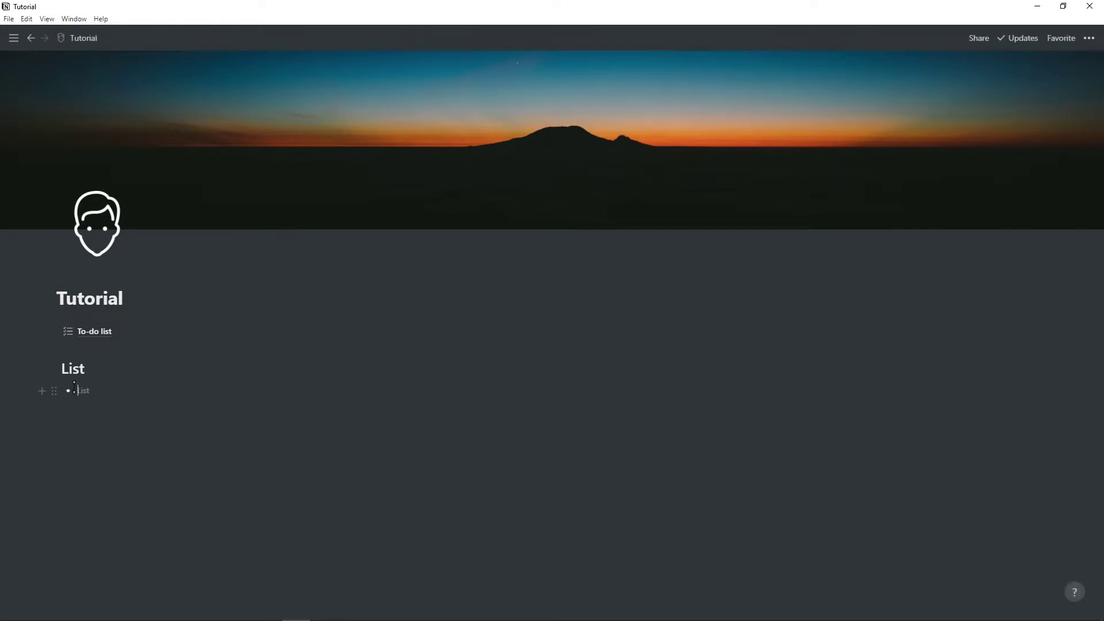
click(53, 391)
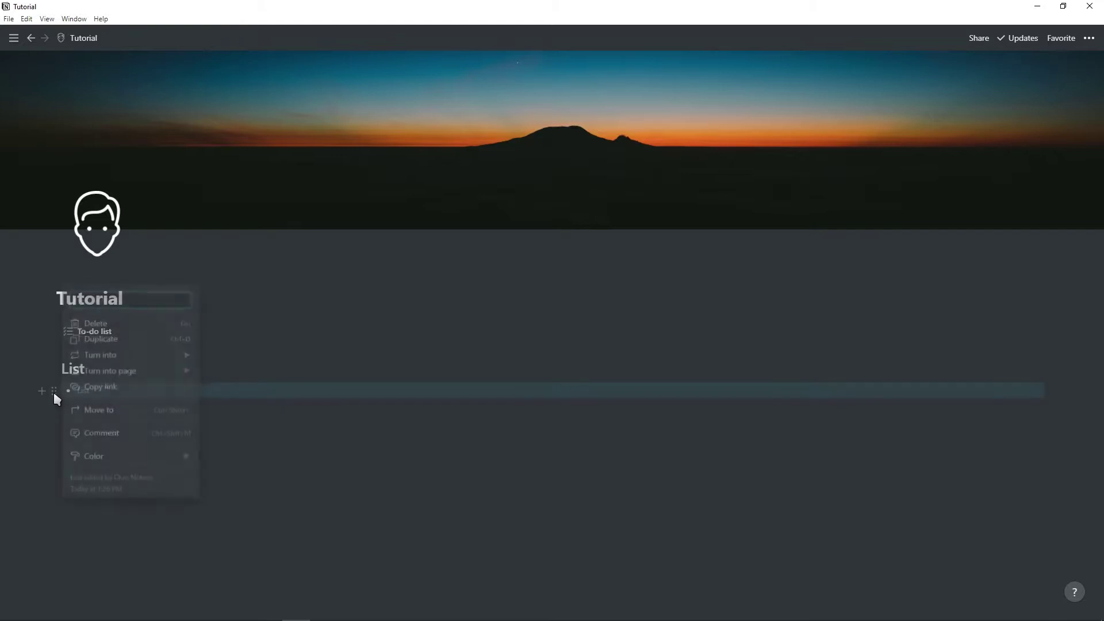
mouse_move(108, 355)
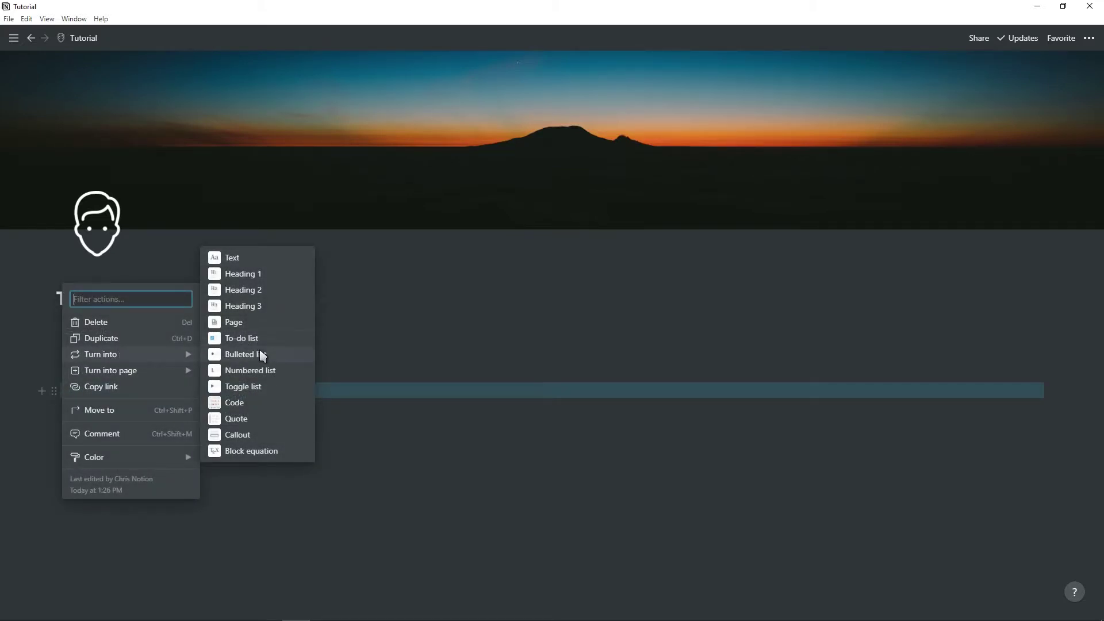
click(464, 390)
click(102, 392)
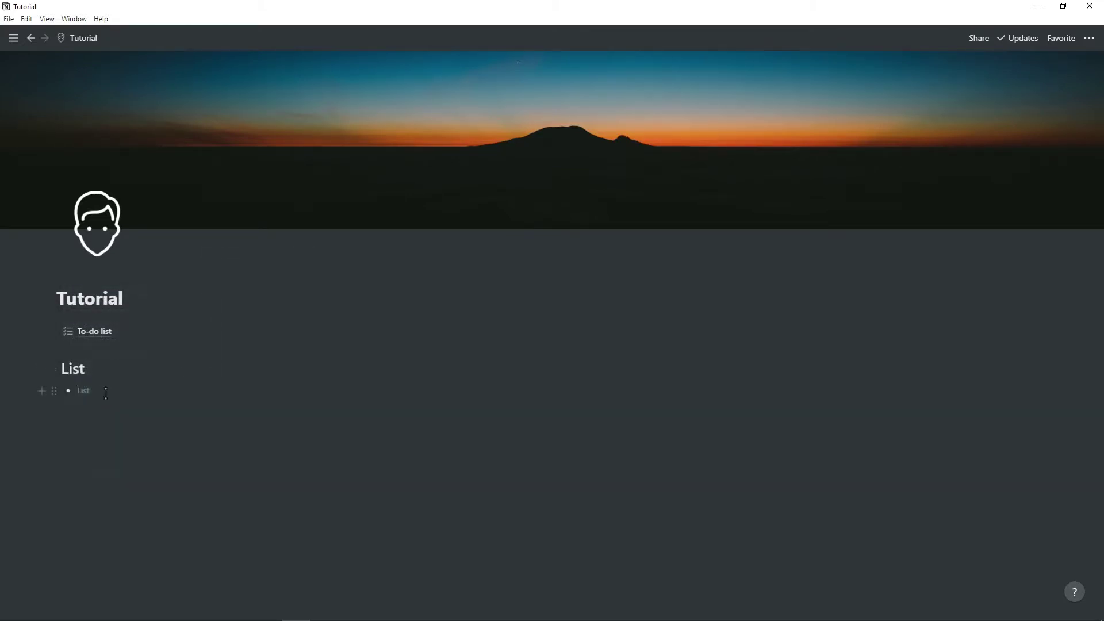
text(New idea)
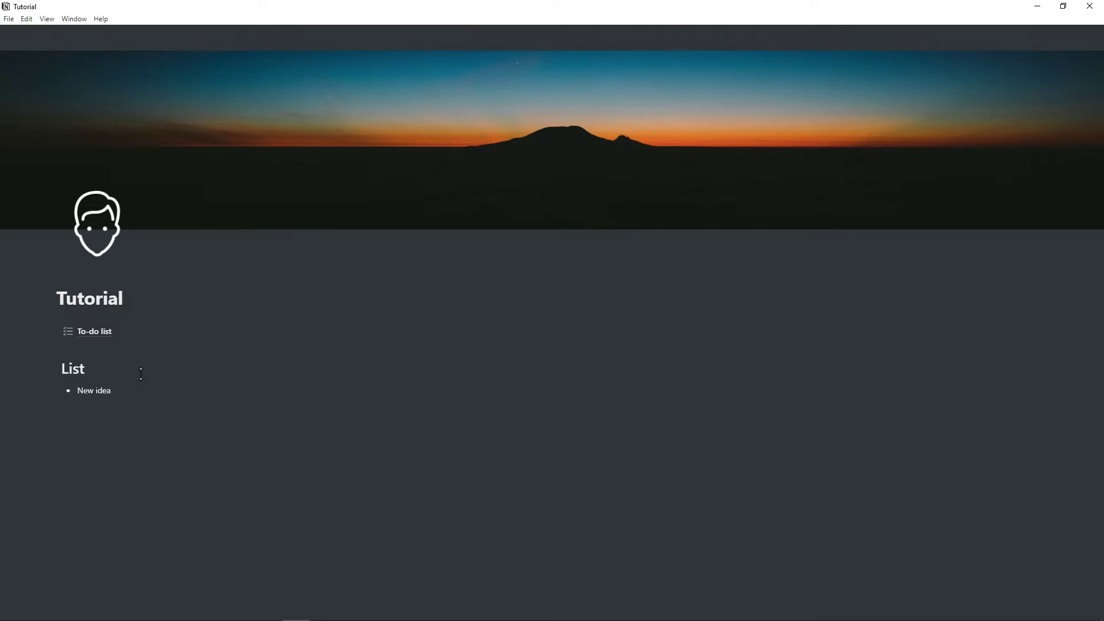
key(Return)
text(Shopping items)
key(Return)
key(Return)
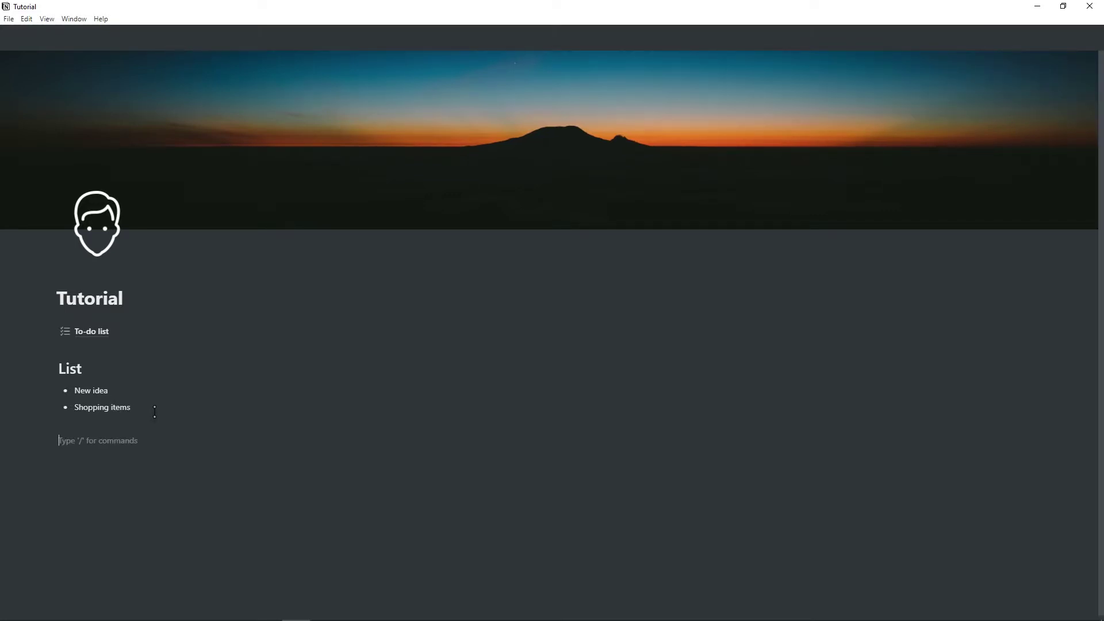
Step: Add a Heading 2 reading "Shopping items" below the bulleted list
text(## )
text(Shopping i)
text(tems)
key(Return)
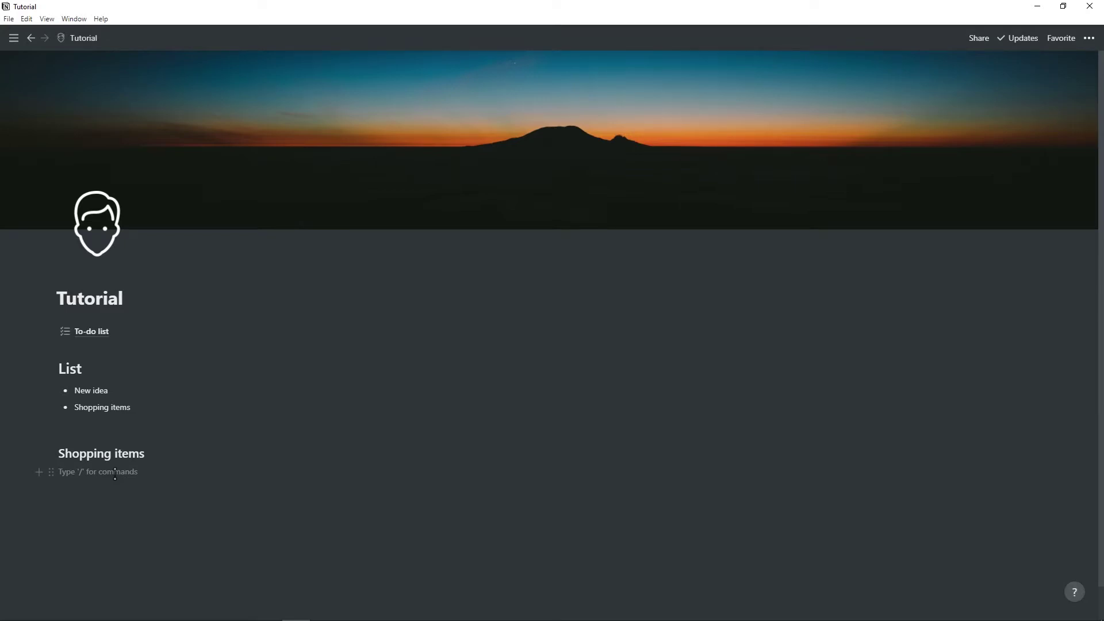
Step: Create a numbered list under Shopping items with Milk, Water and Veggies, and place an empty line after it
text(1)
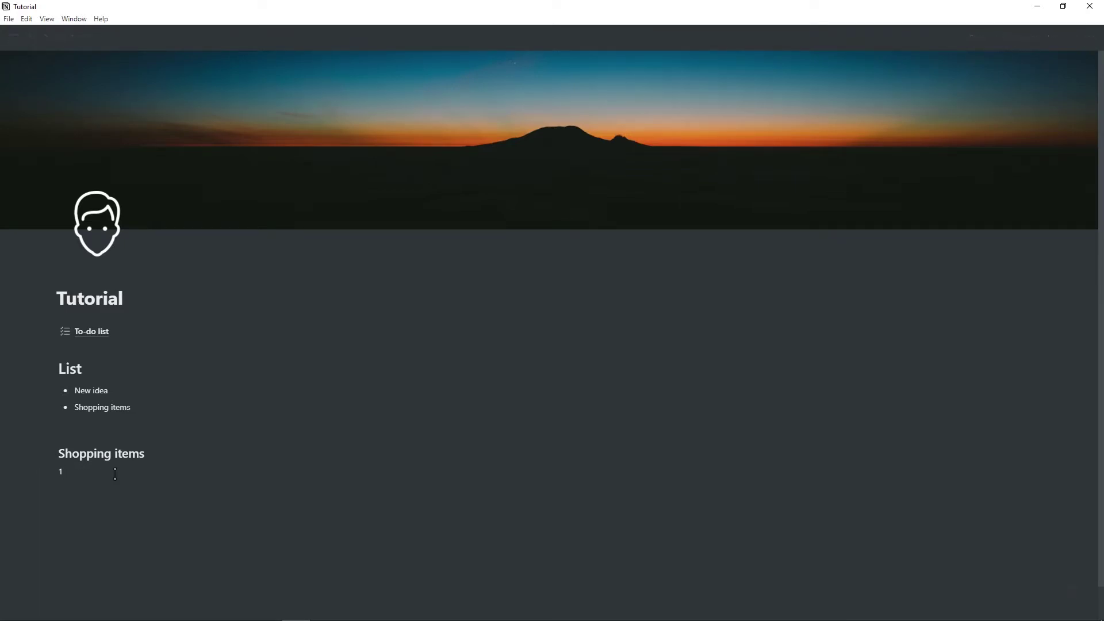
text(. Milk)
key(Return)
text(Water)
key(Return)
text(Veggies)
scroll(197, 431, down, 2)
click(83, 446)
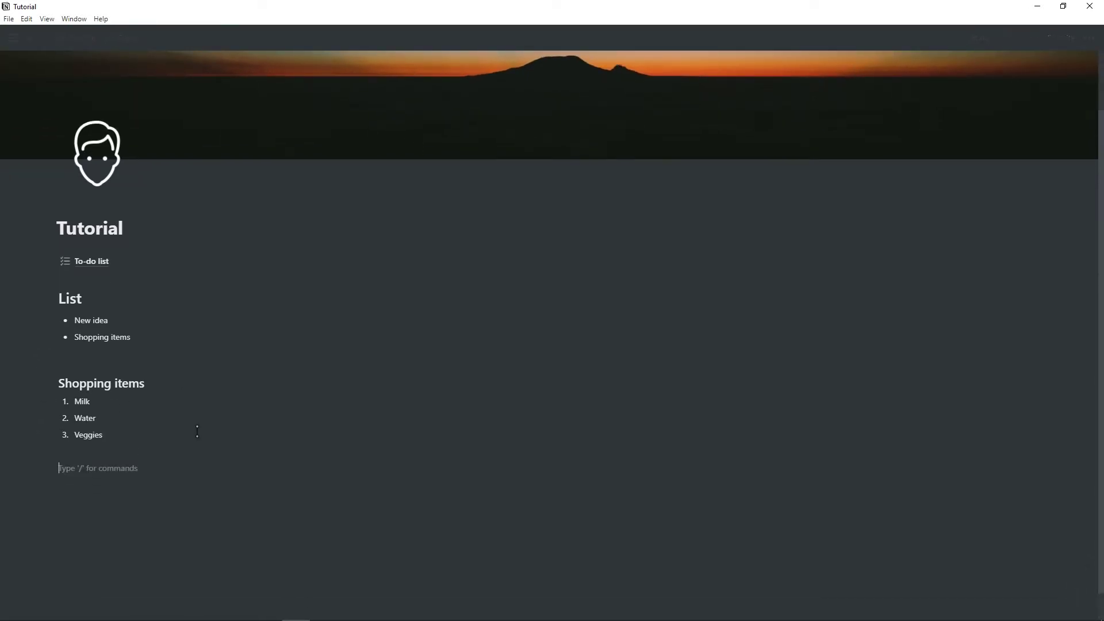
text(/)
scroll(143, 333, down, 3)
click(135, 270)
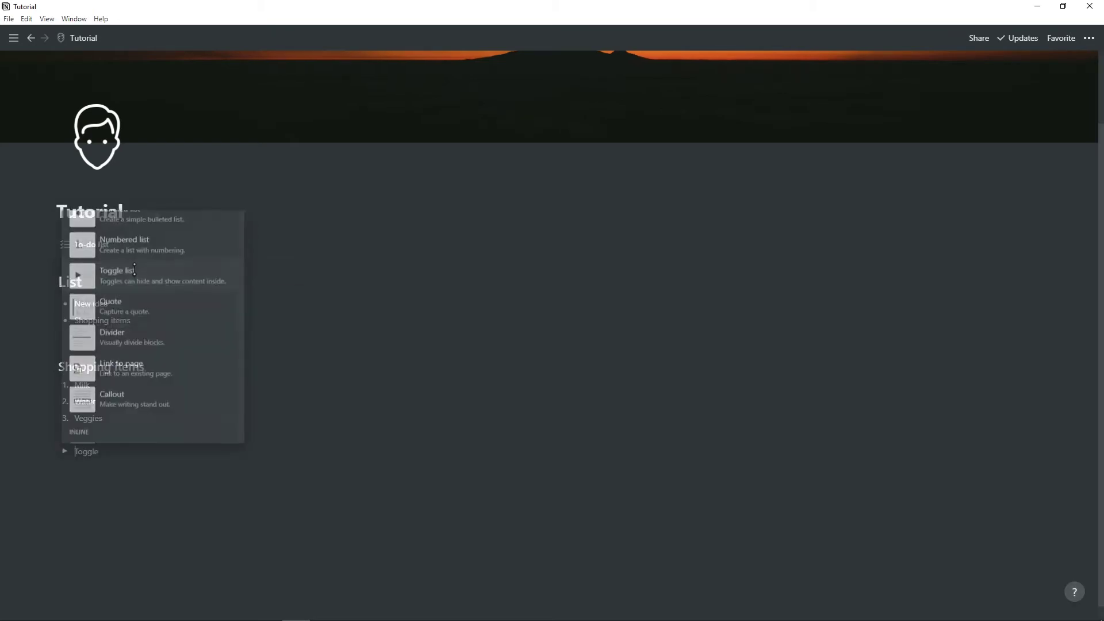
click(64, 451)
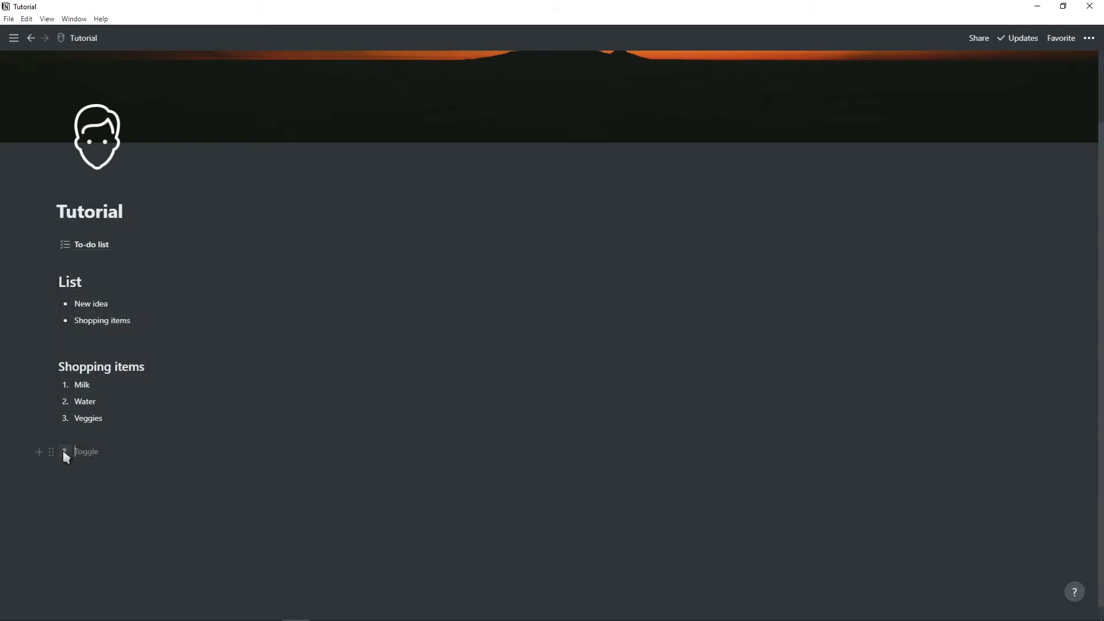
key(BackSpace)
Step: Add a Heading 1 "Study notes" with the toggle "What happens when the pink dog swims in the red sea?", and expand and collapse it
text(#)
text(Study no)
text(tes)
key(Return)
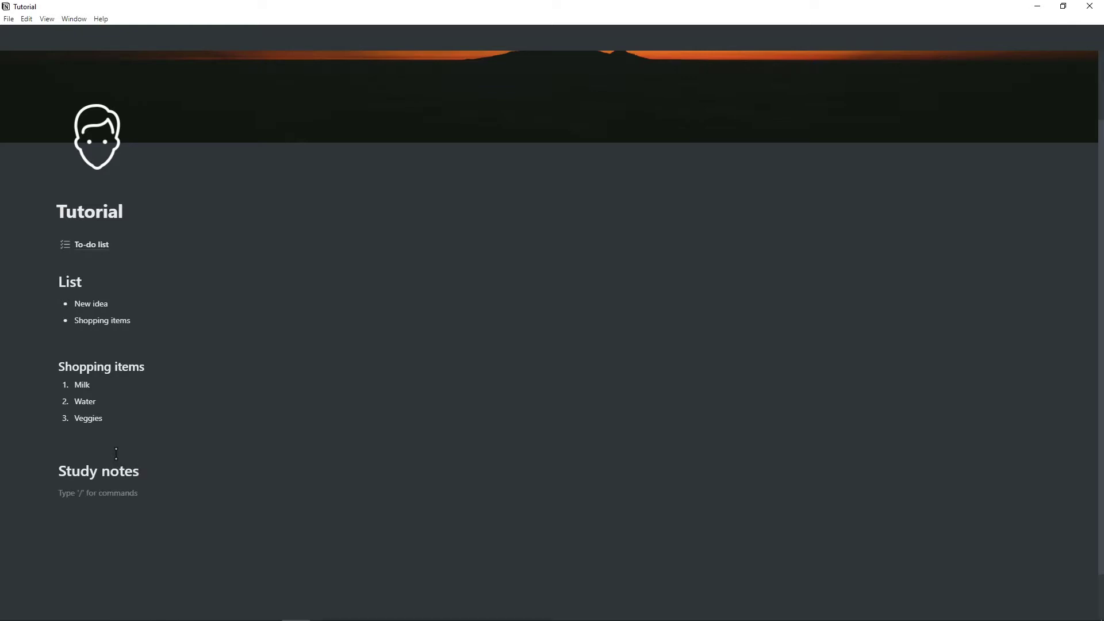
text(>)
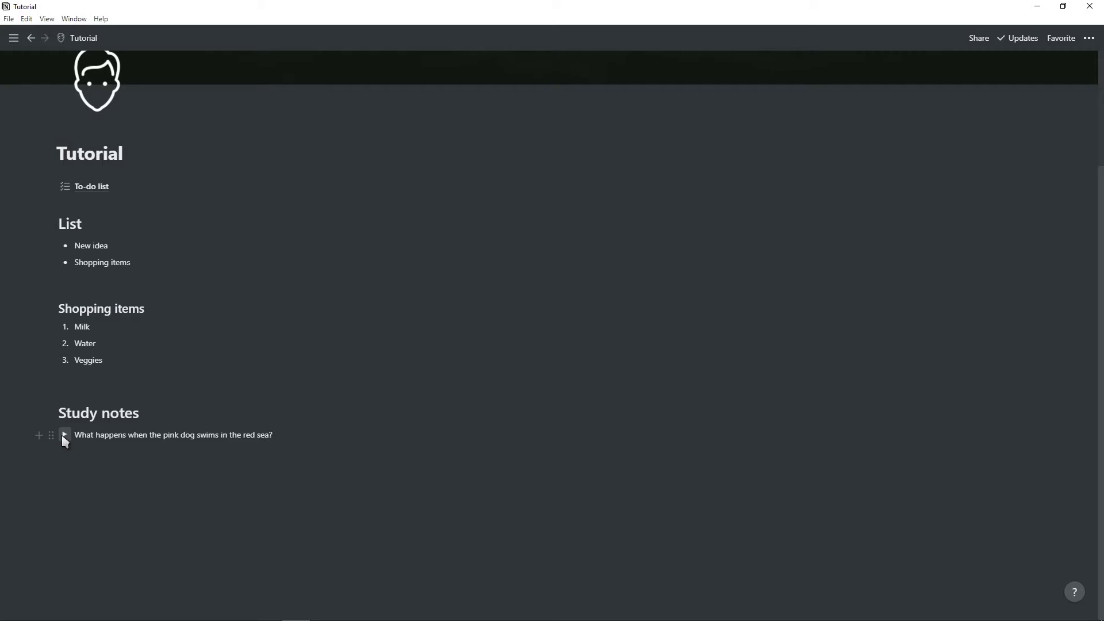
click(64, 435)
click(63, 436)
Step: Add a second toggle "Apa kabar" containing "How are you", and expand and collapse it to check the answer
click(286, 434)
key(Return)
text(Apa kabar)
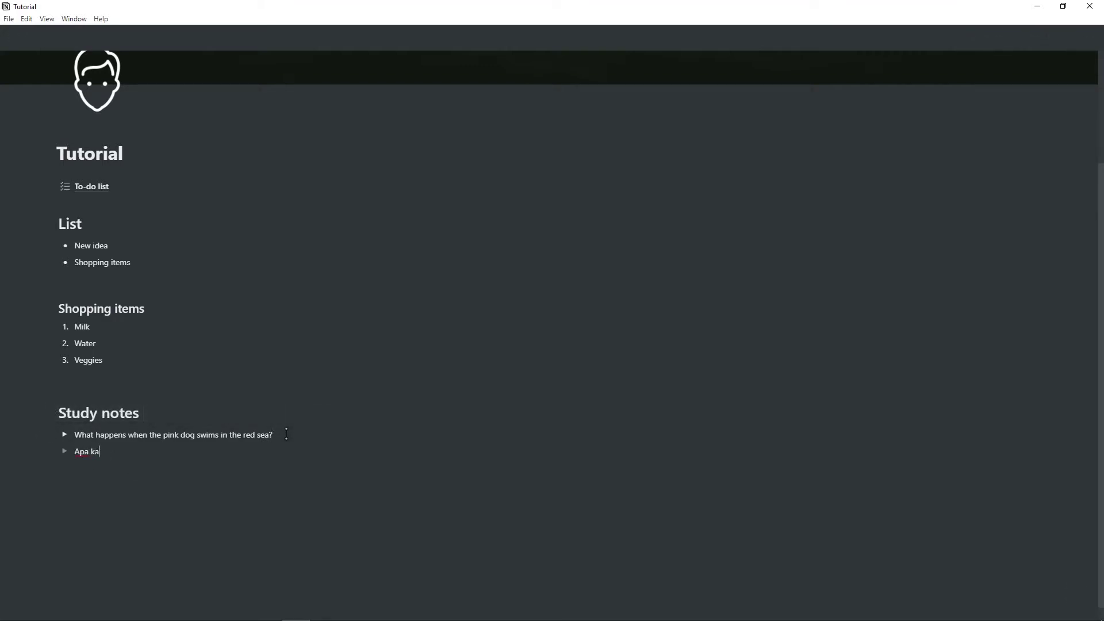
click(65, 453)
click(86, 468)
text(How are you)
click(65, 451)
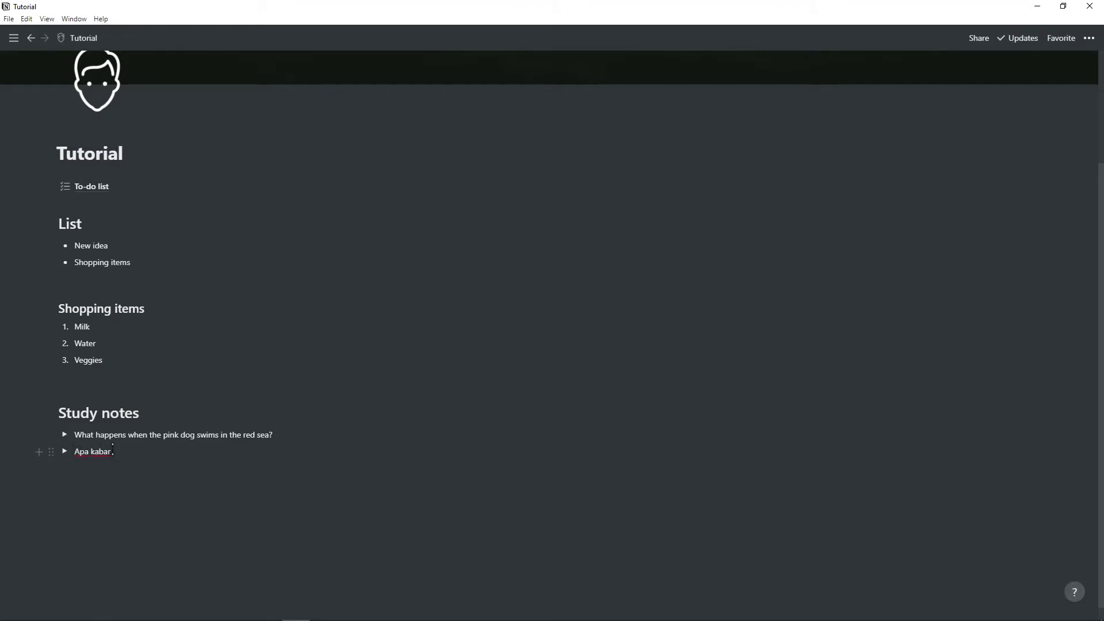
click(64, 451)
click(64, 453)
Step: Try a quote block below the Study notes toggles
click(138, 481)
text(/)
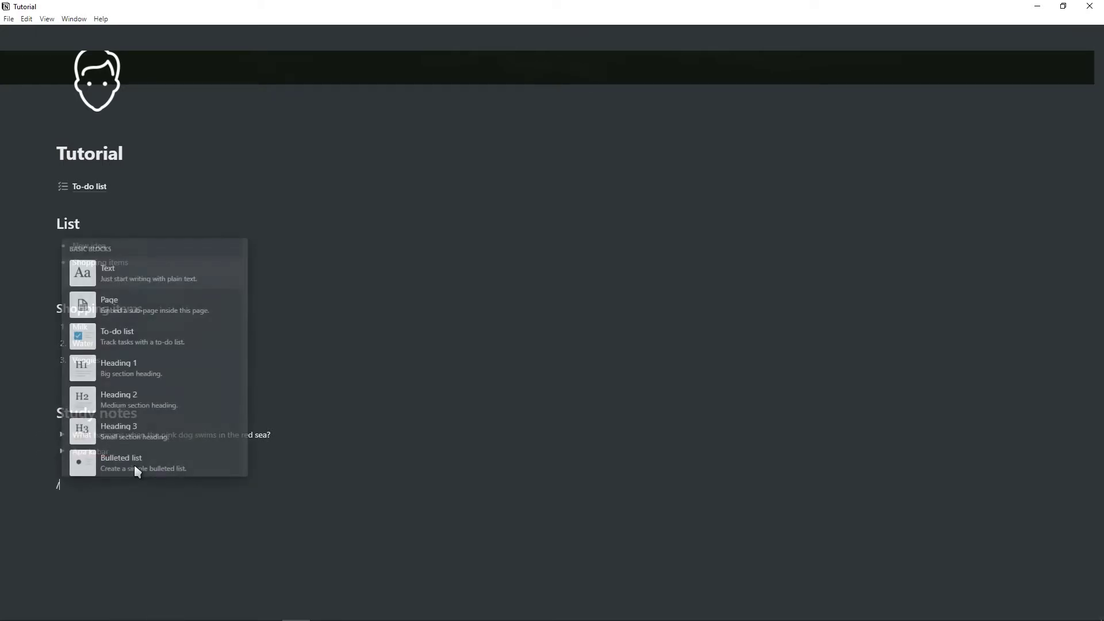
scroll(168, 399, down, 4)
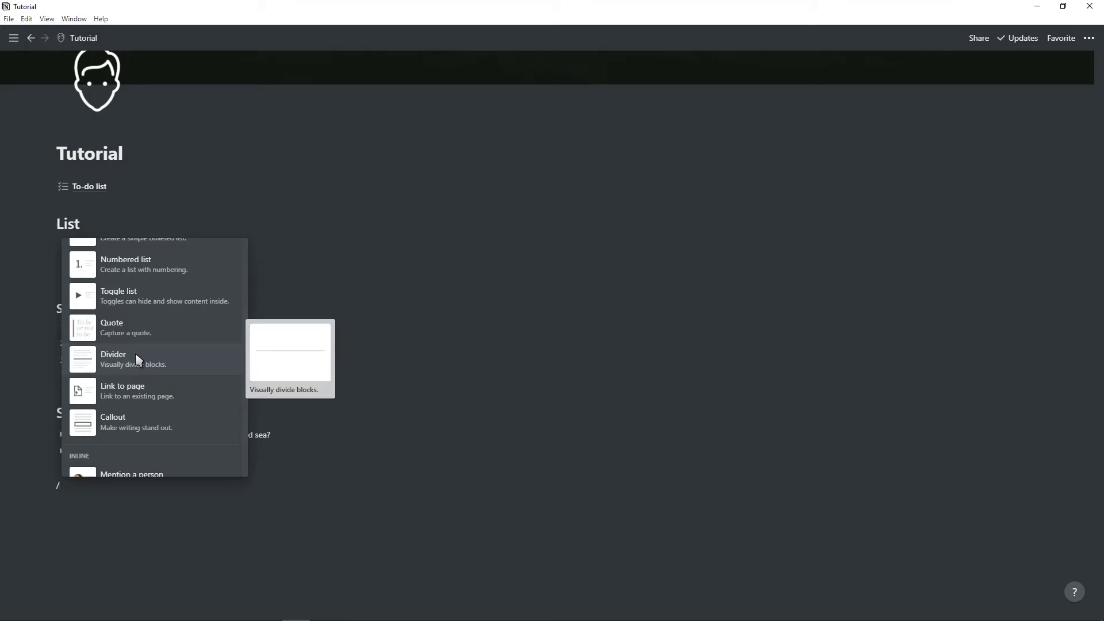
click(131, 335)
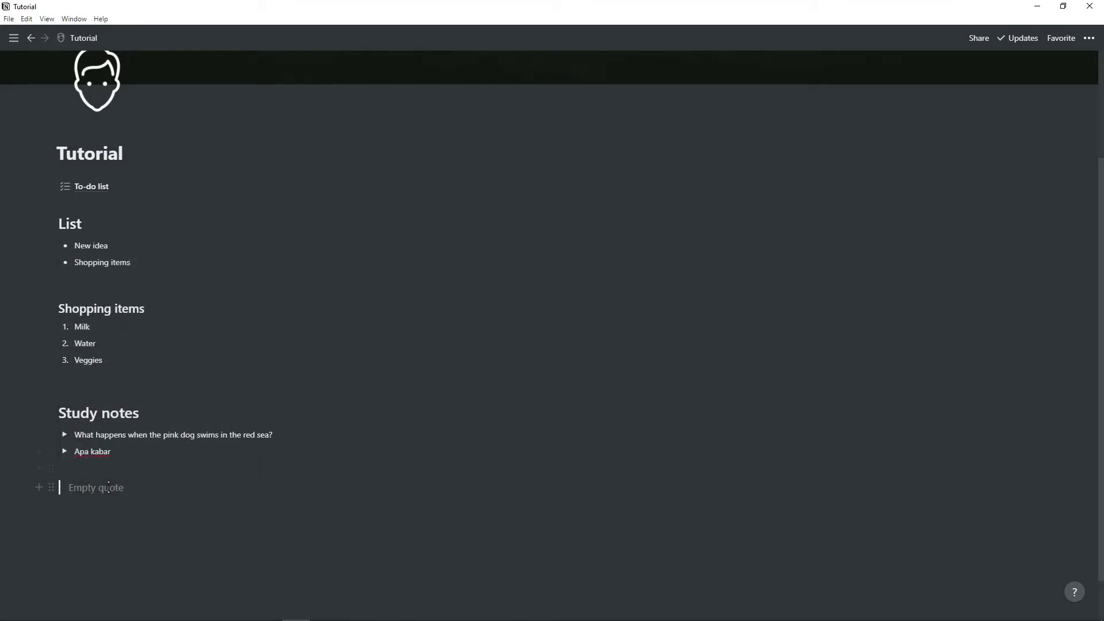
Step: Open the Life Wiki page to examine its quote block and return to the Tutorial page
mouse_move(13, 38)
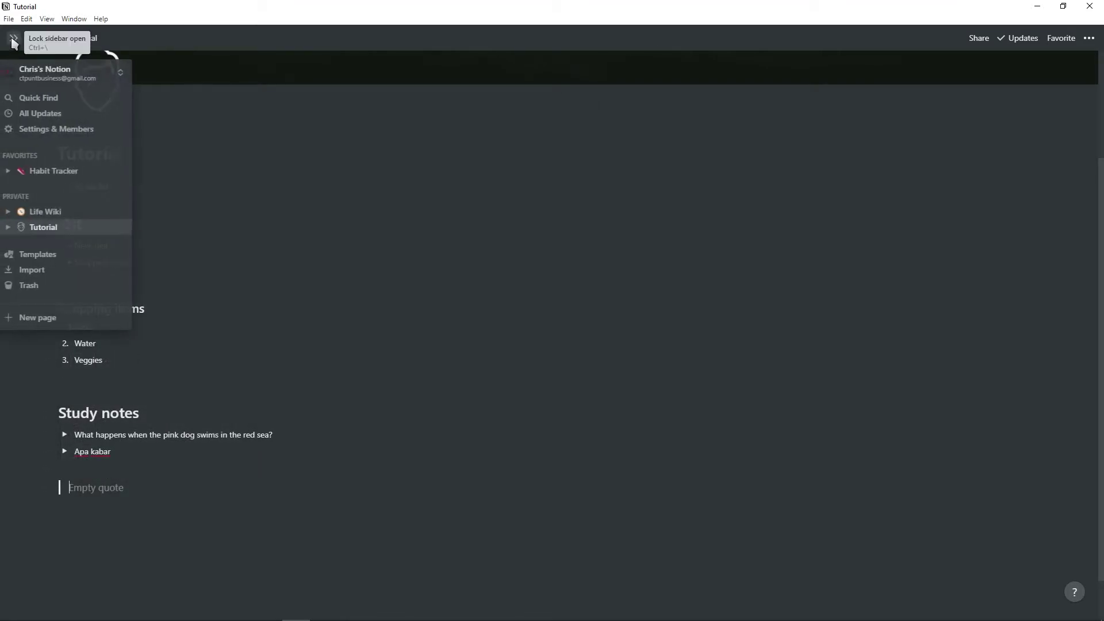
click(58, 214)
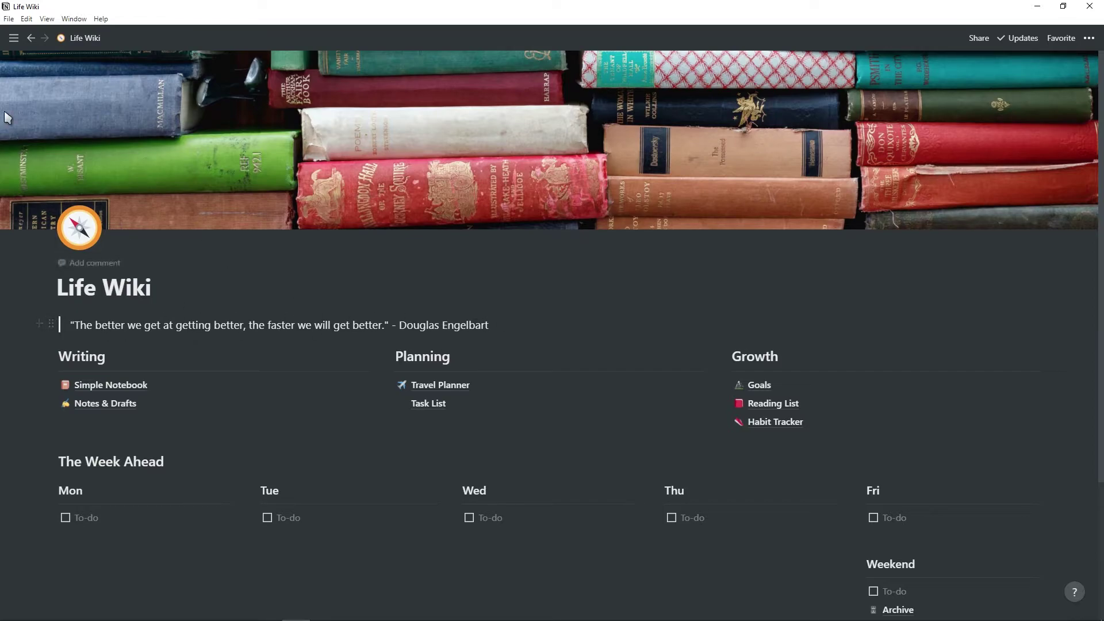
mouse_move(7, 132)
click(58, 228)
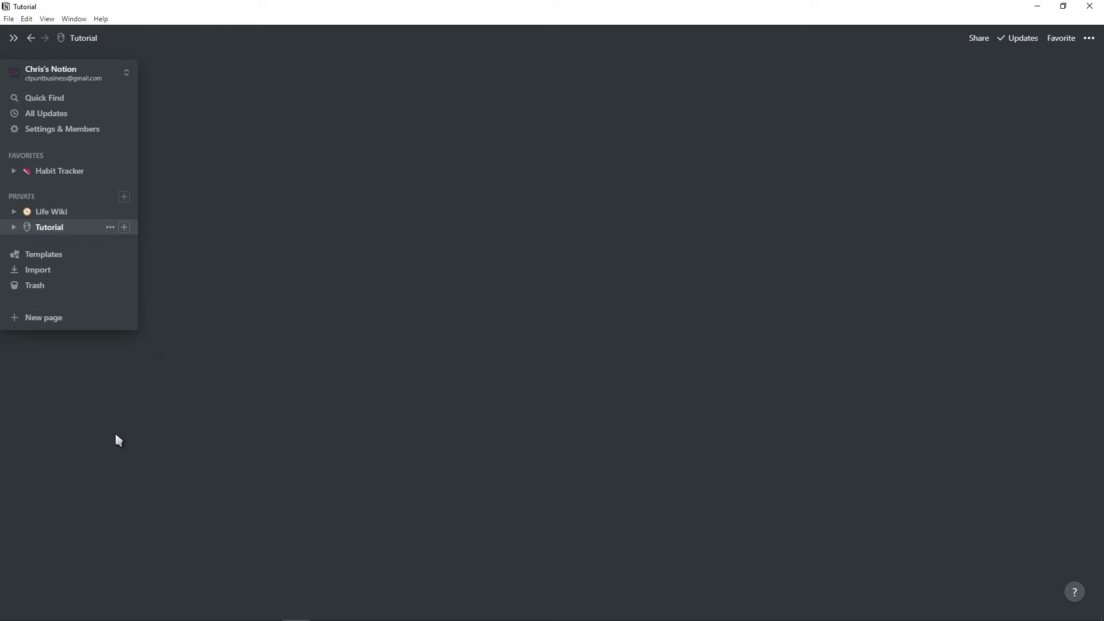
Step: Insert a divider and move it above the Study notes heading, and add another divider directly below the List bullets
click(128, 432)
text(/)
scroll(163, 351, down, 4)
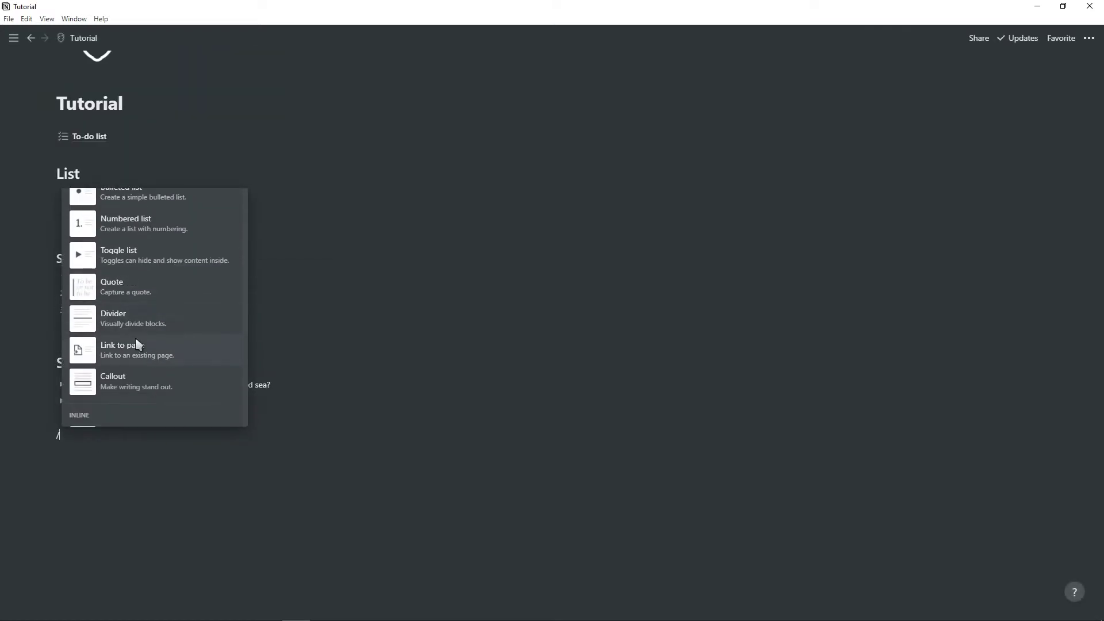
click(123, 319)
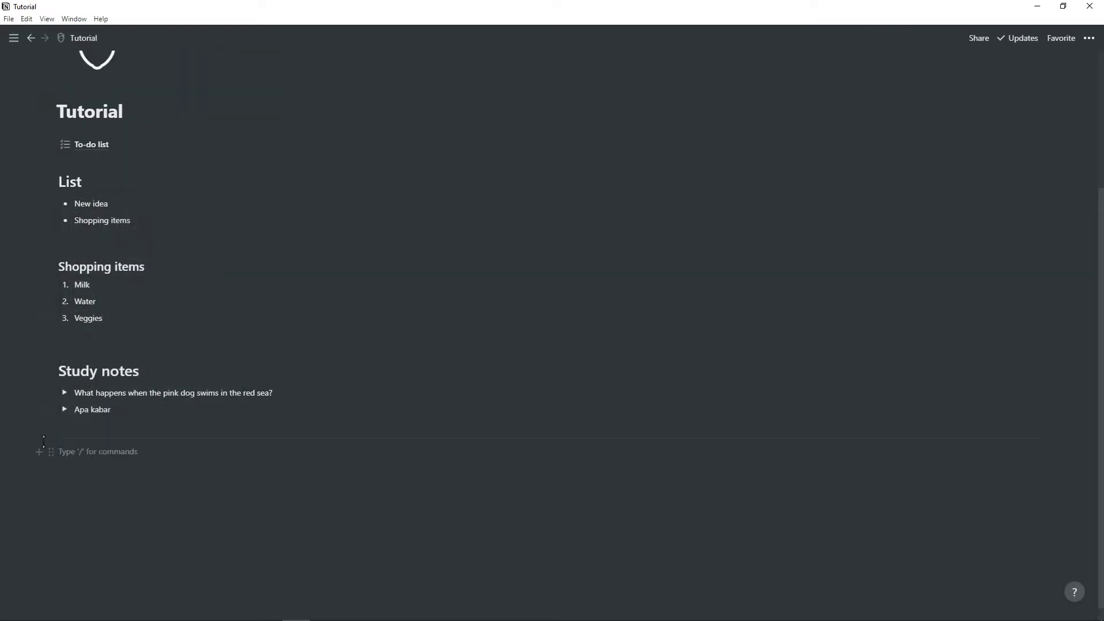
drag(48, 439, 62, 334)
click(80, 239)
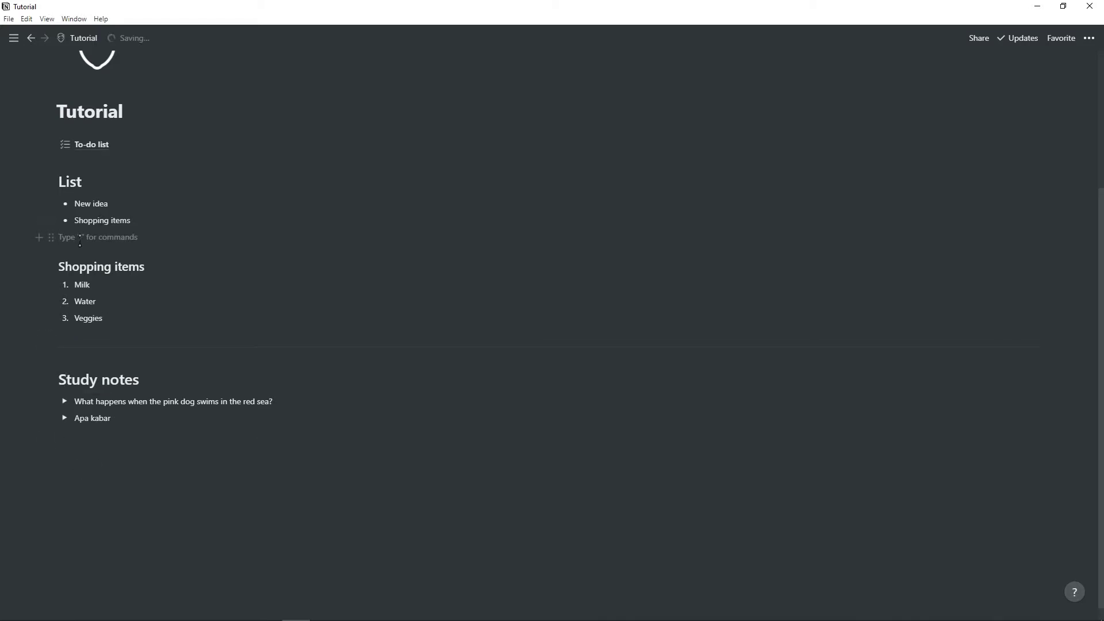
text(---)
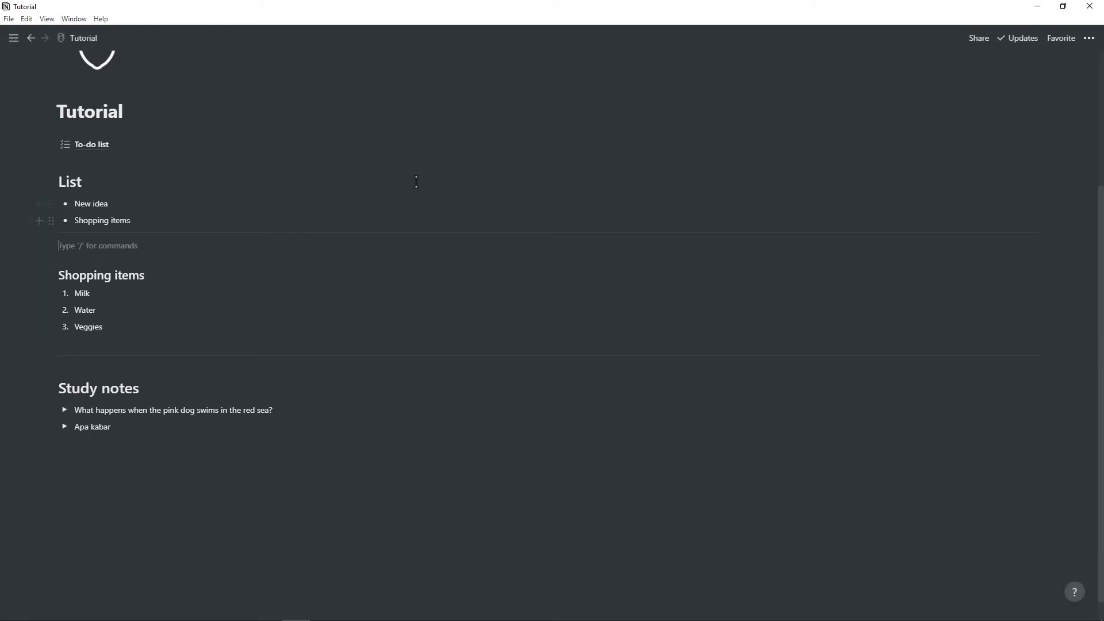
Step: Add a callout reading "Remember this" below the toggles and move it into a column beside the Study notes heading
scroll(233, 272, down, 1)
click(132, 435)
text(/)
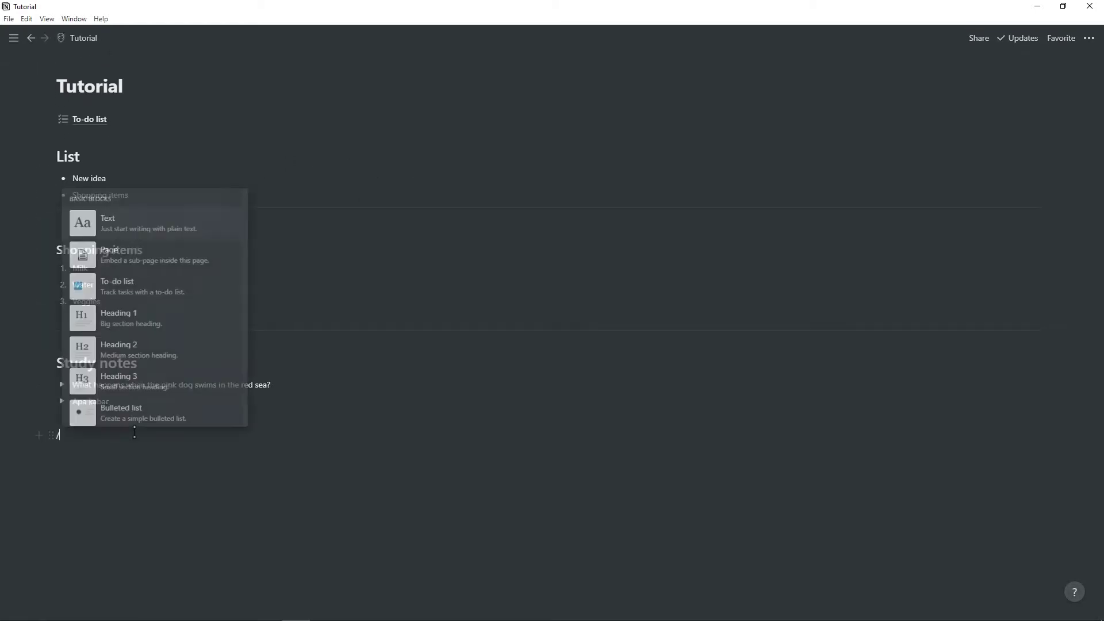
scroll(171, 334, down, 2)
scroll(167, 328, down, 4)
scroll(148, 291, up, 3)
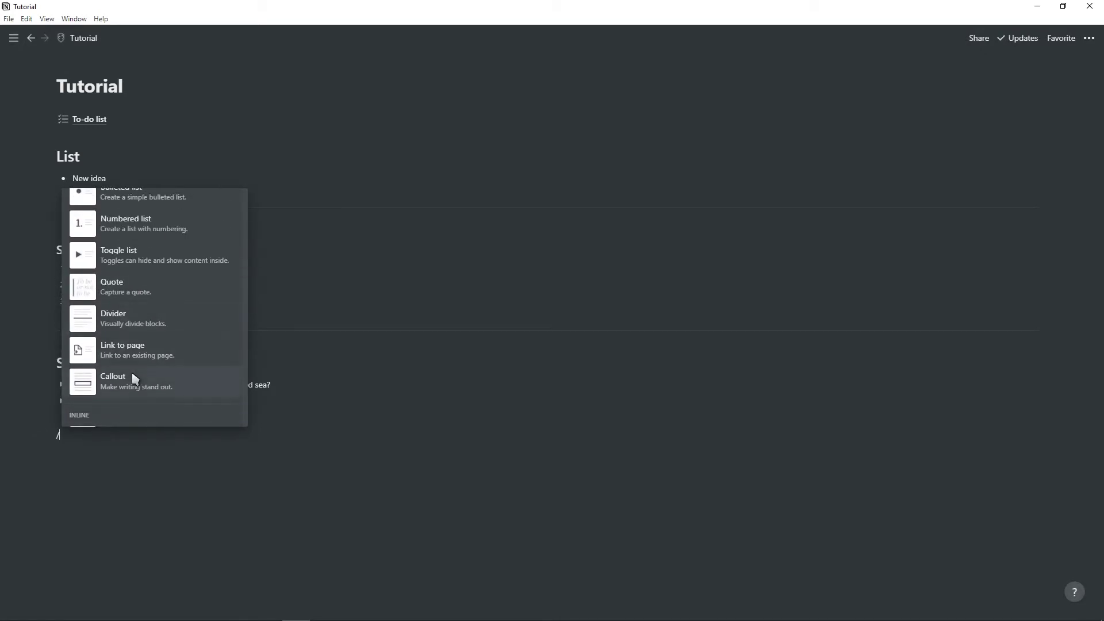
click(168, 377)
text(Remember this)
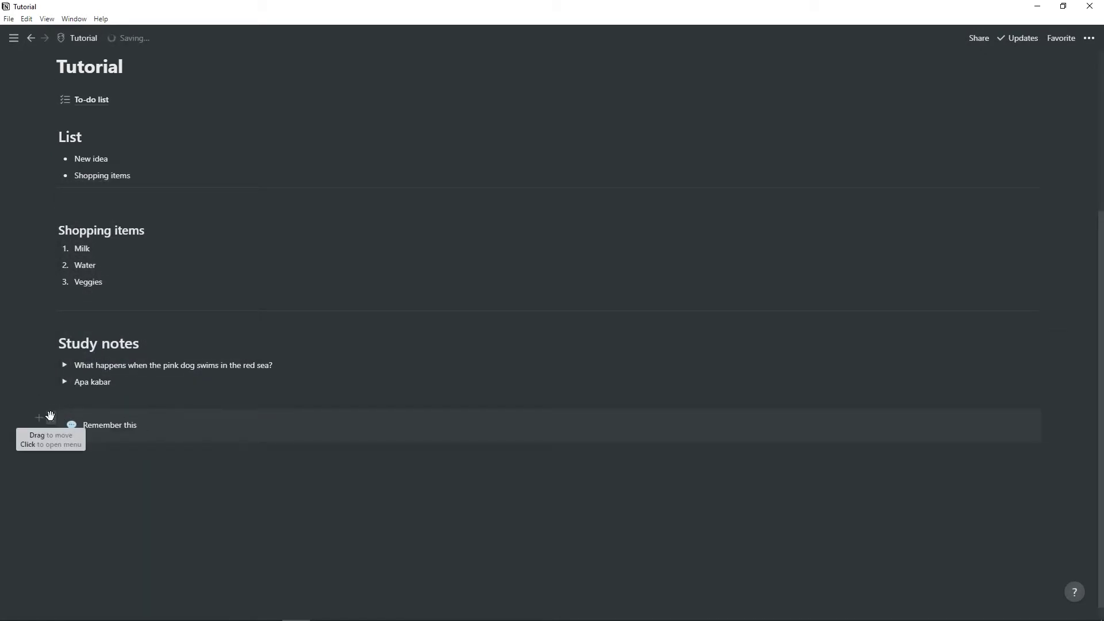
drag(50, 415, 1049, 339)
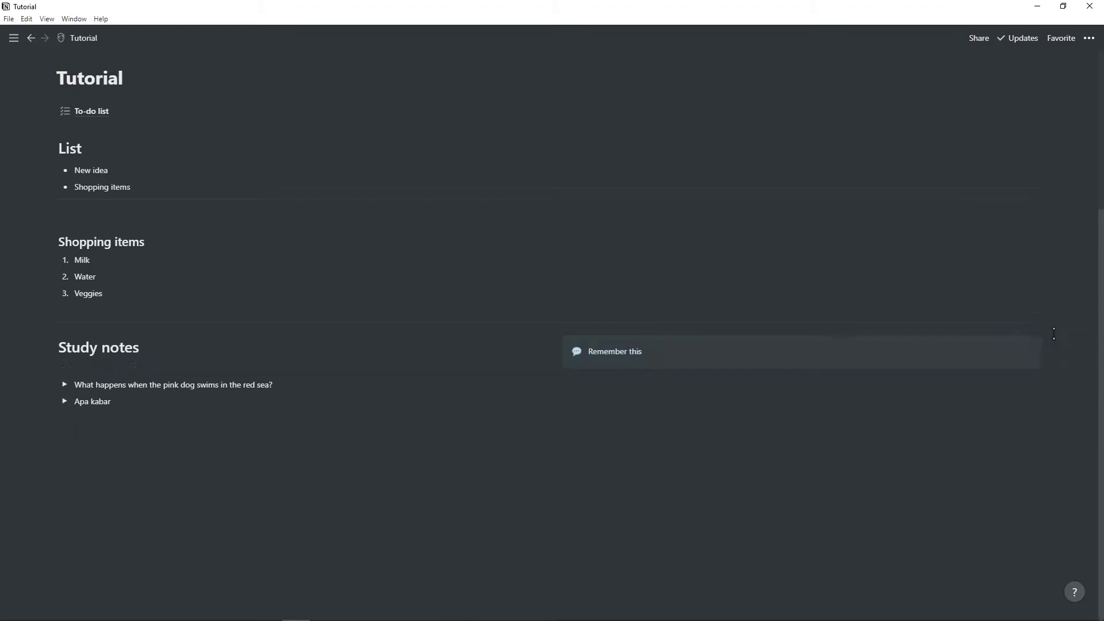
click(1062, 347)
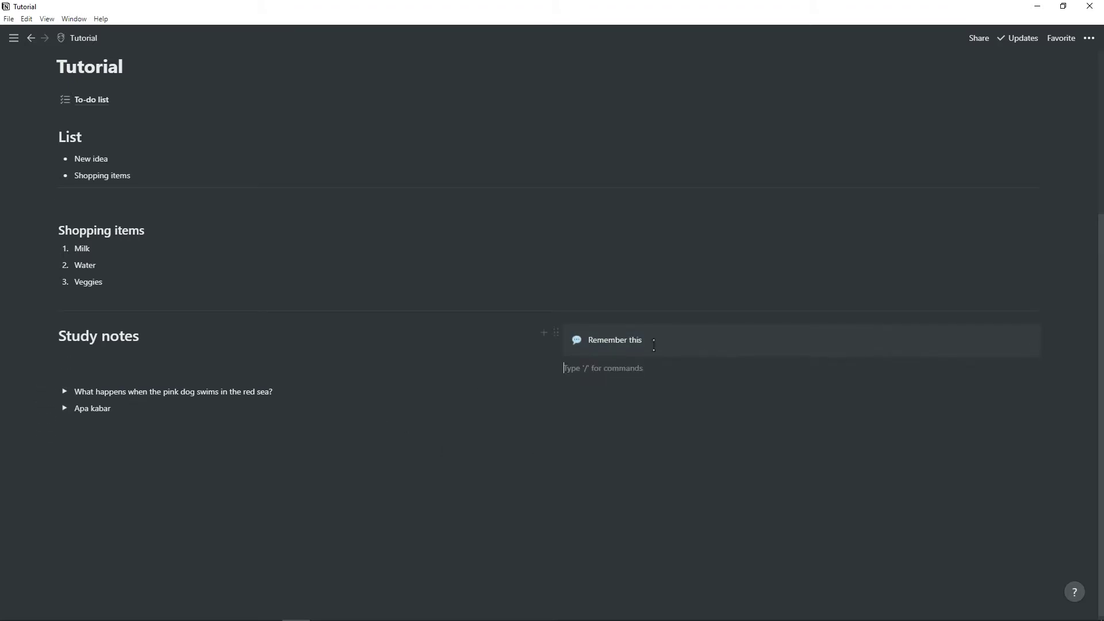
Step: Add a link to the Life Wiki page below the Study notes toggles
click(221, 441)
text(/)
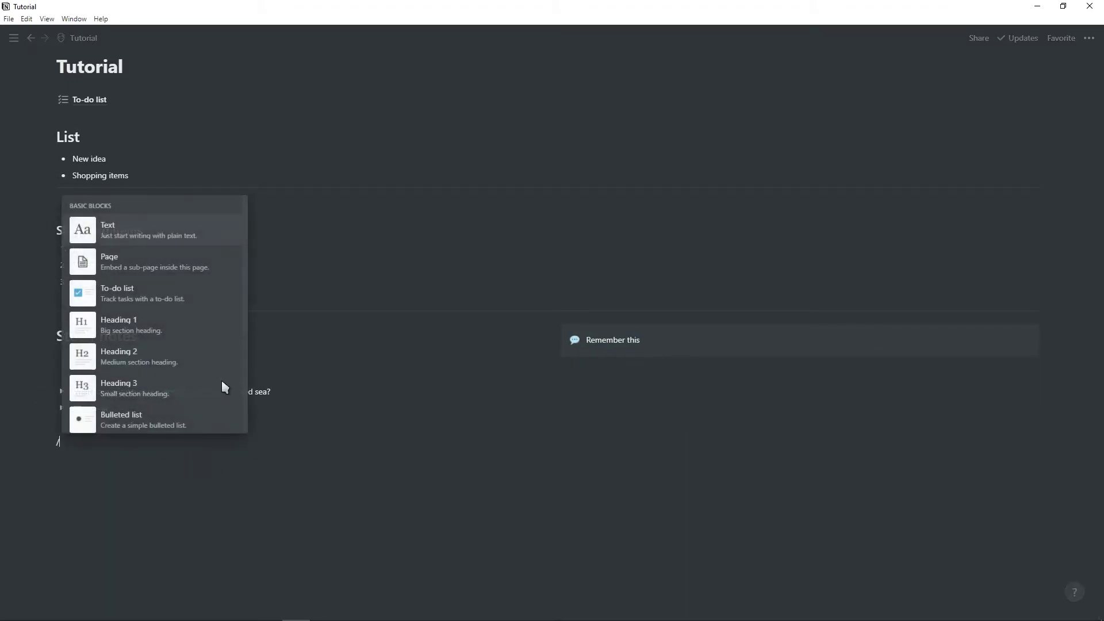
scroll(218, 371, down, 5)
scroll(144, 302, up, 3)
scroll(146, 305, down, 3)
click(148, 306)
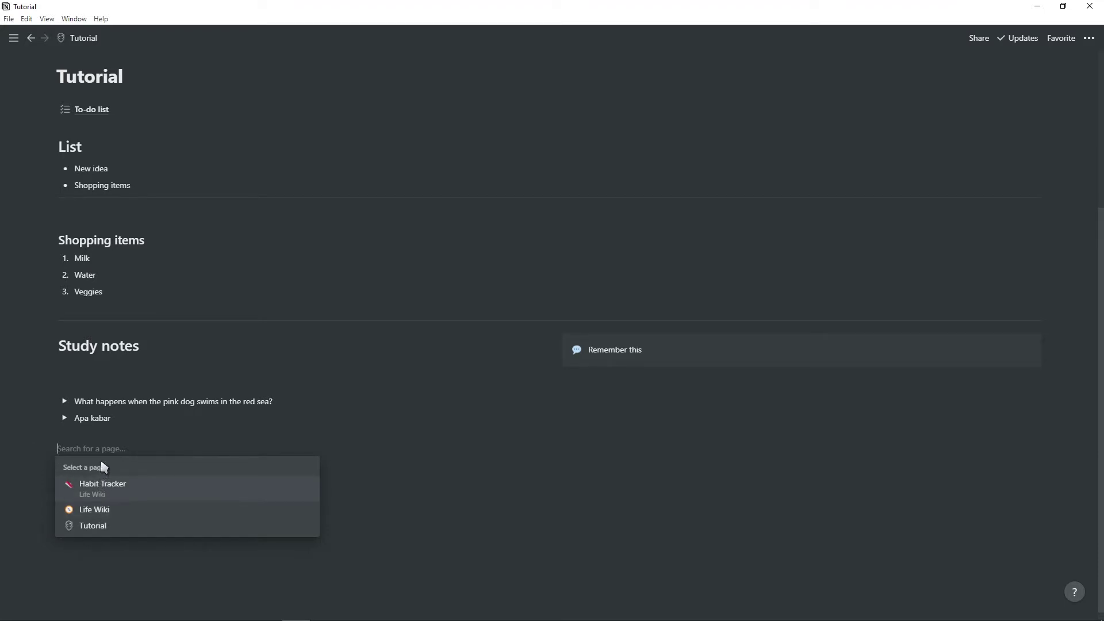
click(95, 510)
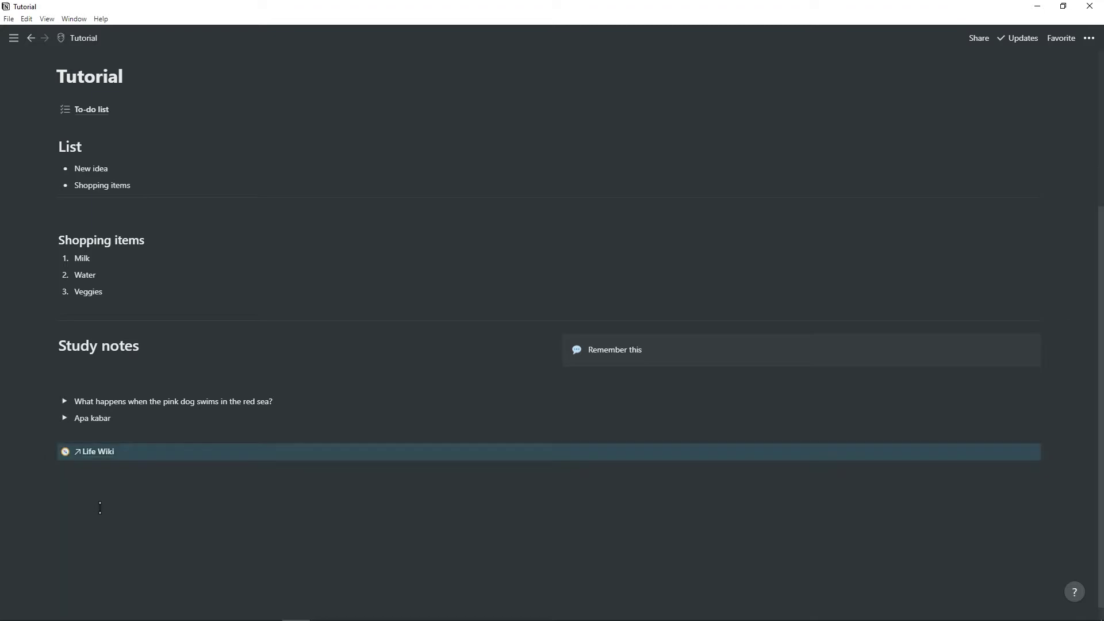
Step: Follow the Life Wiki link, examine that page's backlinks and return to the Tutorial page through the backlink
click(95, 454)
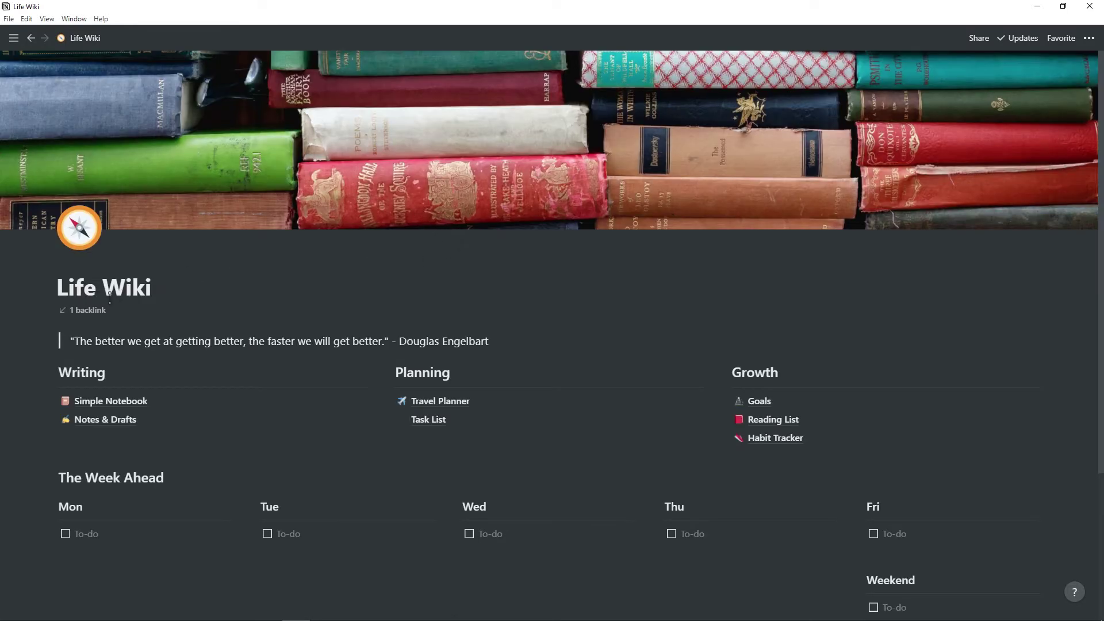
click(83, 311)
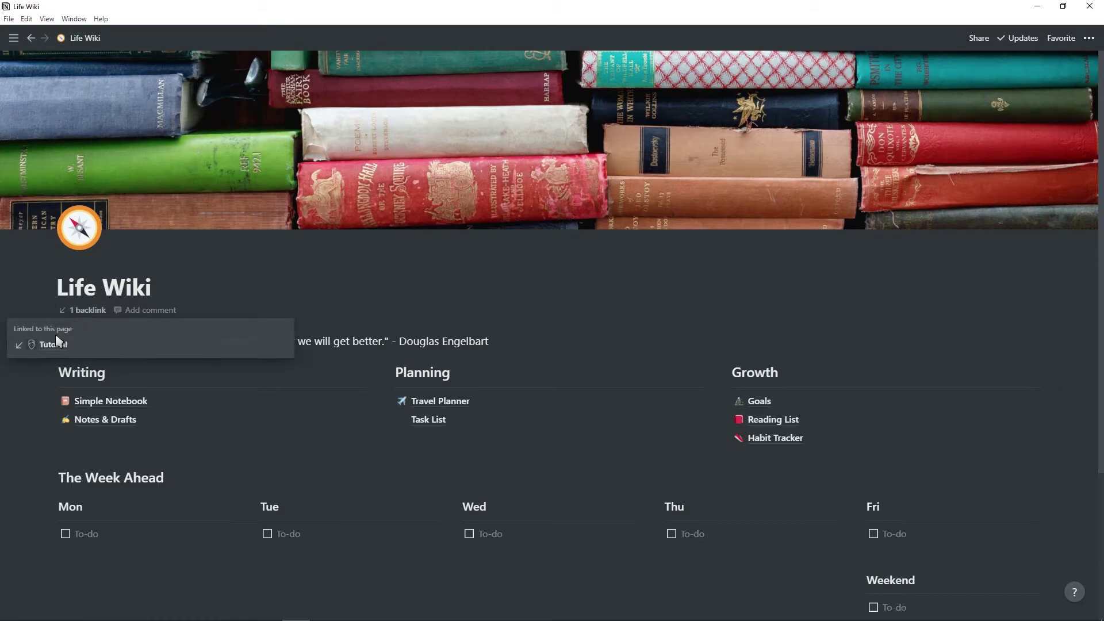
click(49, 345)
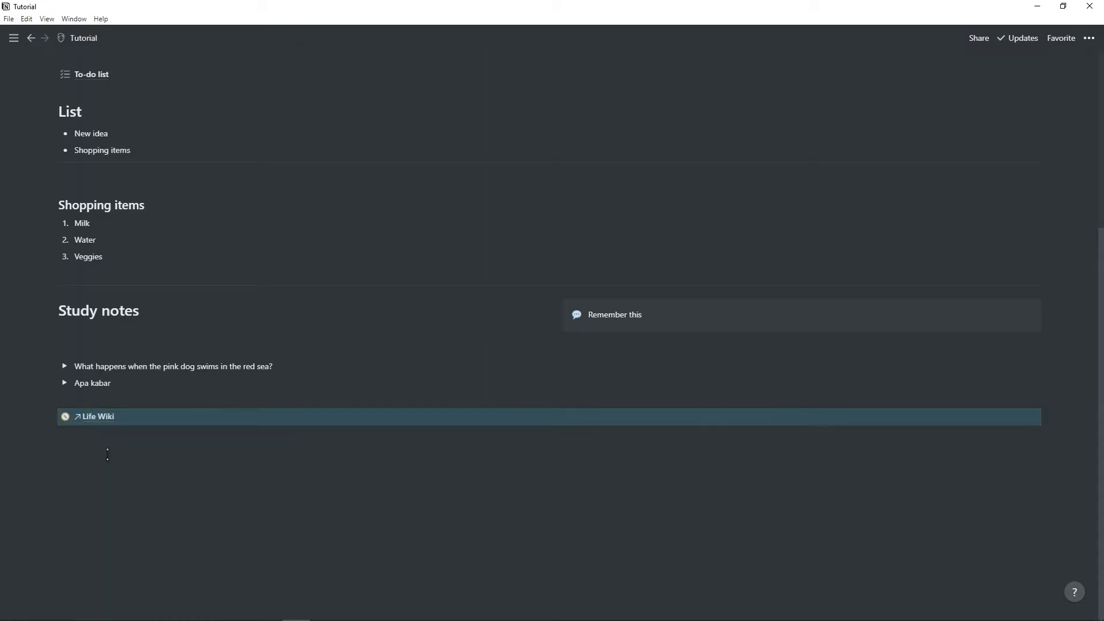
key(Return)
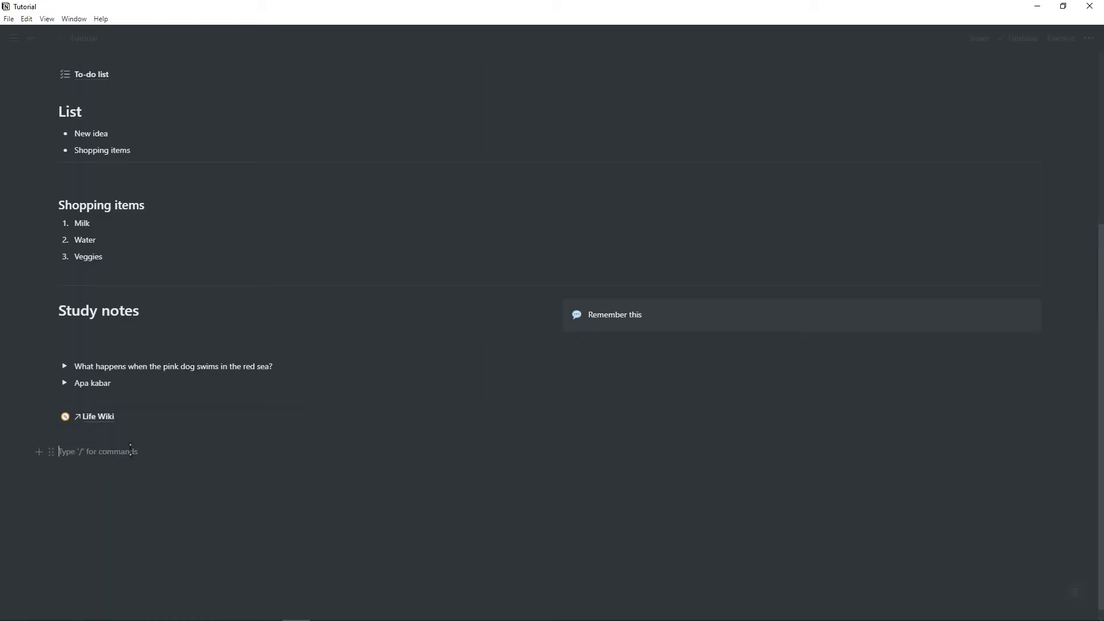
Step: Color the List heading red
scroll(58, 224, up, 1)
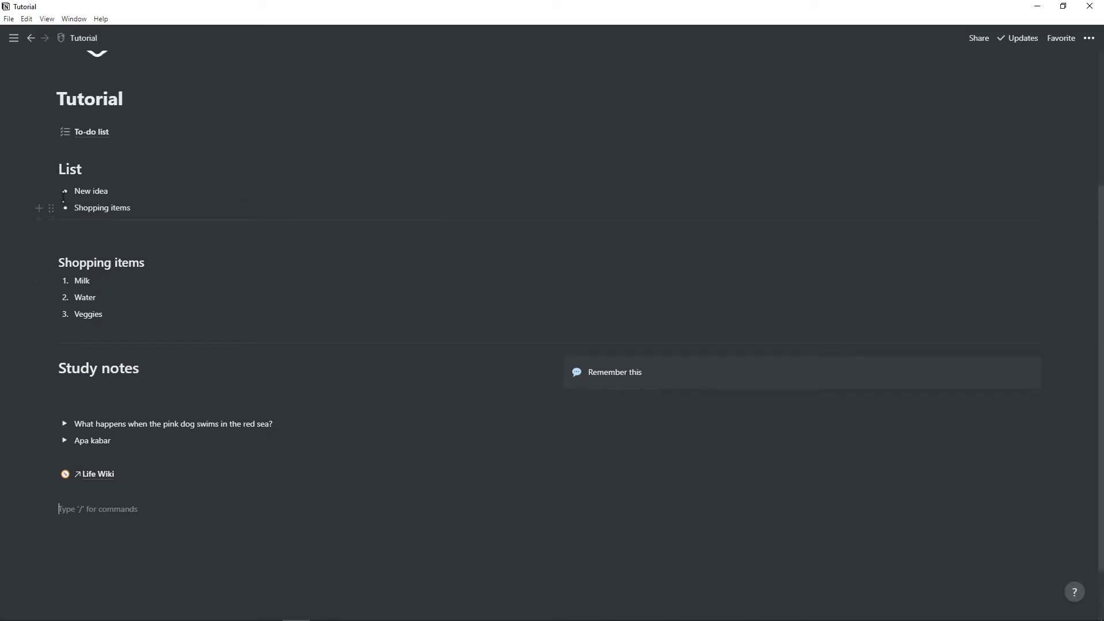
click(51, 168)
mouse_move(112, 233)
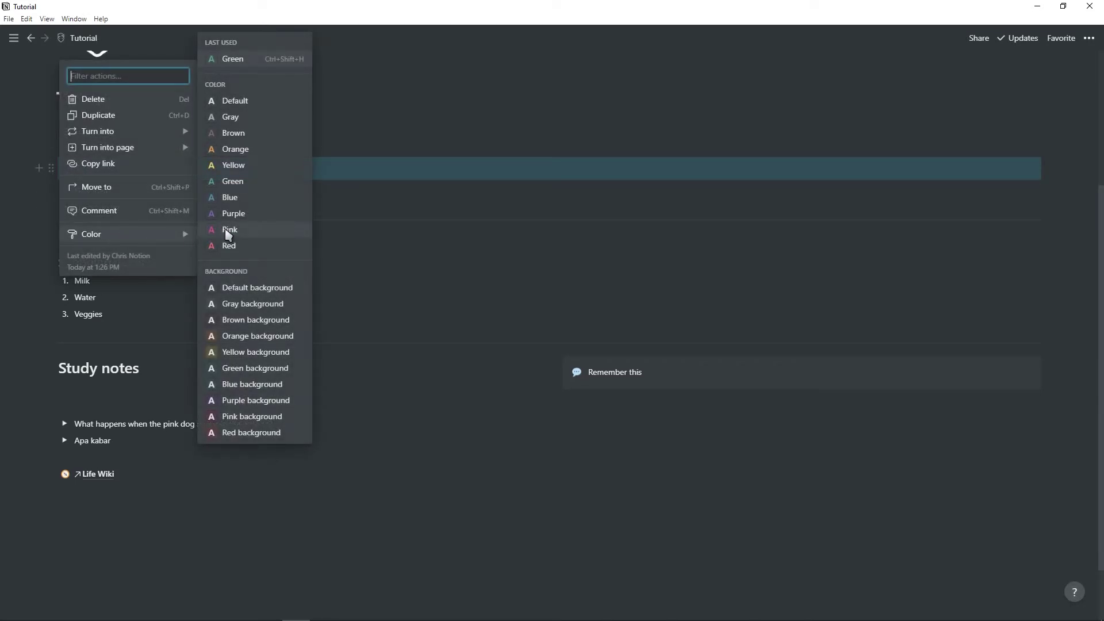
click(234, 245)
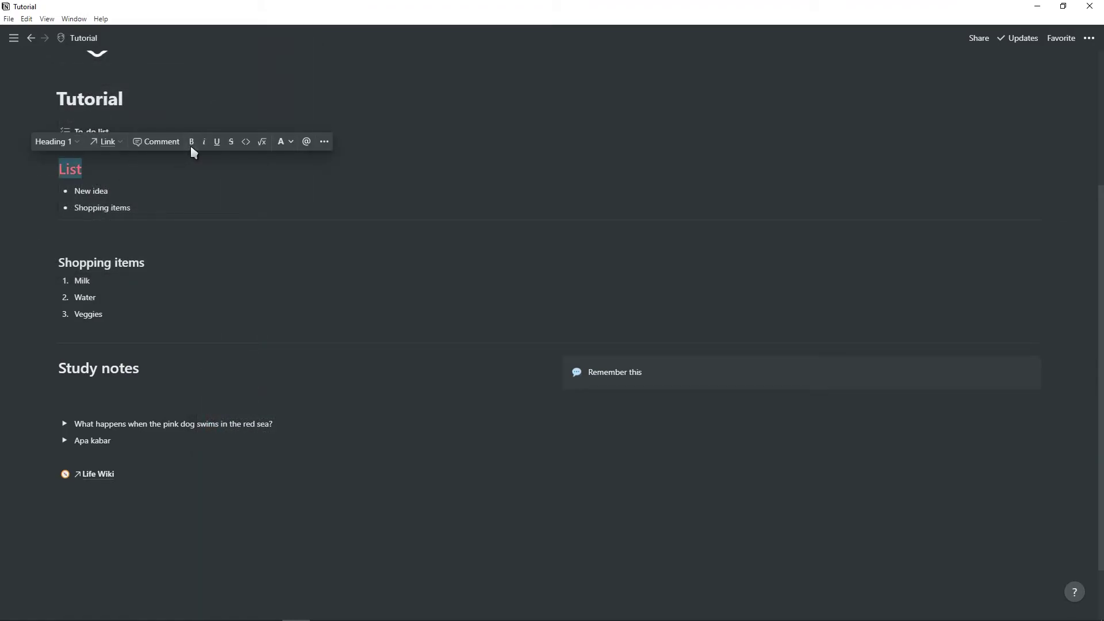
Step: Format the List heading as strikethrough inline code, trying bold, italic and underline and removing those three again
click(205, 141)
click(231, 145)
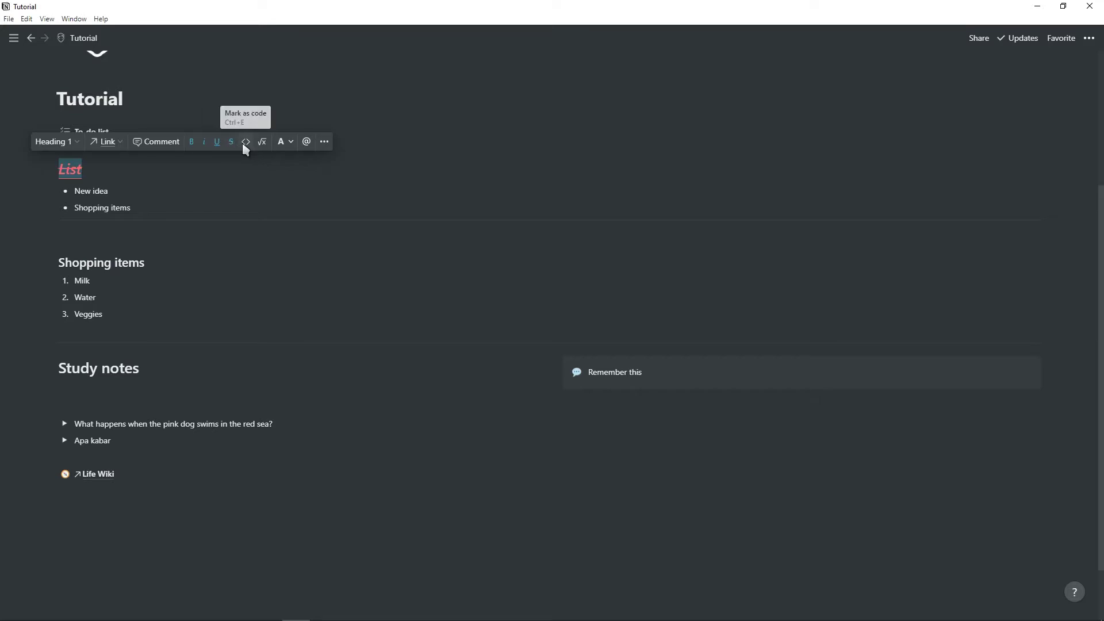
click(244, 144)
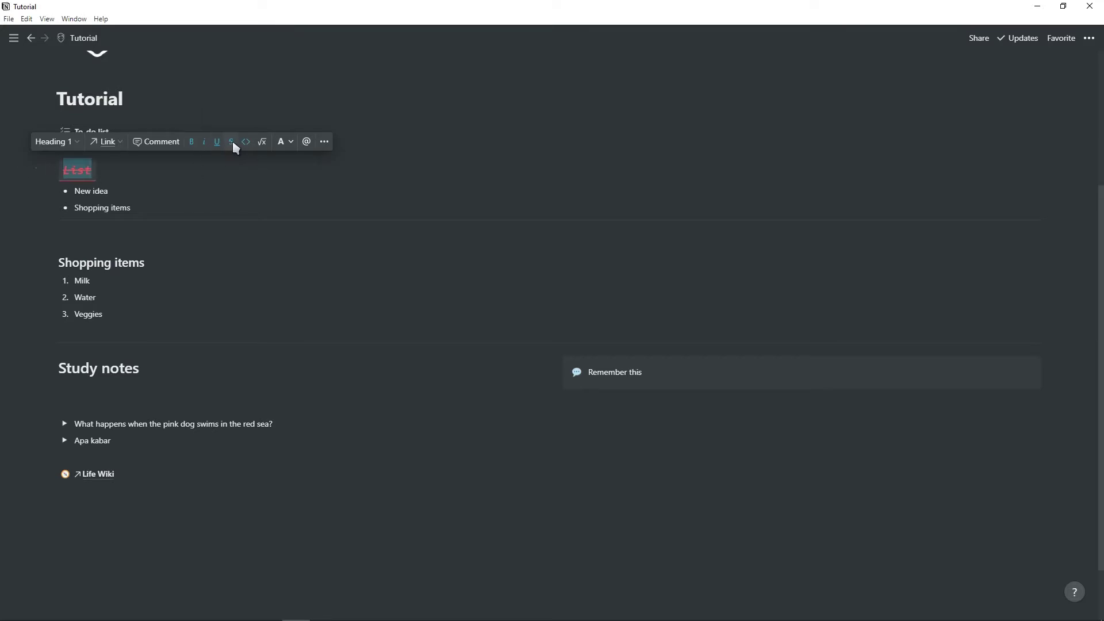
click(218, 144)
click(204, 143)
click(194, 143)
click(167, 176)
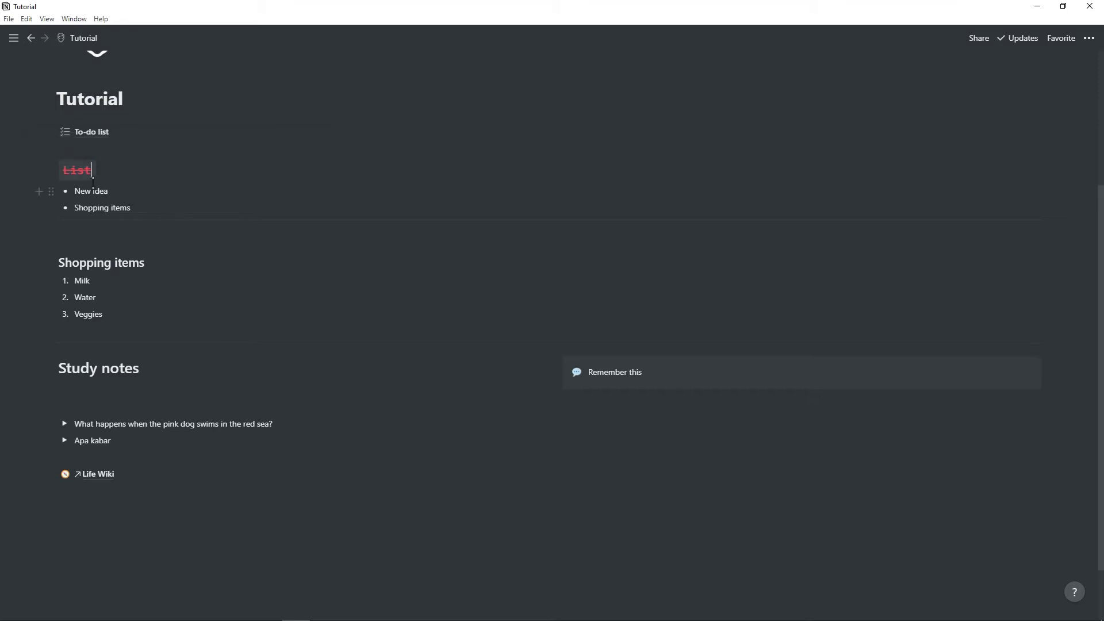
Step: Try a code block below the Life Wiki link with JavaScript as its language
click(107, 503)
scroll(92, 489, down, 1)
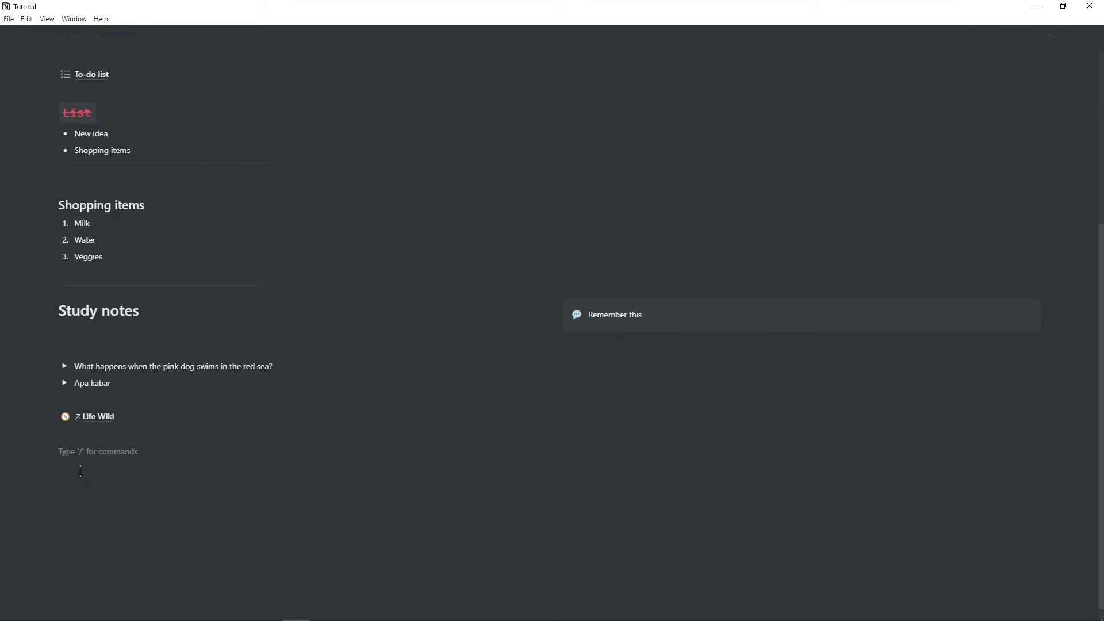
text(/cod)
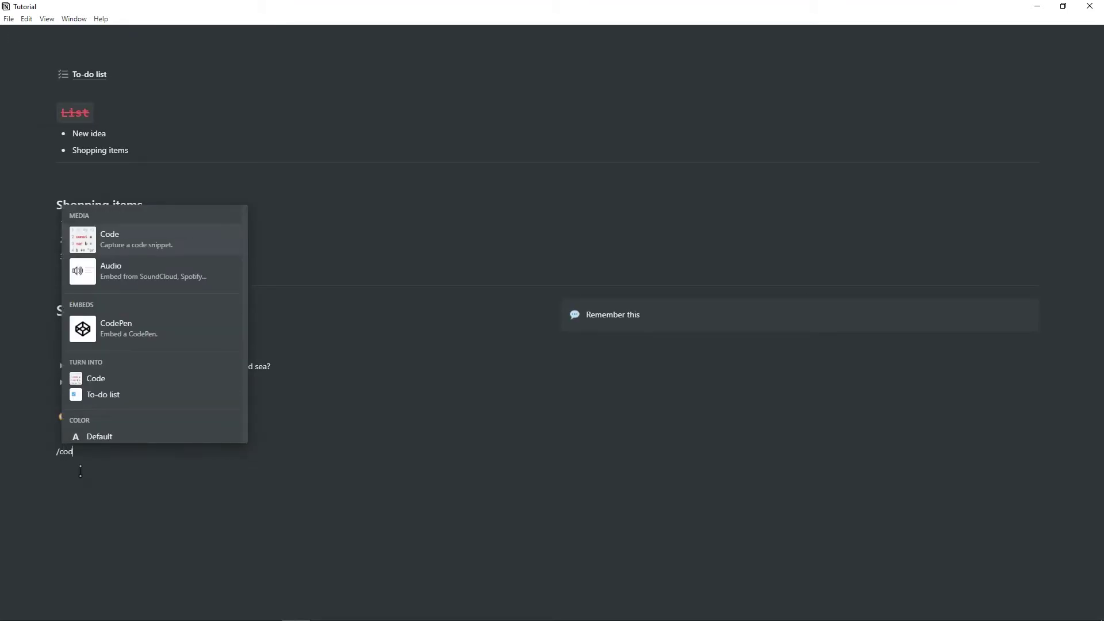
click(186, 246)
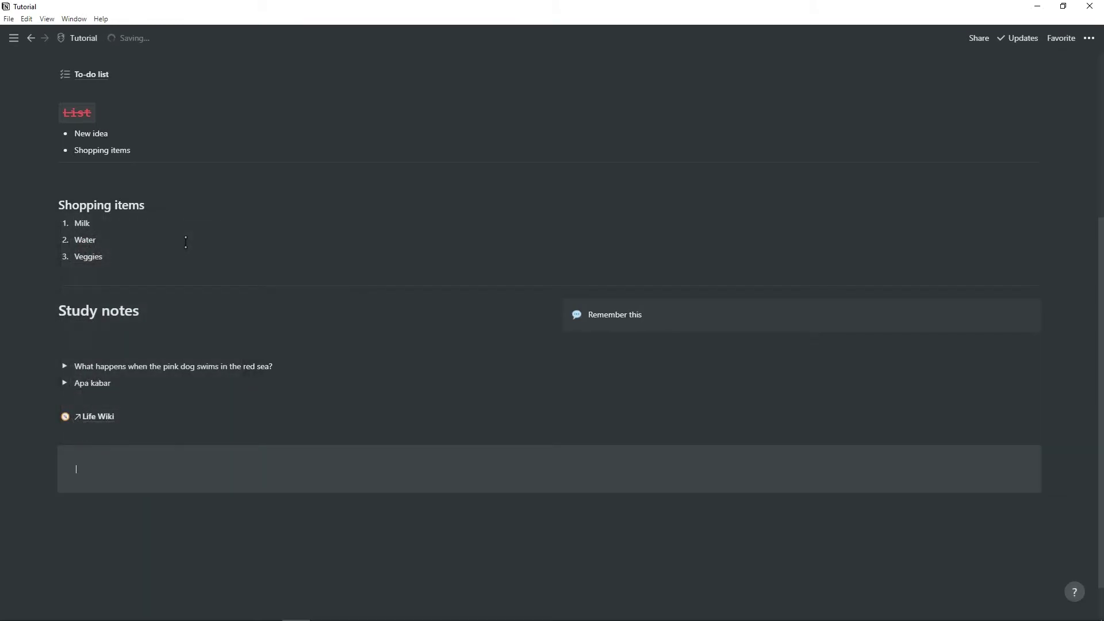
click(82, 459)
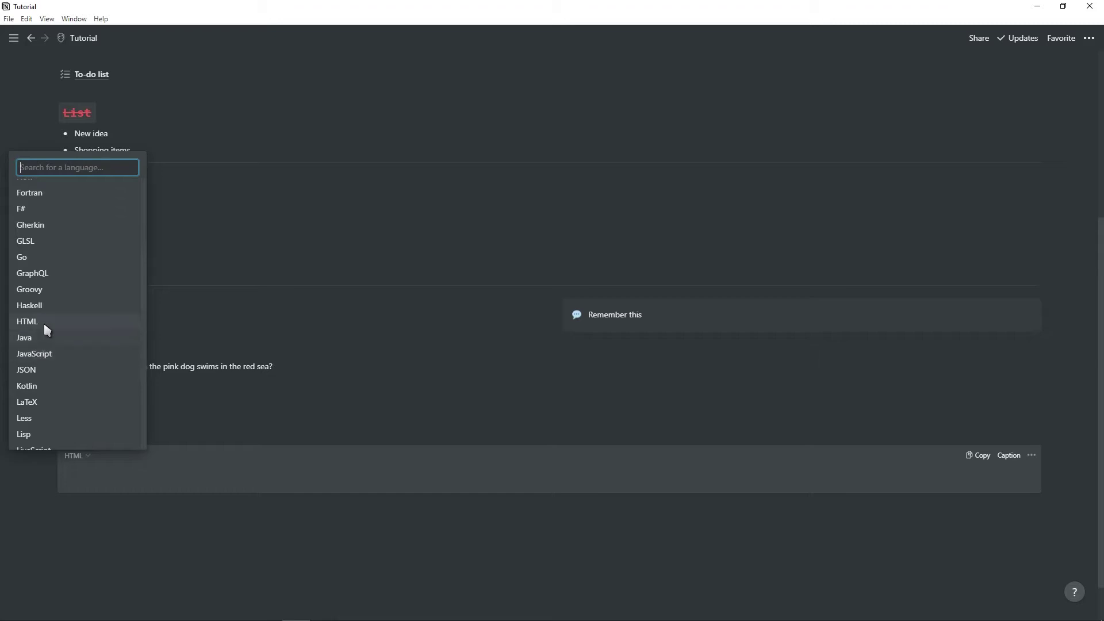
click(42, 353)
Step: Try Python and Ruby as the code block's language
click(80, 456)
scroll(79, 333, down, 10)
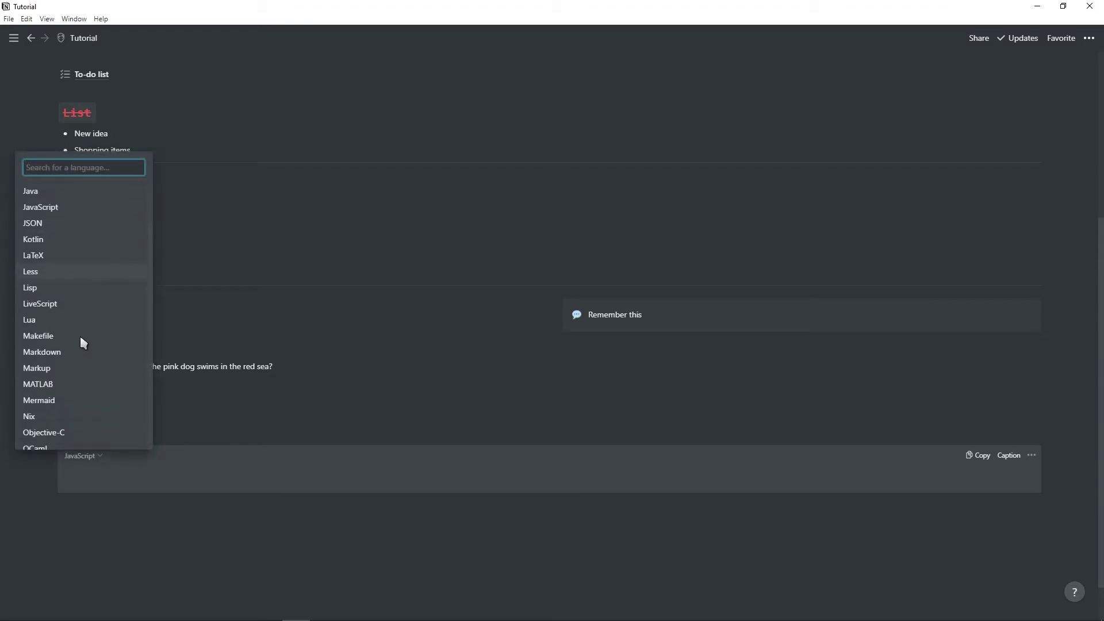
scroll(79, 328, down, 4)
scroll(58, 342, up, 3)
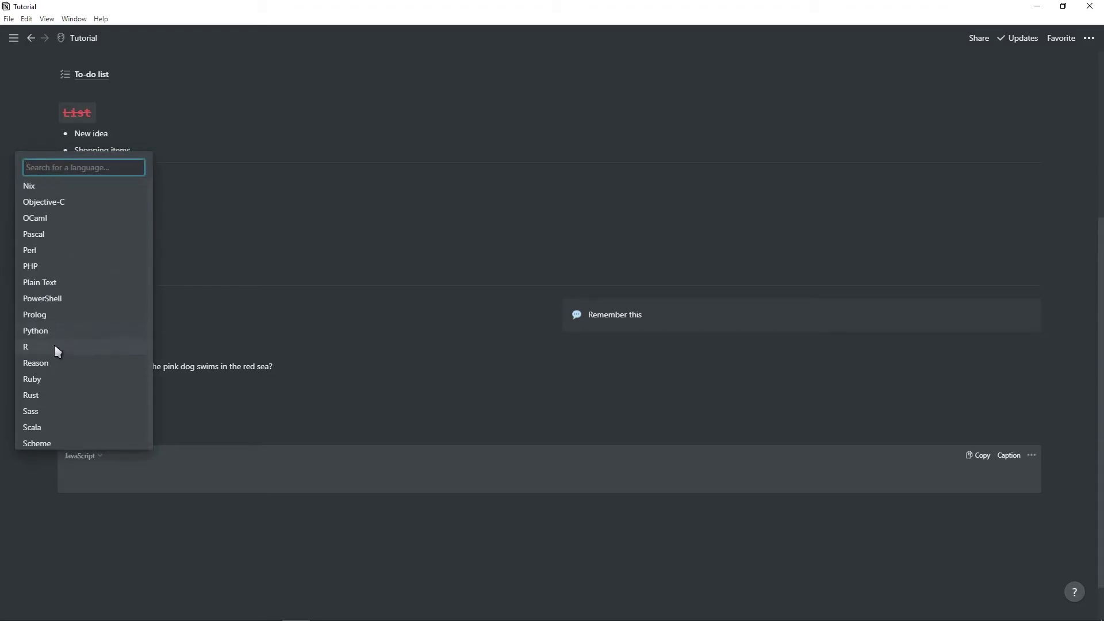
click(80, 332)
click(69, 456)
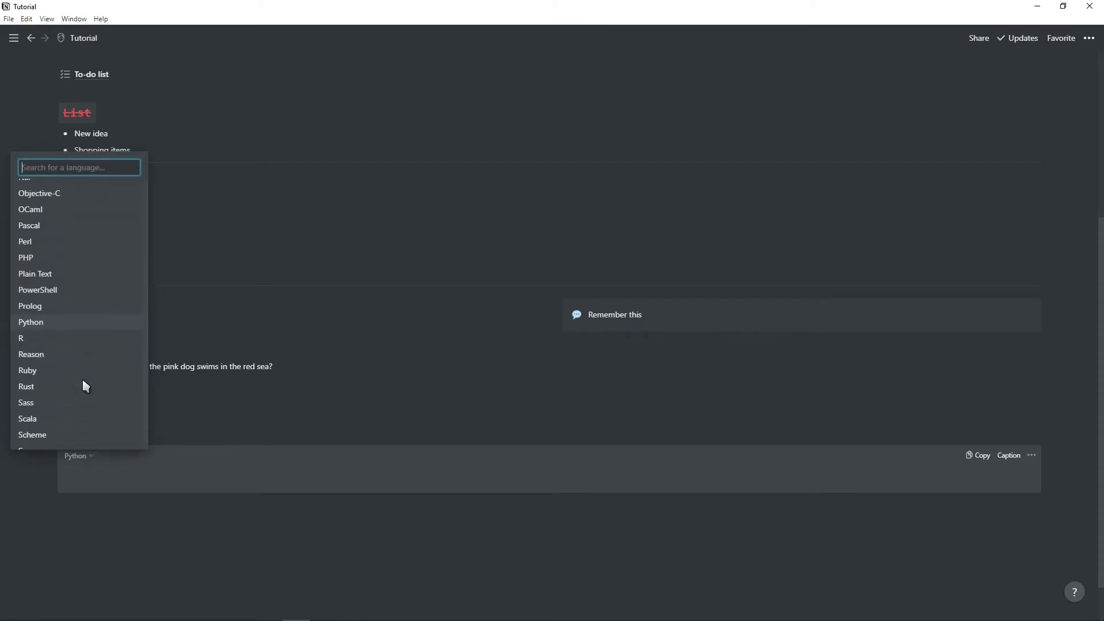
click(74, 368)
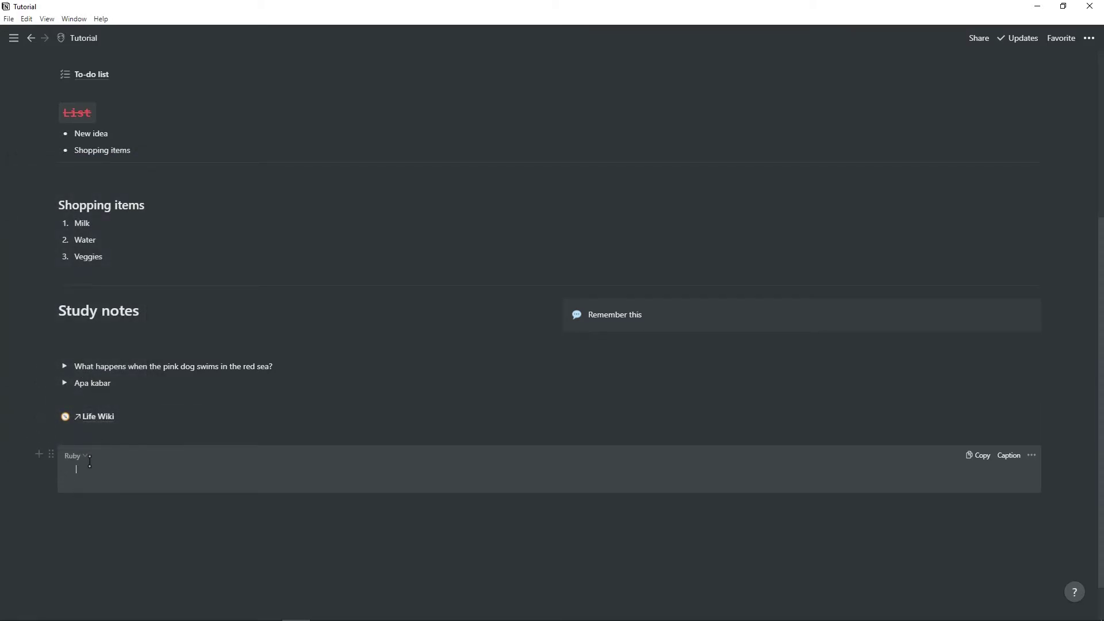
Step: Set the code block's language to HTML and enter <body>, <header> and <p> tags on separate lines
click(77, 456)
scroll(64, 366, up, 4)
scroll(47, 322, up, 2)
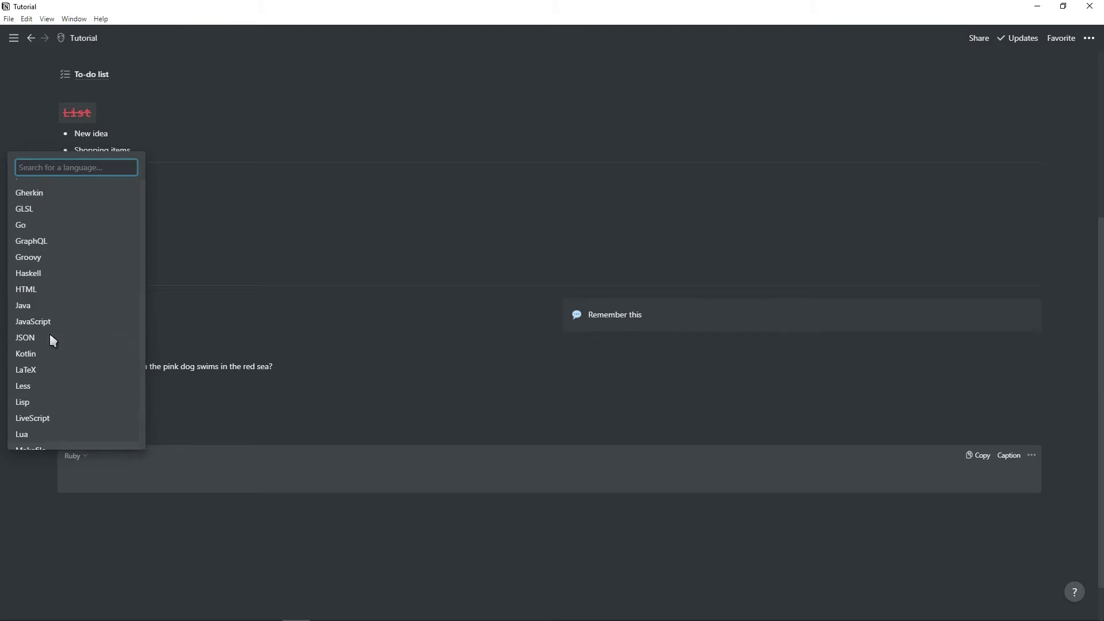
click(40, 285)
text(<body>)
key(Return)
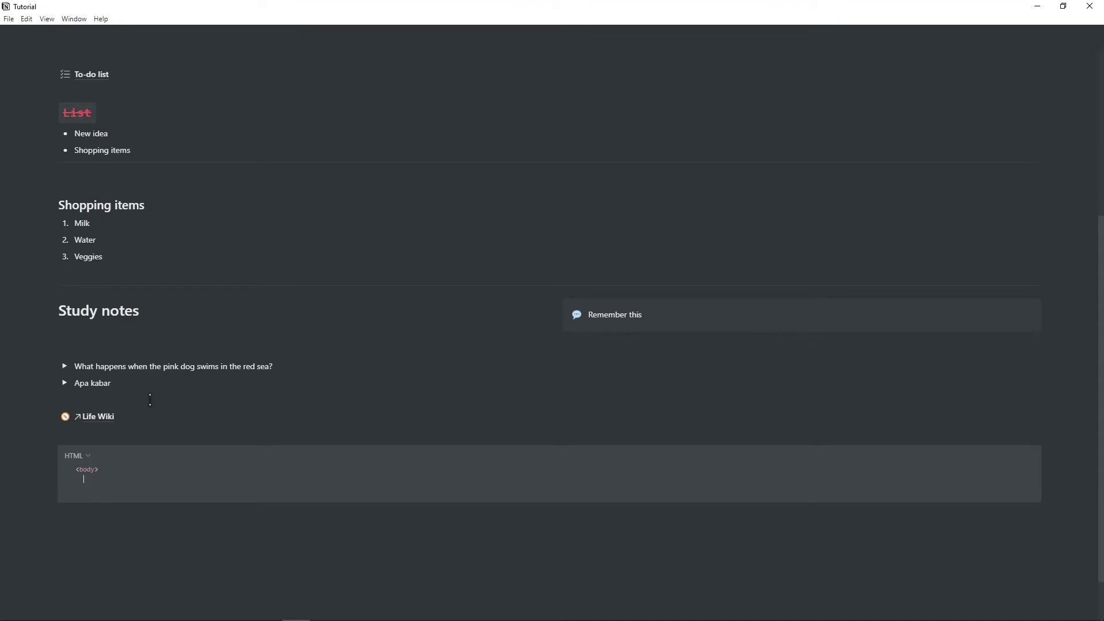
text(<header>)
key(Return)
text(<p>)
key(Return)
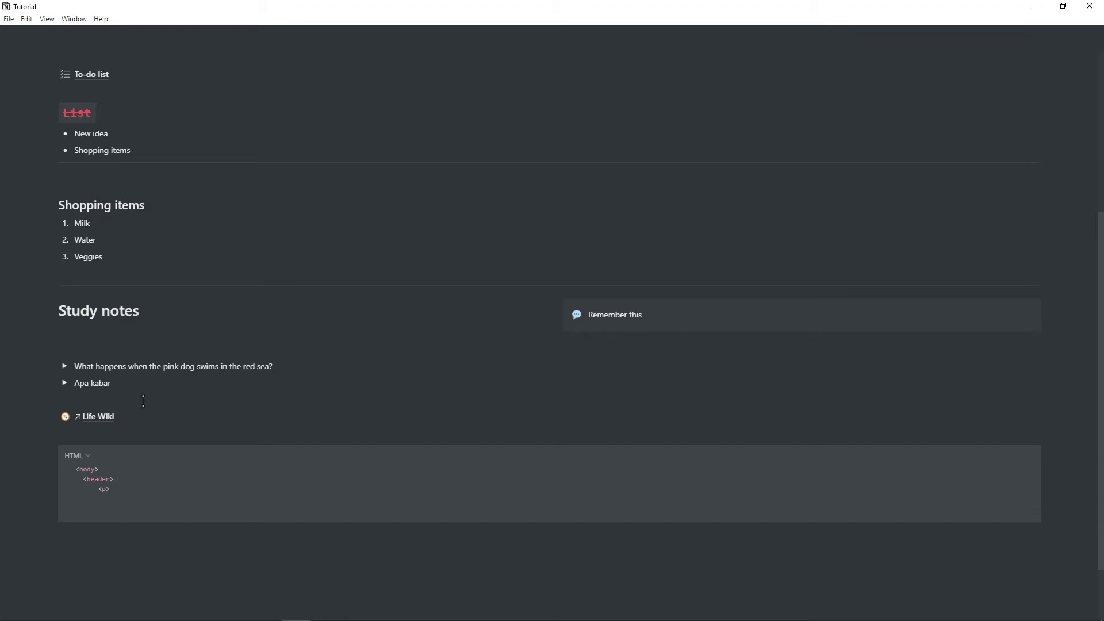
Step: Delete the HTML code block below the Life Wiki link
scroll(150, 400, down, 2)
drag(308, 505, 132, 400)
click(143, 483)
key(Delete)
Step: Examine the available block types on the empty line below the Life Wiki link without inserting one
click(101, 483)
text(/)
scroll(209, 293, down, 8)
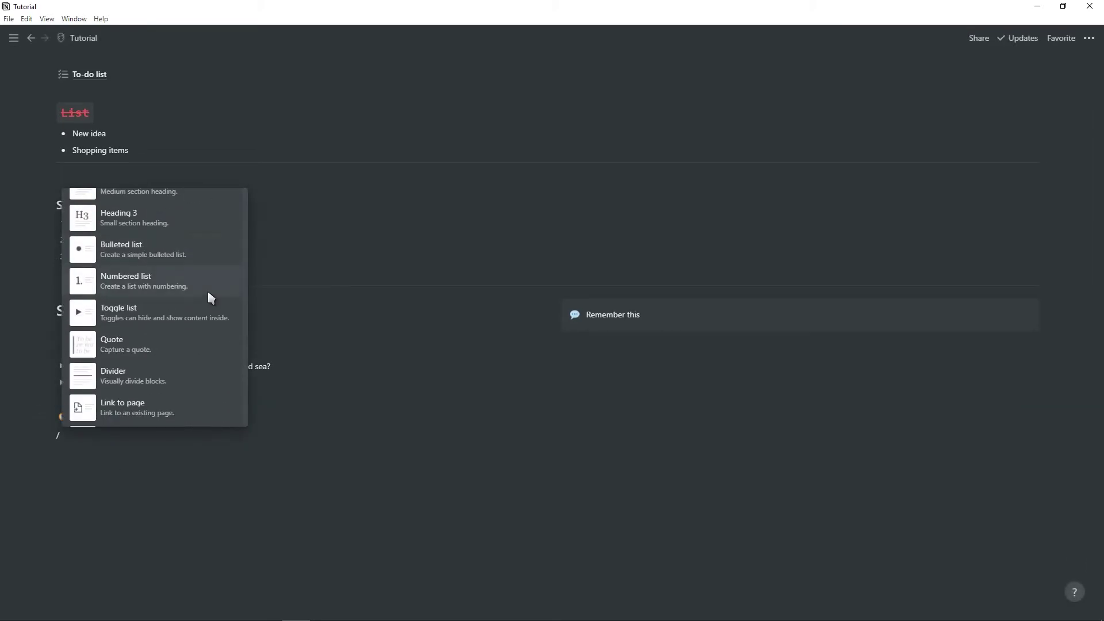
scroll(184, 282, down, 4)
scroll(149, 320, down, 6)
scroll(149, 321, up, 10)
scroll(149, 320, up, 3)
scroll(167, 367, down, 3)
click(99, 457)
key(BackSpace)
Step: Insert a mention of the workspace member on the line below the Life Wiki link
click(84, 465)
text(@)
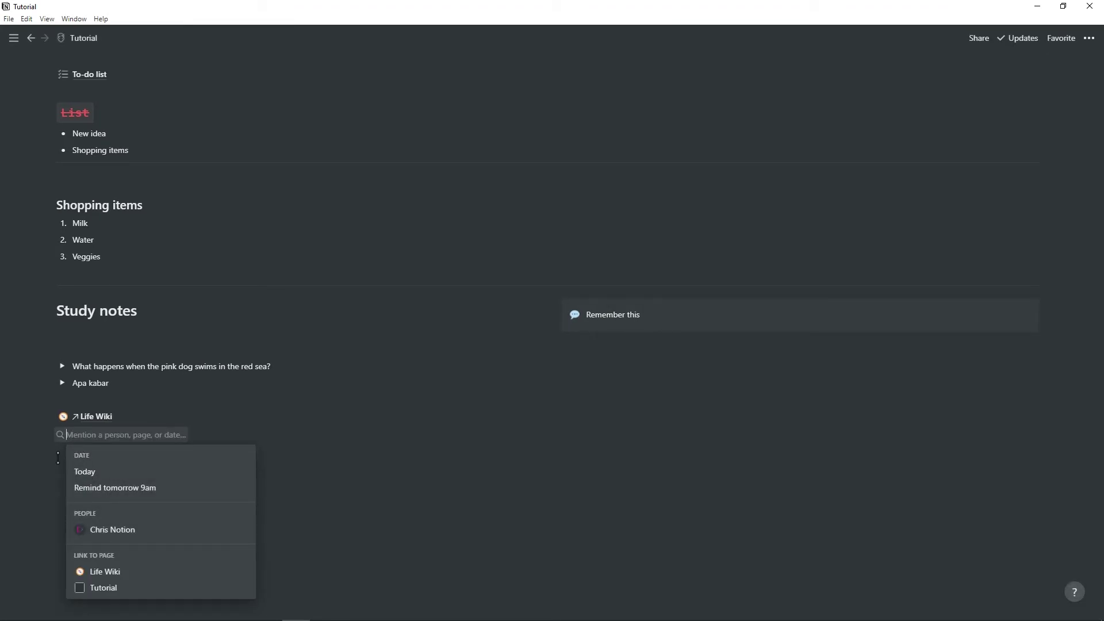
click(107, 530)
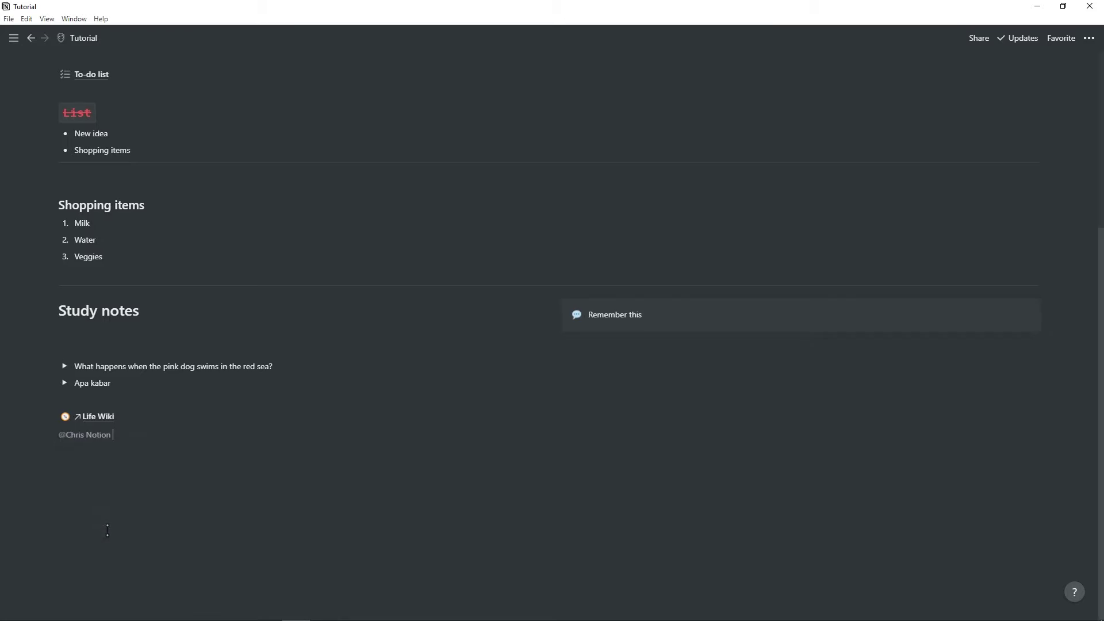
Step: Add a reminder for tomorrow at 9am on the line below the person mention
click(126, 451)
text(@)
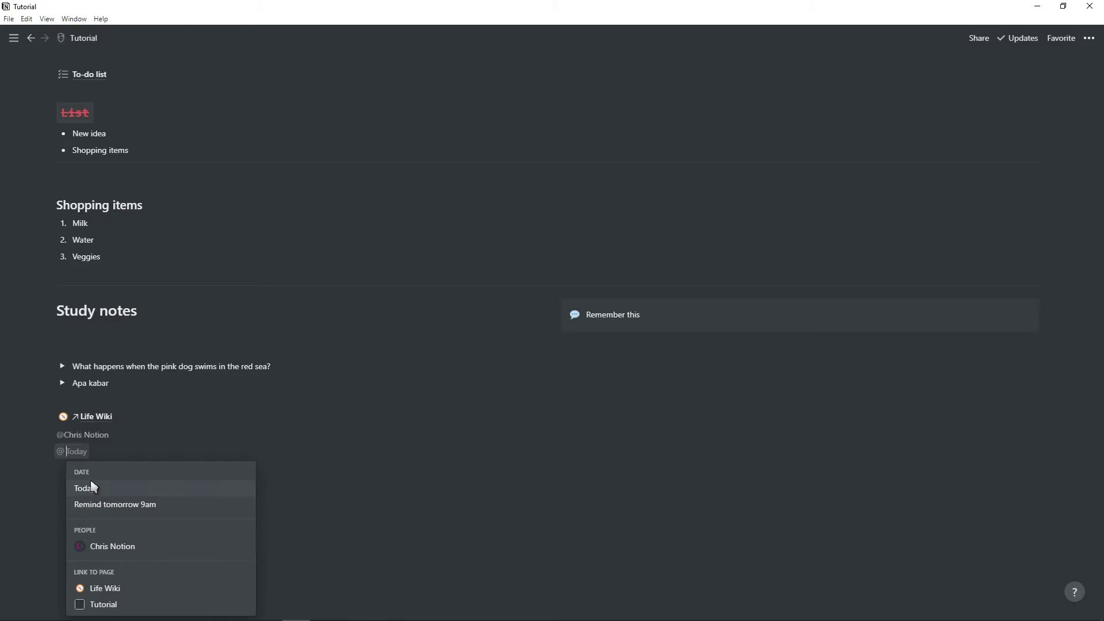
click(112, 506)
key(Return)
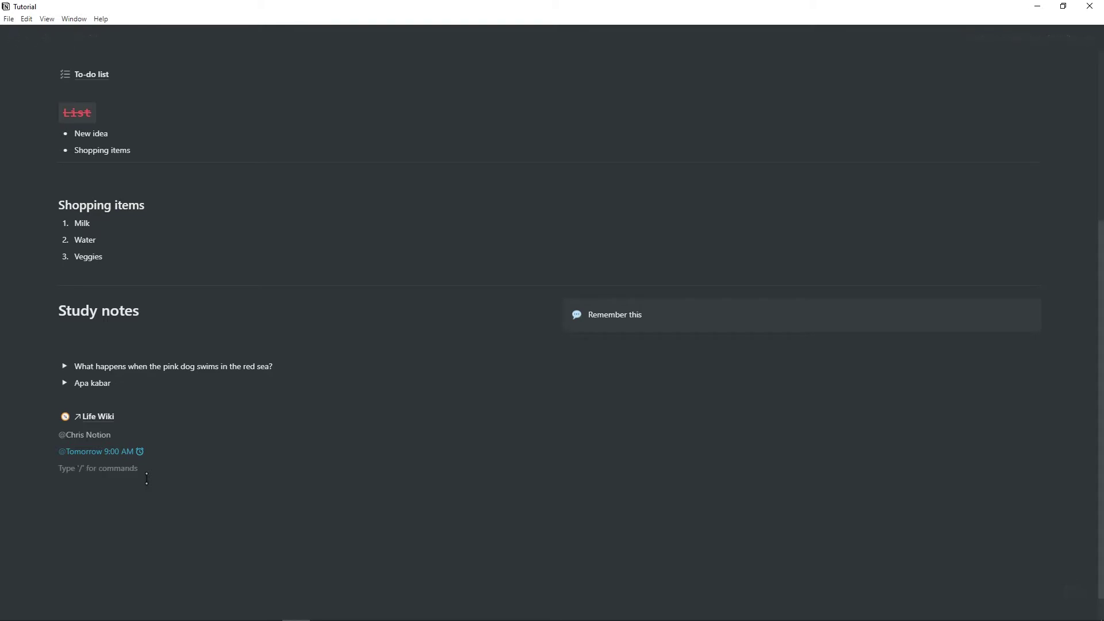
text(@tom)
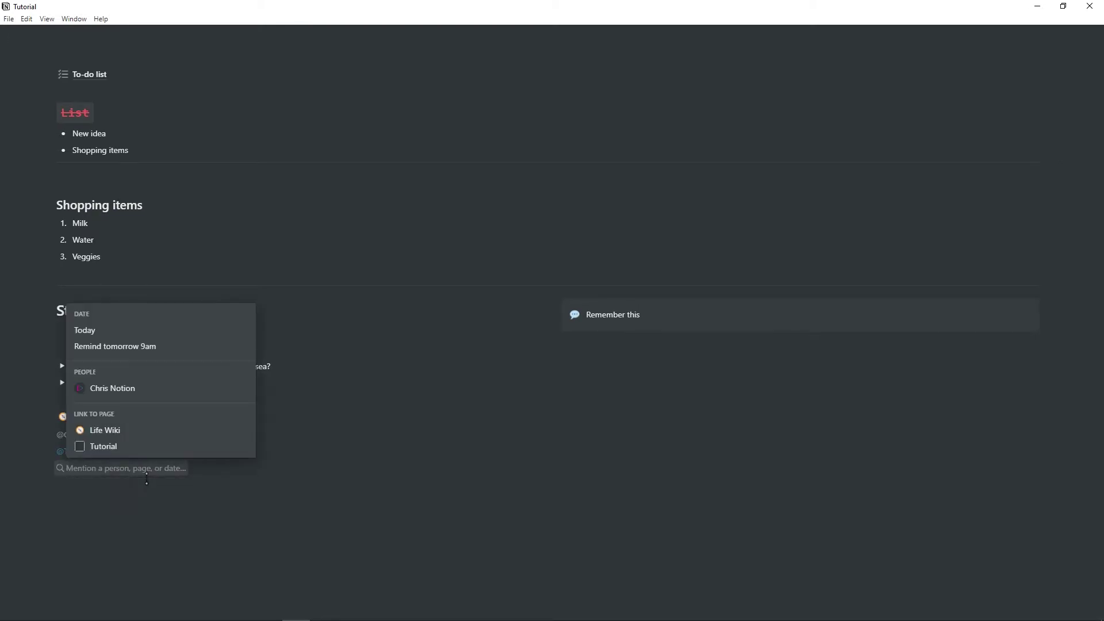
text(orrow)
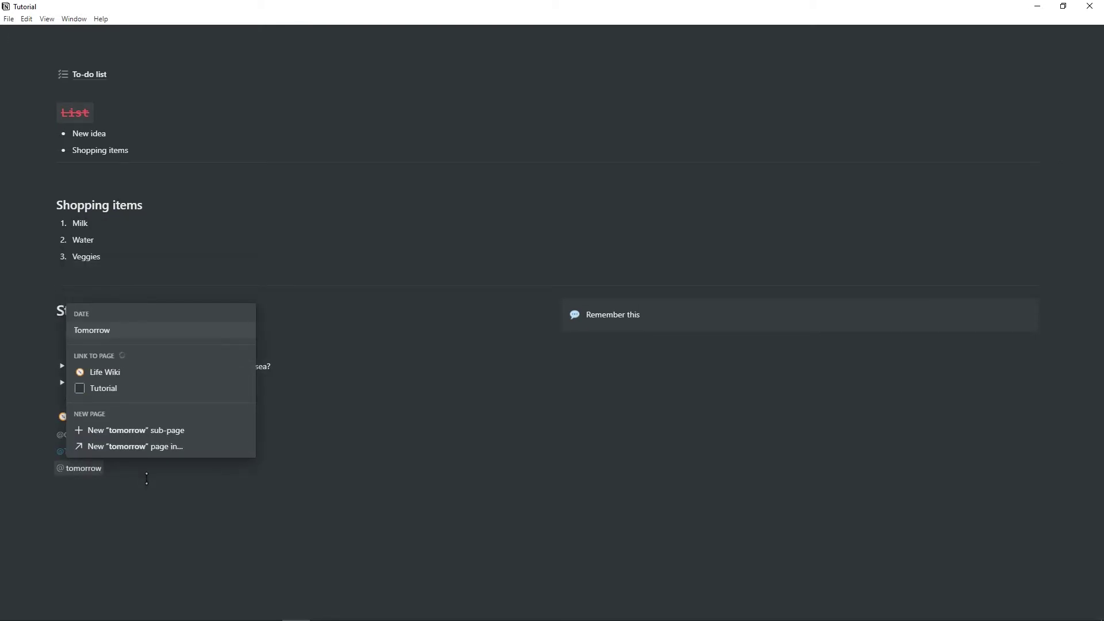
text( 8)
key(Tab)
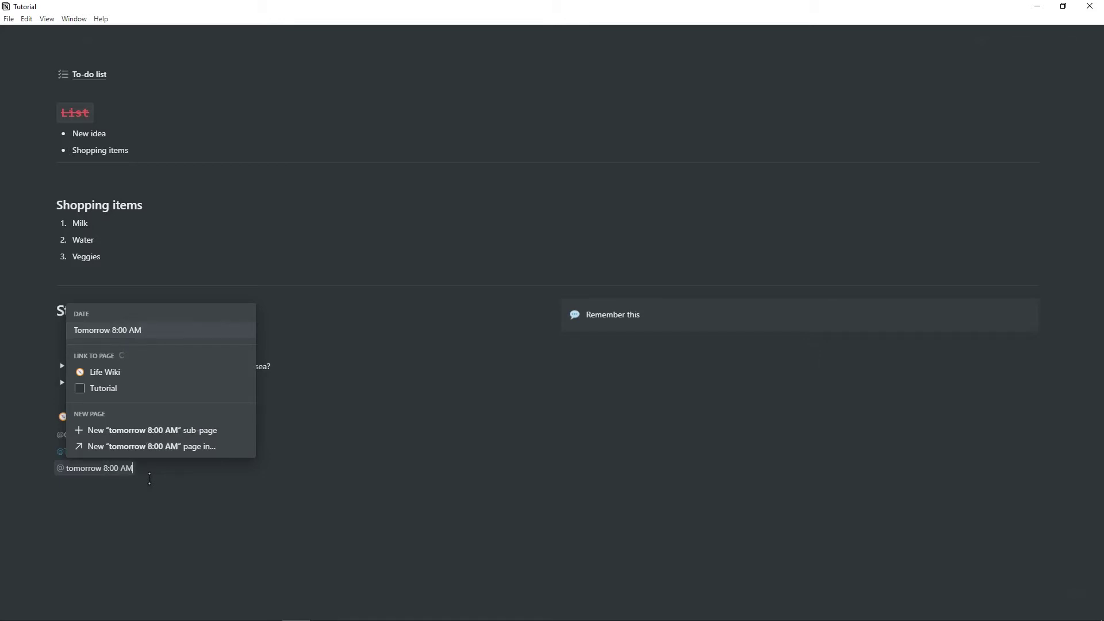
click(158, 510)
key(Return)
key(Return)
key(BackSpace)
text(@)
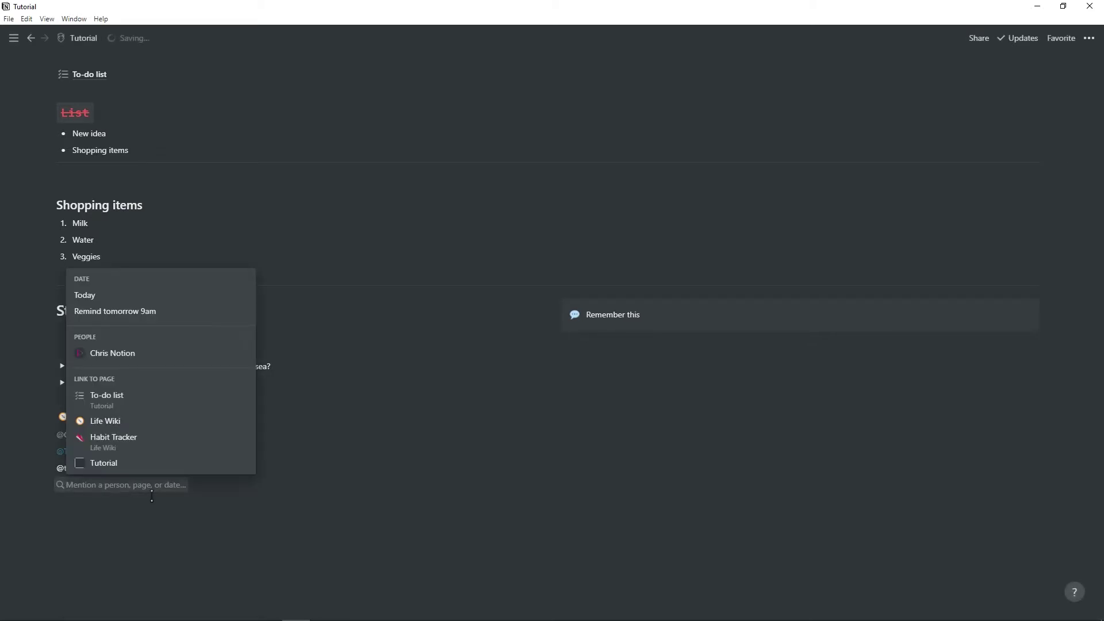
click(125, 400)
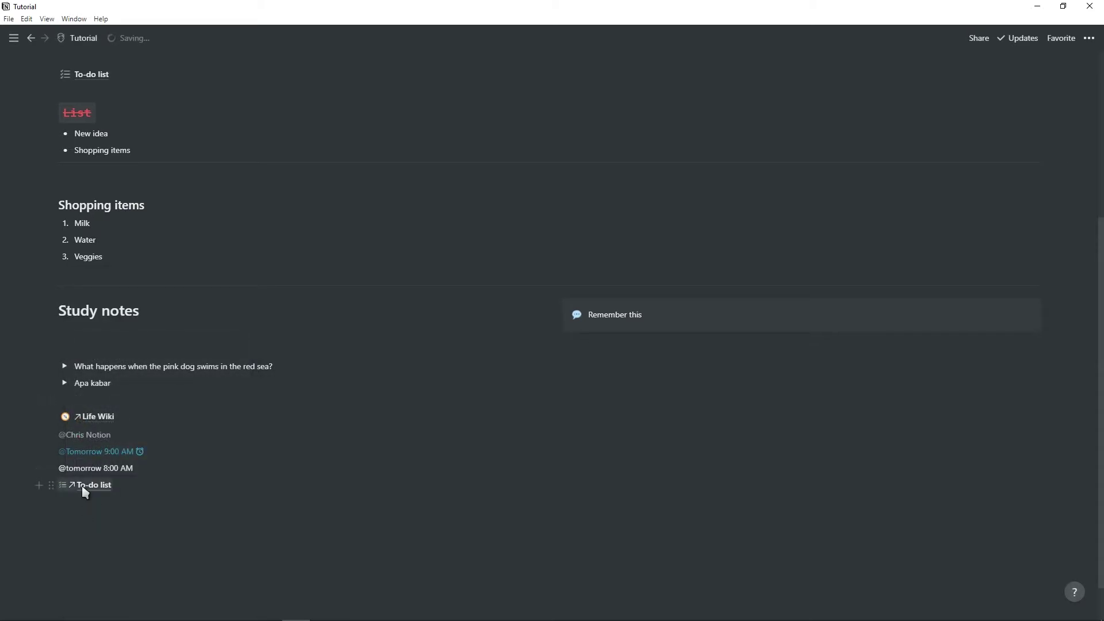
Step: Add a line below the To-do list link with an emoji found under "bike" and a smiley found under "smile"
scroll(128, 507, down, 1)
click(128, 511)
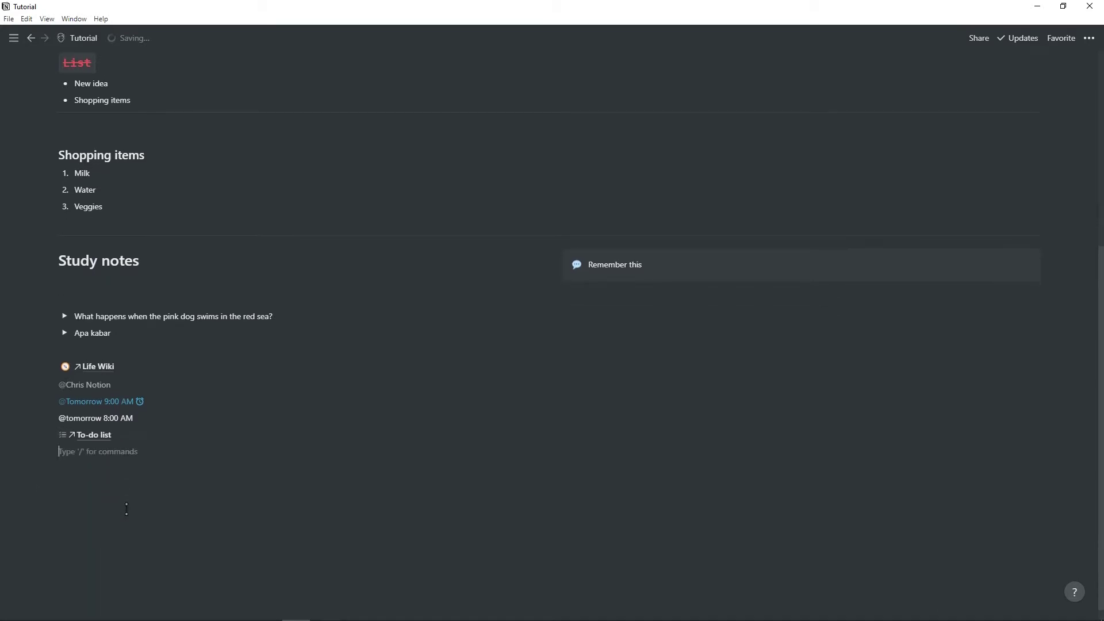
text(:)
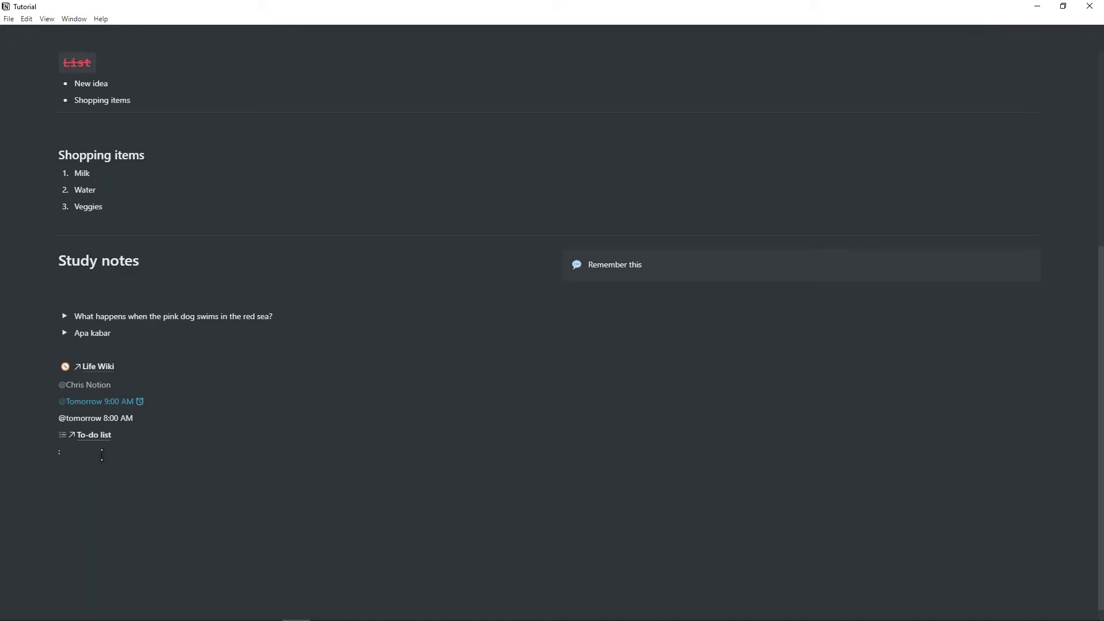
text(bike)
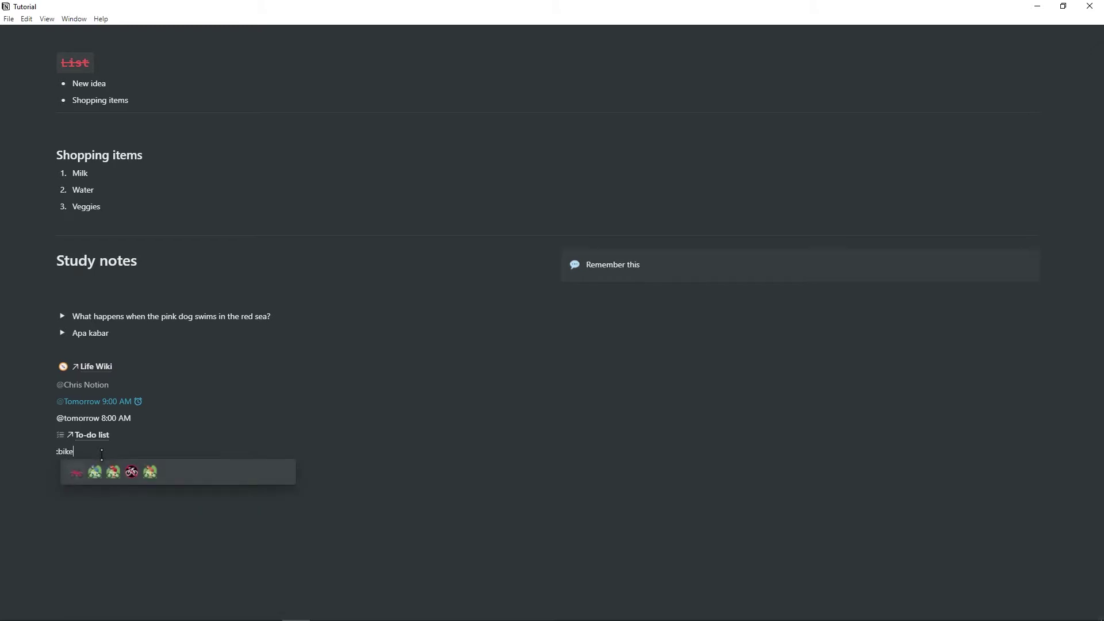
click(69, 471)
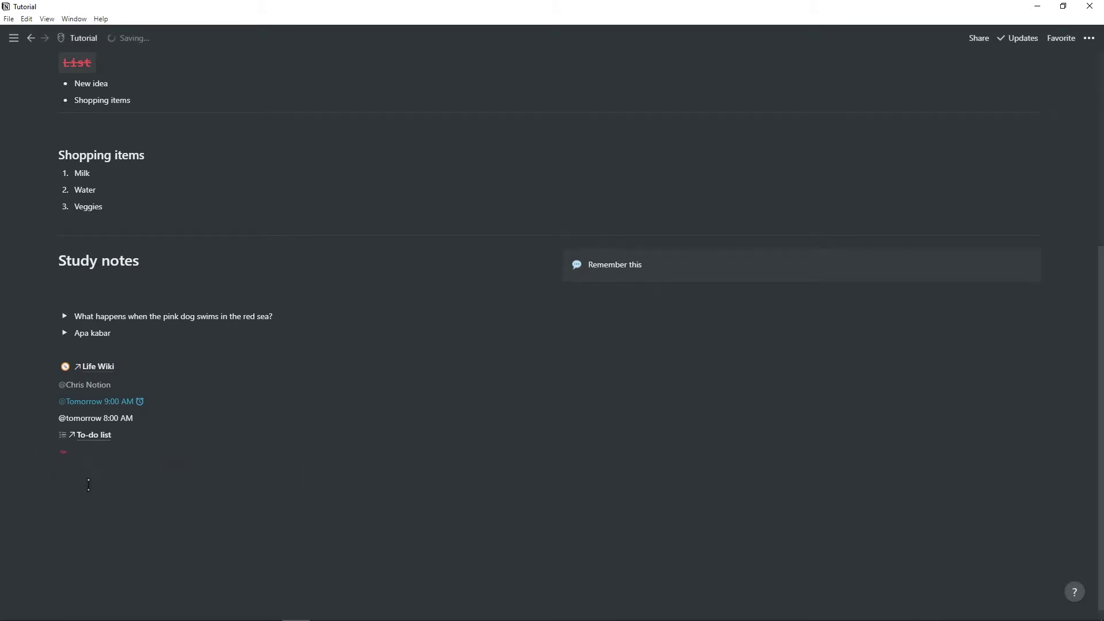
text(:smile)
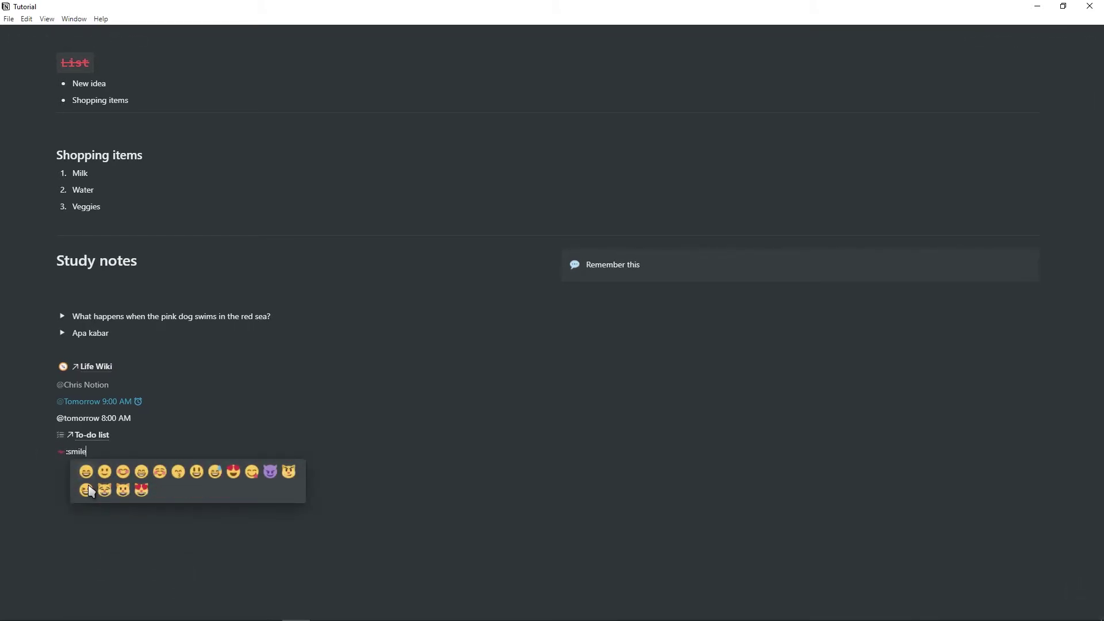
click(86, 489)
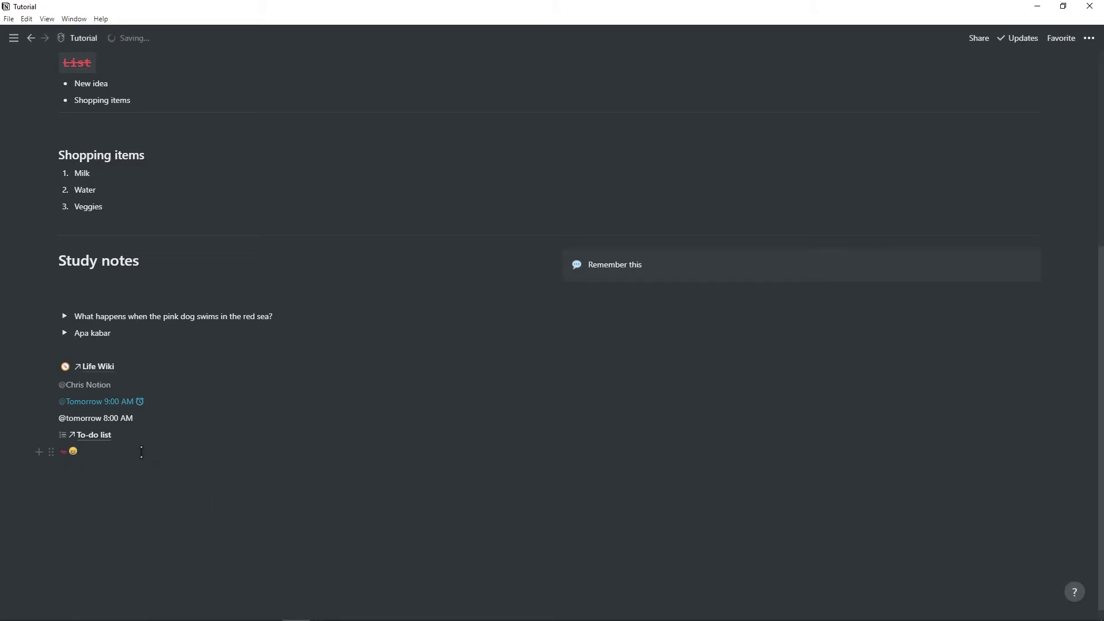
Step: Make the toggle text "What happens when the pink dog swims in the red sea?" bold, italic and underlined
drag(273, 316, 76, 315)
key(ctrl+b)
key(ctrl+i)
key(ctrl+u)
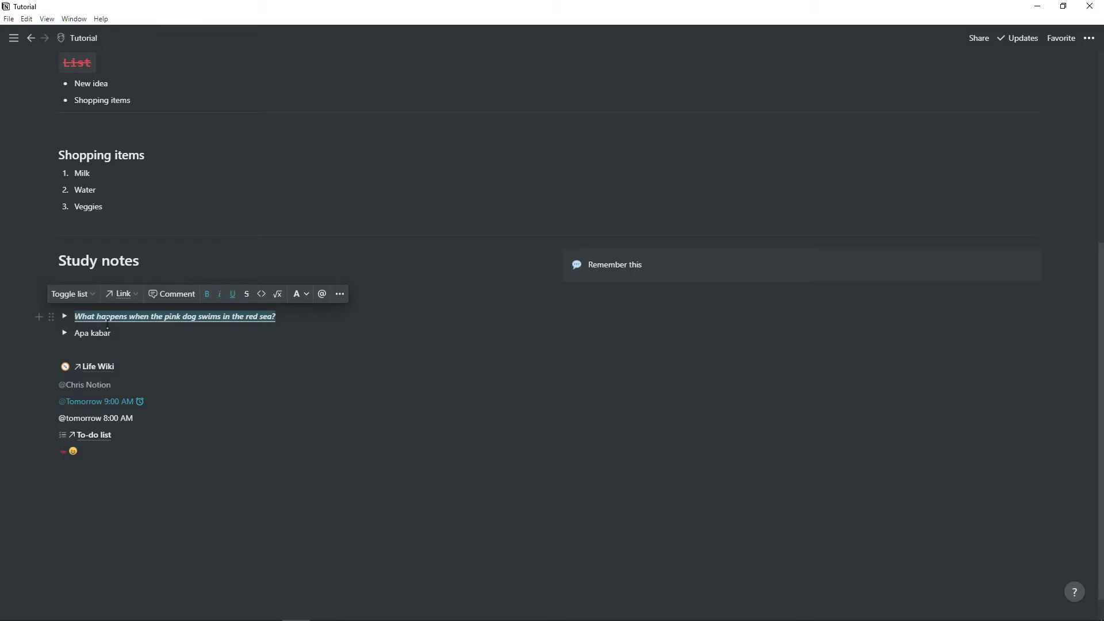
click(165, 501)
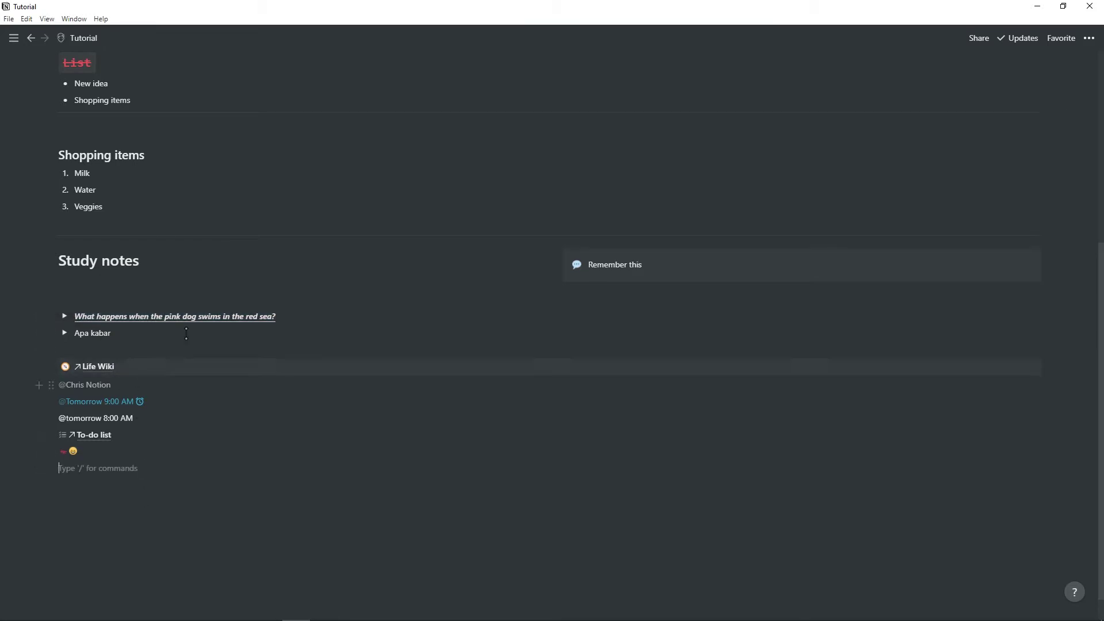
Step: Link the pink dog question's text to the Life Wiki page
drag(275, 316, 74, 317)
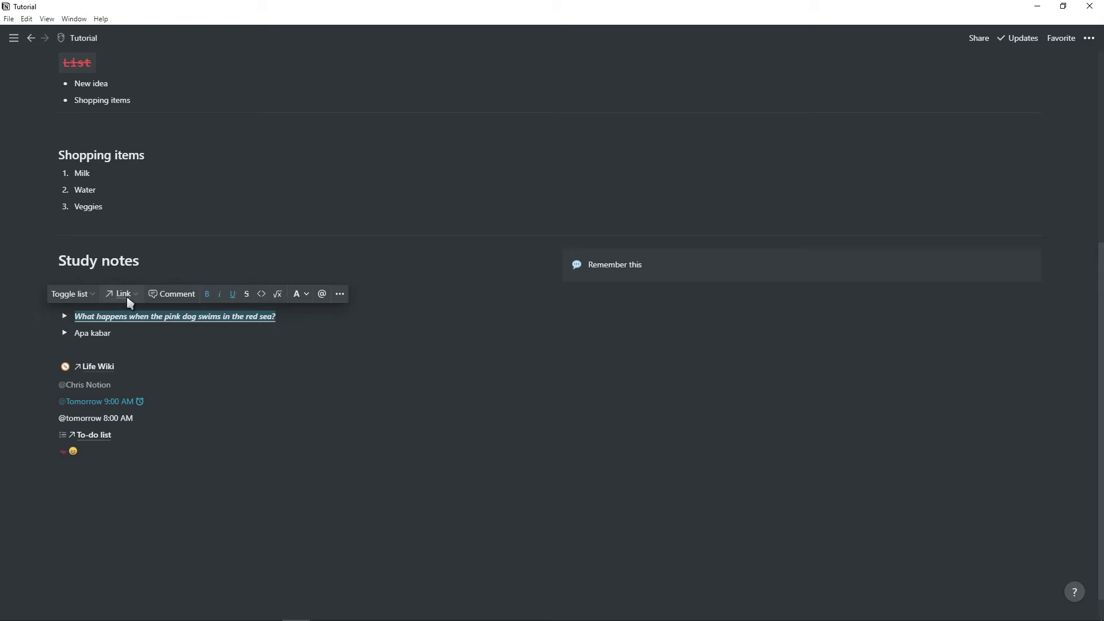
click(127, 294)
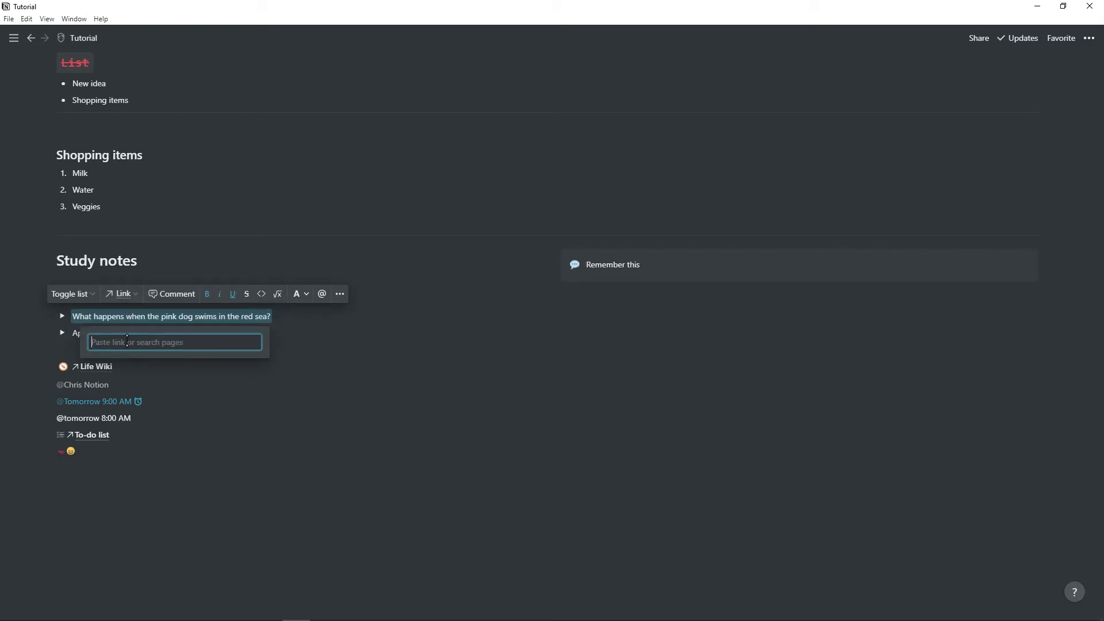
text(life)
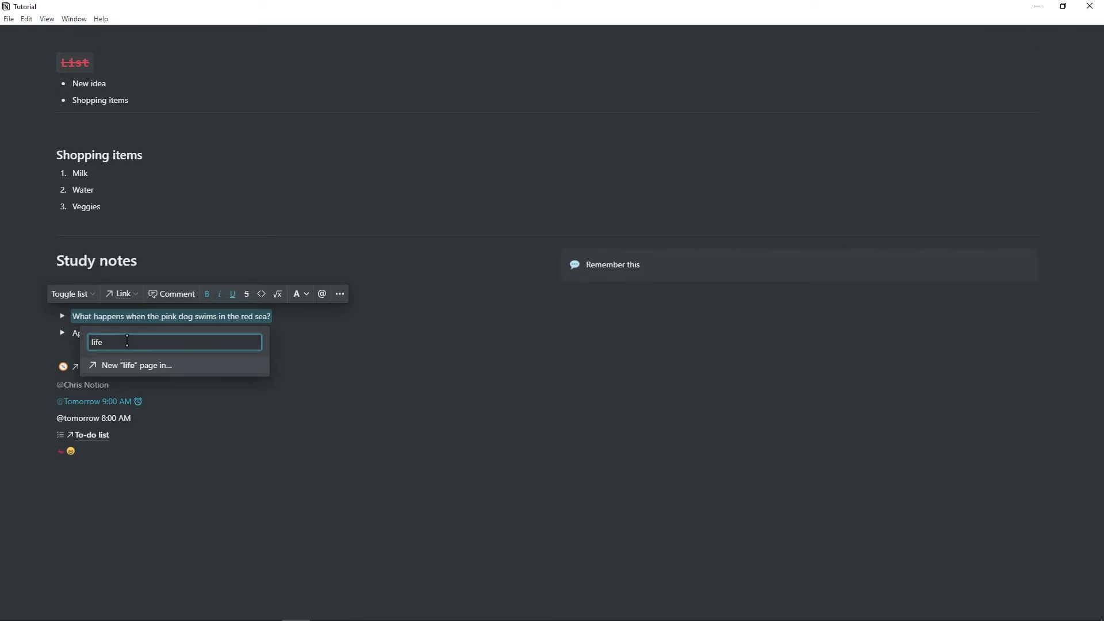
click(123, 382)
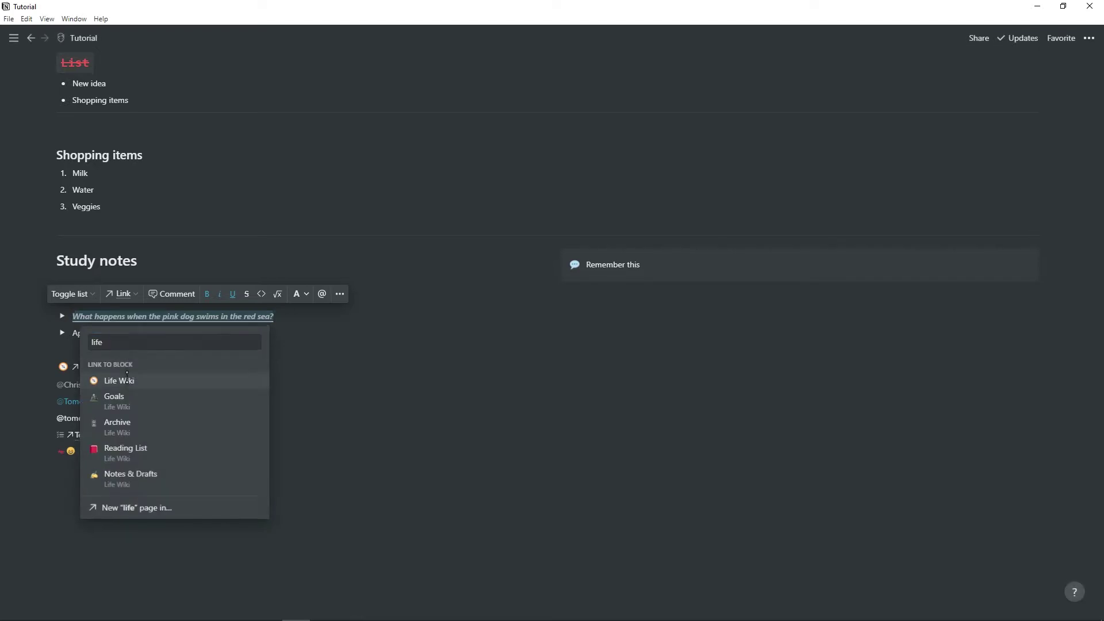
Step: Follow the pink dog question's link to Life Wiki, and return to the linking page through its backlink
click(175, 318)
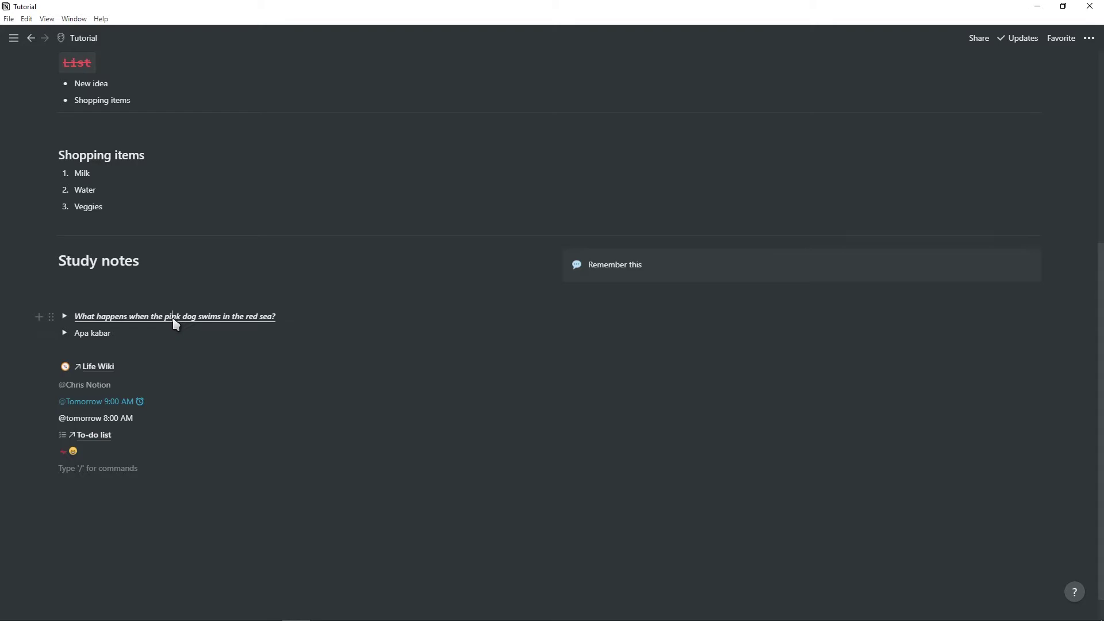
click(173, 318)
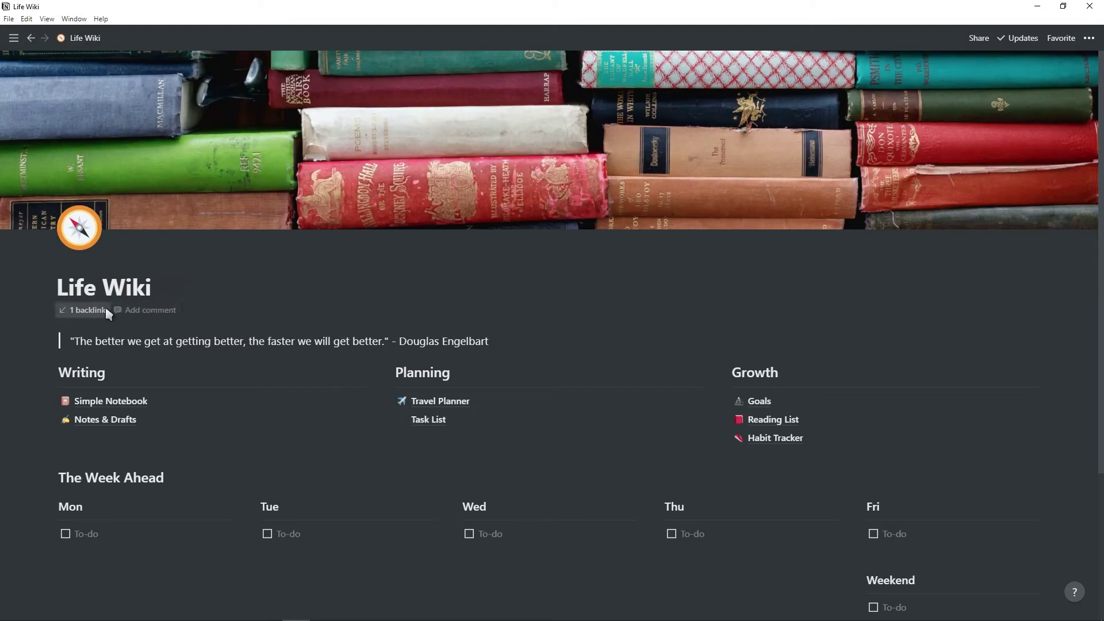
click(83, 310)
click(55, 343)
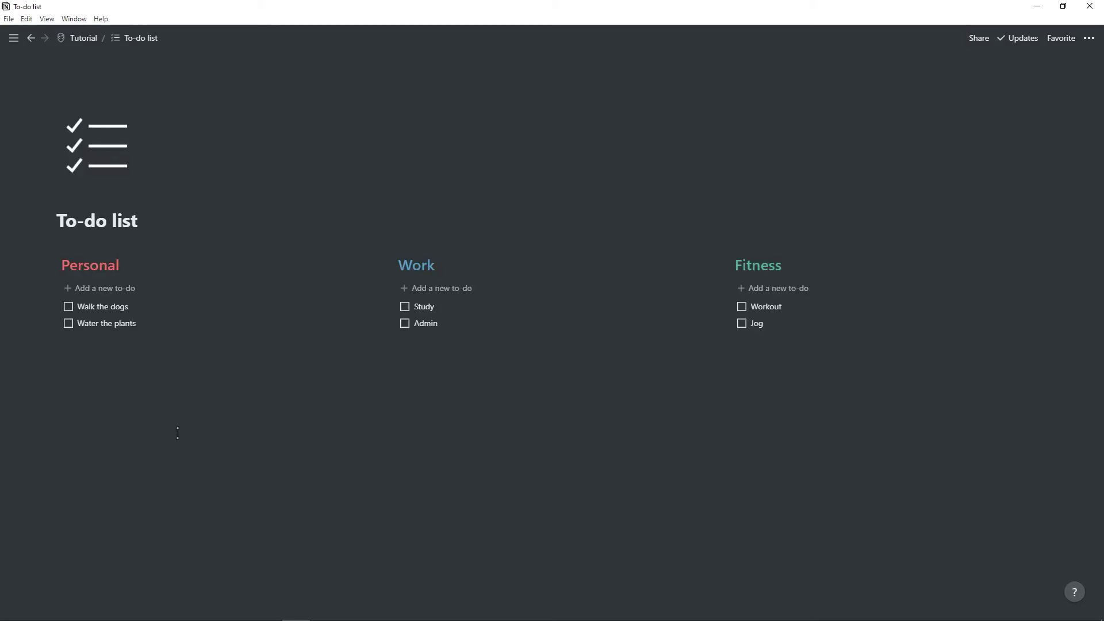
Step: Insert an inline table database beneath the Personal, Work and Fitness columns of the To-do list page
click(178, 433)
key(Return)
key(Return)
text(/)
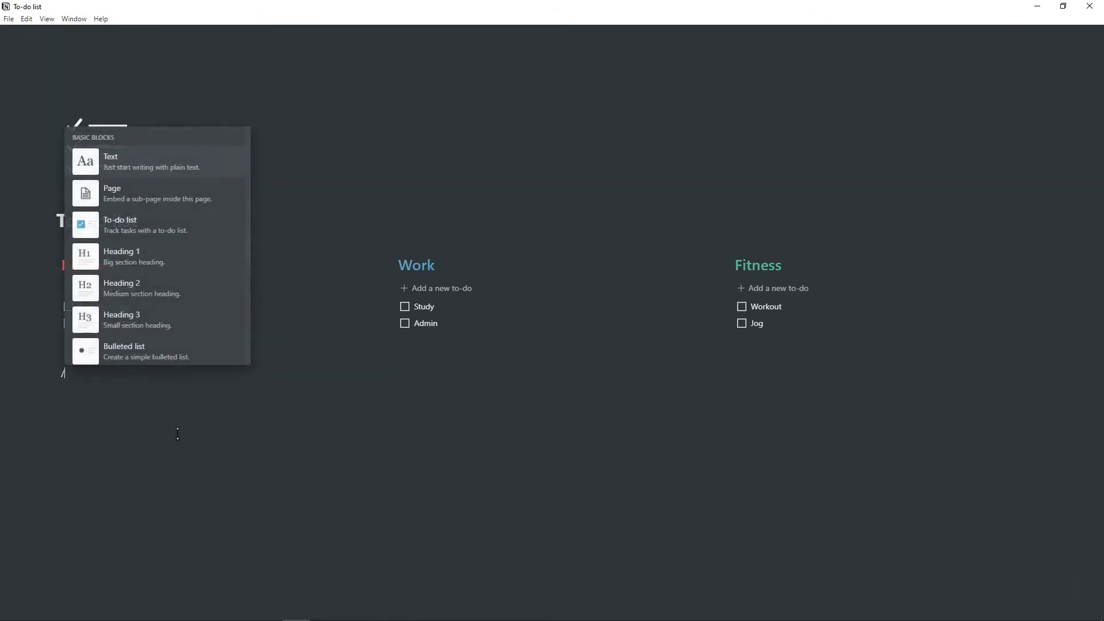
scroll(188, 257, down, 10)
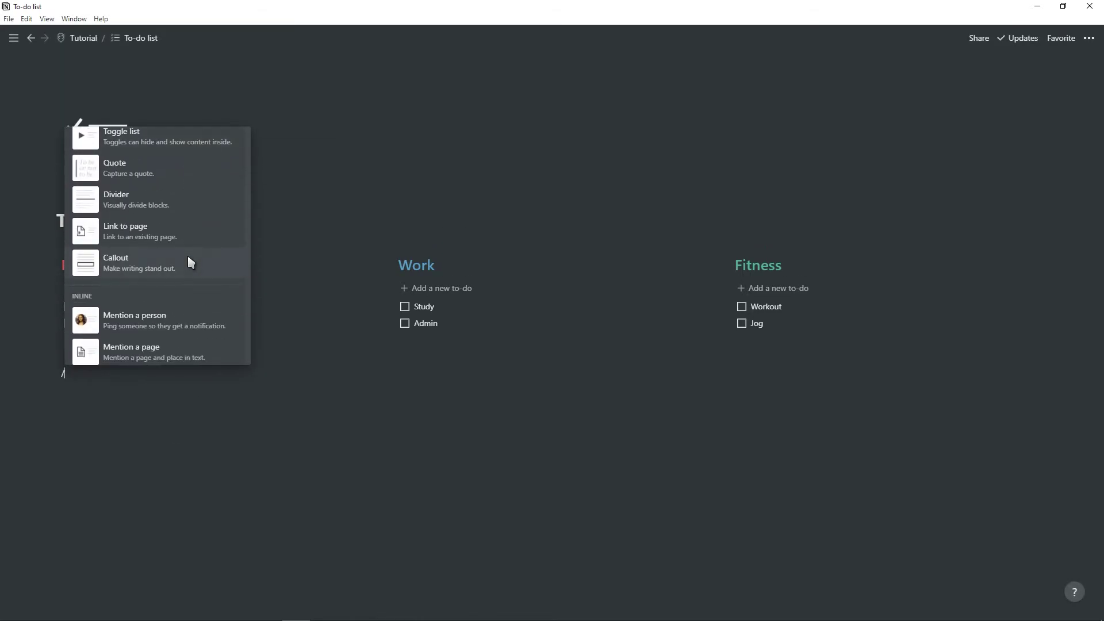
scroll(171, 238, down, 2)
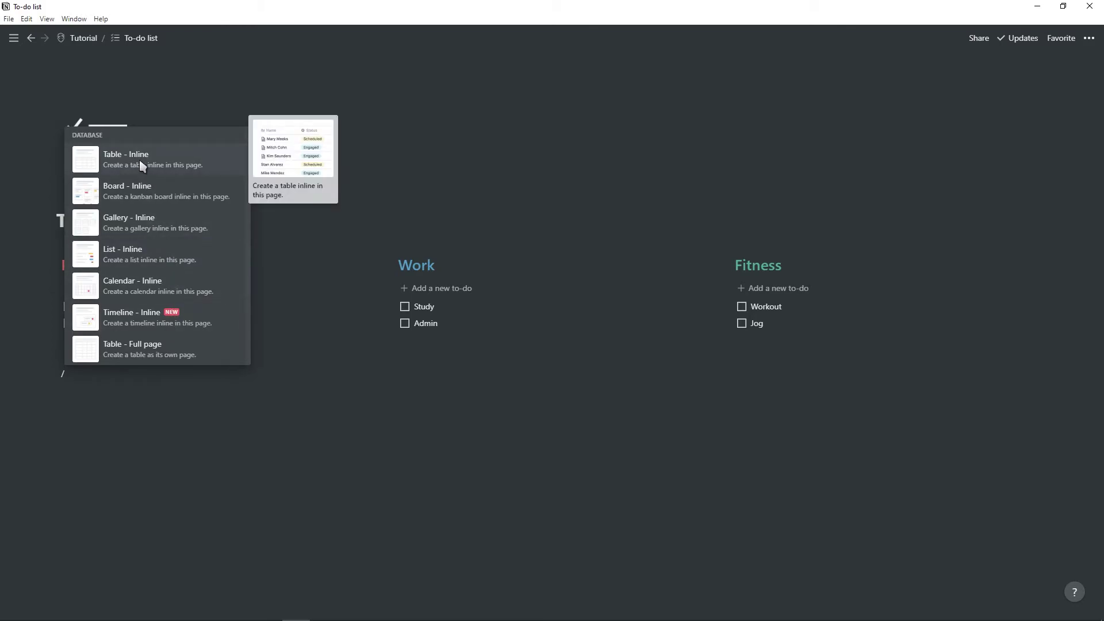
scroll(150, 184, down, 3)
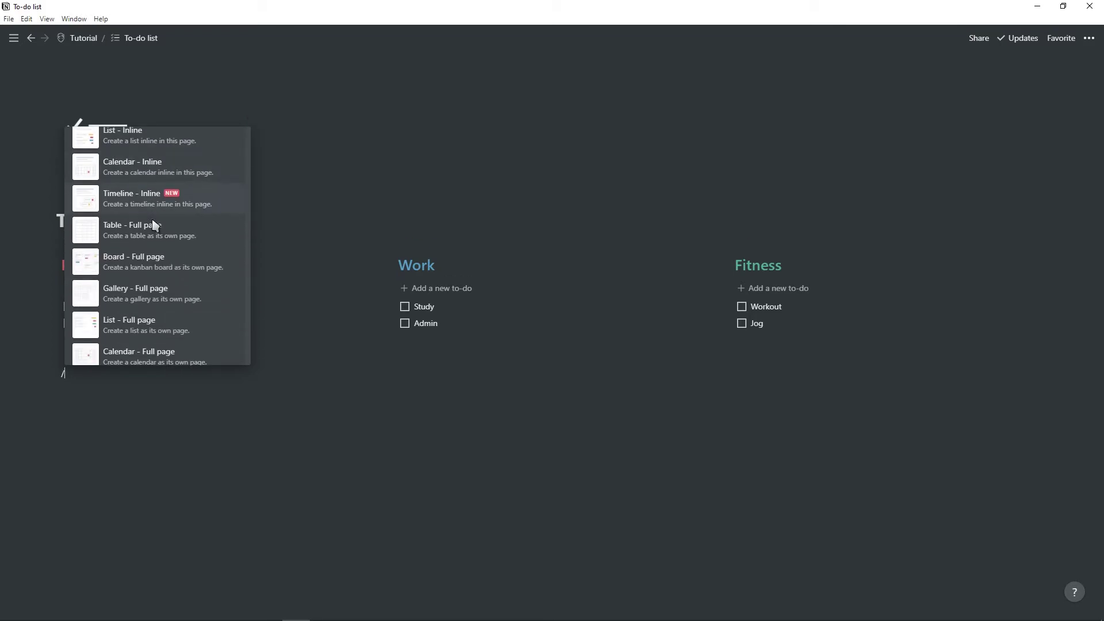
scroll(155, 288, down, 3)
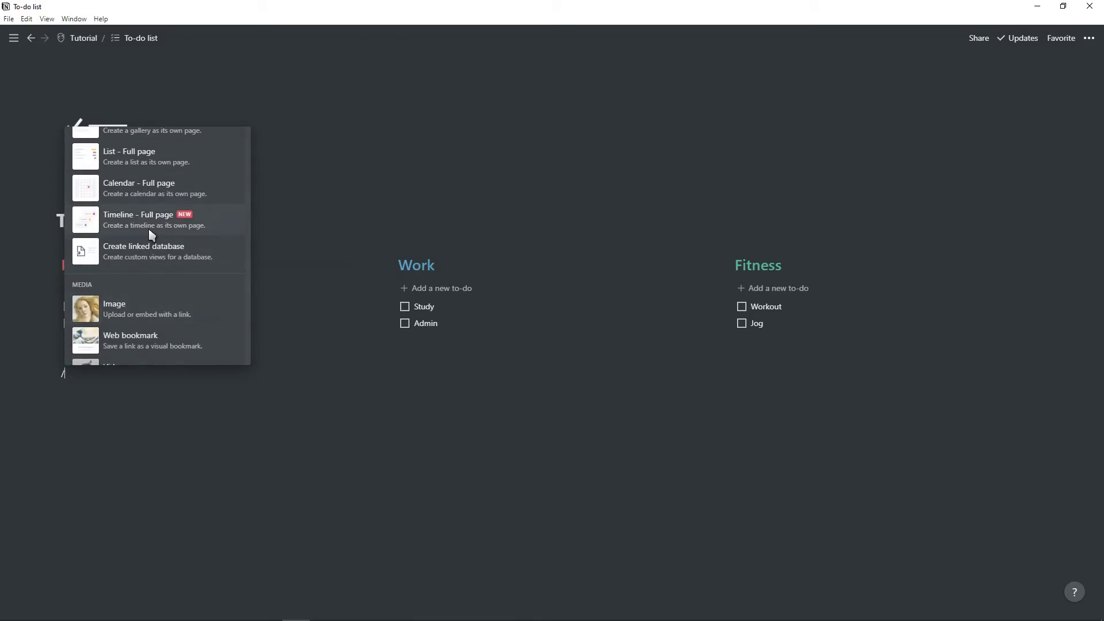
scroll(151, 235, up, 3)
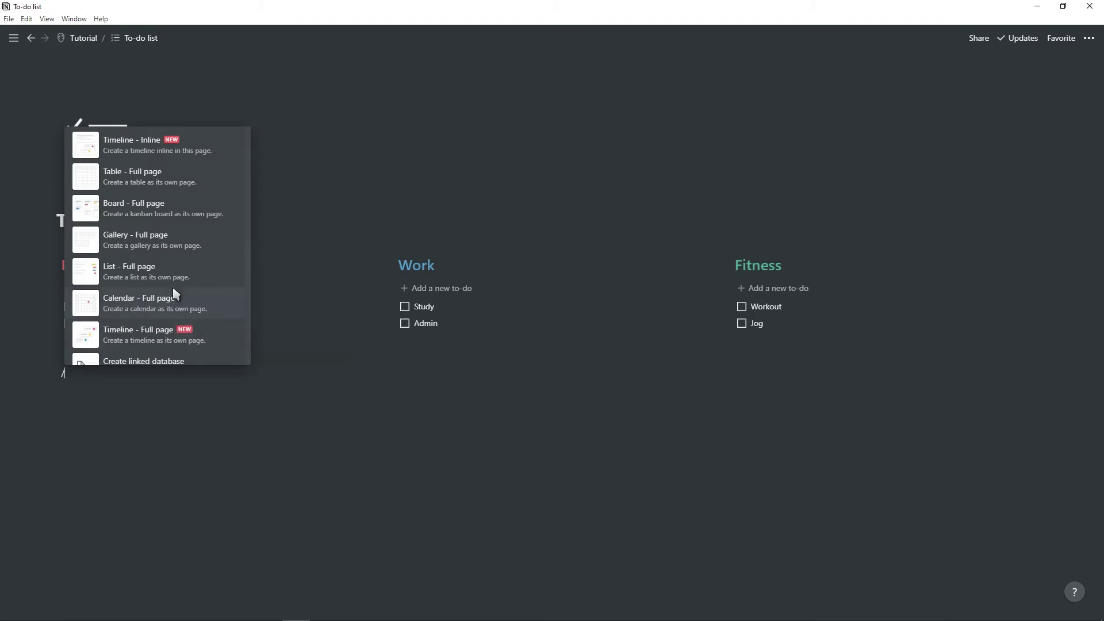
scroll(115, 270, down, 2)
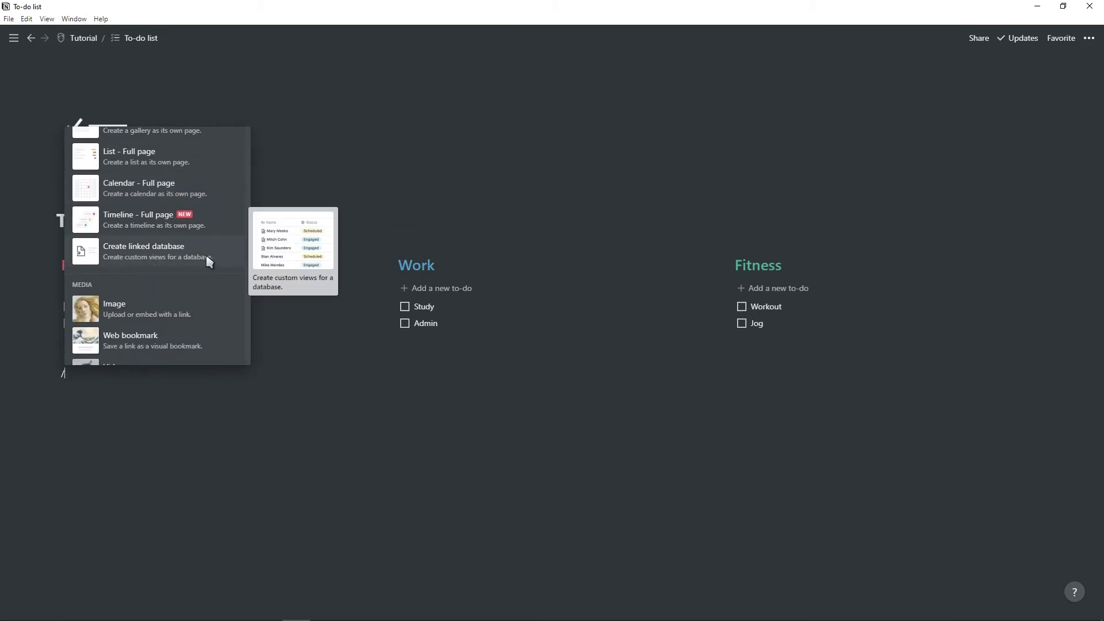
scroll(197, 256, up, 2)
scroll(194, 253, up, 4)
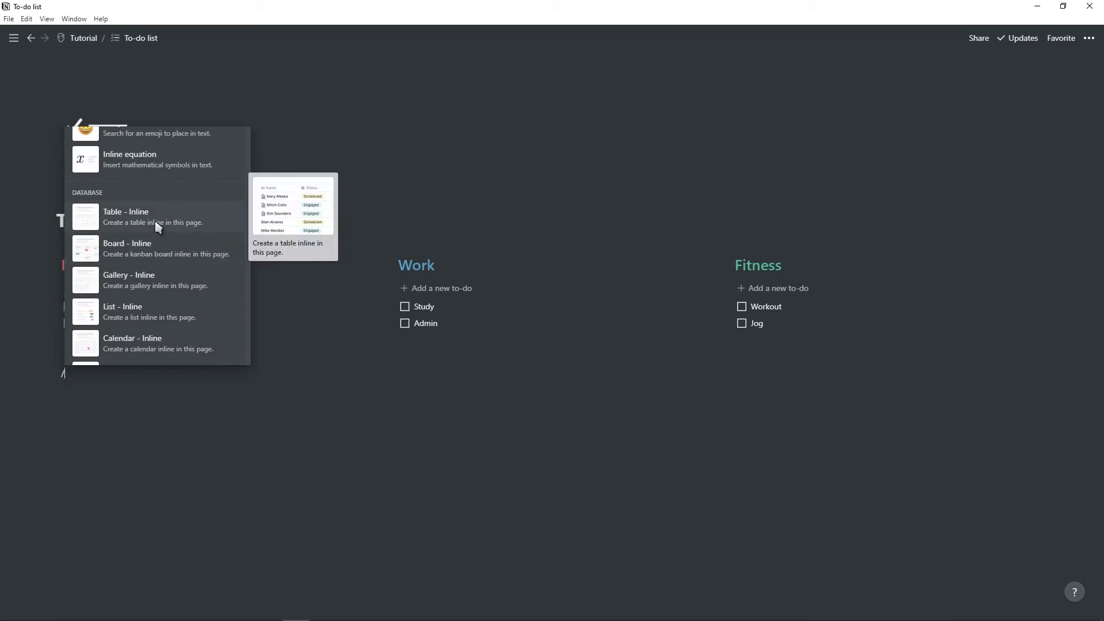
click(155, 223)
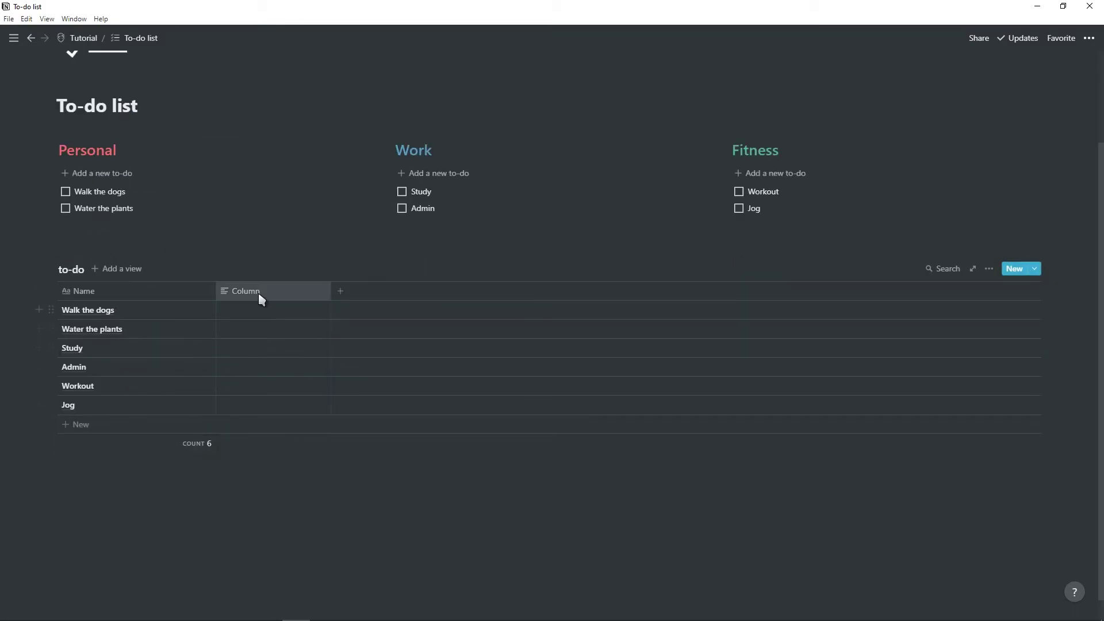
Step: Rename the table's text column as Notes
click(262, 297)
mouse_move(264, 353)
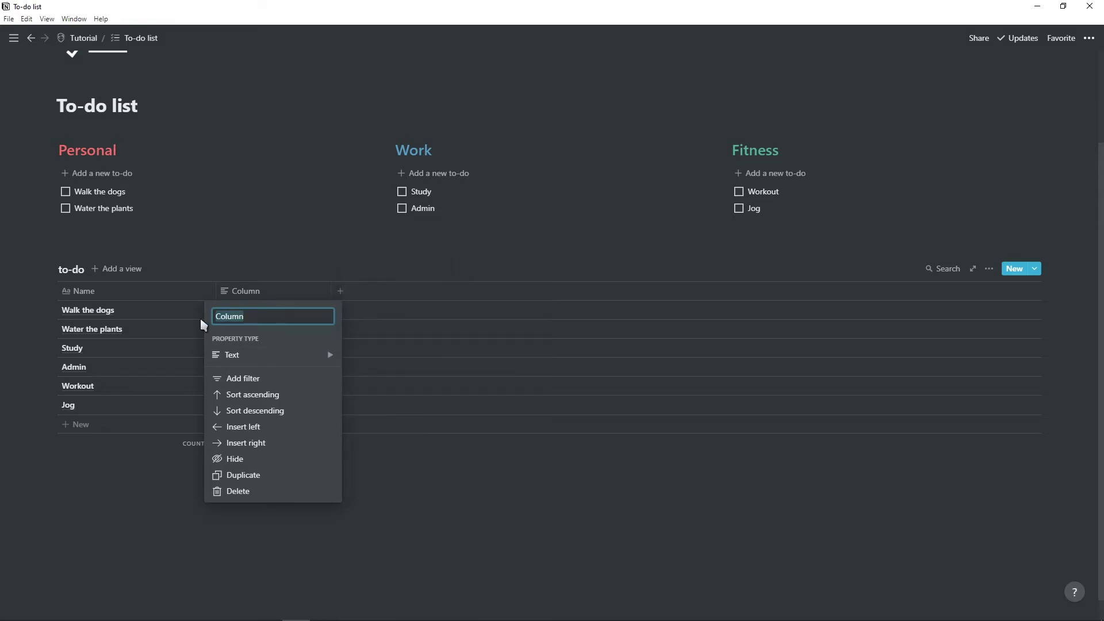
text(Notes)
click(269, 162)
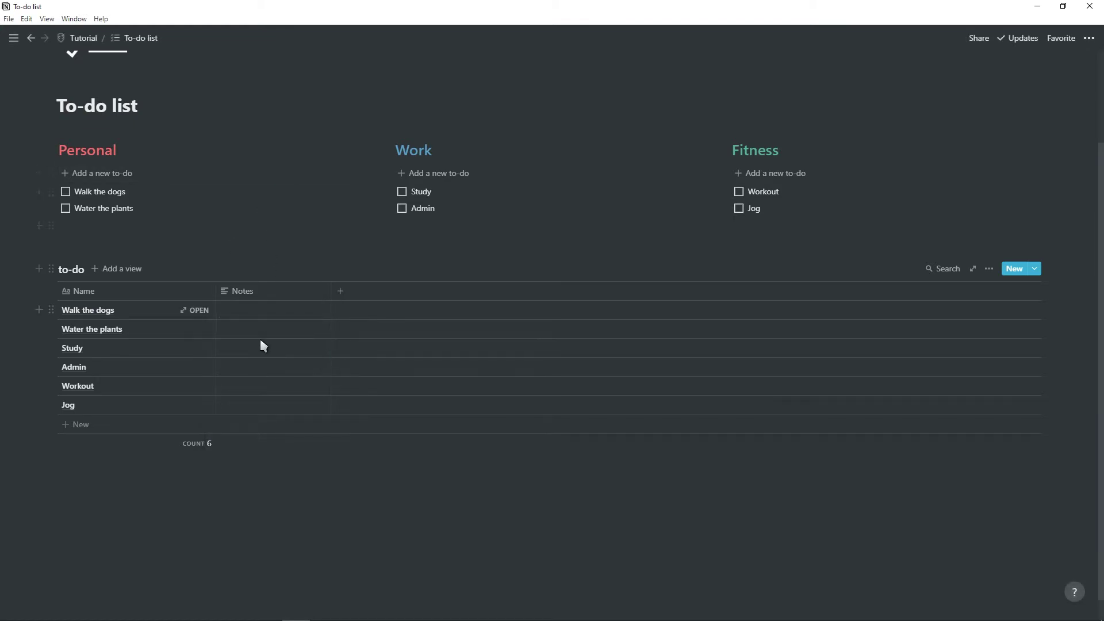
Step: Enter the note "Leg" for Workout and "only the plants inpots" for Water the plants
click(268, 385)
text(Leg)
key(Escape)
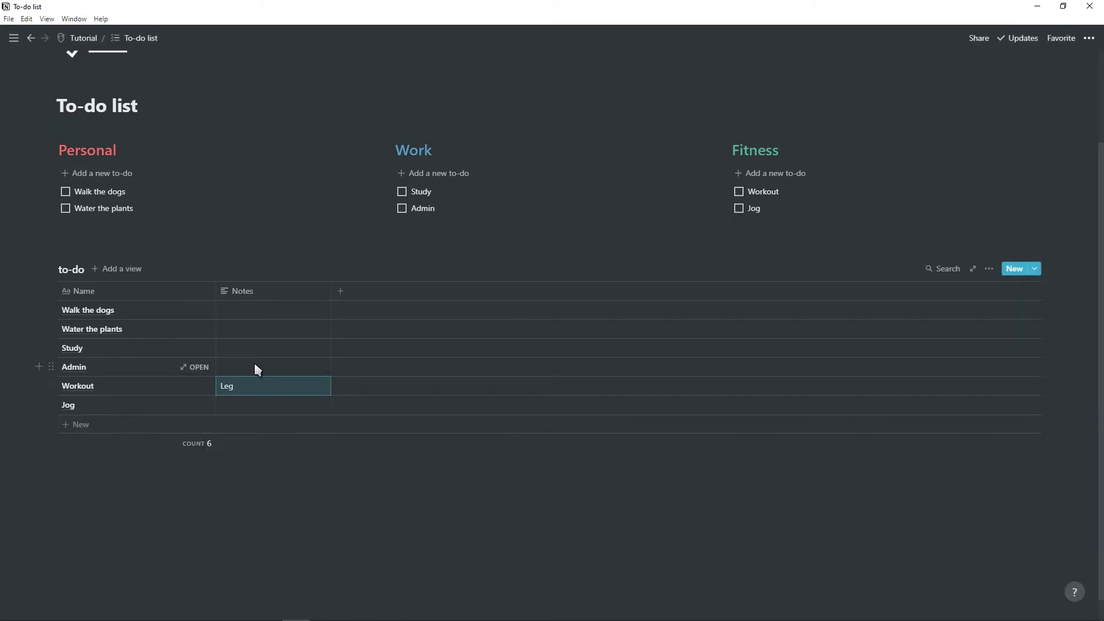
click(258, 329)
text(only the plants inpots)
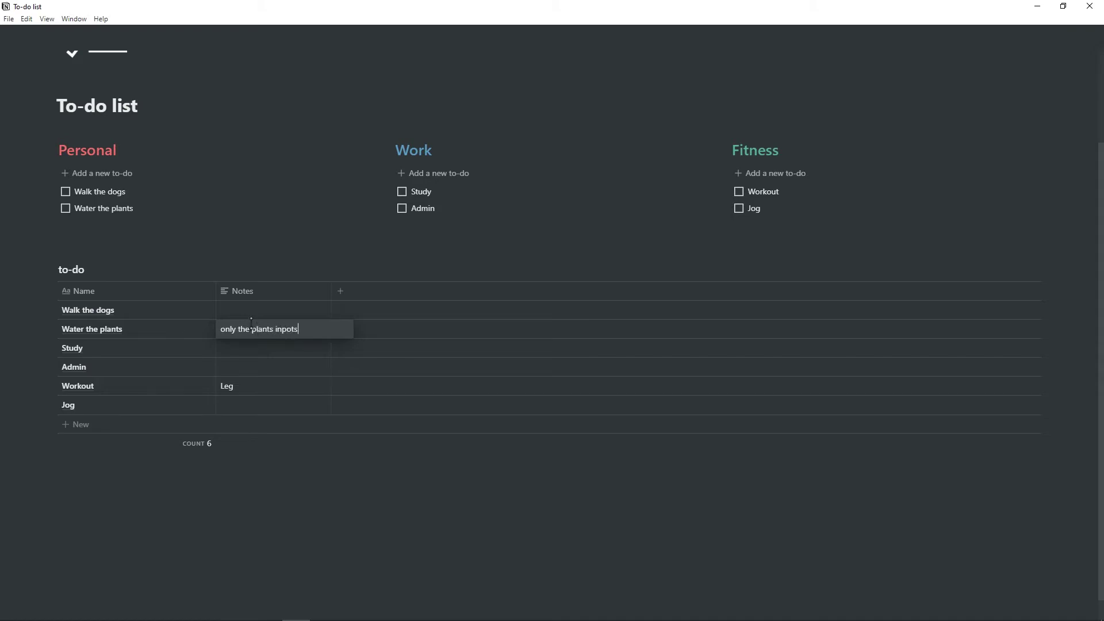
key(Escape)
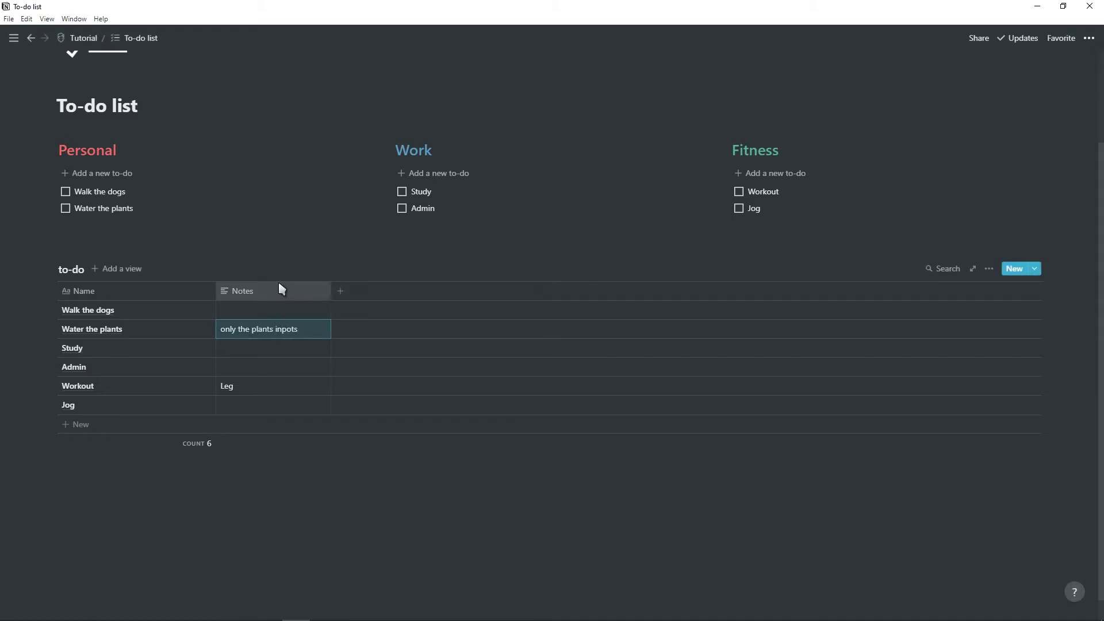
Step: Add a new column after Notes and set its property type to Number
click(340, 291)
mouse_move(362, 354)
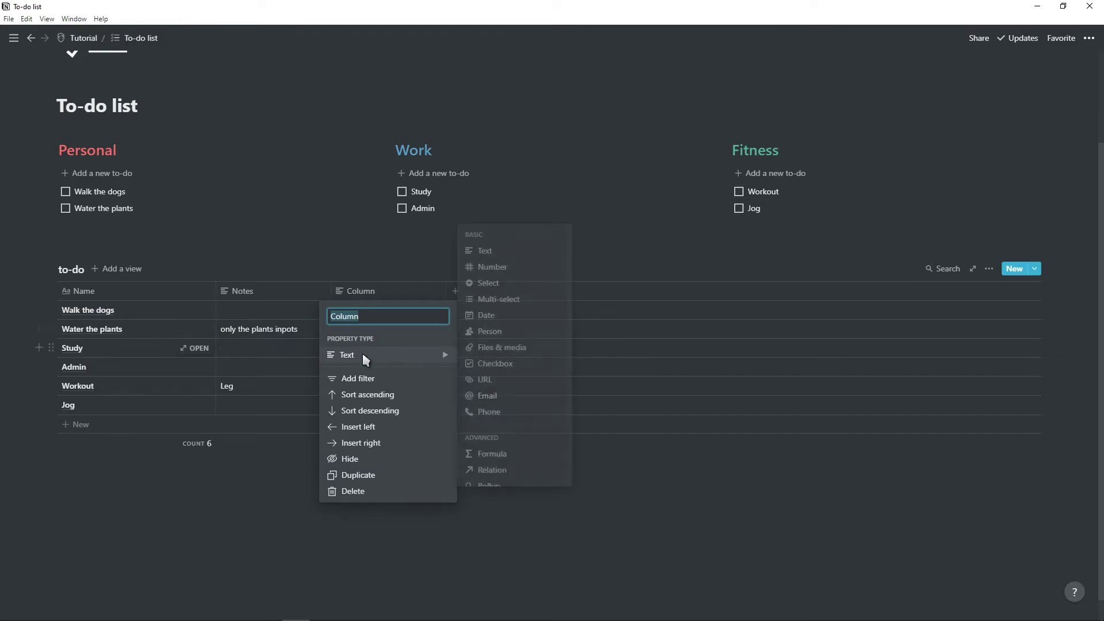
click(529, 268)
Step: Format the number column as Dollar and enter 10 for Walk the dogs
click(385, 295)
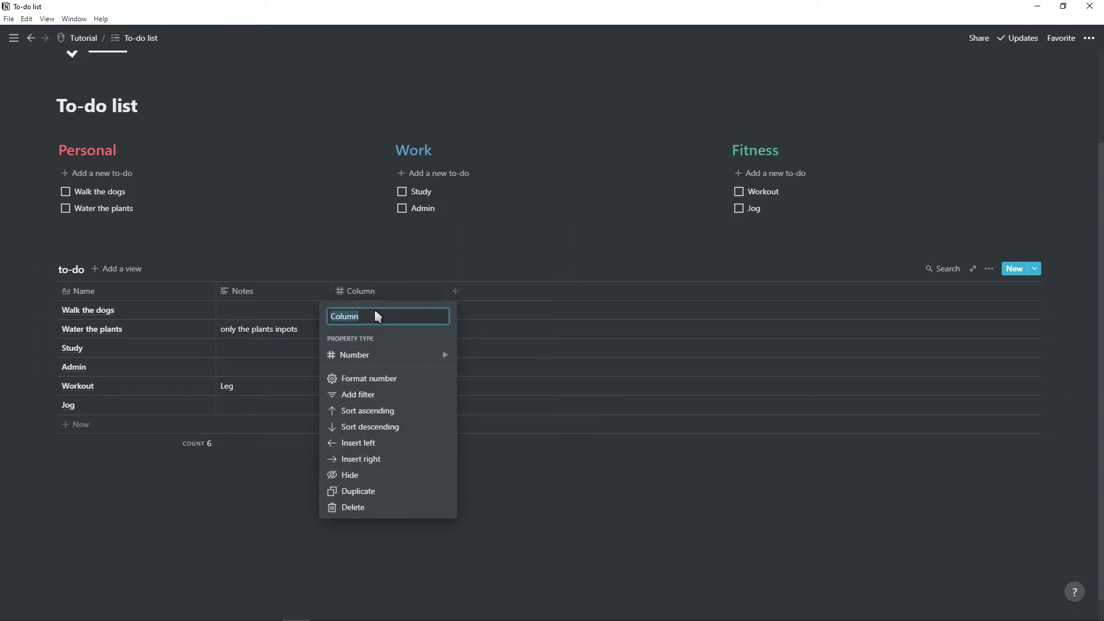
click(361, 379)
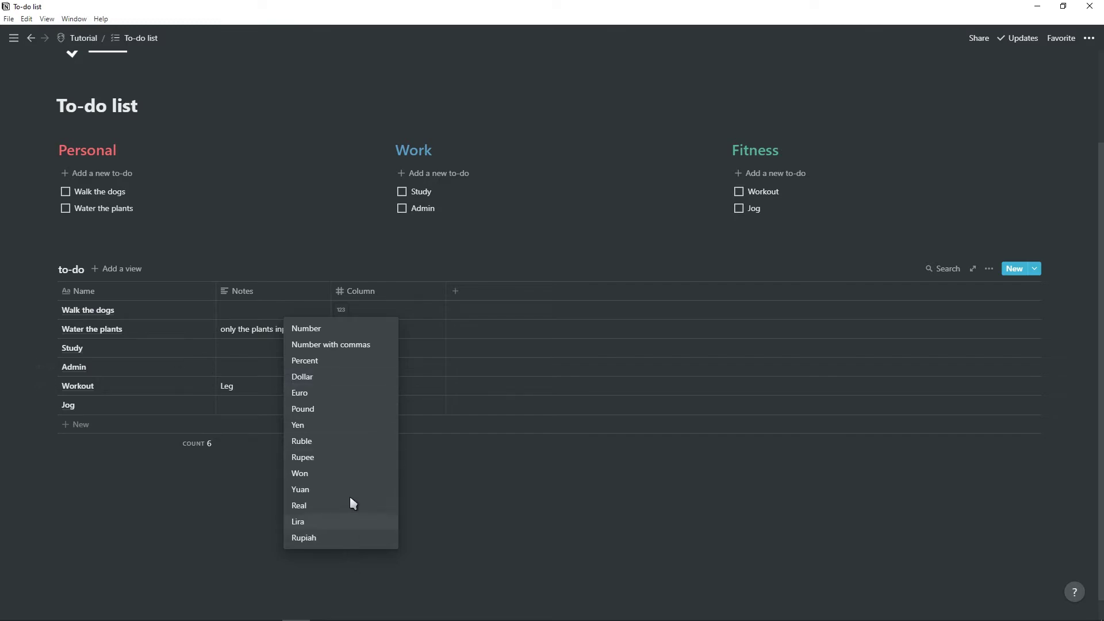
click(357, 377)
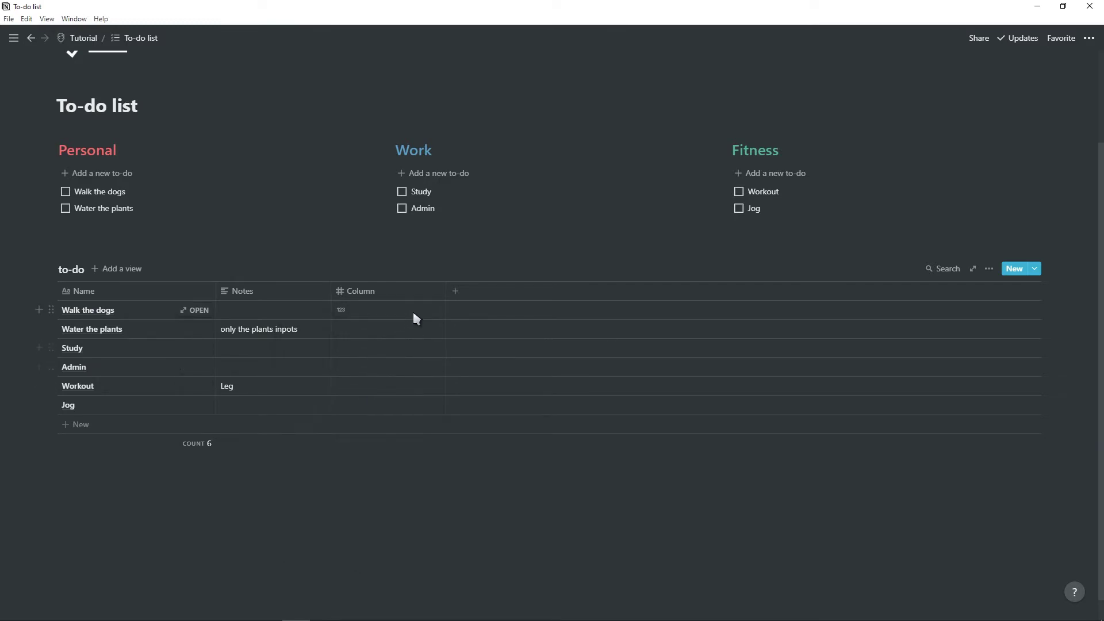
click(379, 310)
text(10)
key(Return)
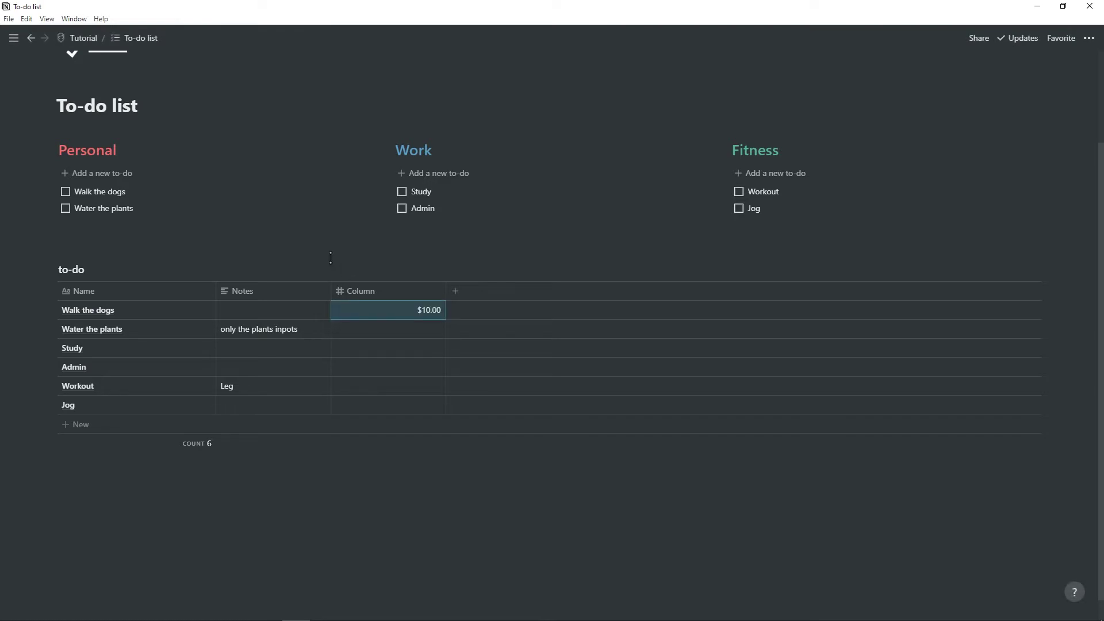
Step: Change the number column's format from currency to plain Number
click(361, 295)
click(357, 377)
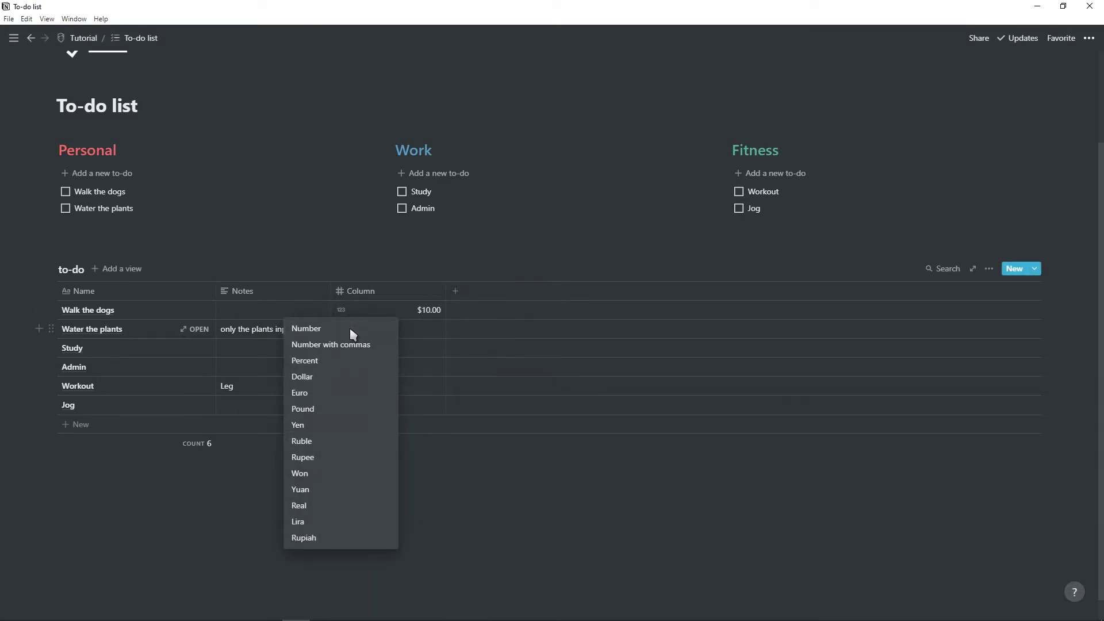
click(350, 329)
Step: Add a new column with the Select property type and name it Type
click(460, 288)
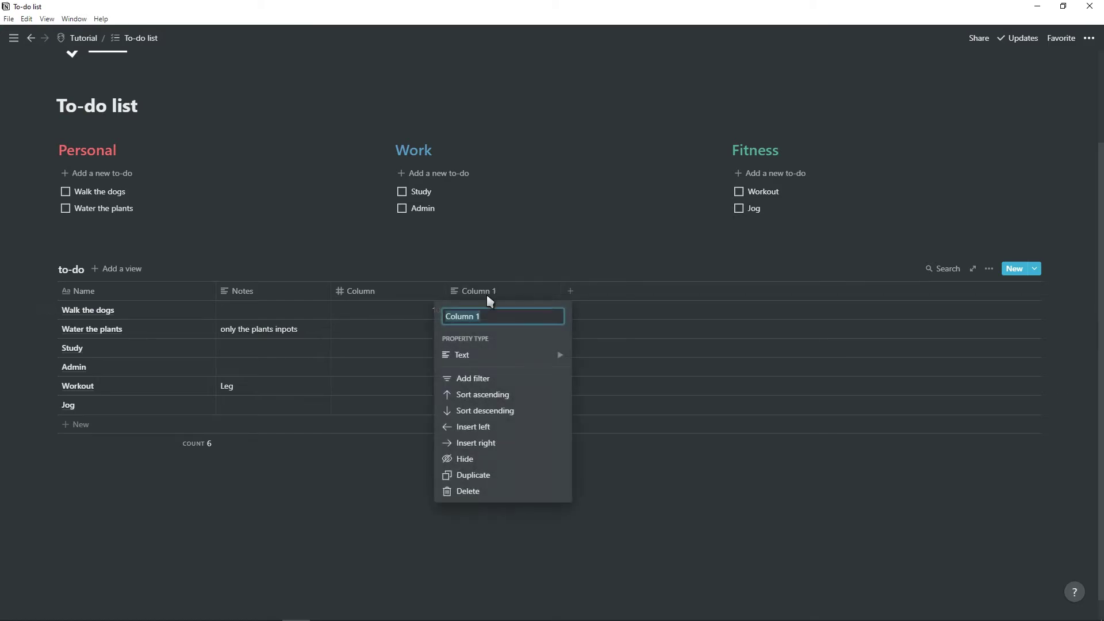
click(500, 355)
click(626, 288)
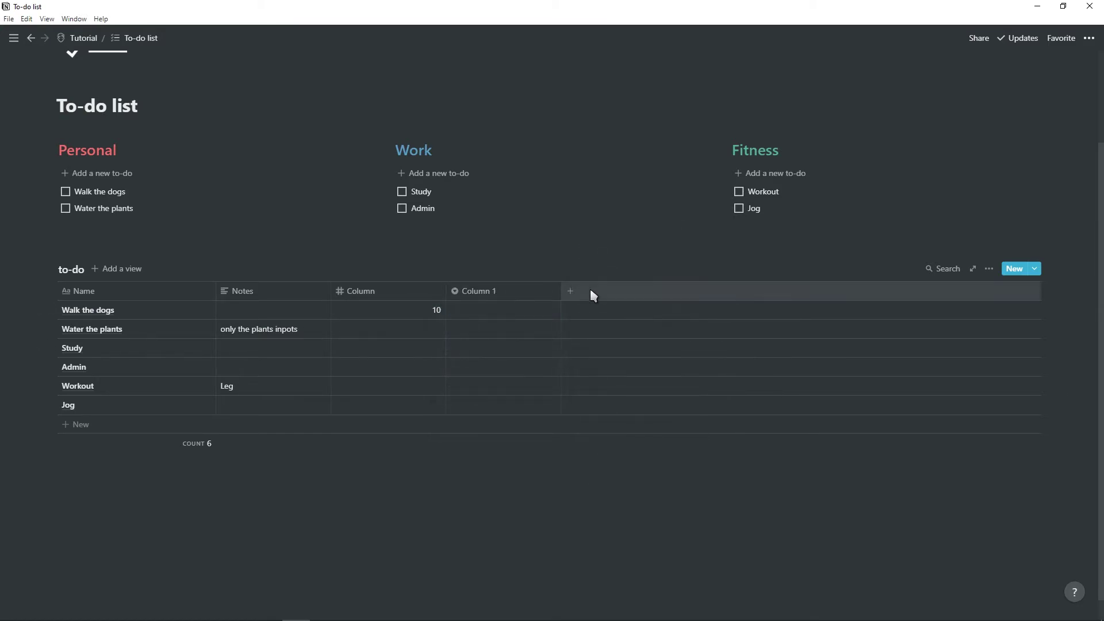
click(492, 286)
text(Type)
key(Return)
Step: Create the Type options personal, work and fitness from the Walk the dogs row
click(489, 309)
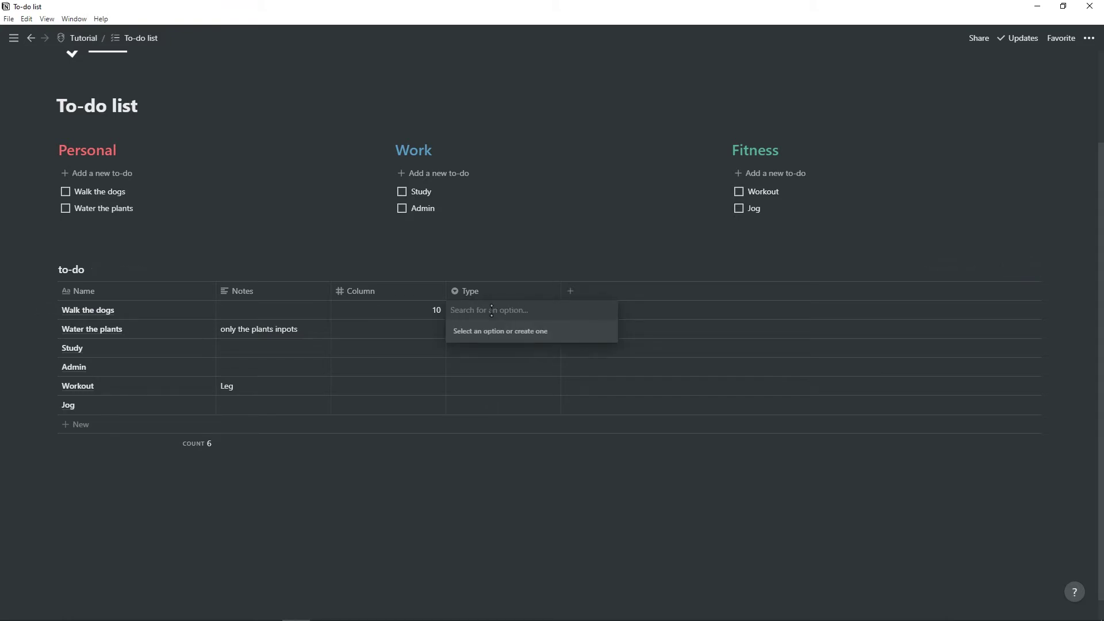
text(personal)
click(508, 347)
click(512, 310)
text(work)
click(526, 346)
click(520, 315)
text(fitness)
click(514, 346)
click(520, 314)
key(Escape)
Step: Color the Type options: personal red, work blue and fitness green
click(504, 308)
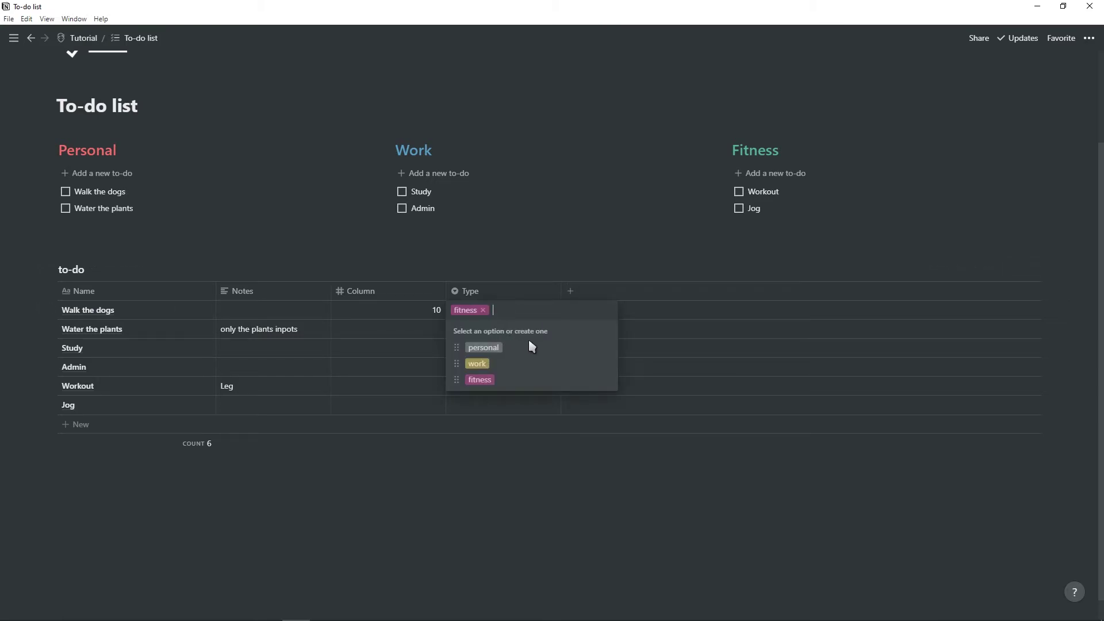
click(607, 347)
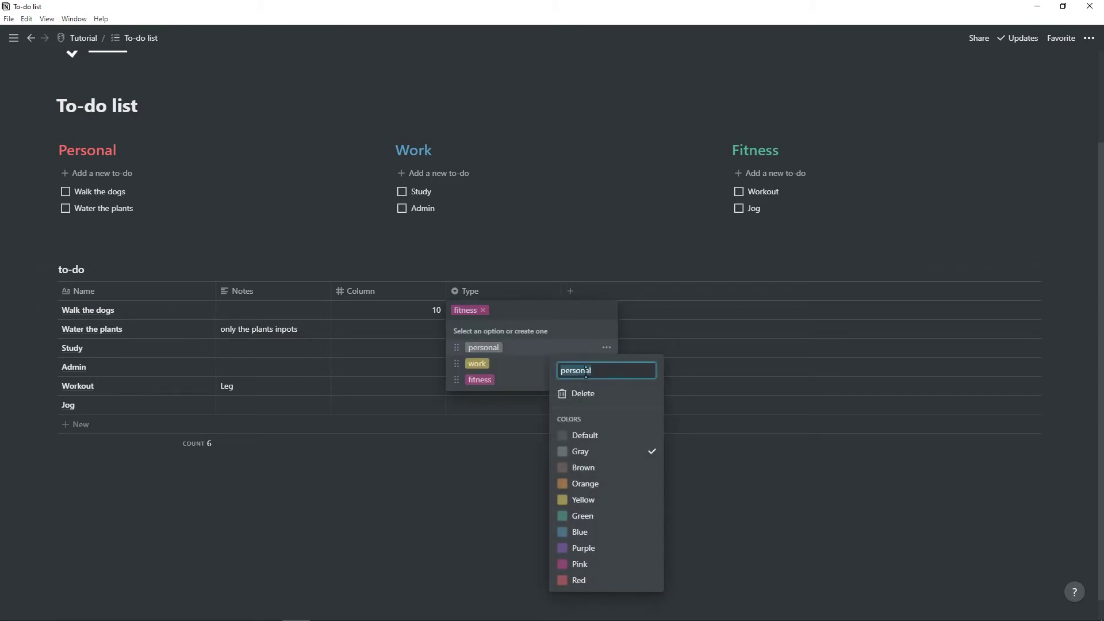
click(578, 579)
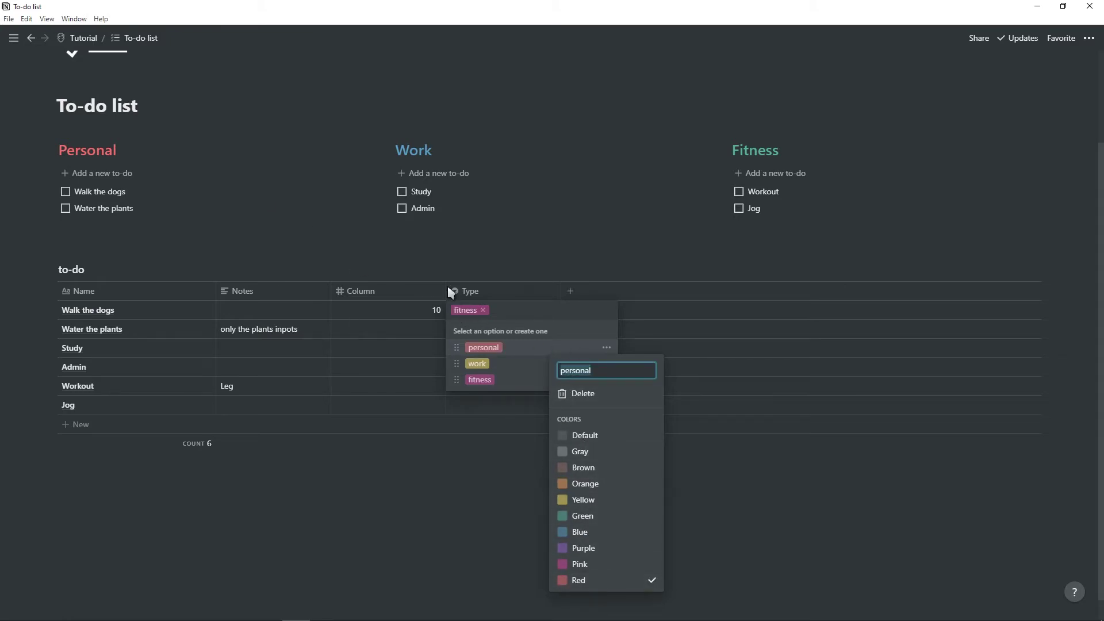
click(588, 263)
click(606, 363)
click(579, 545)
key(Escape)
click(607, 379)
click(574, 293)
key(Escape)
key(Escape)
Step: Set Type to personal for Walk the dogs and Water the plants, work for Study and Admin, and fitness for Workout and Jog
click(495, 308)
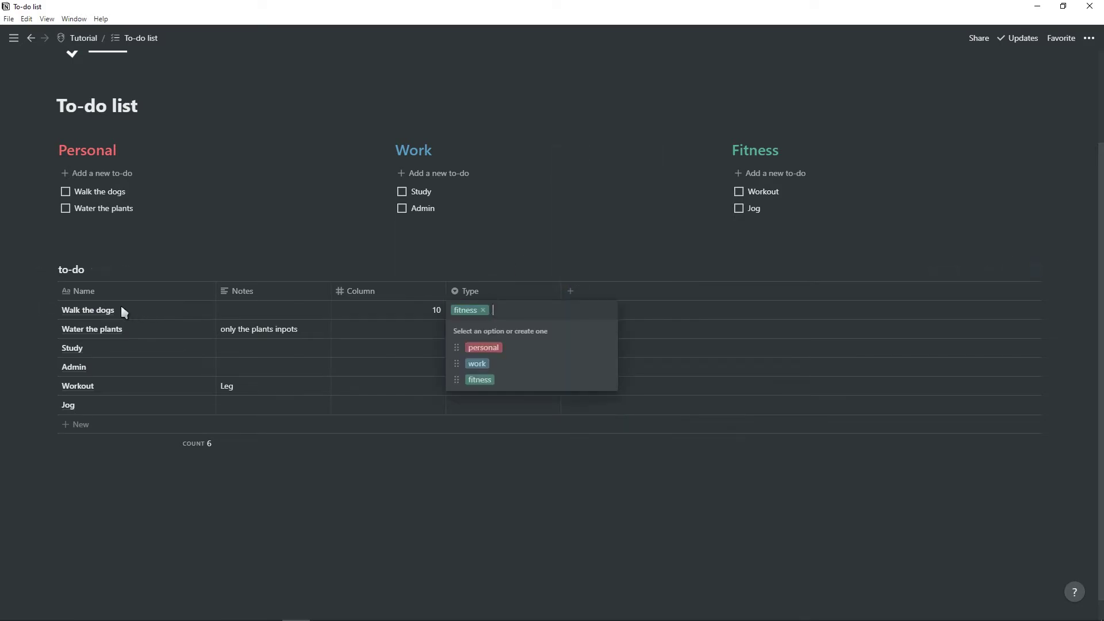
click(486, 348)
click(475, 328)
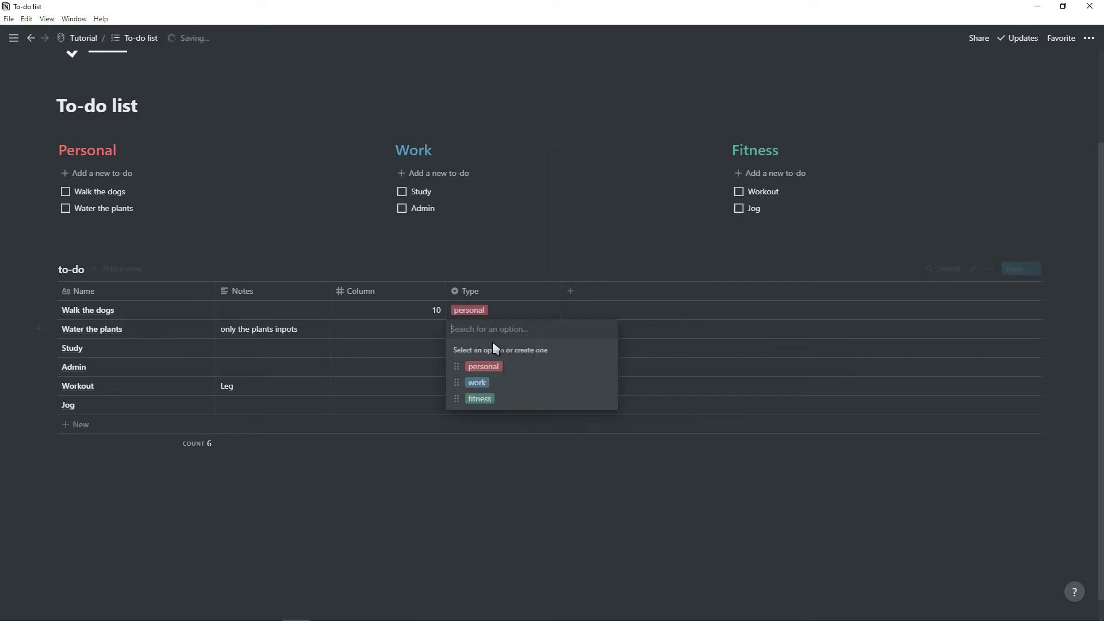
click(503, 366)
click(493, 349)
click(477, 402)
click(480, 366)
click(477, 420)
click(478, 386)
click(480, 455)
click(480, 405)
click(480, 474)
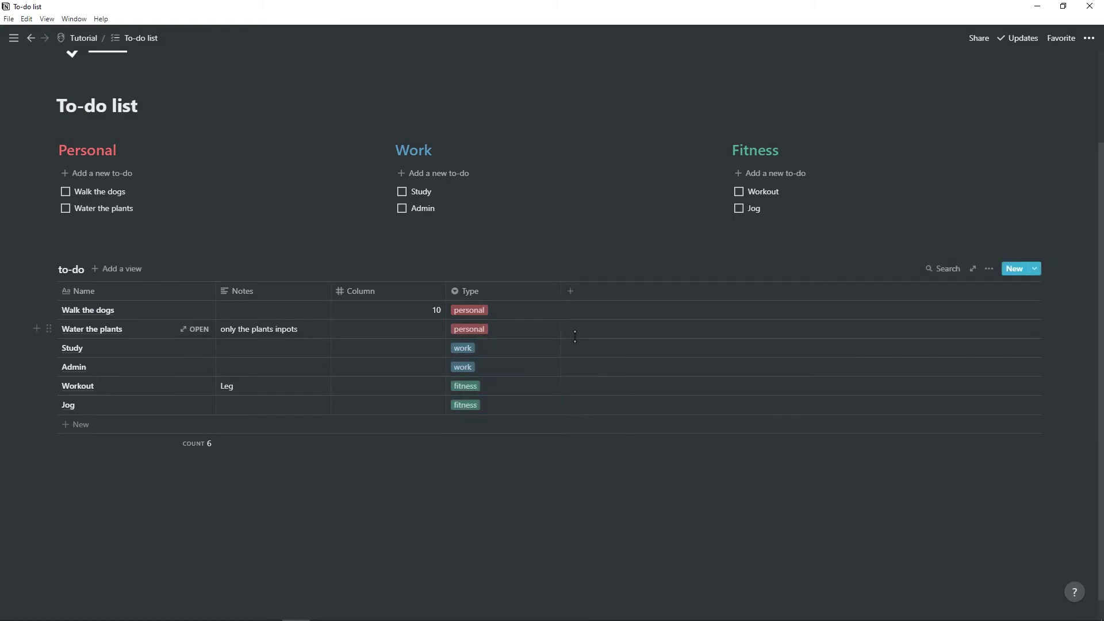
Step: Add a new column with the Multi-select property type and name it Urgency
click(578, 292)
mouse_move(575, 354)
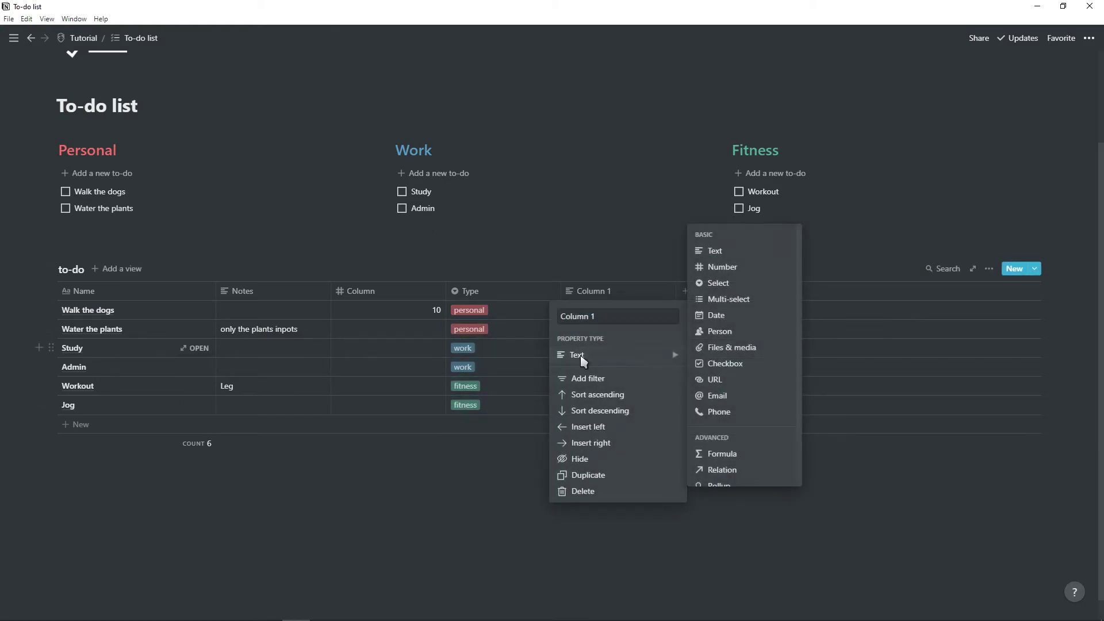
mouse_move(665, 355)
click(740, 300)
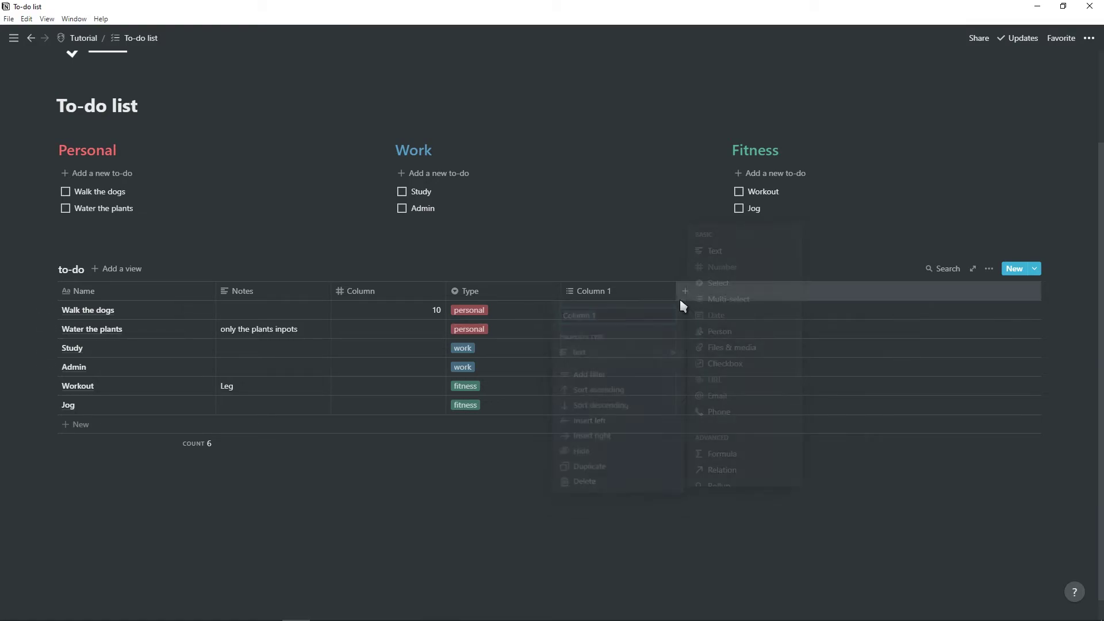
click(617, 288)
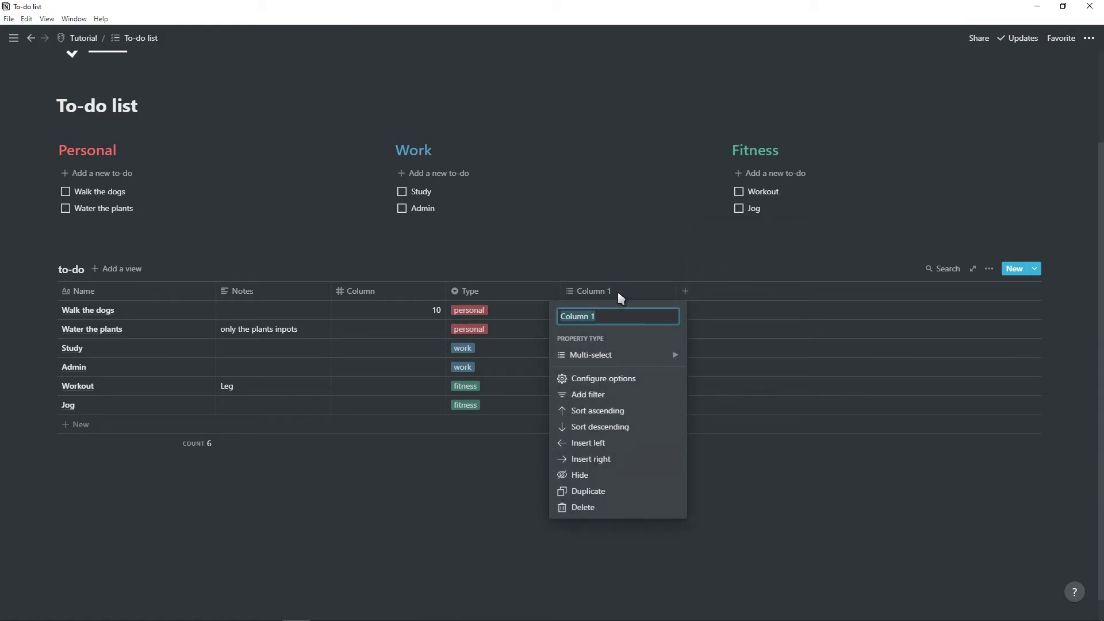
text(UI)
text(rgency)
click(621, 262)
Step: Create the Urgency options Today, Tomorrrow and ASAP from the Walk the dogs row
click(610, 310)
click(608, 293)
click(608, 293)
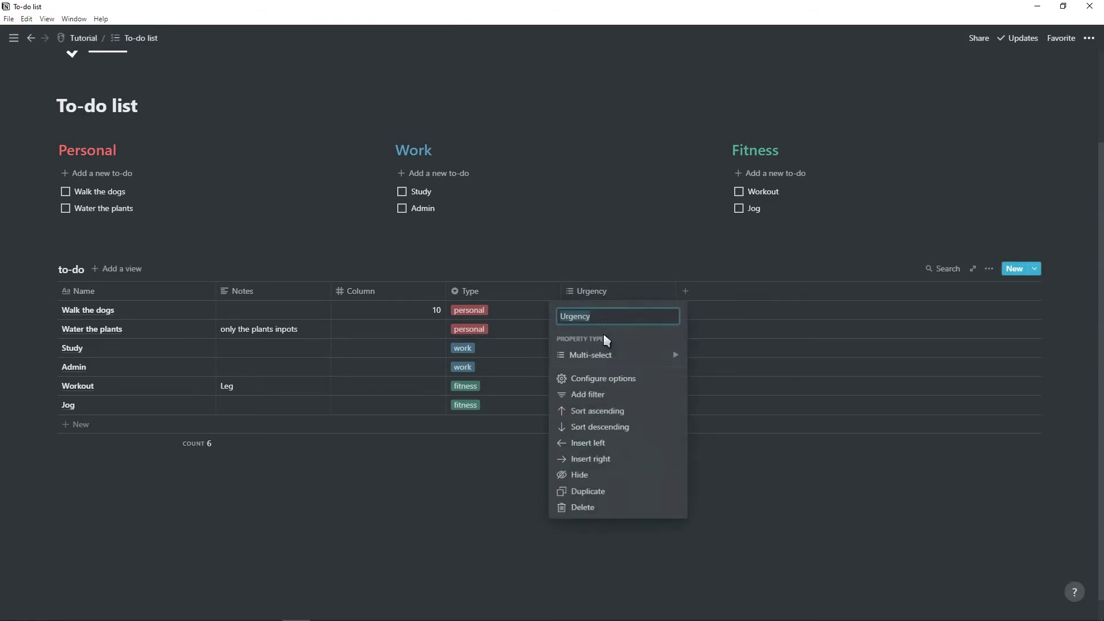
click(596, 378)
text(Today)
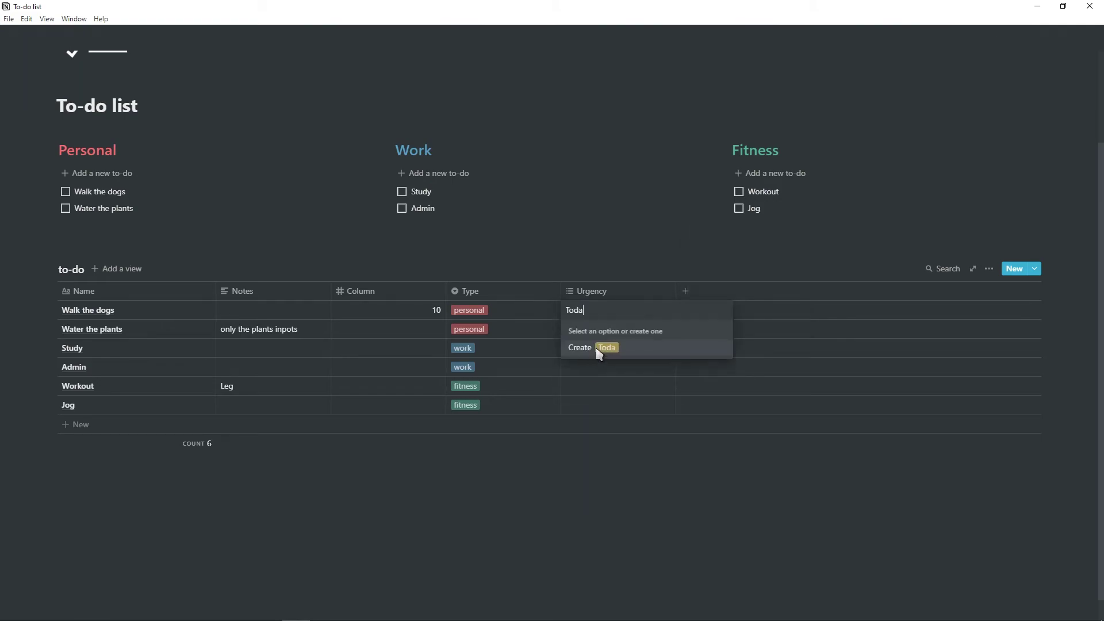
key(Return)
text(Tommrrow)
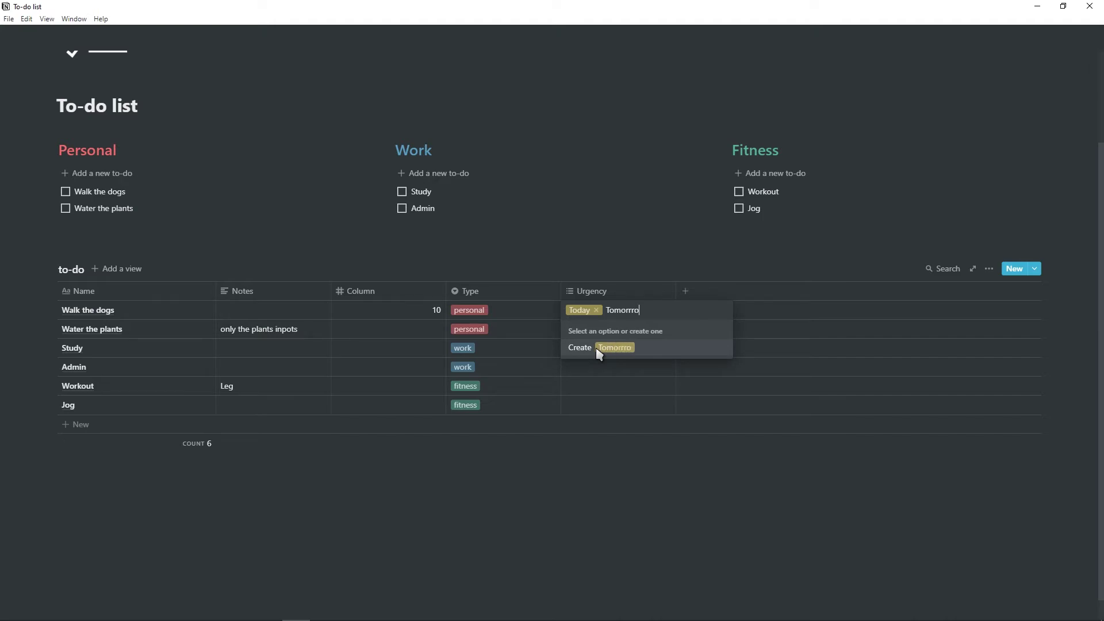
key(Return)
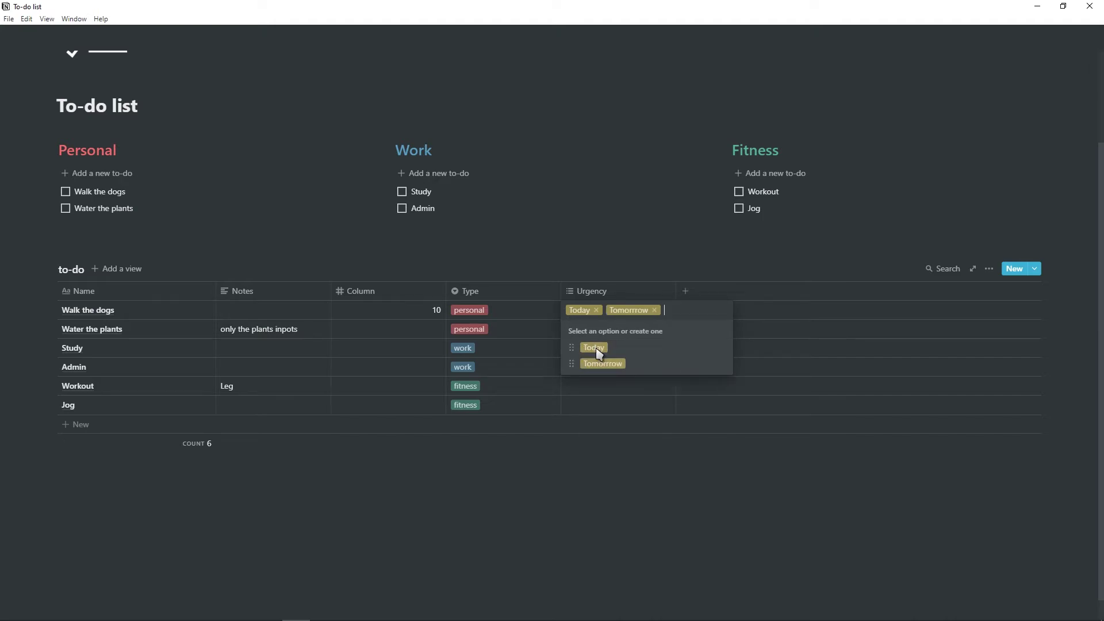
text(ASA)
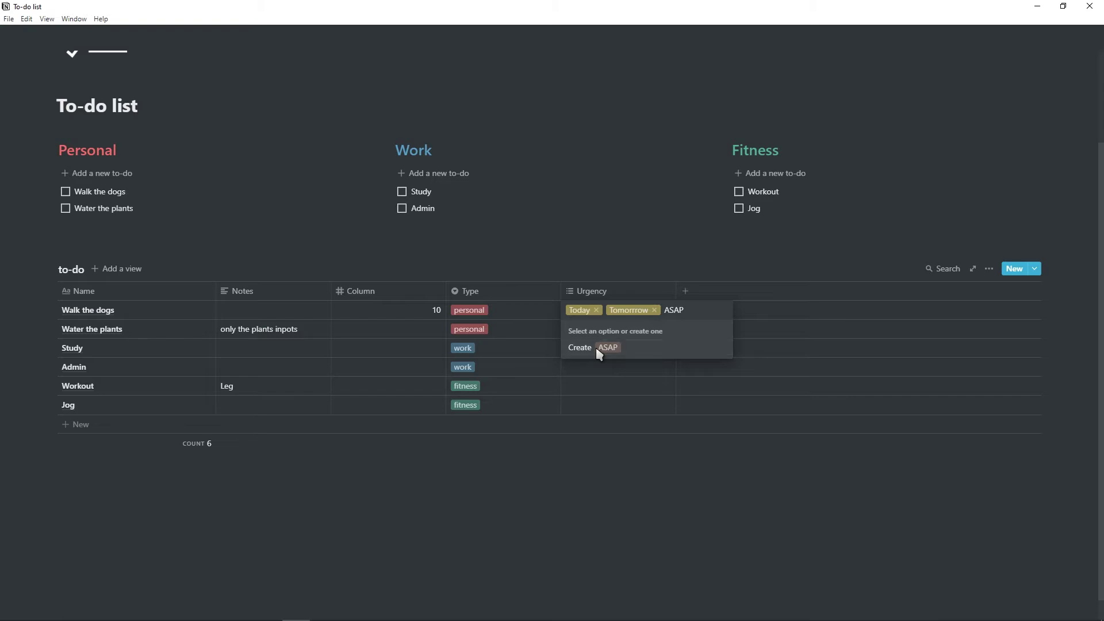
text(P)
key(Return)
Step: Color the Urgency options: Today orange, Tomorrrow green and ASAP red
click(721, 392)
click(640, 381)
click(722, 360)
click(709, 497)
click(654, 391)
click(722, 377)
click(697, 310)
click(637, 246)
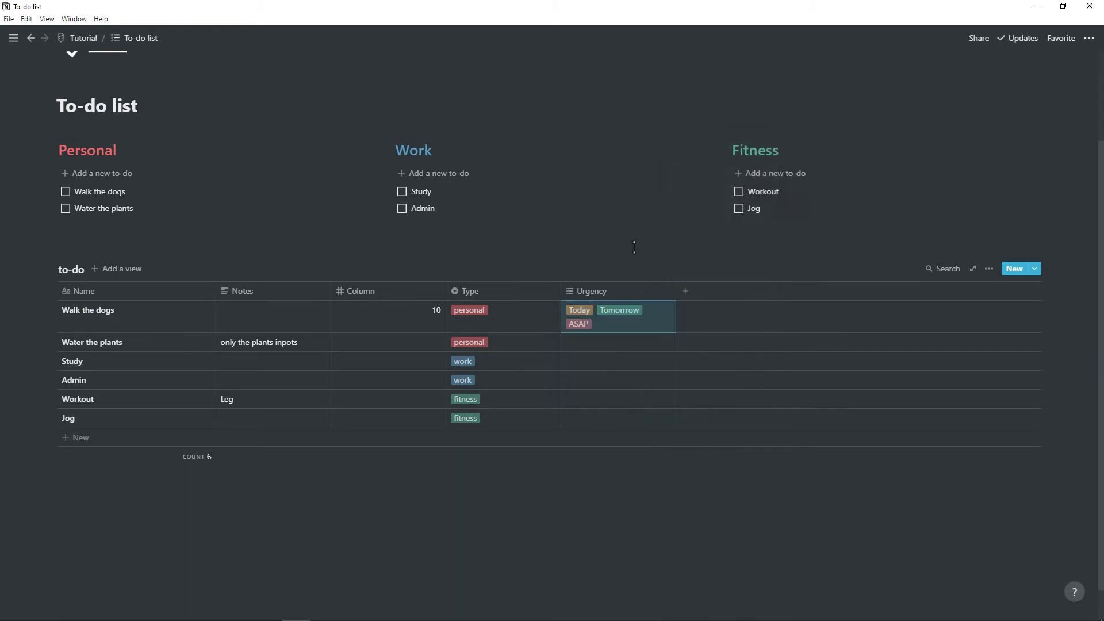
Step: Set Urgency to Today and ASAP for Walk the dogs, and to Tomorrrow and ASAP for Water the plants
click(627, 322)
key(BackSpace)
key(BackSpace)
key(BackSpace)
click(660, 348)
click(633, 381)
key(Escape)
click(598, 330)
click(602, 382)
click(593, 398)
key(Escape)
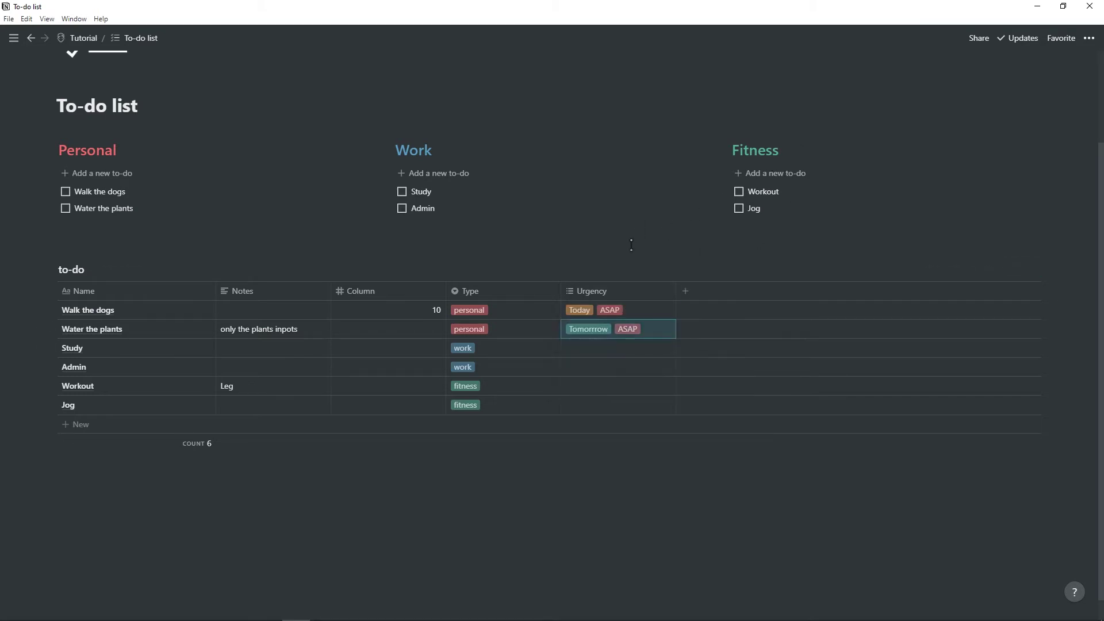
Step: Add the Today option to the Urgency of Water the plants
click(599, 347)
key(Escape)
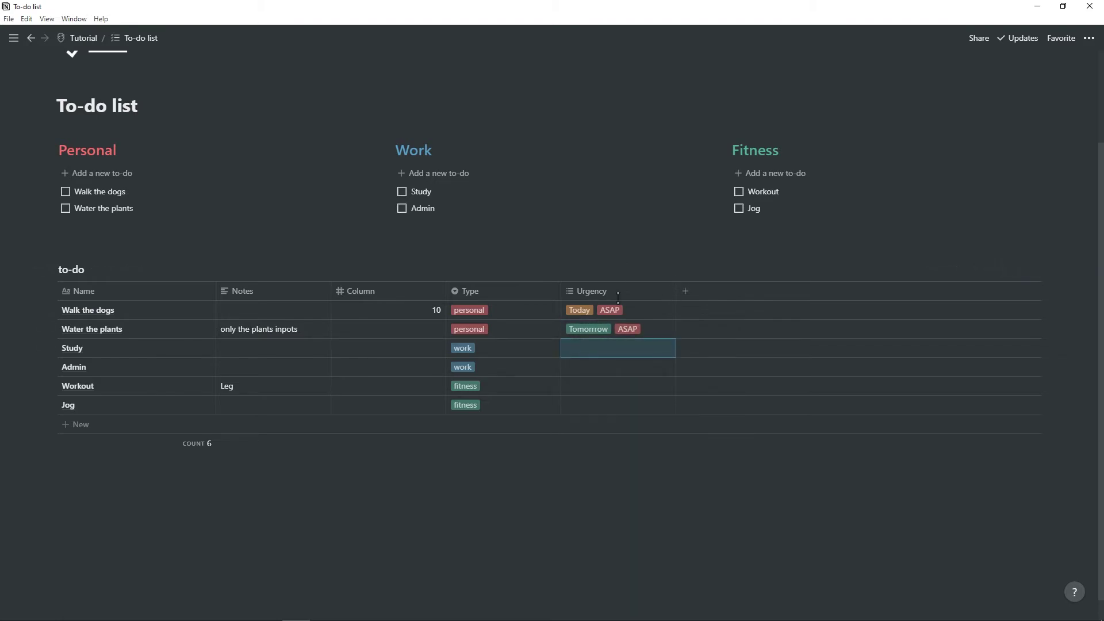
click(614, 329)
click(612, 371)
key(Escape)
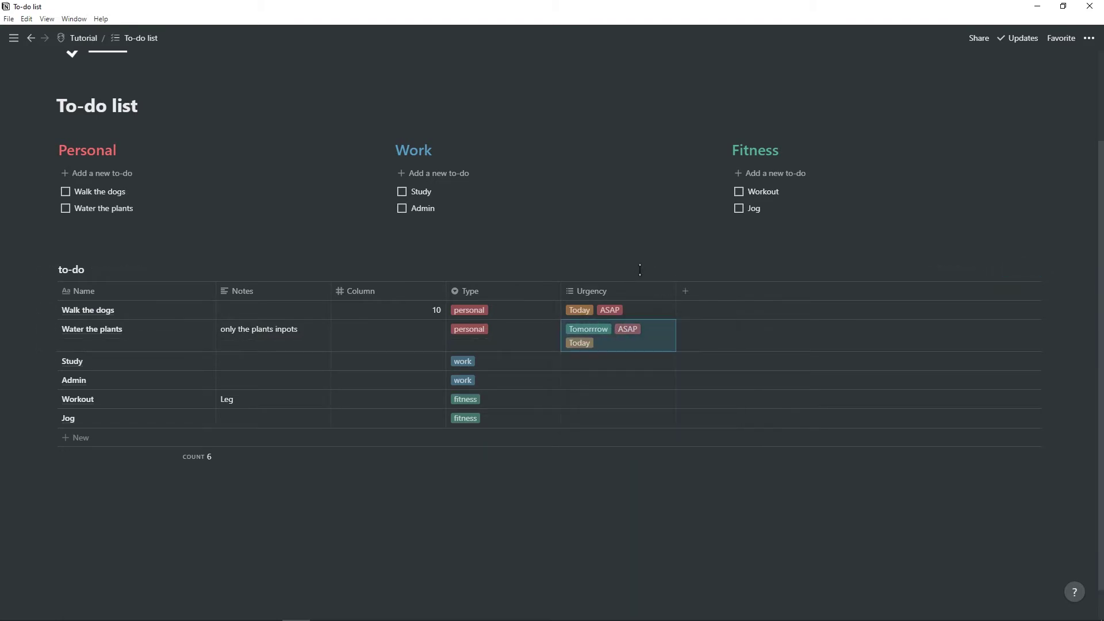
Step: Add a Date column after Urgency and set the date of Walk the dogs to Apr 16, 2021
click(685, 290)
mouse_move(804, 349)
click(825, 304)
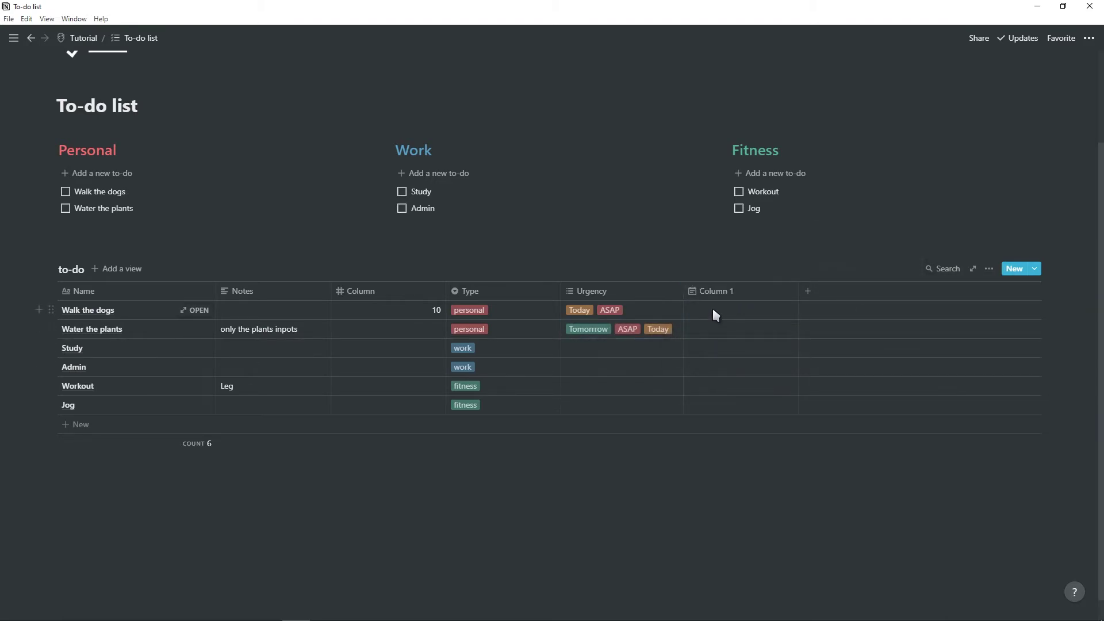
click(716, 314)
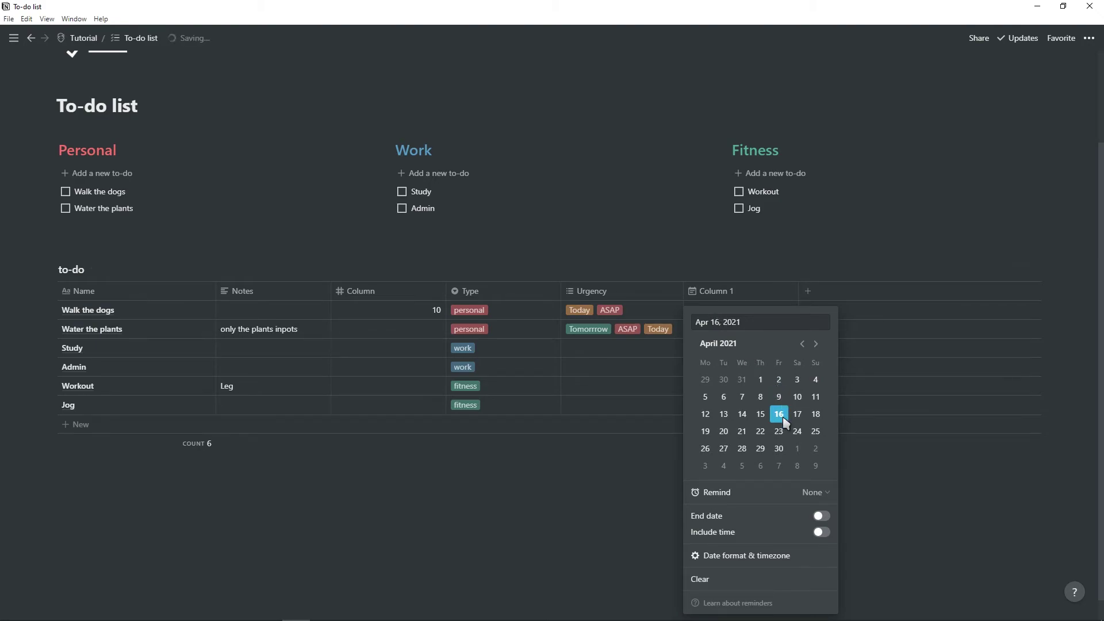
key(Escape)
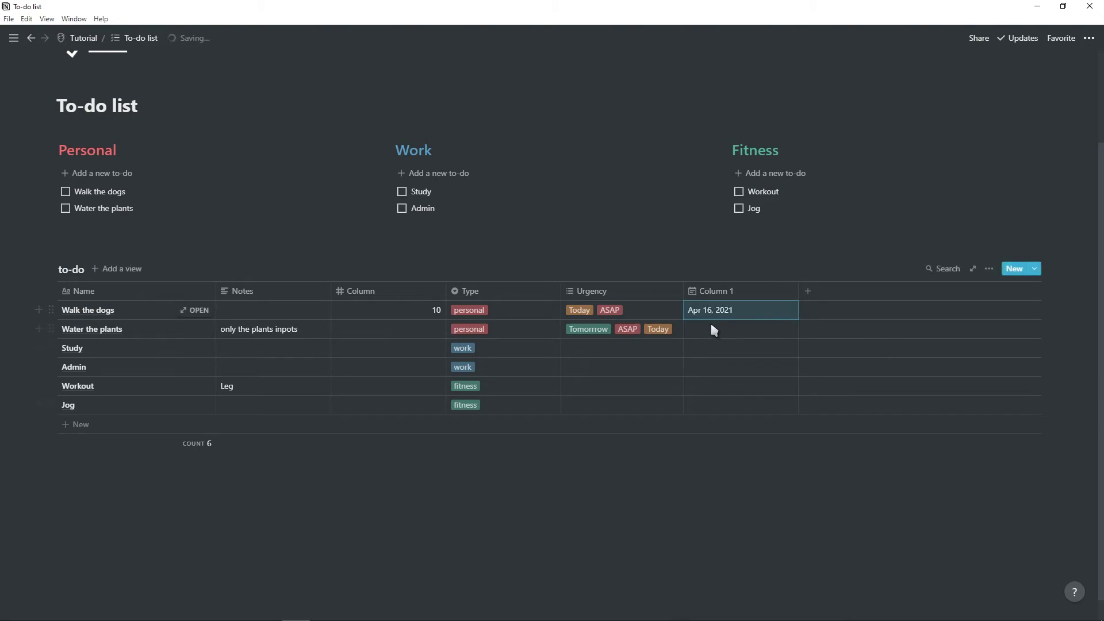
Step: Give Water the plants a date range from Apr 16, 2021 to Apr 20, 2021
key(Return)
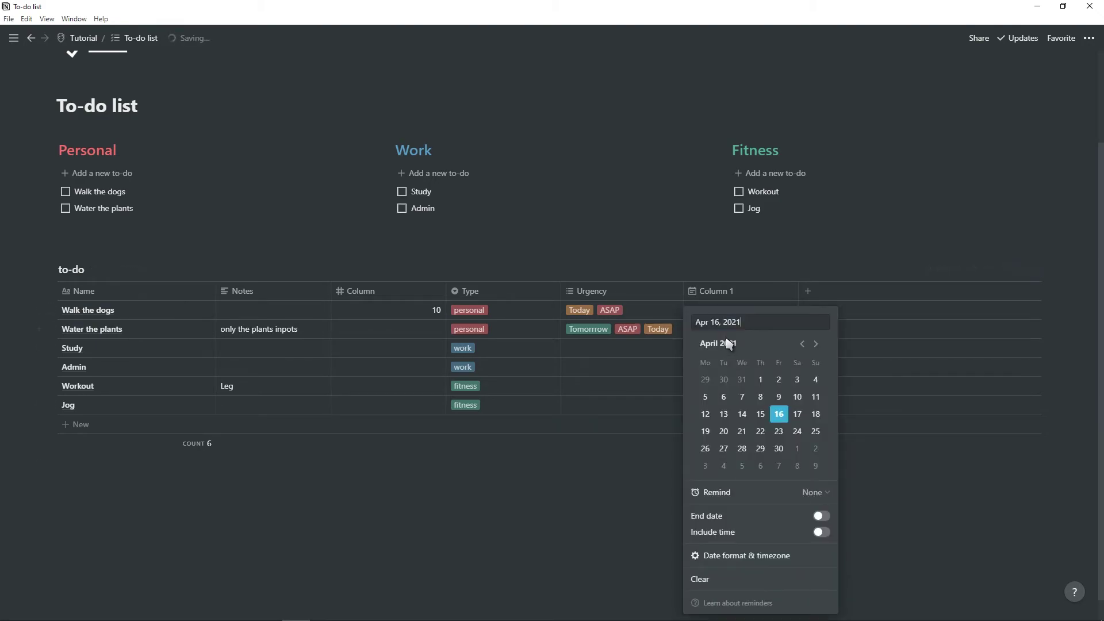
click(821, 515)
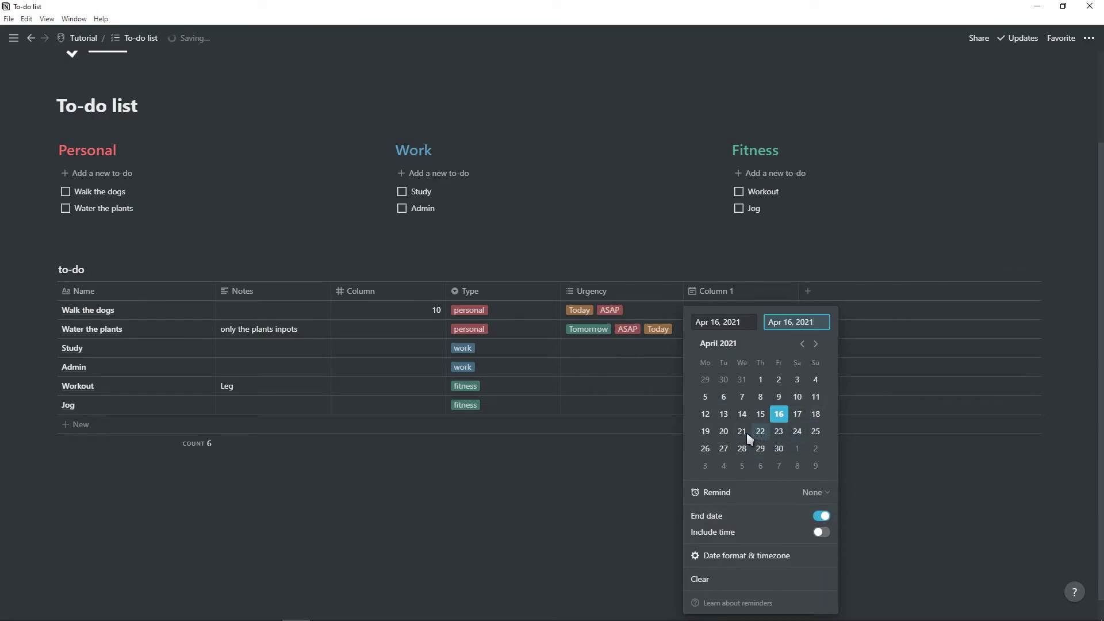
click(723, 432)
click(592, 482)
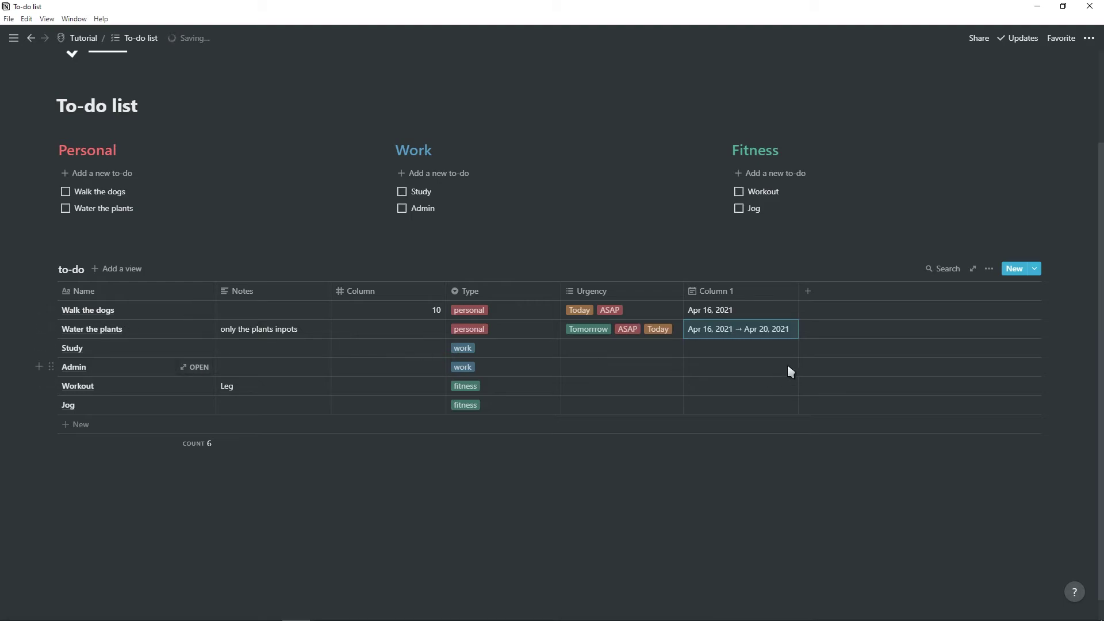
Step: Set the date of Study to Apr 16, 2021 and include a time of 4:00 AM
click(718, 354)
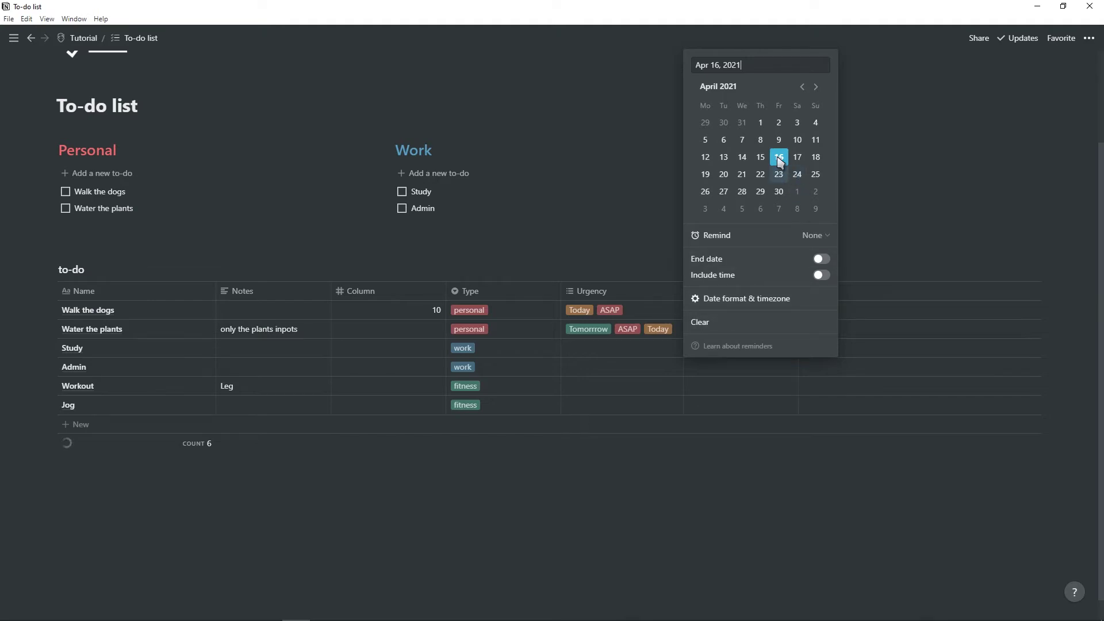
click(820, 277)
mouse_move(770, 65)
mouse_down()
mouse_move(795, 65)
mouse_move(769, 65)
mouse_up()
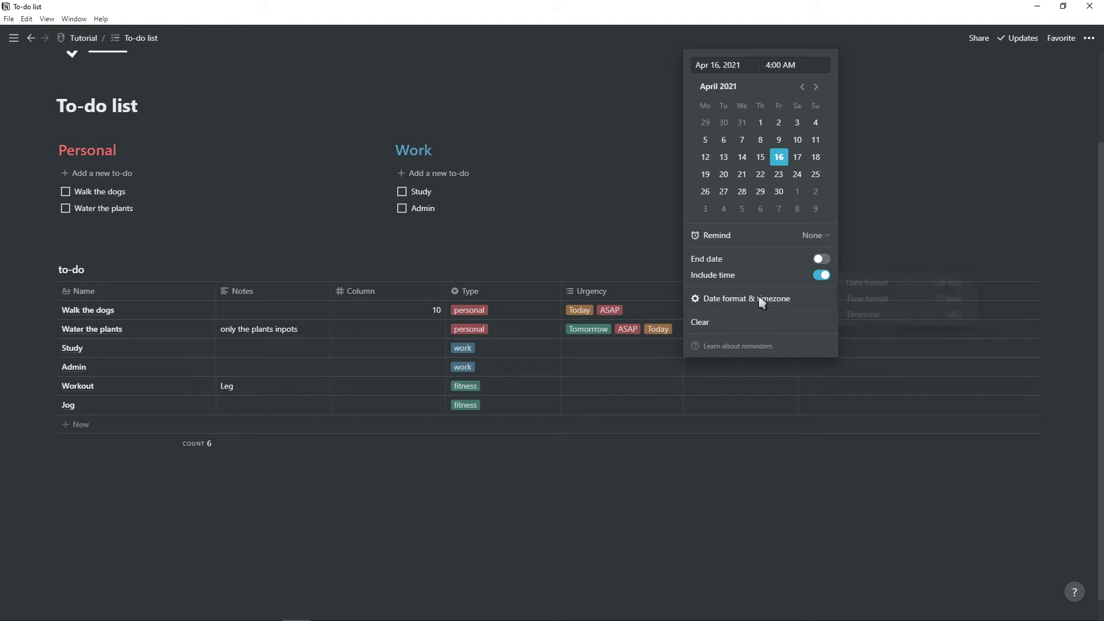
Step: Switch the time format to 24 hour and set the time of Study to 16:00
mouse_move(761, 301)
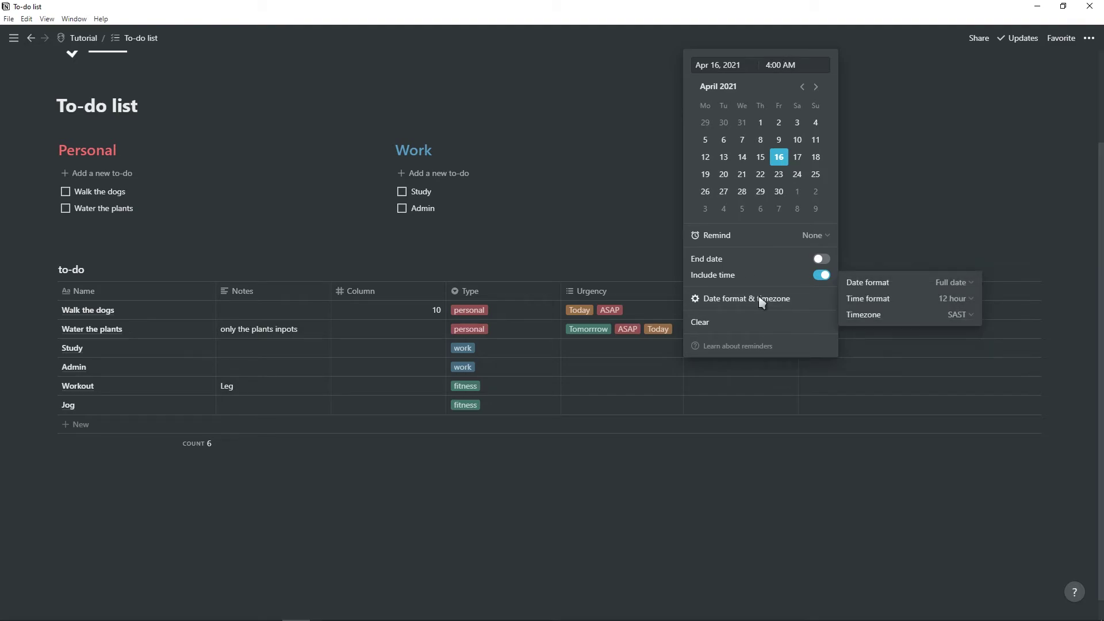
click(934, 298)
click(880, 333)
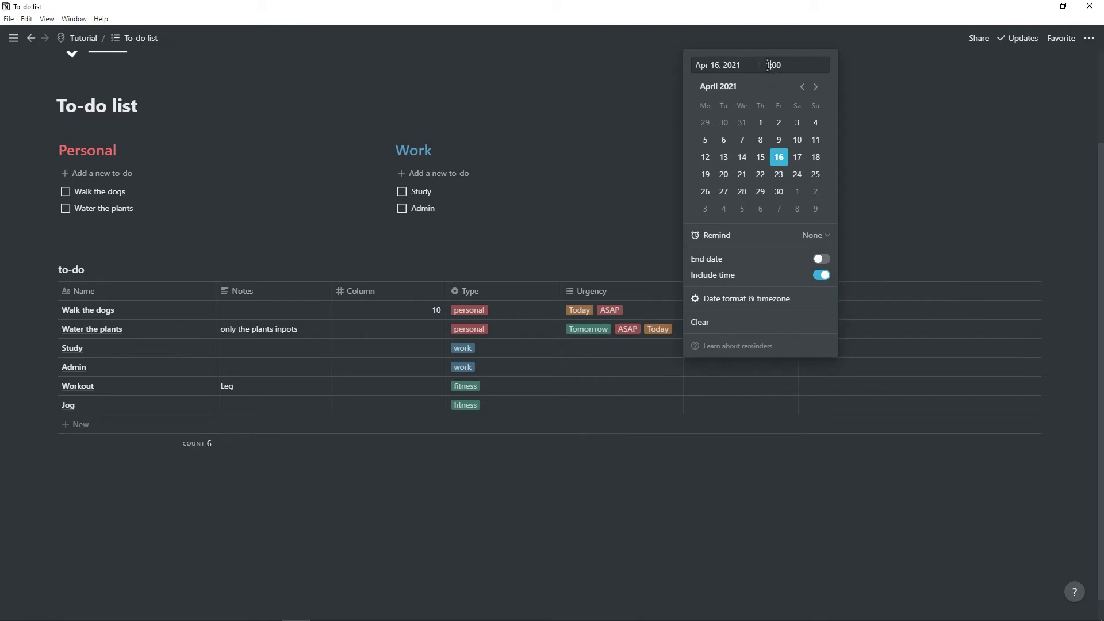
Step: Examine the available date format, time format and timezone choices for the date of Study
mouse_move(773, 309)
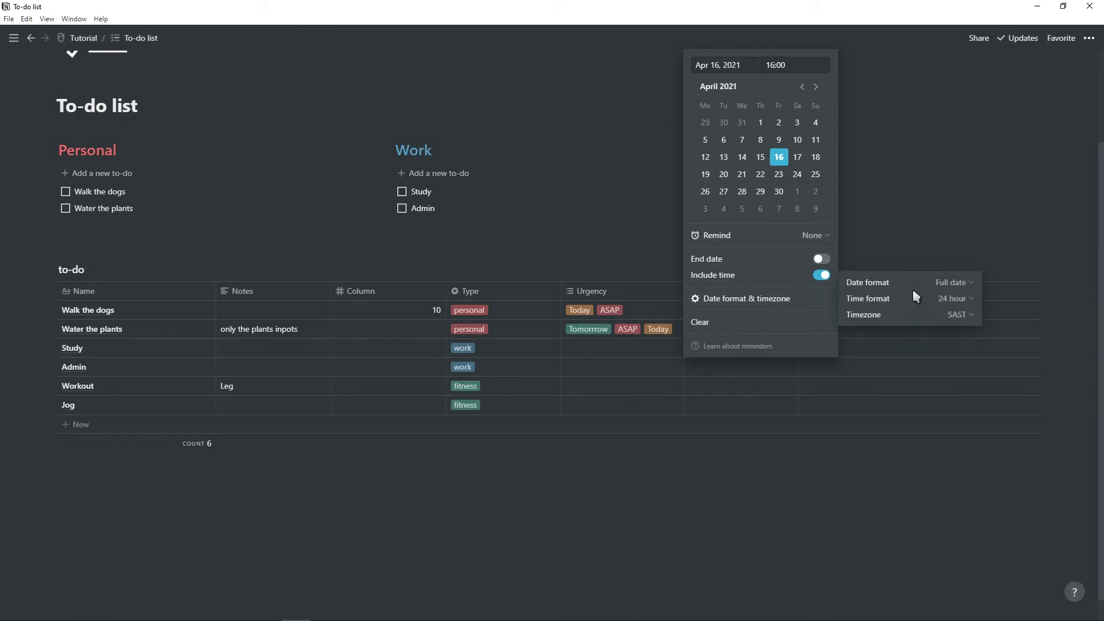
click(949, 283)
click(943, 302)
click(940, 315)
click(754, 230)
click(896, 316)
scroll(845, 414, down, 3)
scroll(834, 373, up, 3)
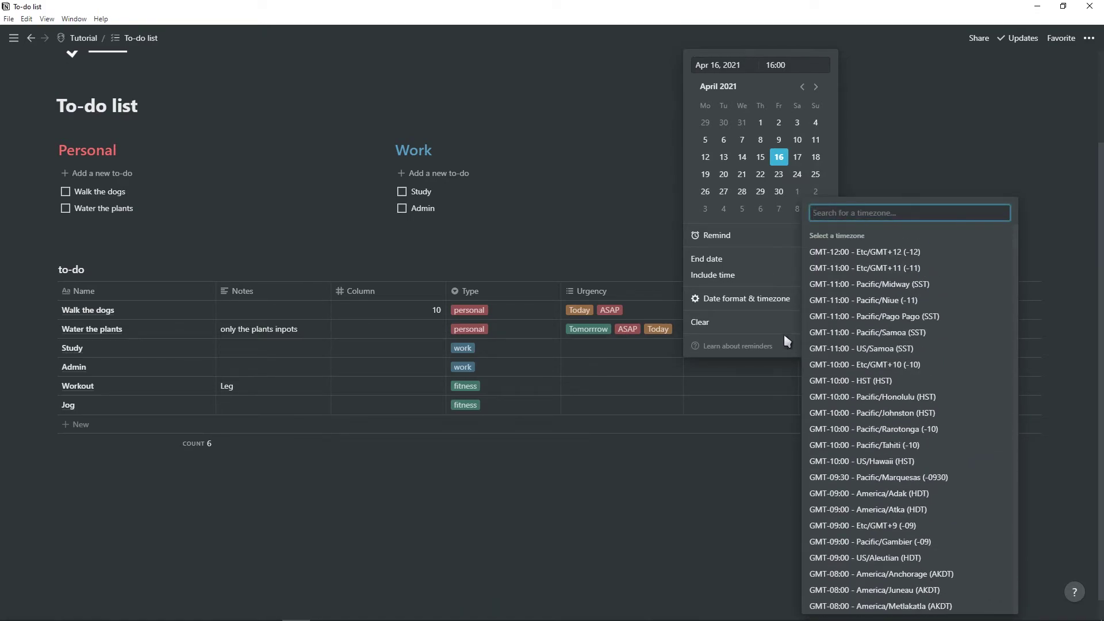
click(765, 303)
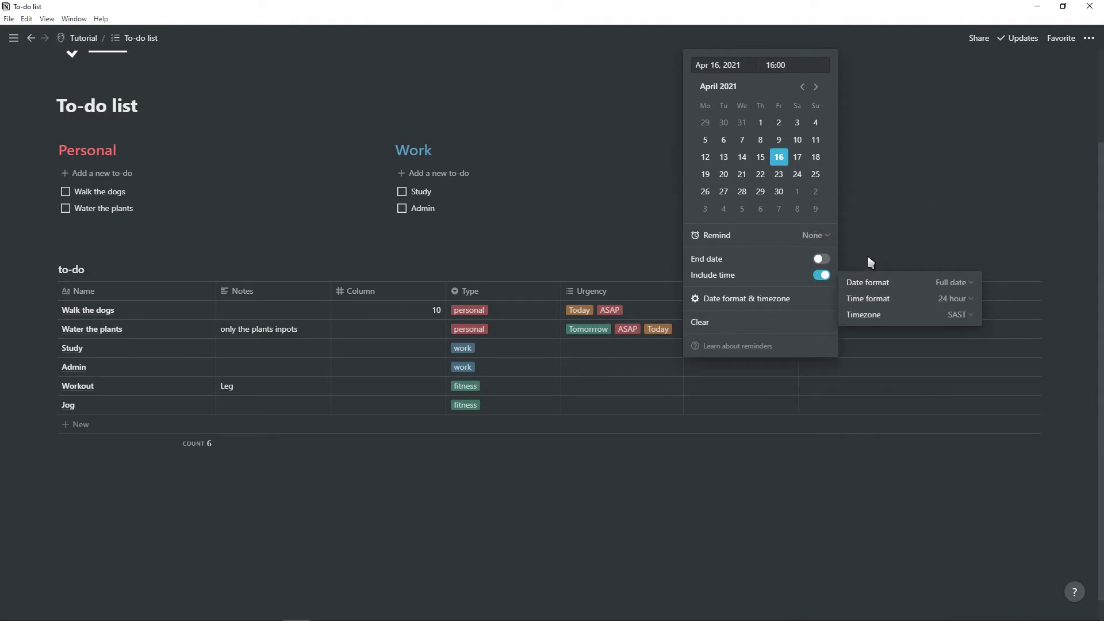
Step: Set the reminder for the date of Study to 30 minutes before
click(823, 234)
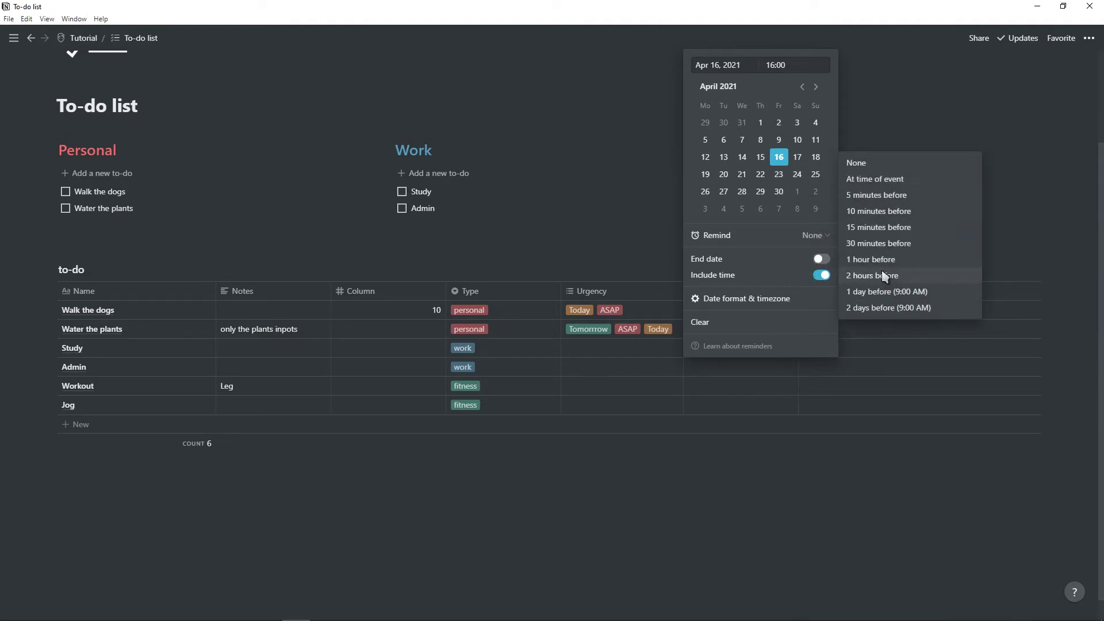
click(902, 243)
click(913, 187)
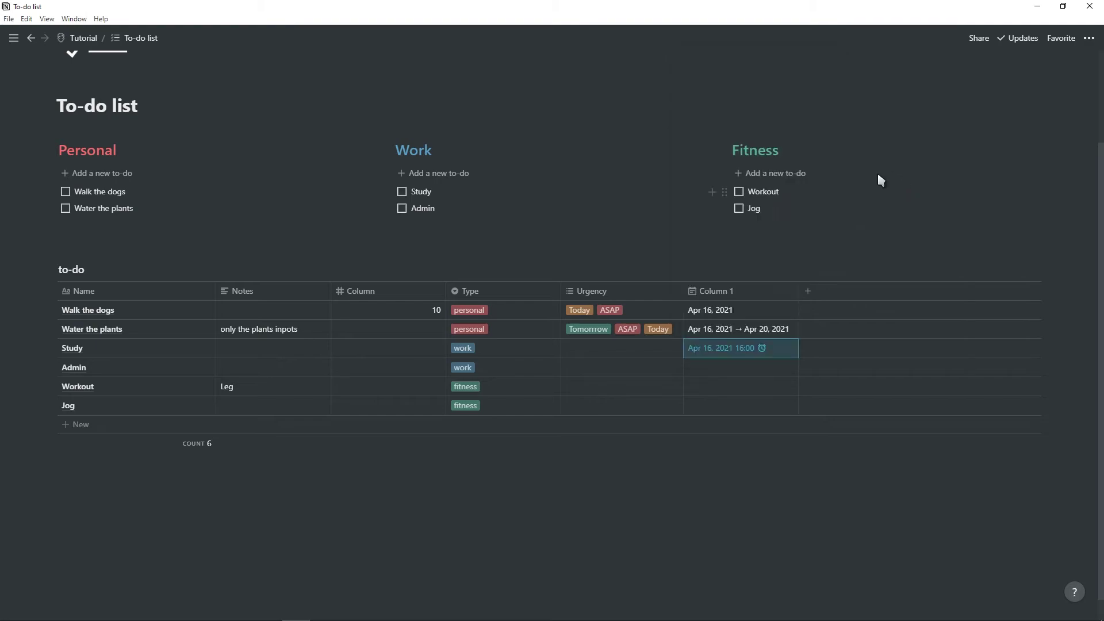
Step: View the workspace's All Updates list and close it again
mouse_move(13, 38)
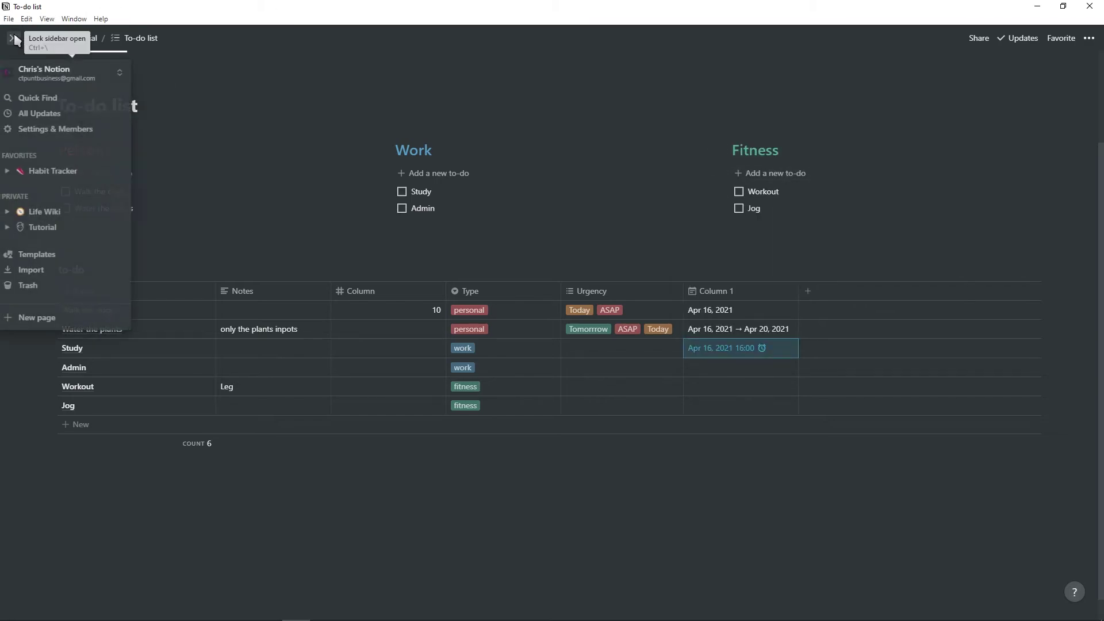
click(61, 115)
click(153, 76)
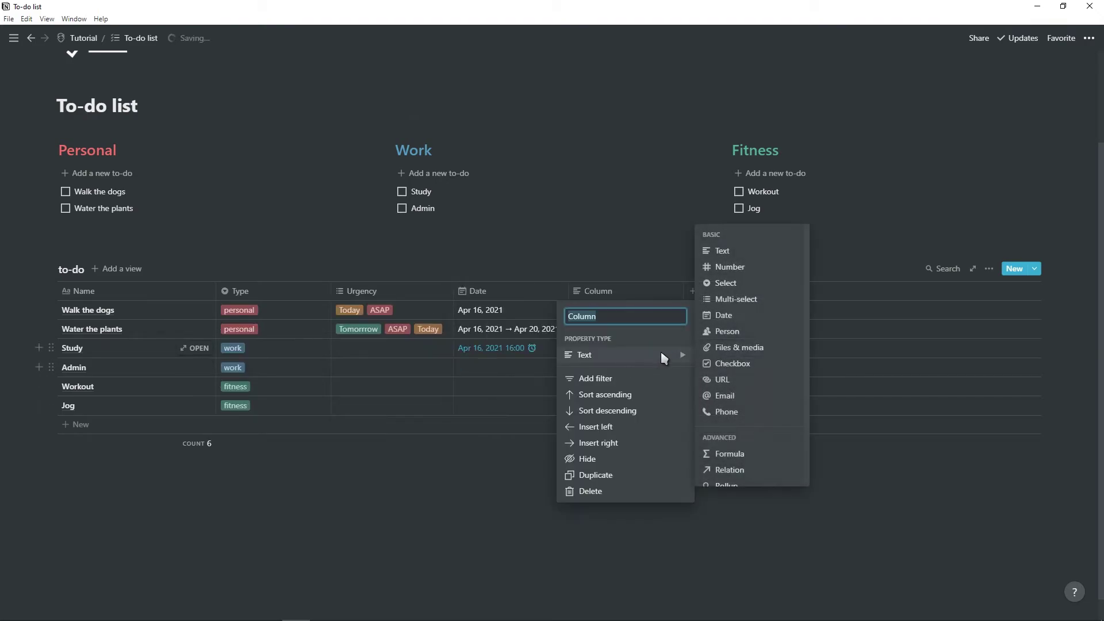
Step: Make the new column a Checkbox property named Completed and tick it for Walk the dogs and Water the plants
click(718, 364)
click(618, 292)
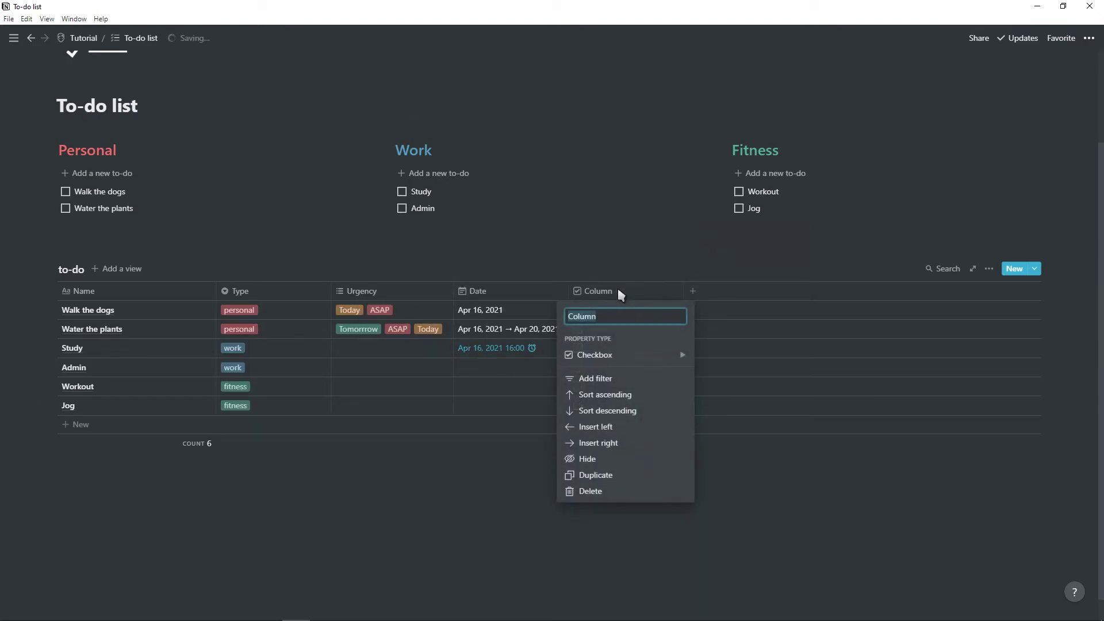
text(Completed)
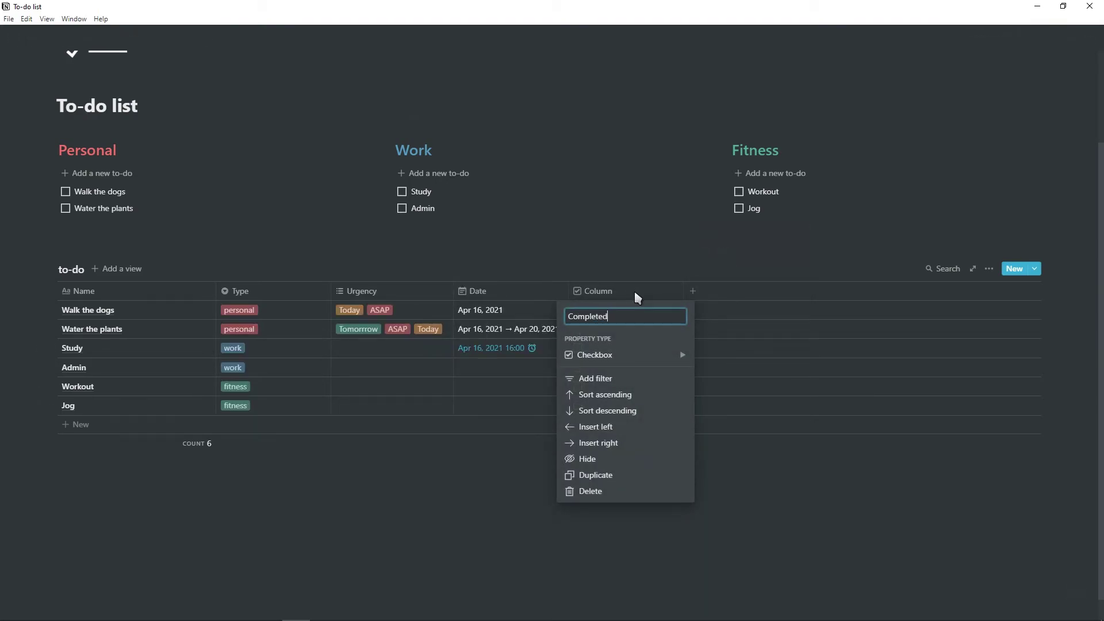
click(652, 219)
click(578, 310)
click(578, 329)
Step: Add a Formula column after Completed and open its formula editor in the Walk the dogs row
click(693, 291)
mouse_move(781, 355)
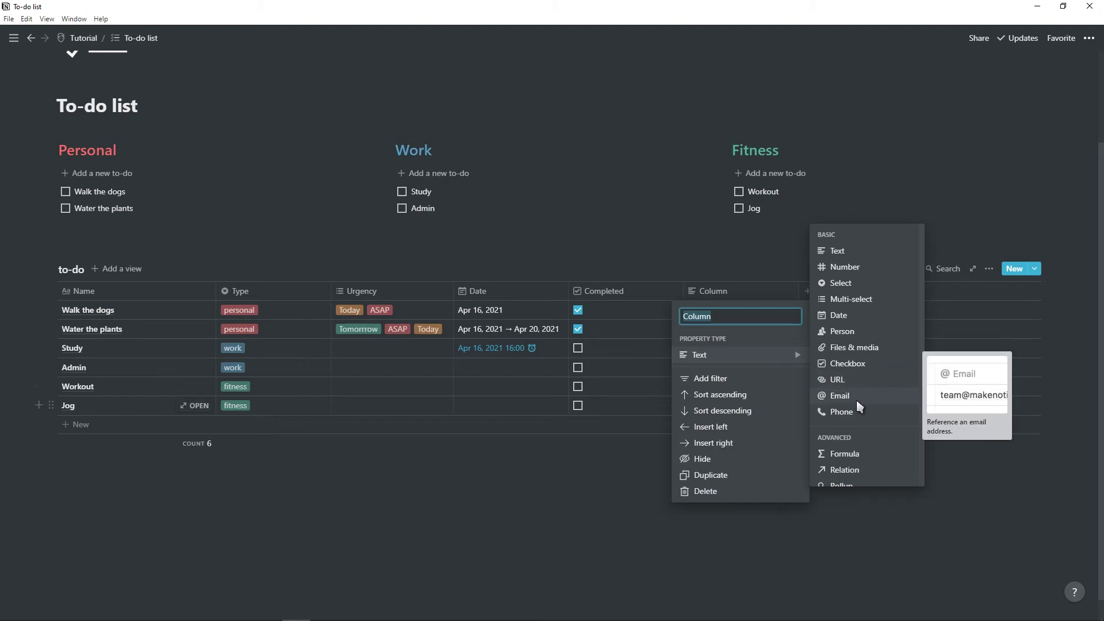
scroll(858, 411, down, 2)
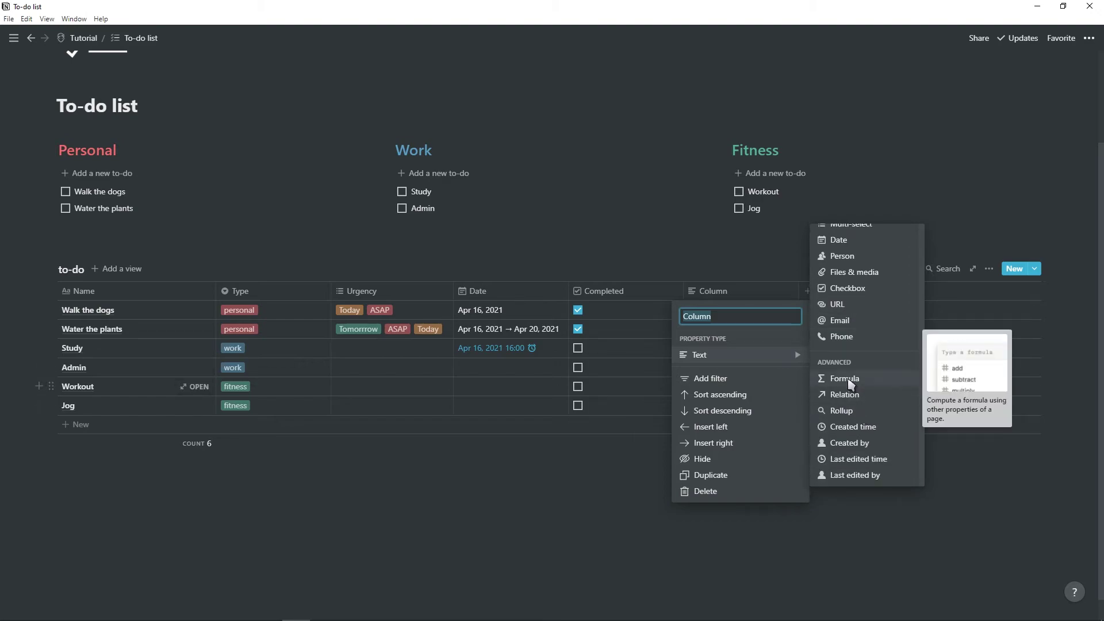
click(845, 378)
click(726, 310)
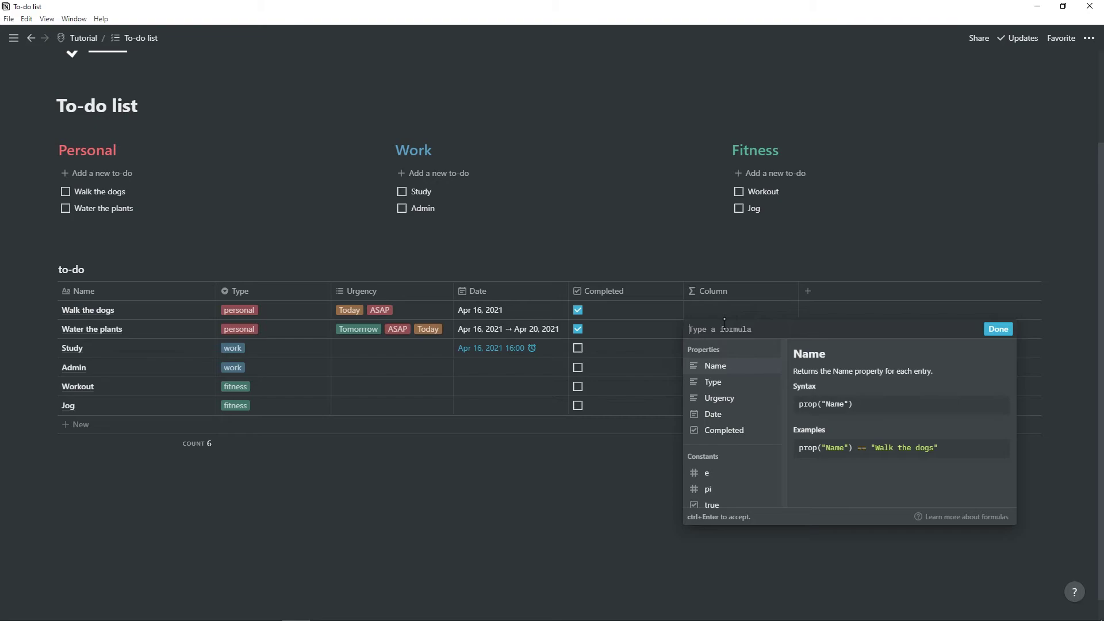
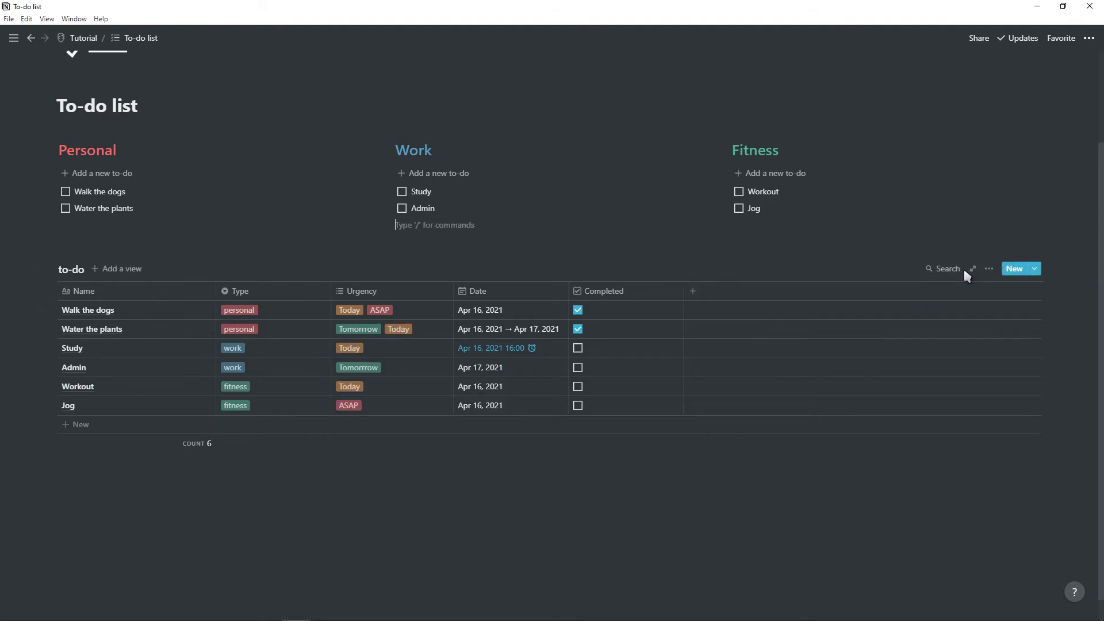
Step: Hide the Completed and Date properties in the to-do table's default view and show both again
click(988, 268)
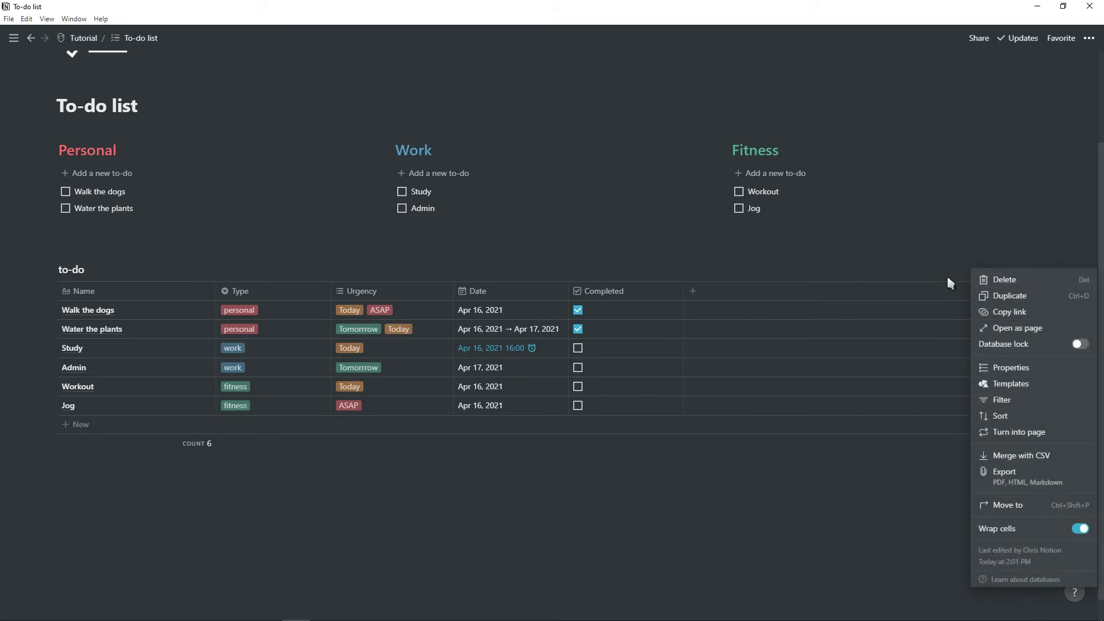
click(990, 266)
click(989, 268)
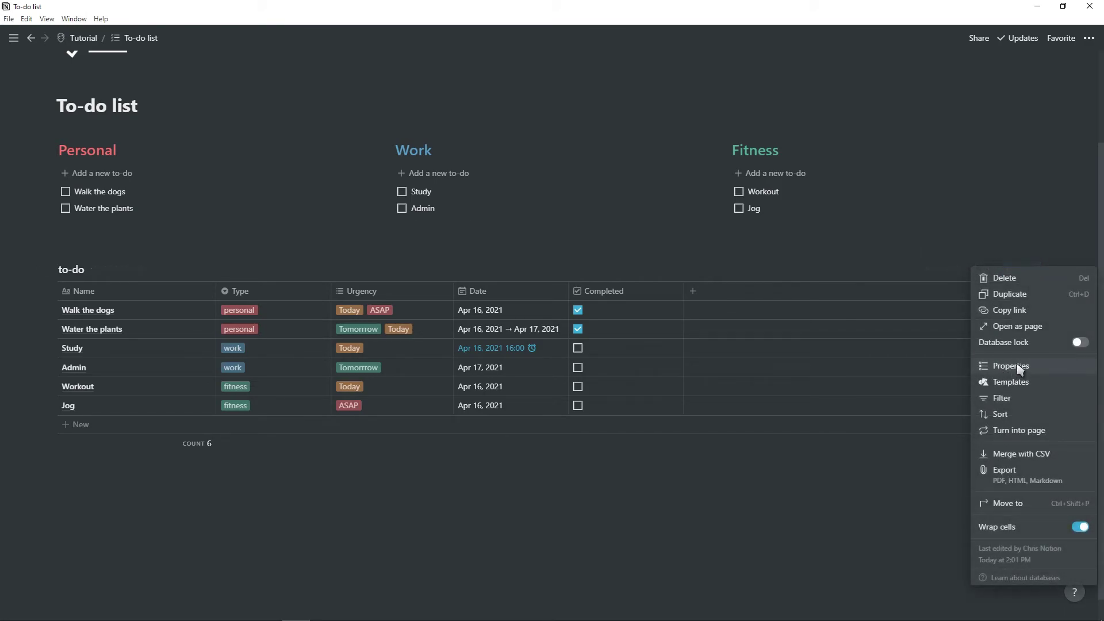
click(1012, 366)
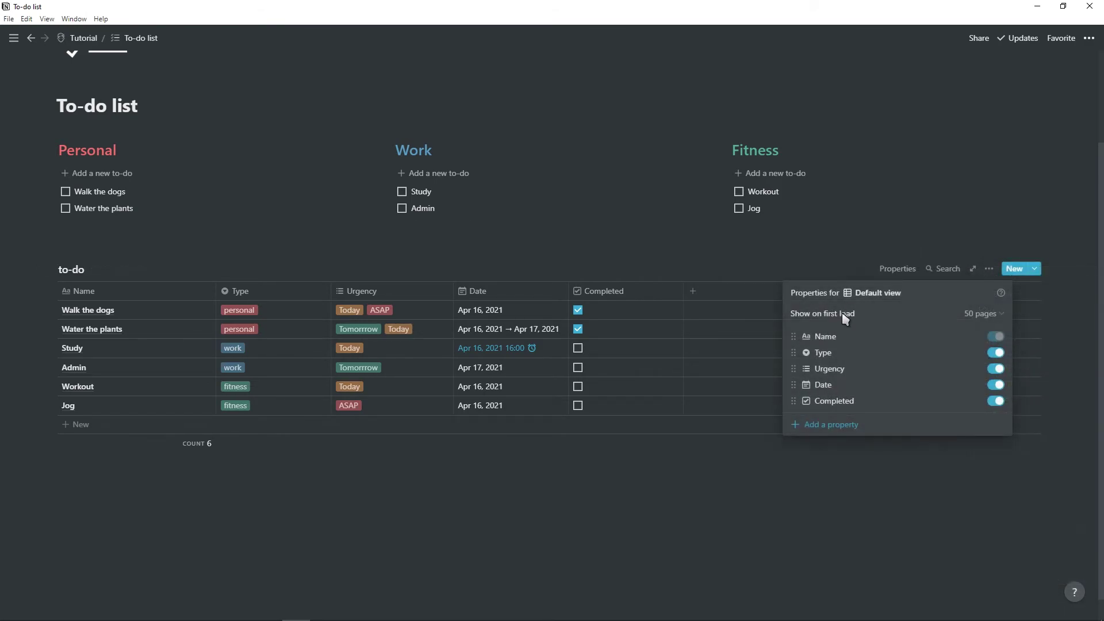
click(995, 402)
click(999, 387)
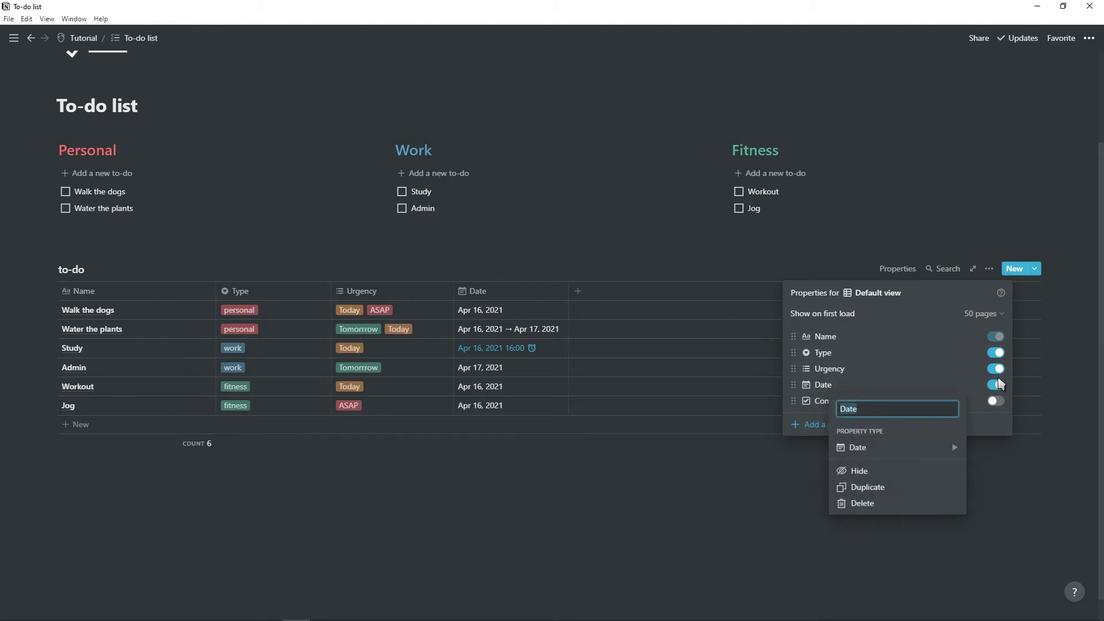
click(999, 387)
click(996, 385)
click(995, 385)
click(995, 401)
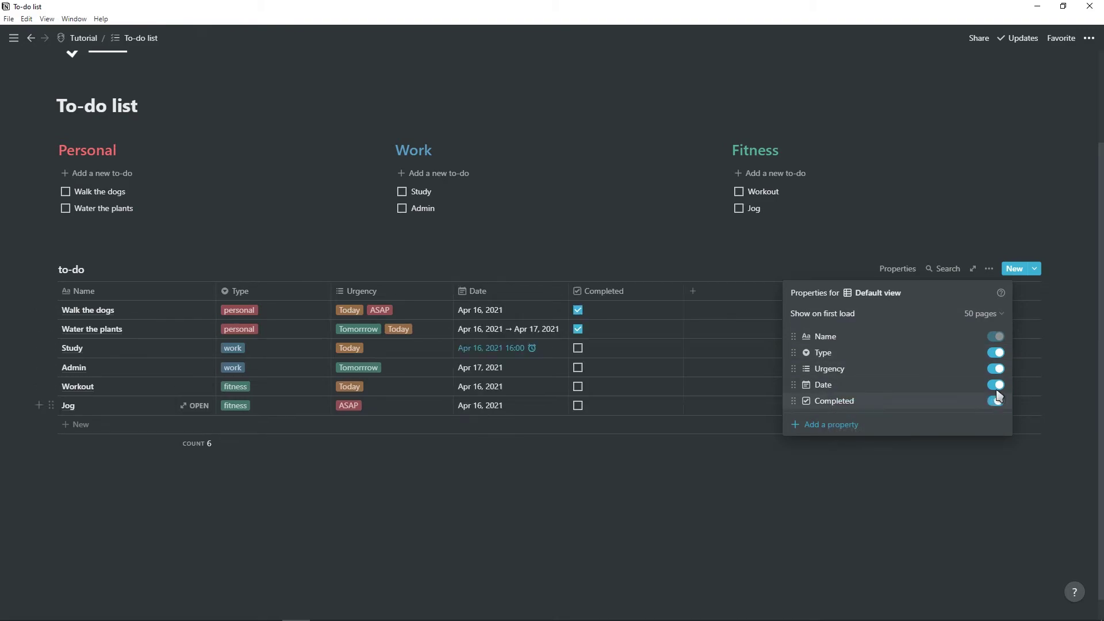
Step: Add a filter to the to-do table that shows only entries where Completed is checked
click(989, 269)
click(989, 268)
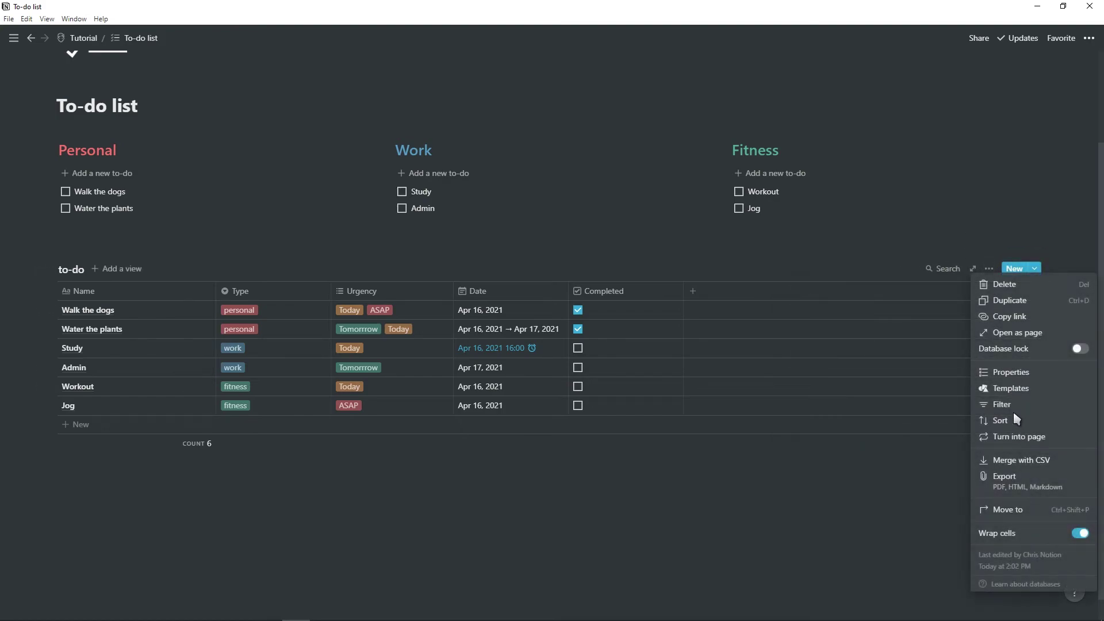
click(1011, 406)
click(797, 373)
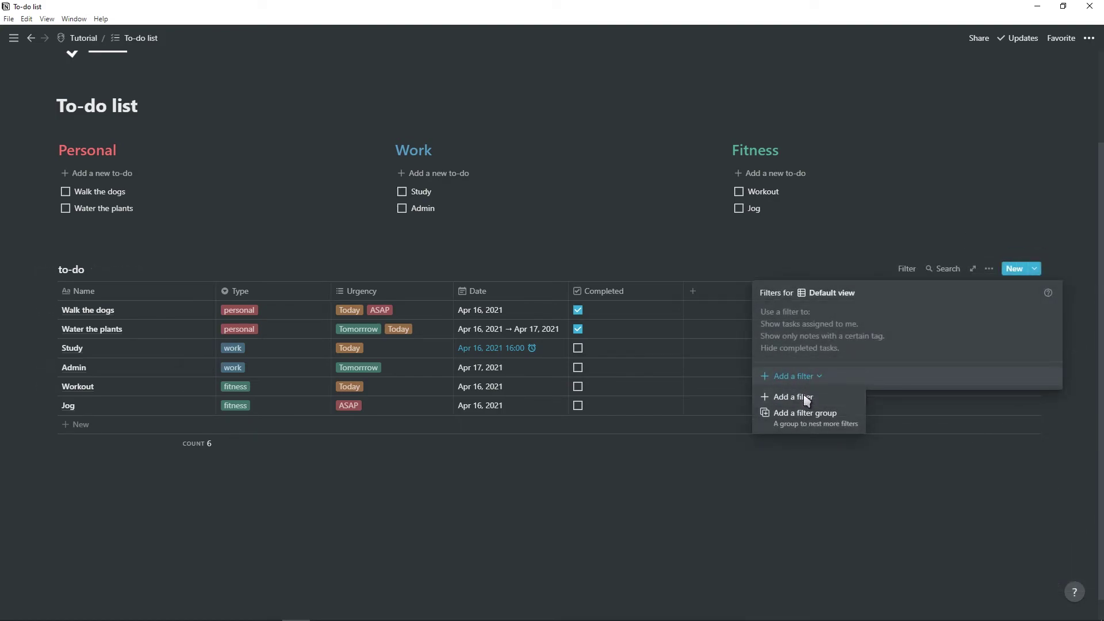
click(805, 395)
click(822, 316)
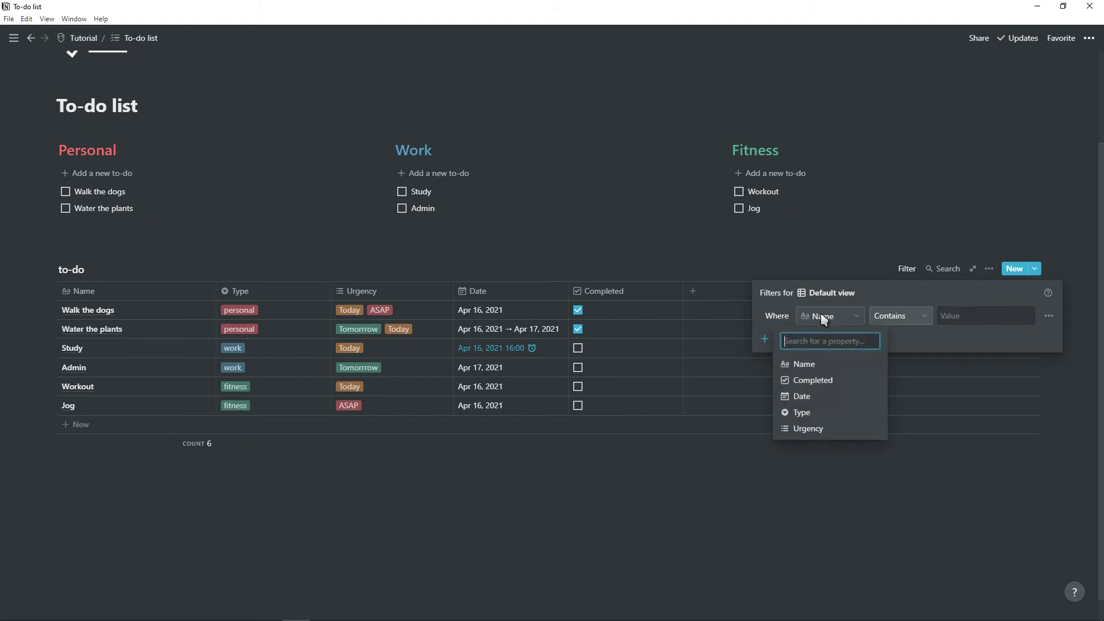
click(823, 384)
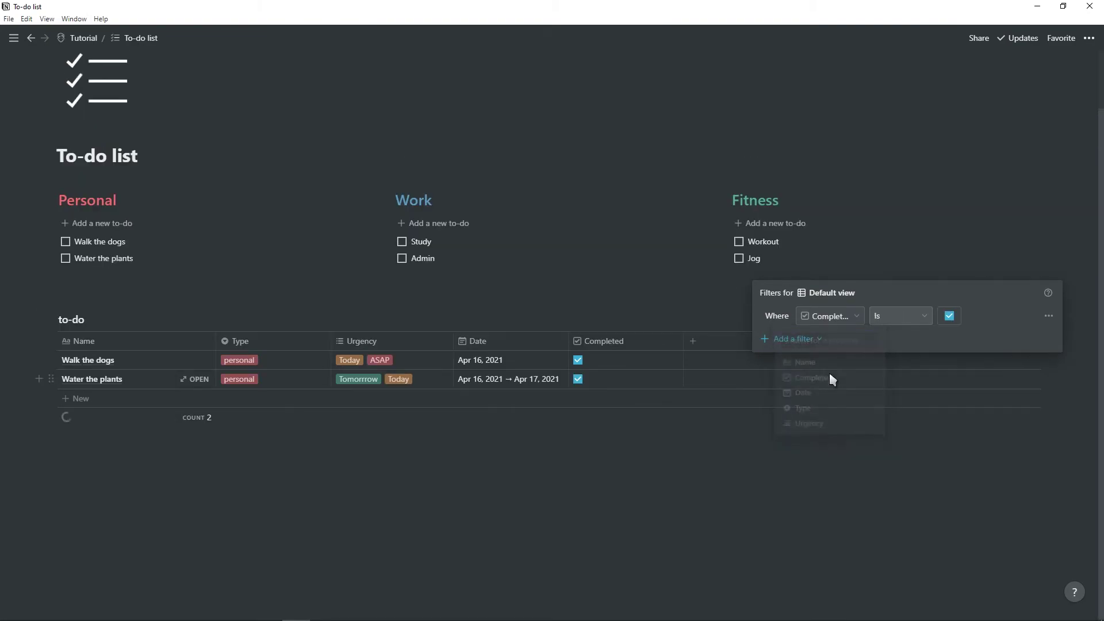
Step: Try the Is not condition on the Completed filter, and set the filter to Completed Is unchecked
click(896, 317)
click(892, 351)
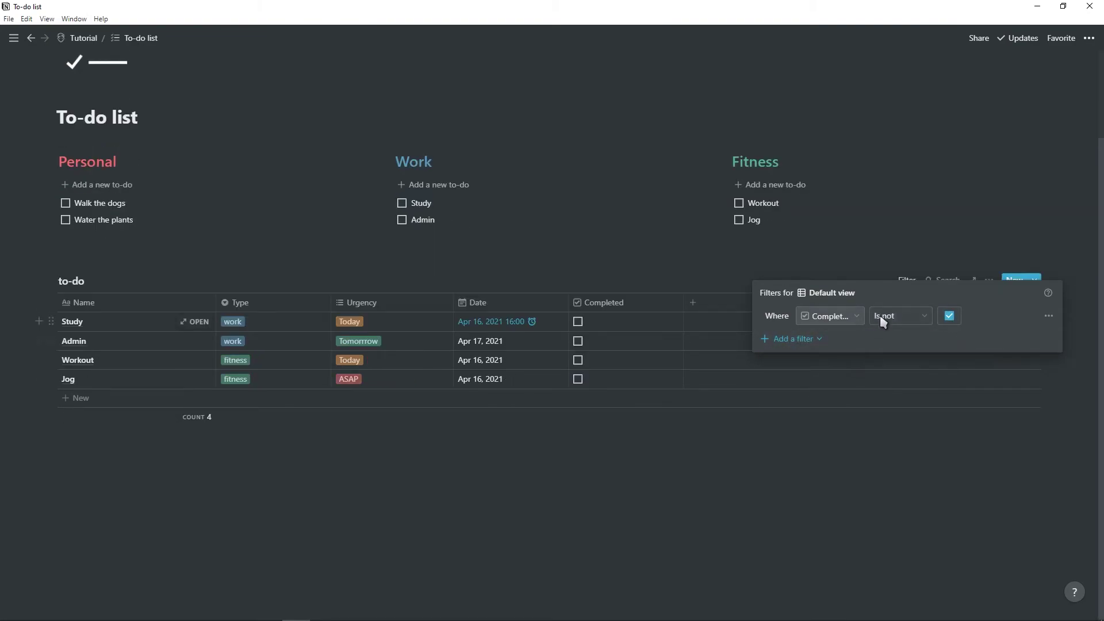
click(880, 317)
click(871, 334)
click(950, 317)
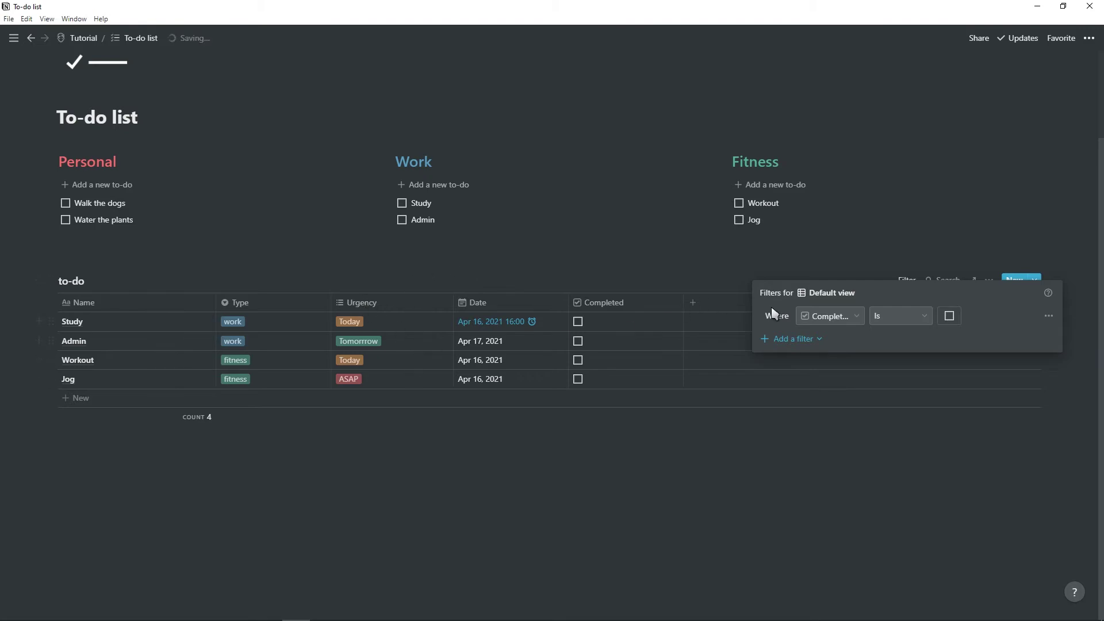
click(894, 241)
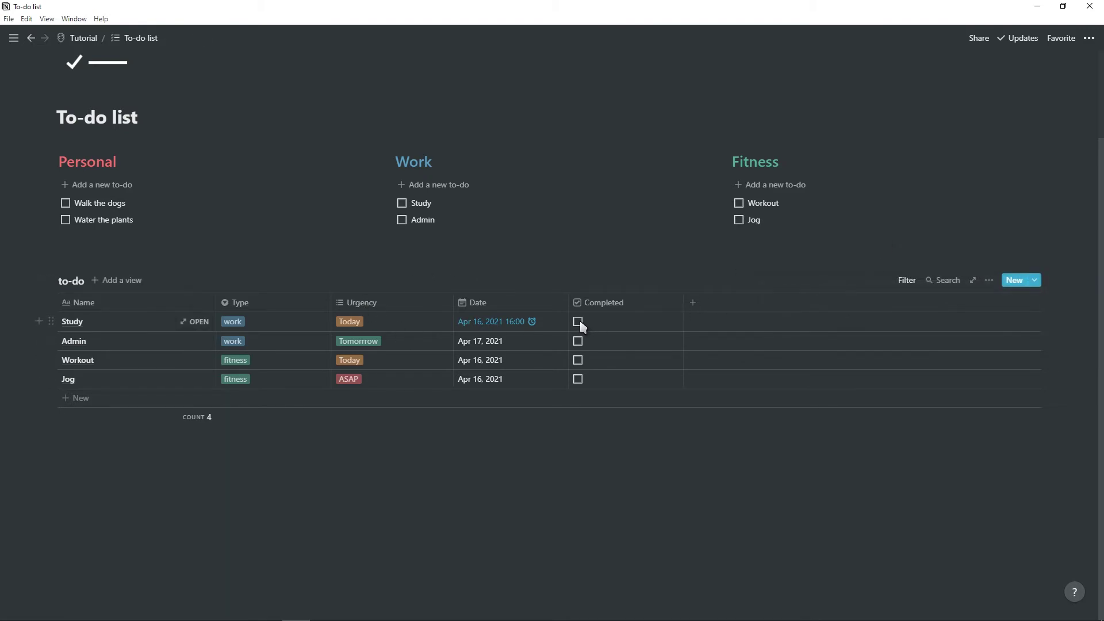
Step: Mark Study, Admin and Workout as completed in the filtered table
click(578, 322)
click(577, 342)
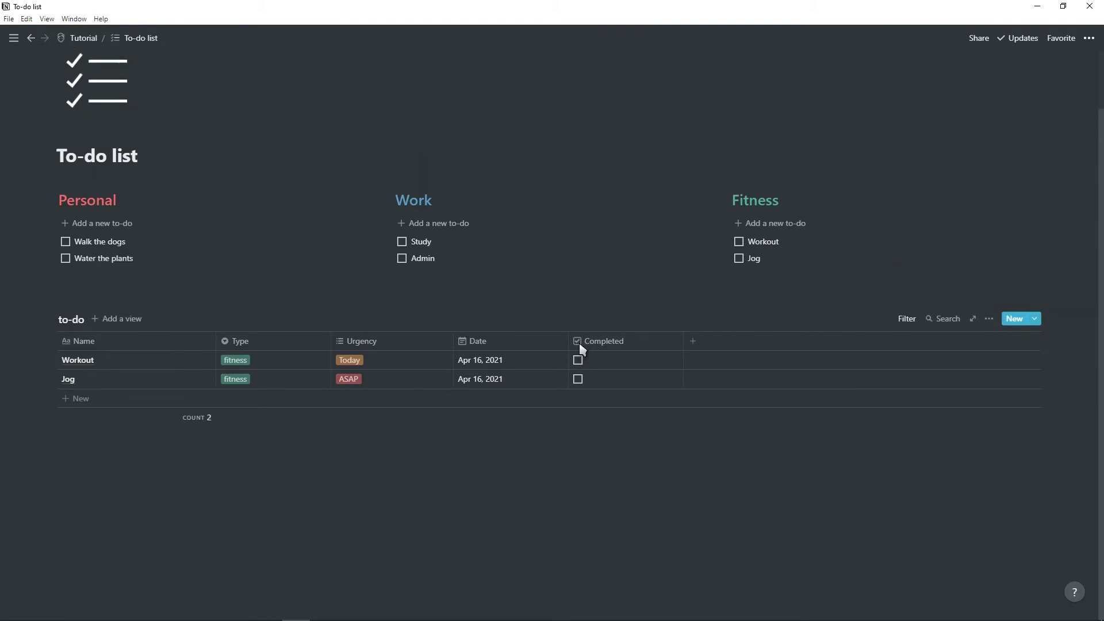
click(579, 361)
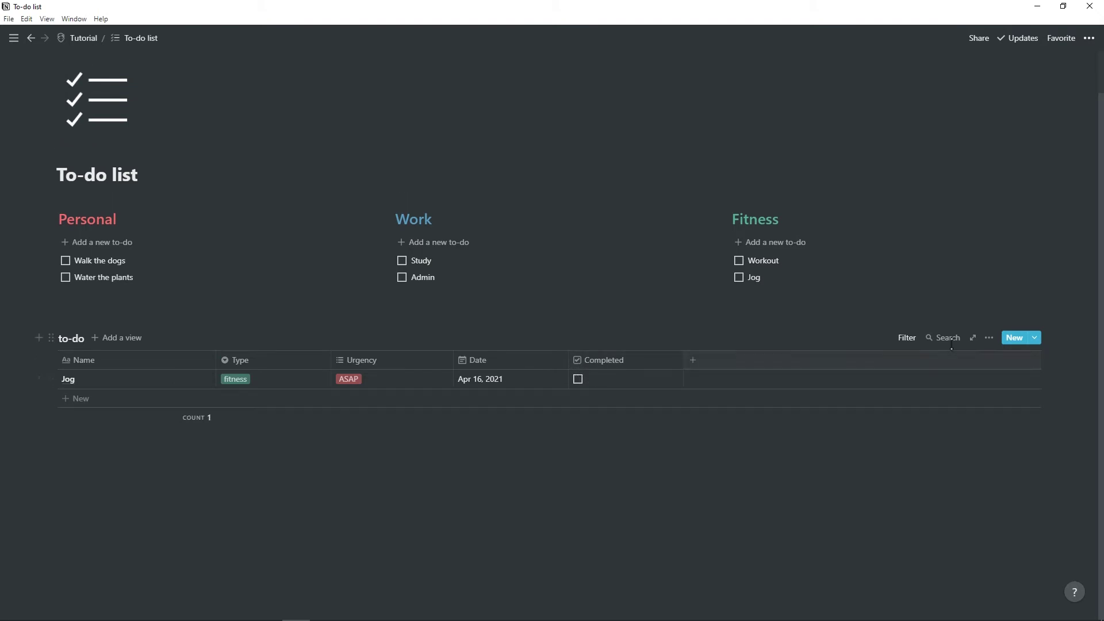
Step: Remove the Completed filter from the to-do table
click(989, 338)
click(951, 426)
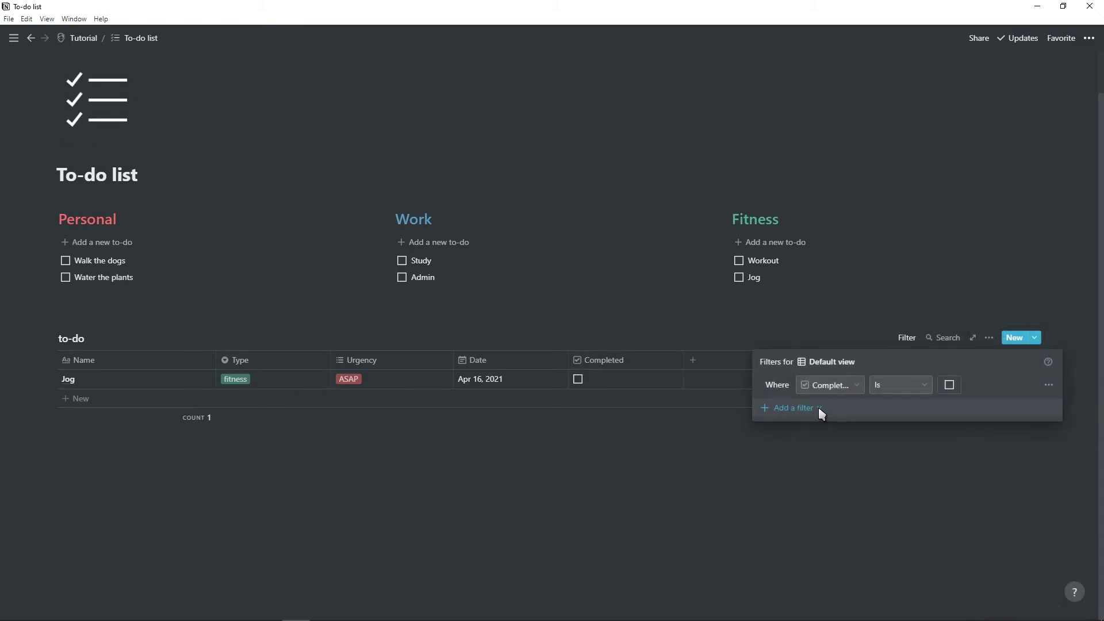
click(1048, 384)
click(1025, 404)
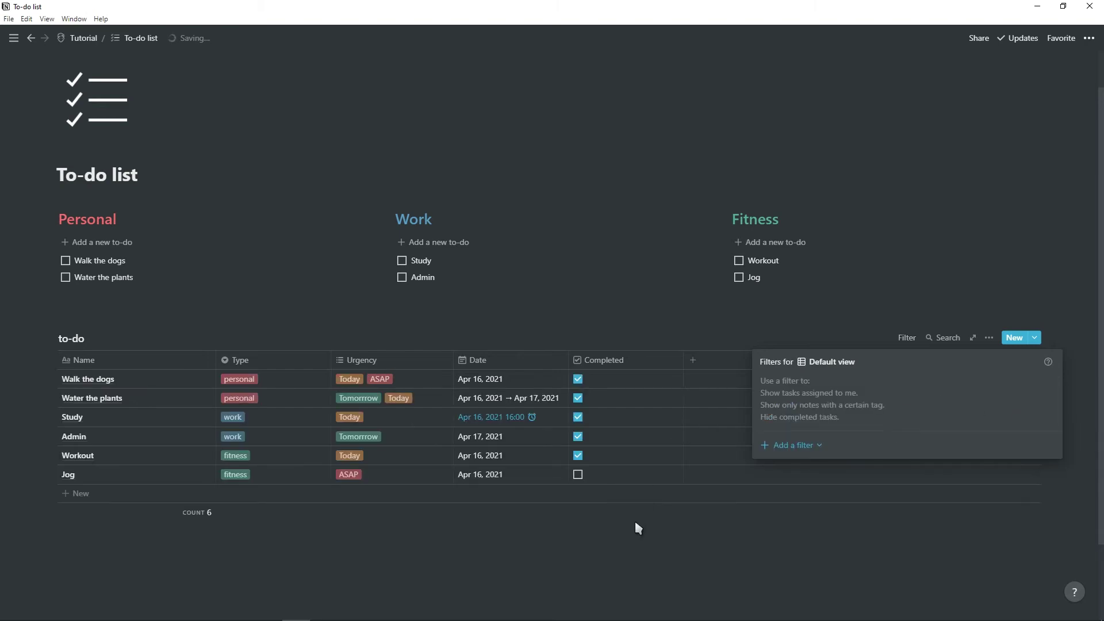
Step: Untick Completed for Workout, Admin and Study
click(597, 454)
click(597, 457)
click(578, 417)
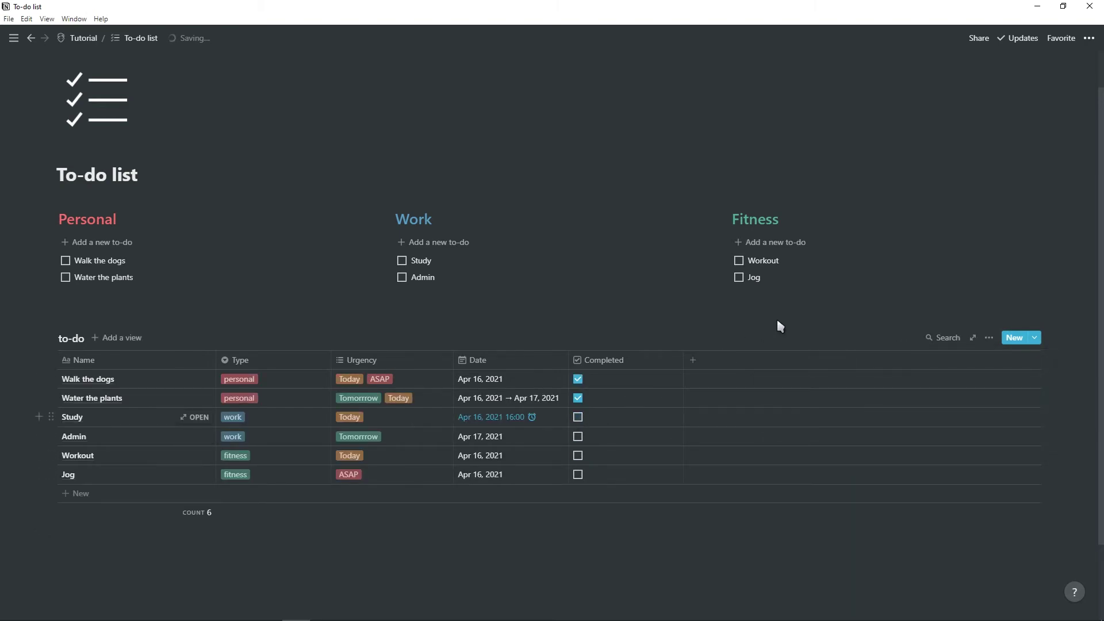
Step: Sort the to-do table by Name in descending order
click(989, 337)
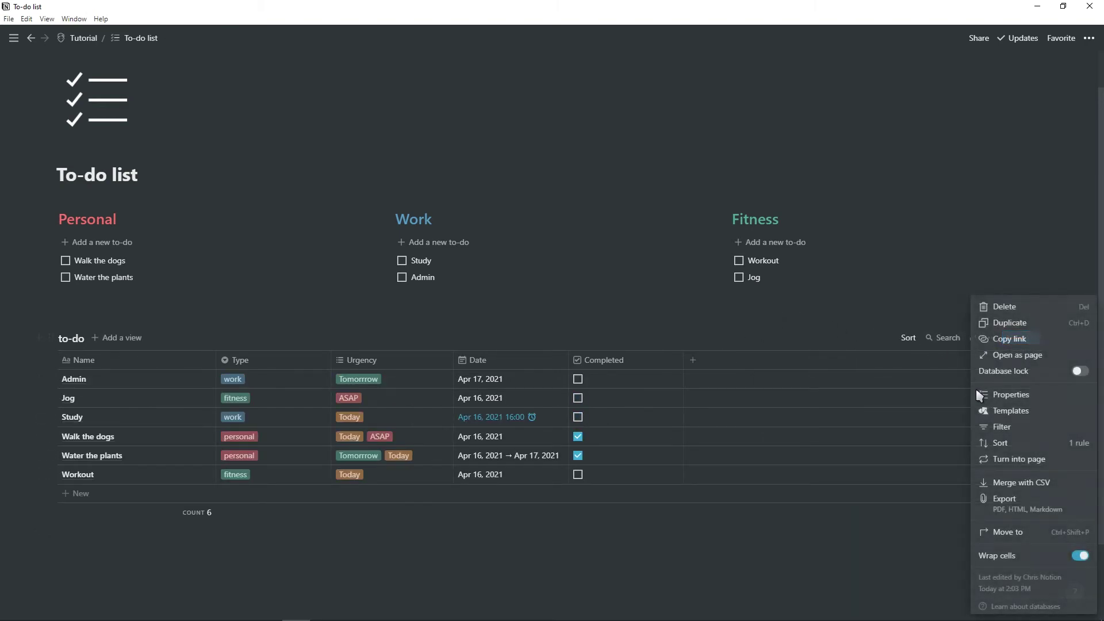
click(1000, 443)
click(842, 384)
click(906, 388)
click(905, 388)
click(905, 421)
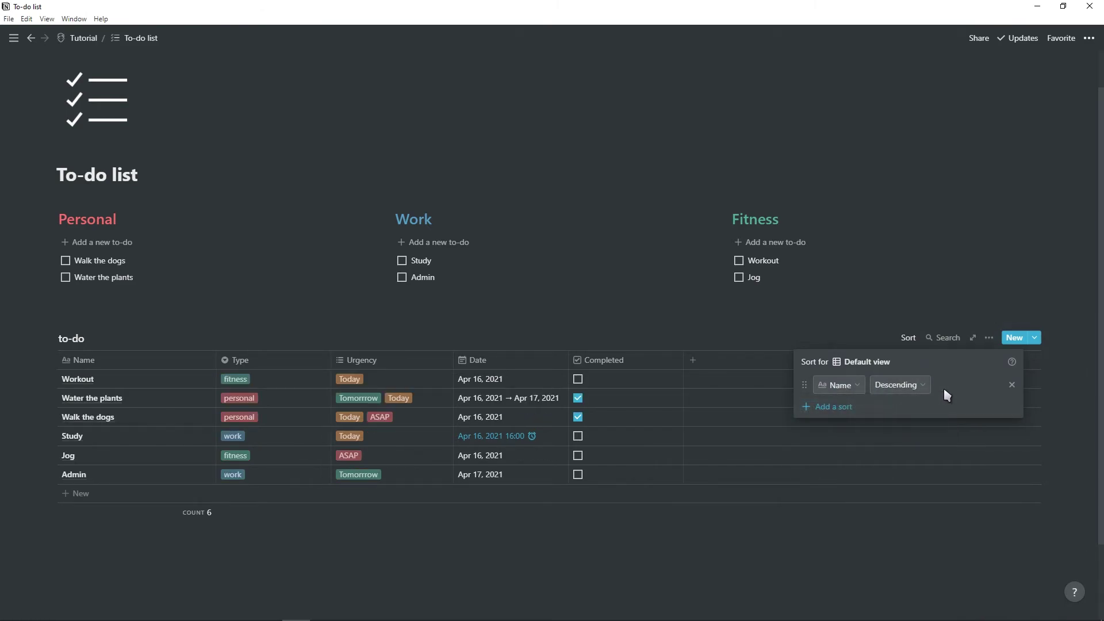
Step: Add a descending sort on Completed and remove the sort on Name
click(861, 407)
click(859, 430)
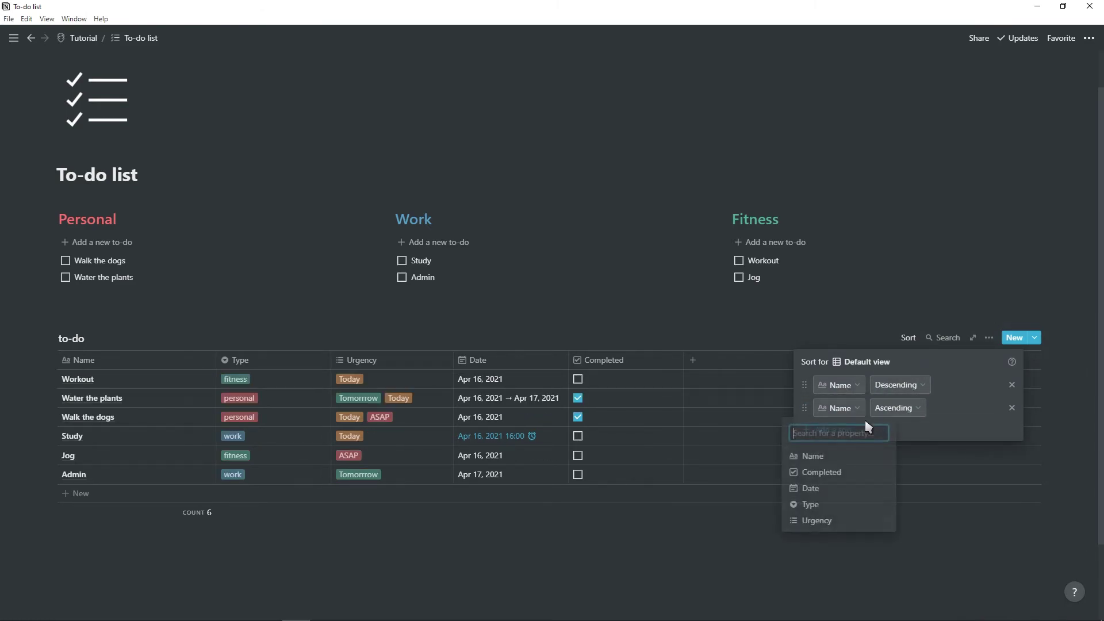
click(822, 478)
click(895, 410)
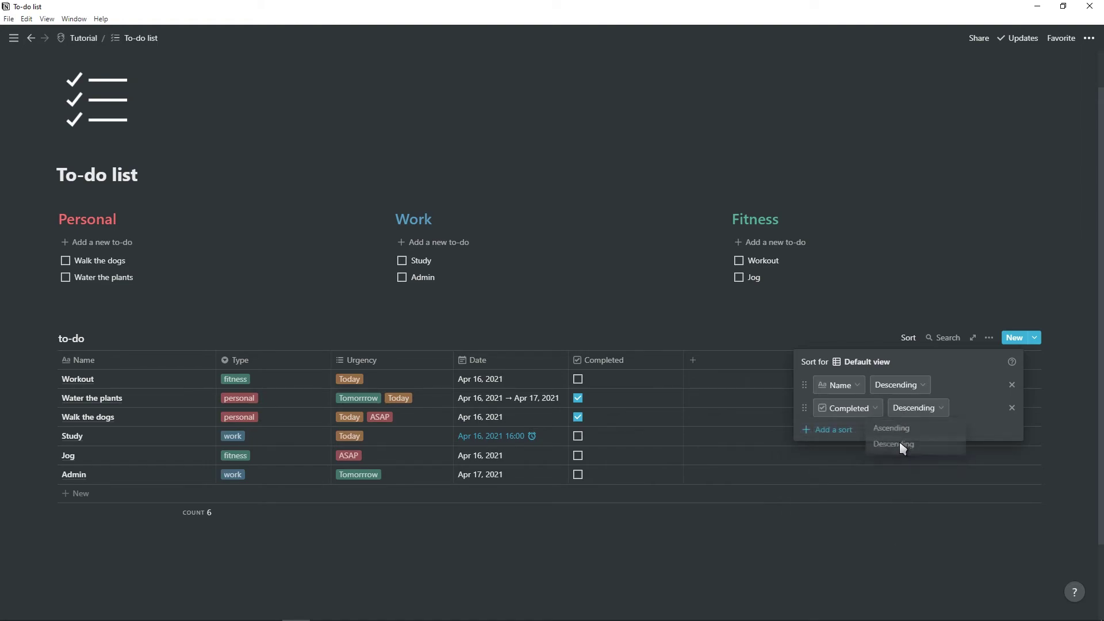
click(902, 444)
click(1010, 385)
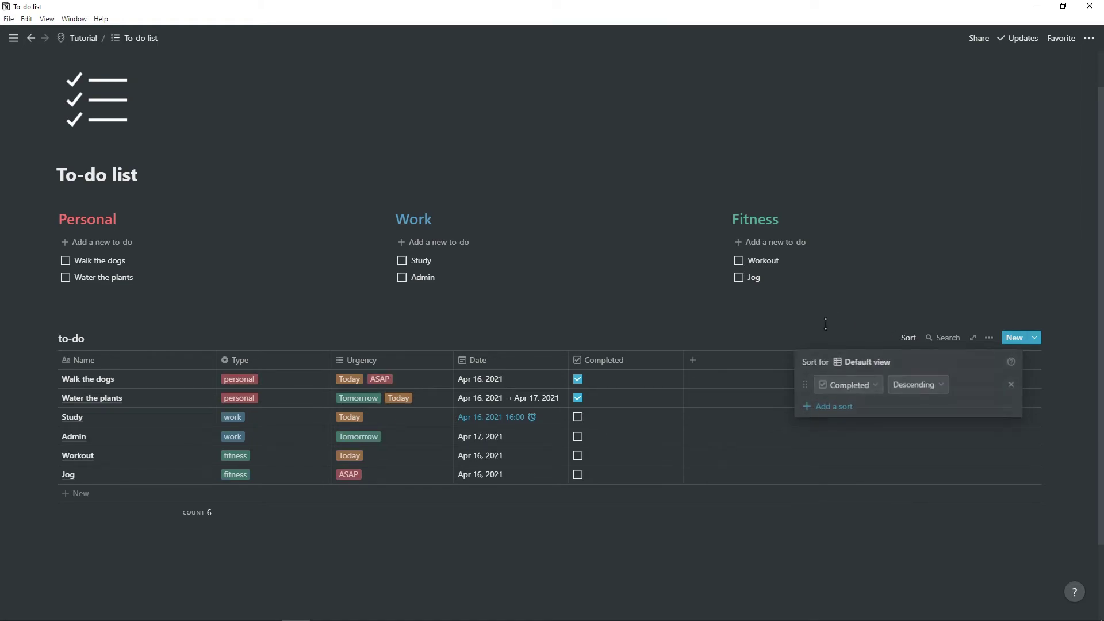
click(825, 324)
Step: Create a Board view of the to-do database
scroll(172, 425, down, 2)
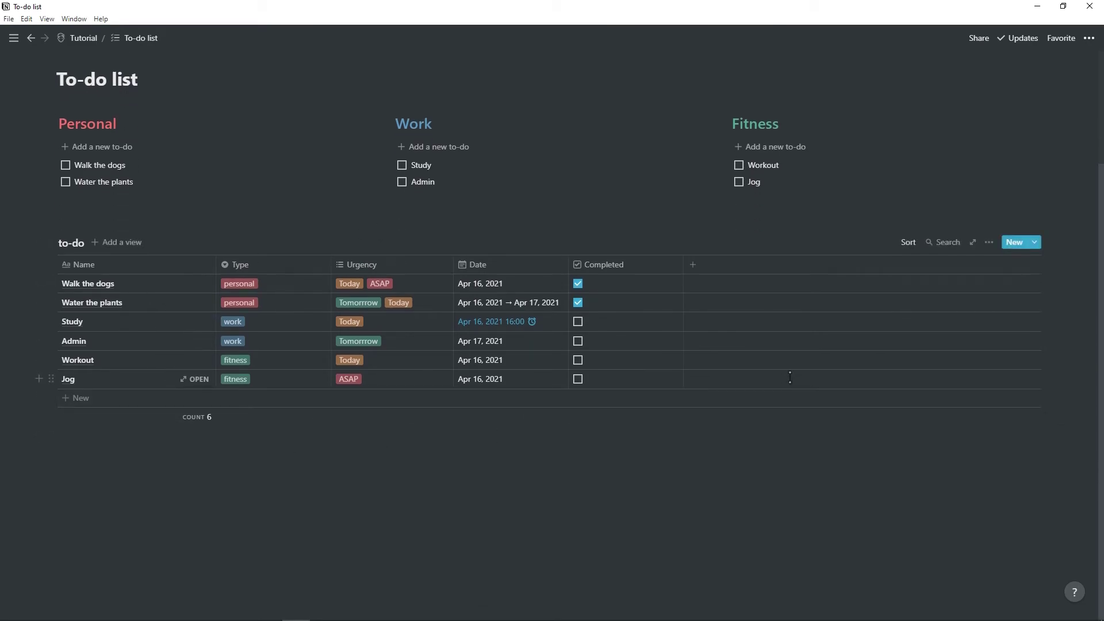
click(108, 243)
click(102, 336)
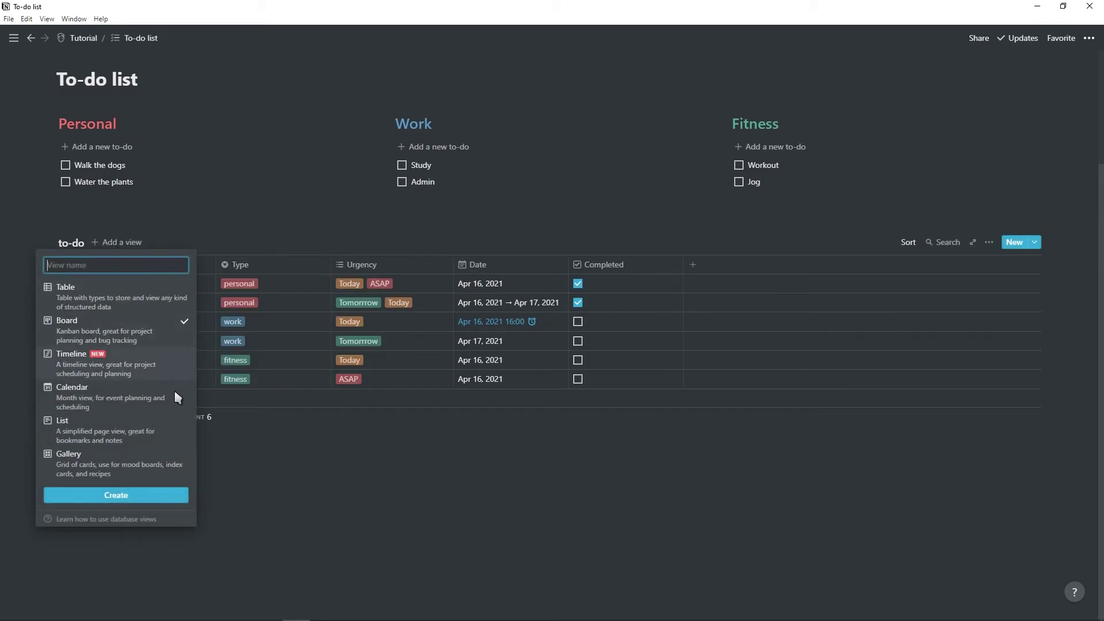
click(132, 495)
scroll(158, 412, down, 2)
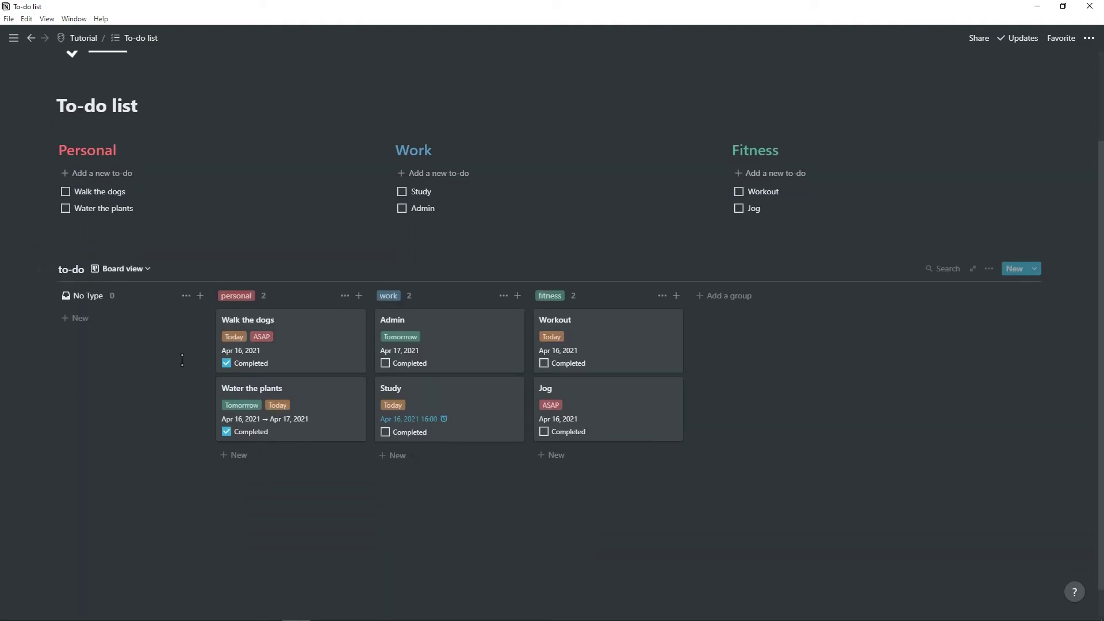
click(123, 269)
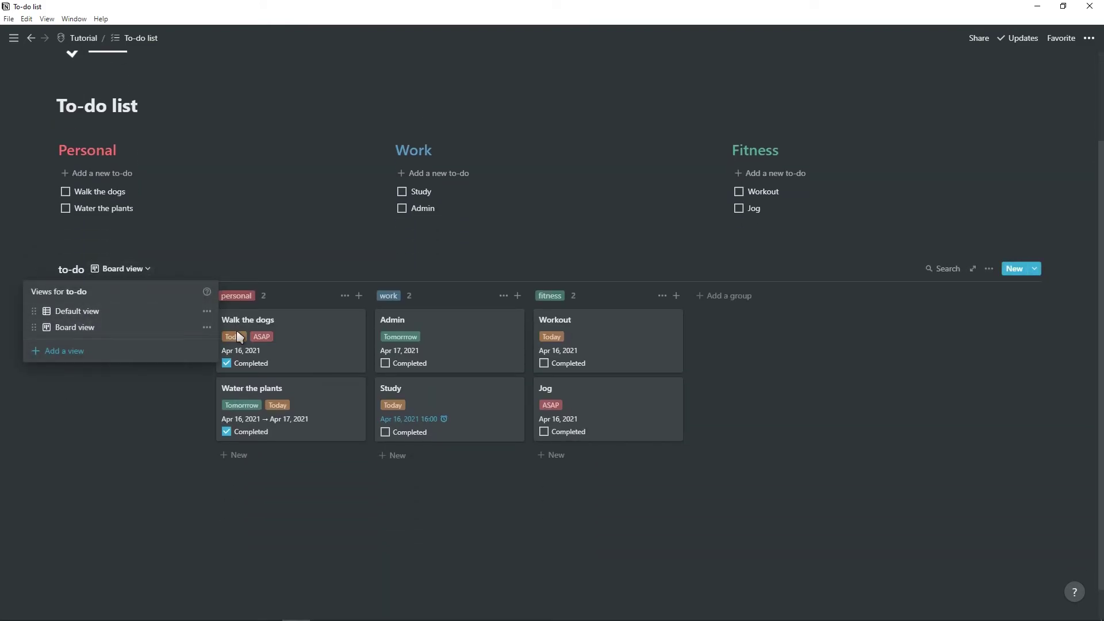
click(207, 327)
click(235, 252)
click(257, 258)
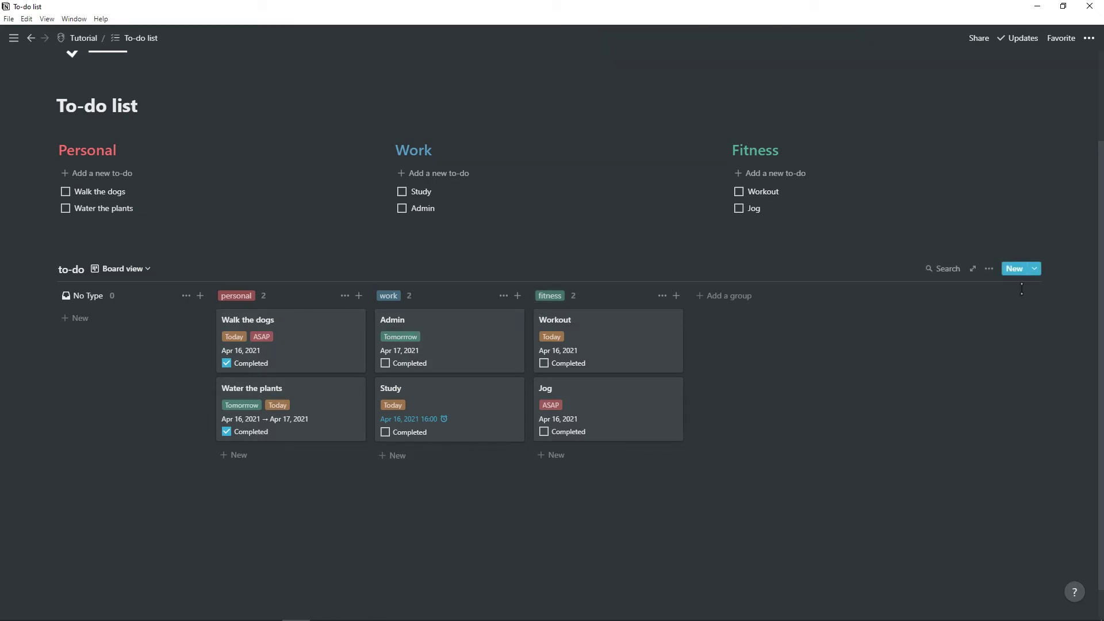
Step: Hide the Date and Completed properties on the cards of the to-do Board view
click(990, 269)
click(1010, 366)
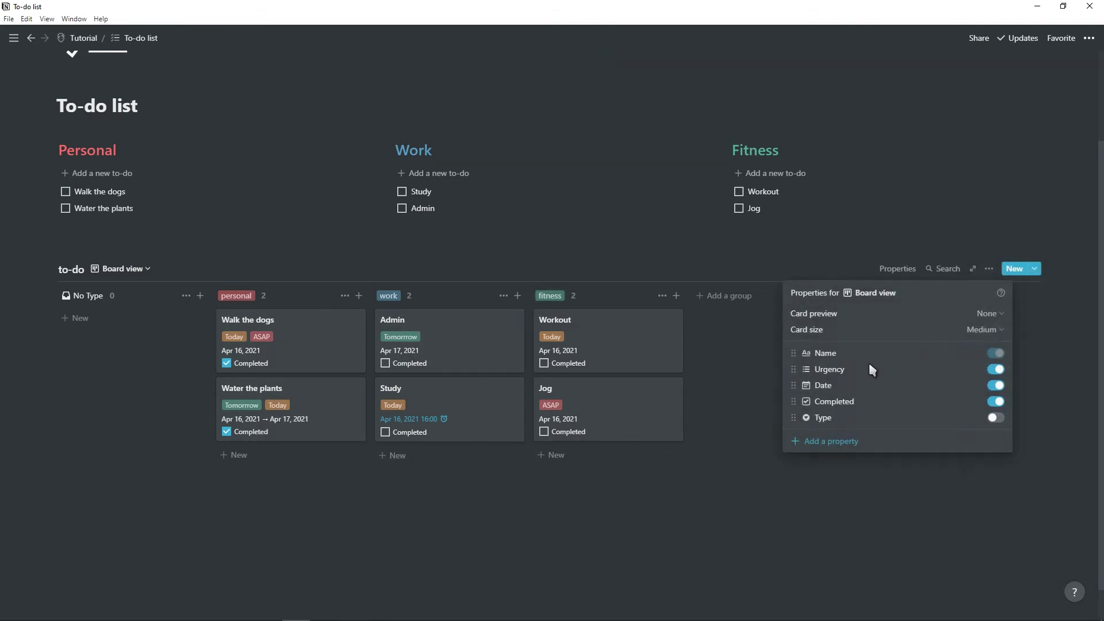
click(995, 401)
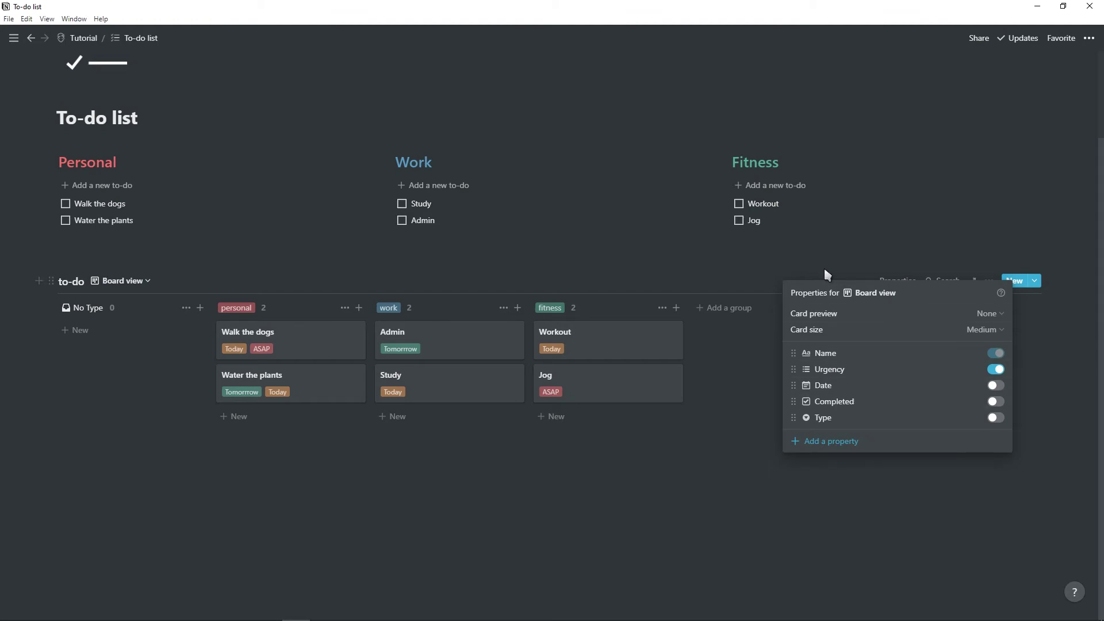
click(476, 308)
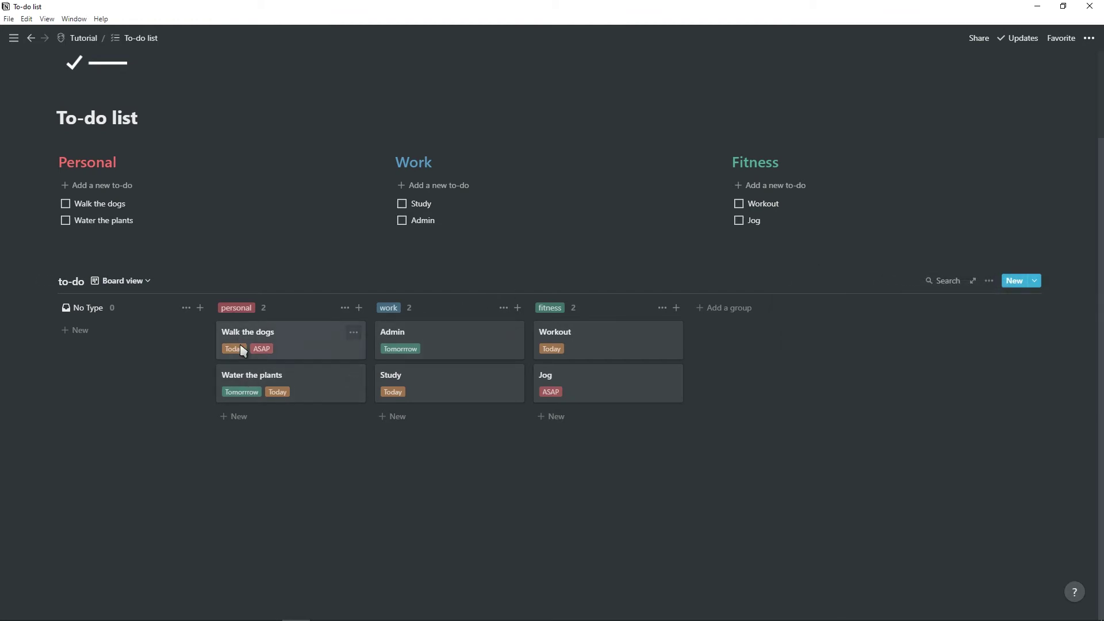
Step: Move the Water the plants card to the fitness group, then set its Type back to personal in the Default view
drag(246, 382, 594, 407)
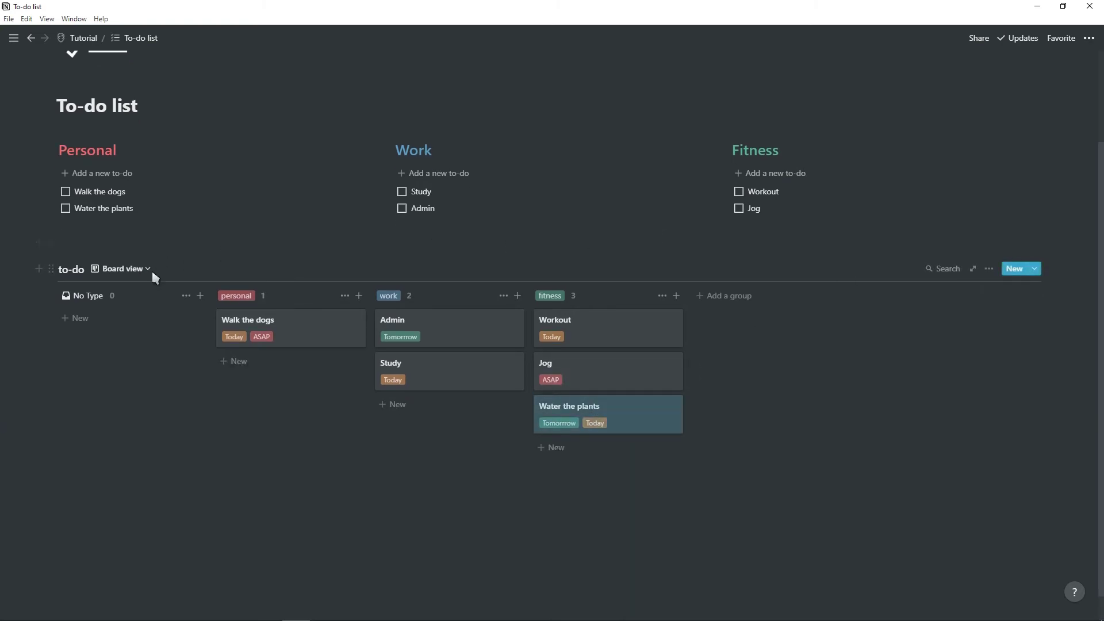
click(122, 268)
click(172, 311)
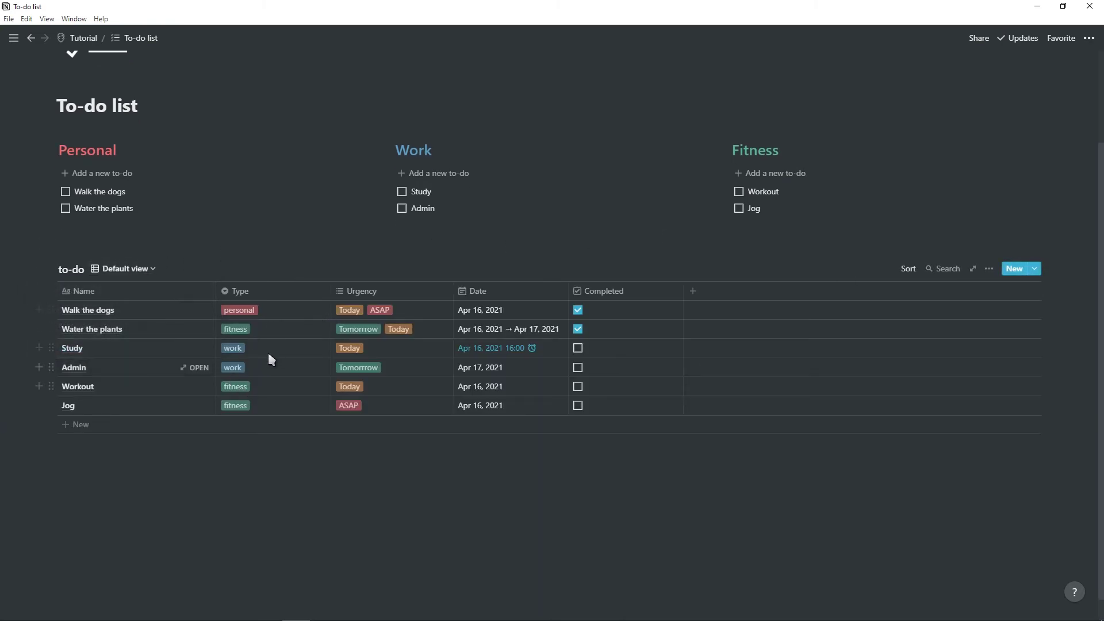
click(247, 328)
click(258, 368)
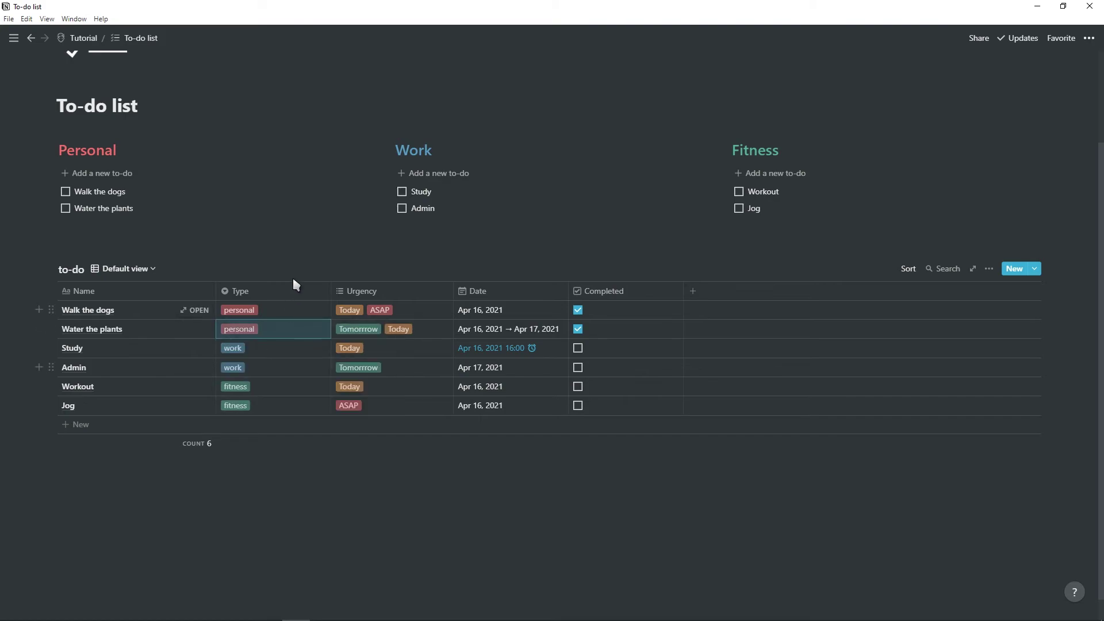
Step: Create a List view of the to-do database and preview its Workout entry
click(123, 268)
click(103, 351)
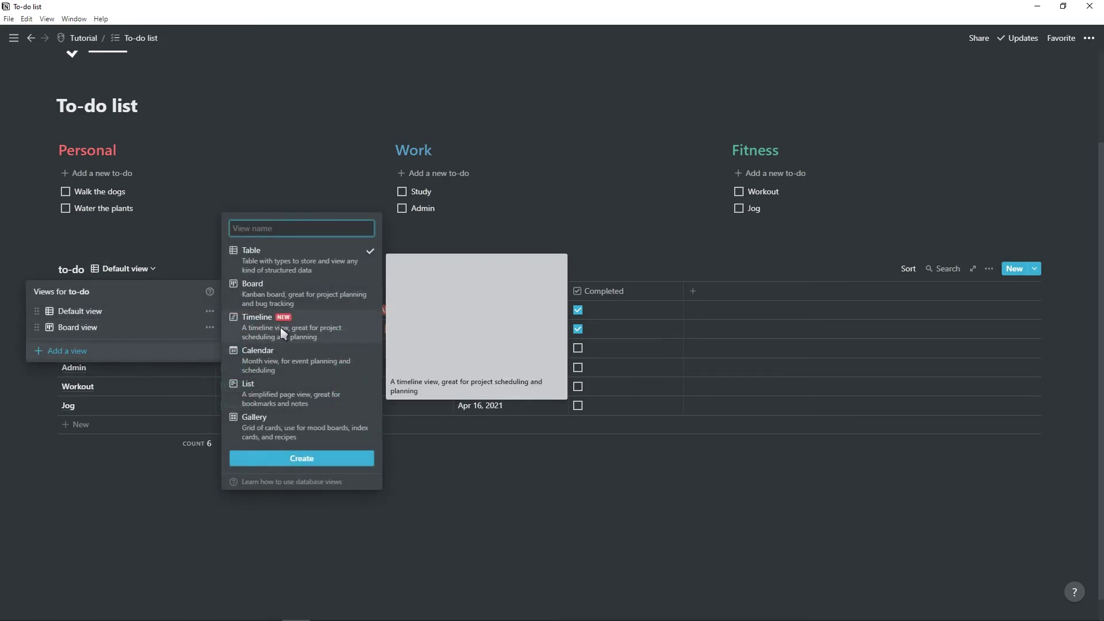
click(278, 394)
click(301, 458)
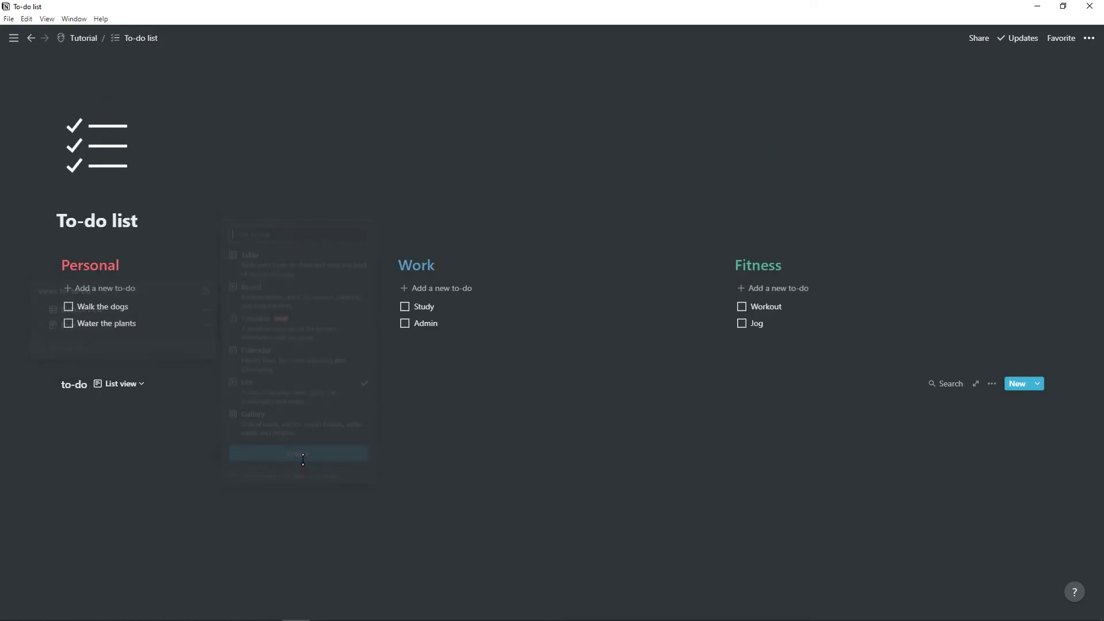
scroll(69, 307, down, 2)
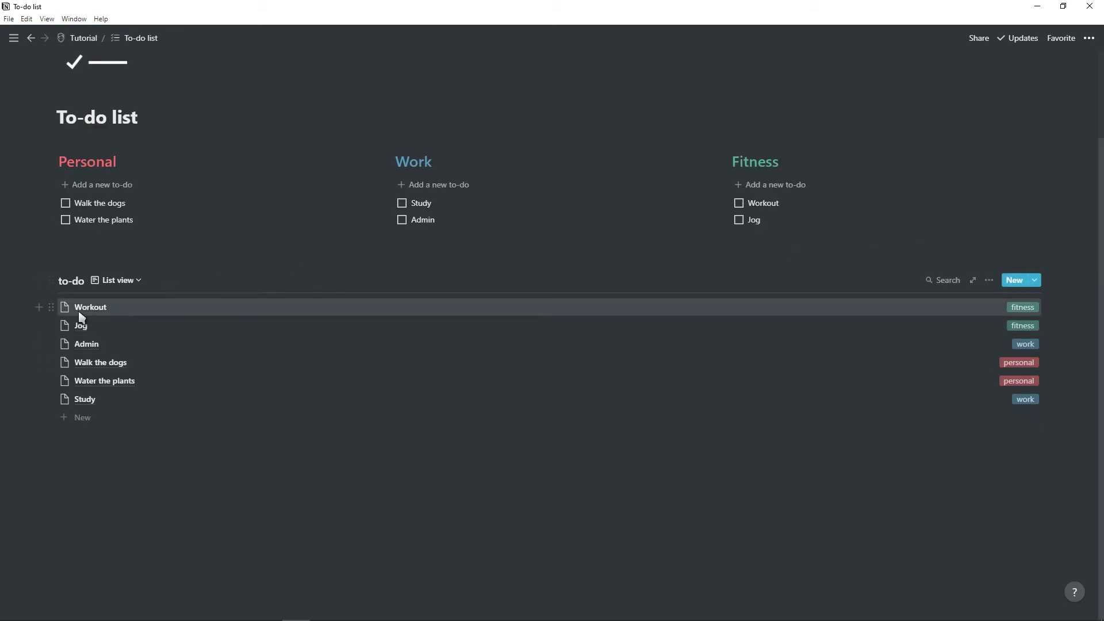
click(83, 307)
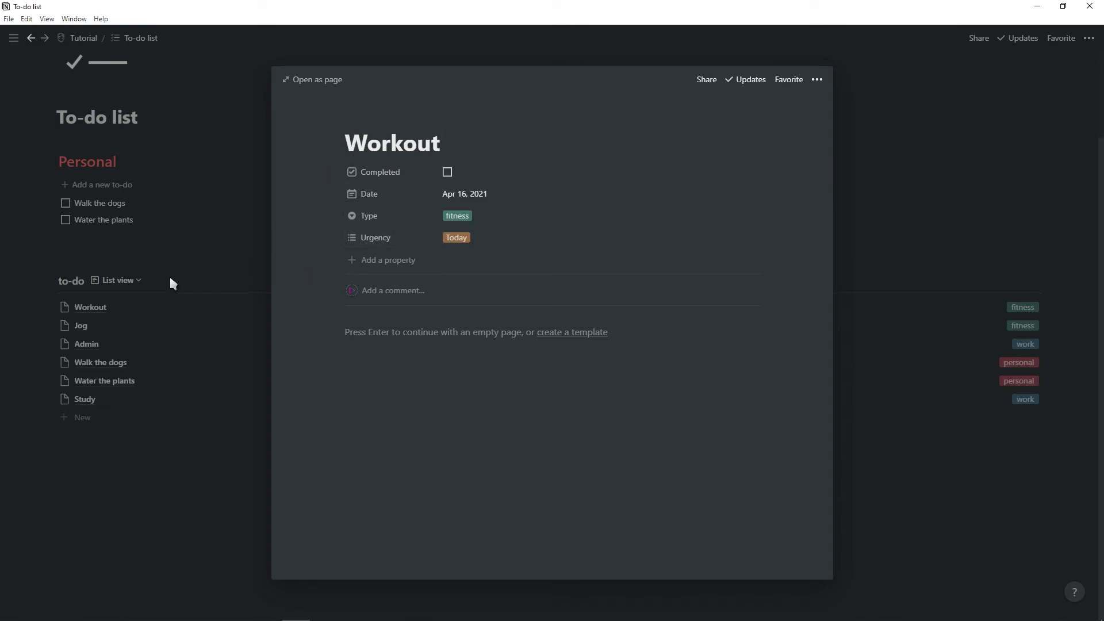
click(171, 281)
Step: Open Walk the dogs as a full page from the Default view, place the cursor in its empty body and return to the to-do list
click(118, 280)
click(89, 323)
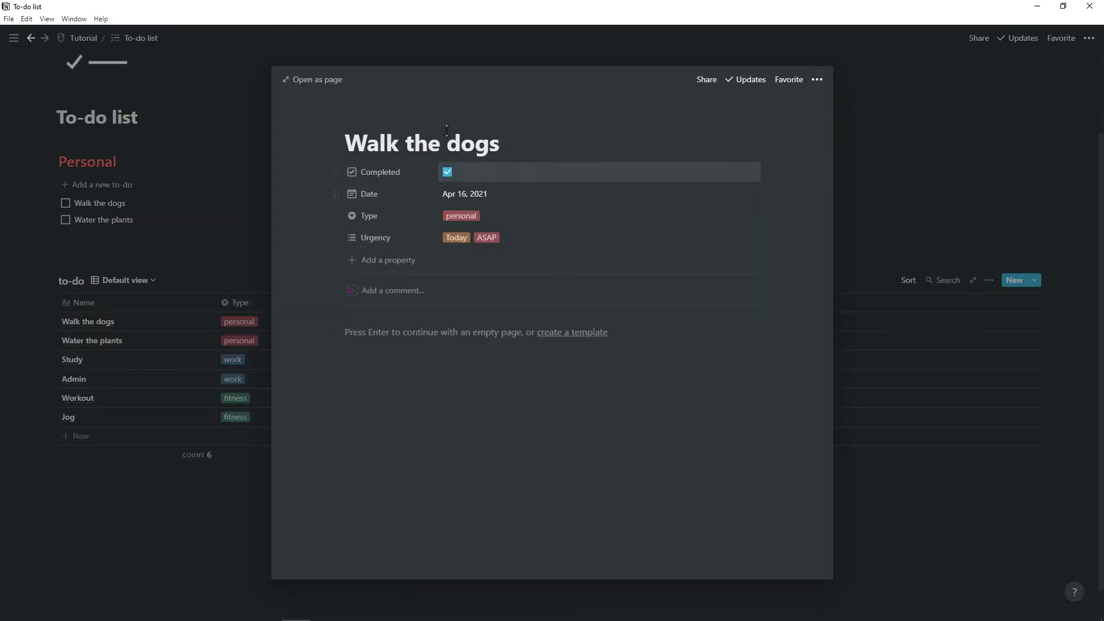
click(309, 81)
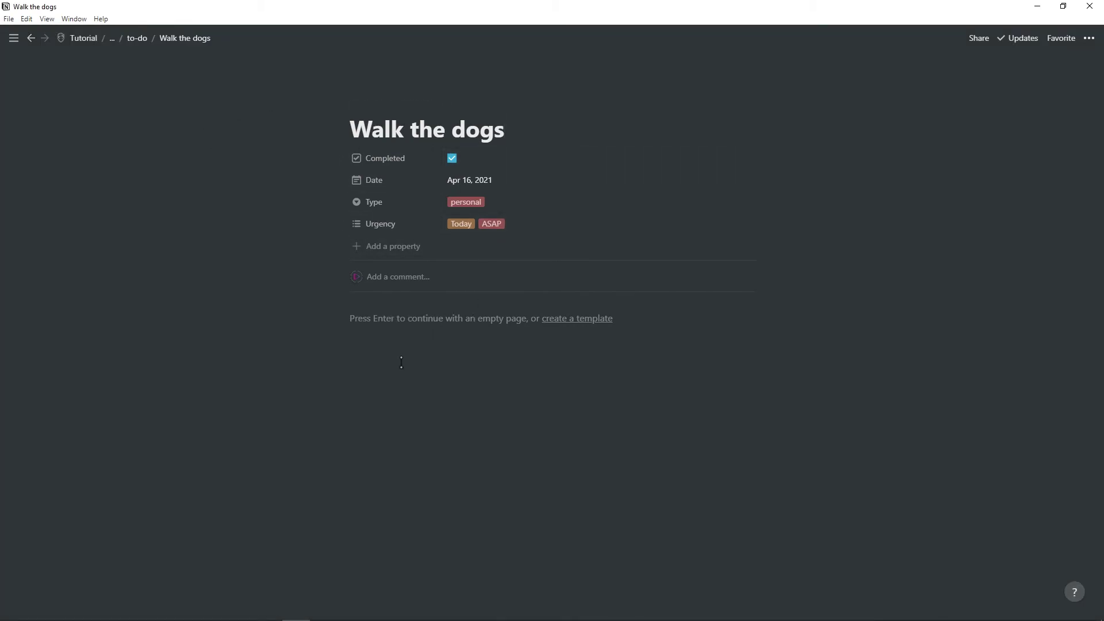
click(403, 323)
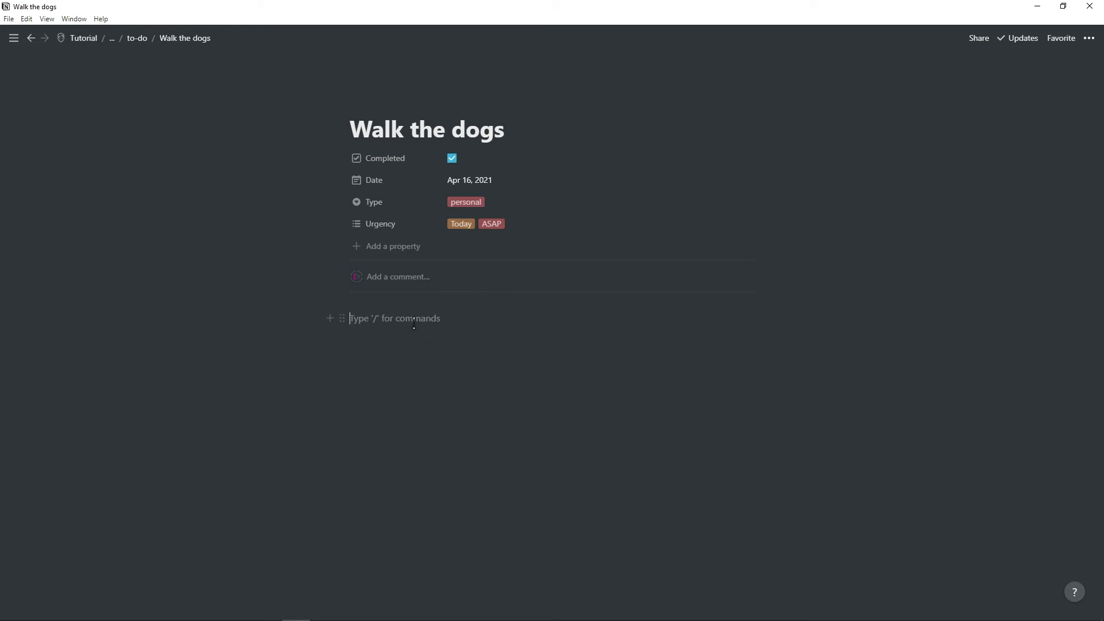
click(136, 38)
click(136, 39)
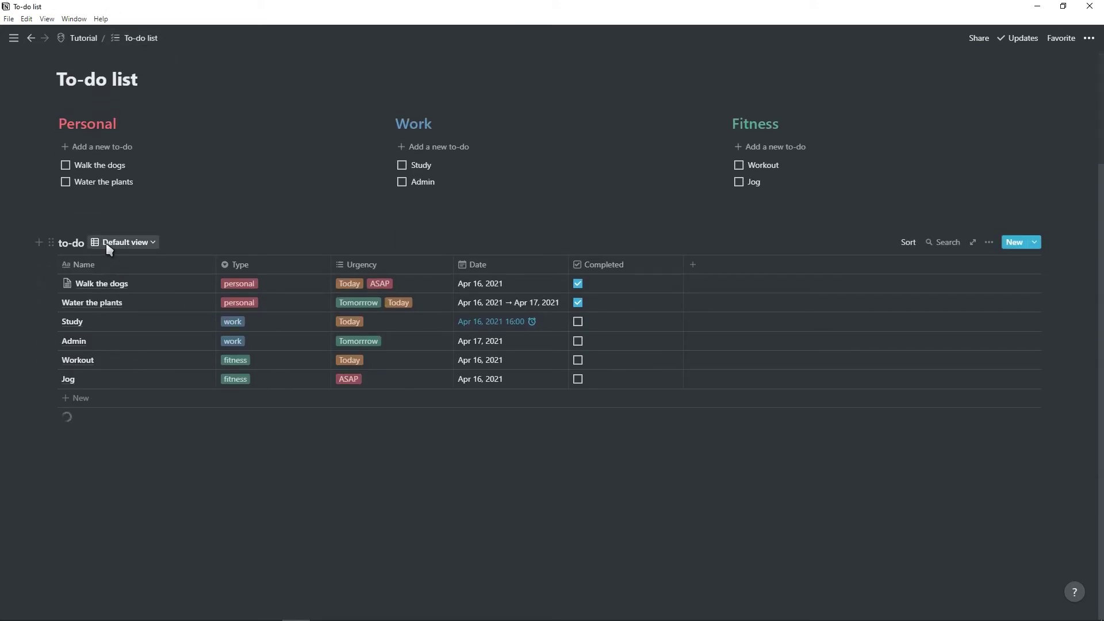
Step: Create a Calendar view of the to-do database and move Walk the dogs to April 18
click(128, 243)
click(74, 340)
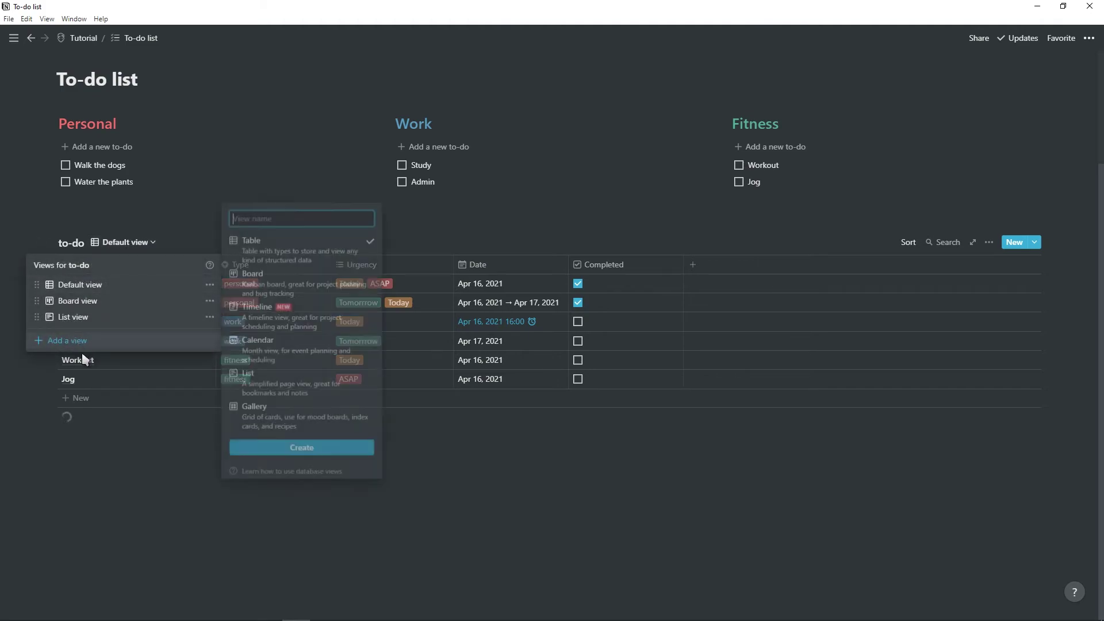
click(236, 349)
click(302, 443)
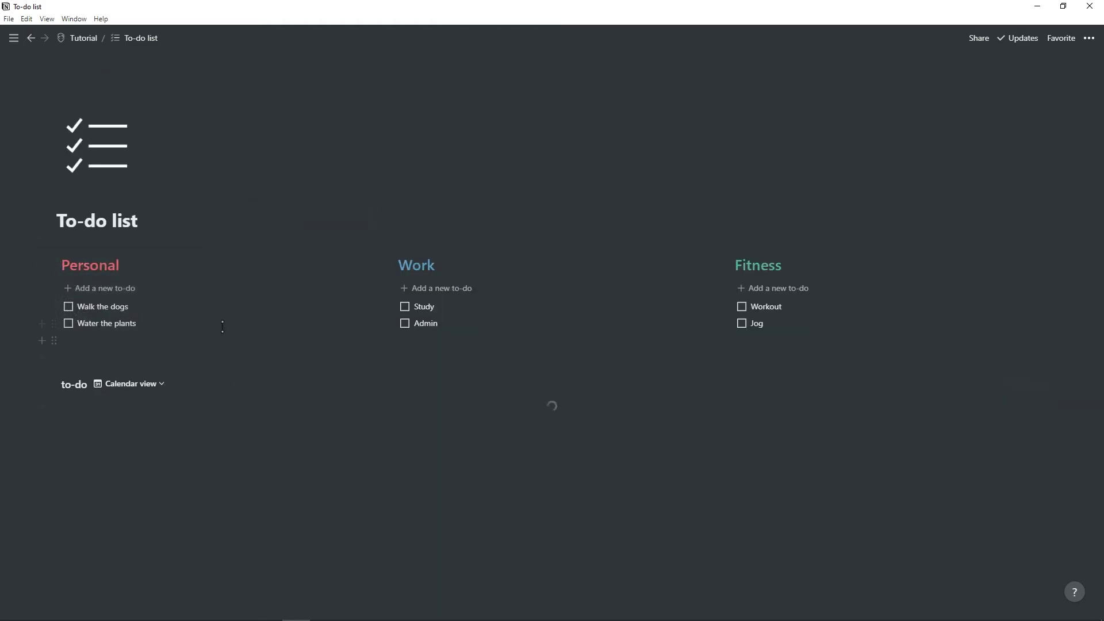
scroll(541, 325, down, 5)
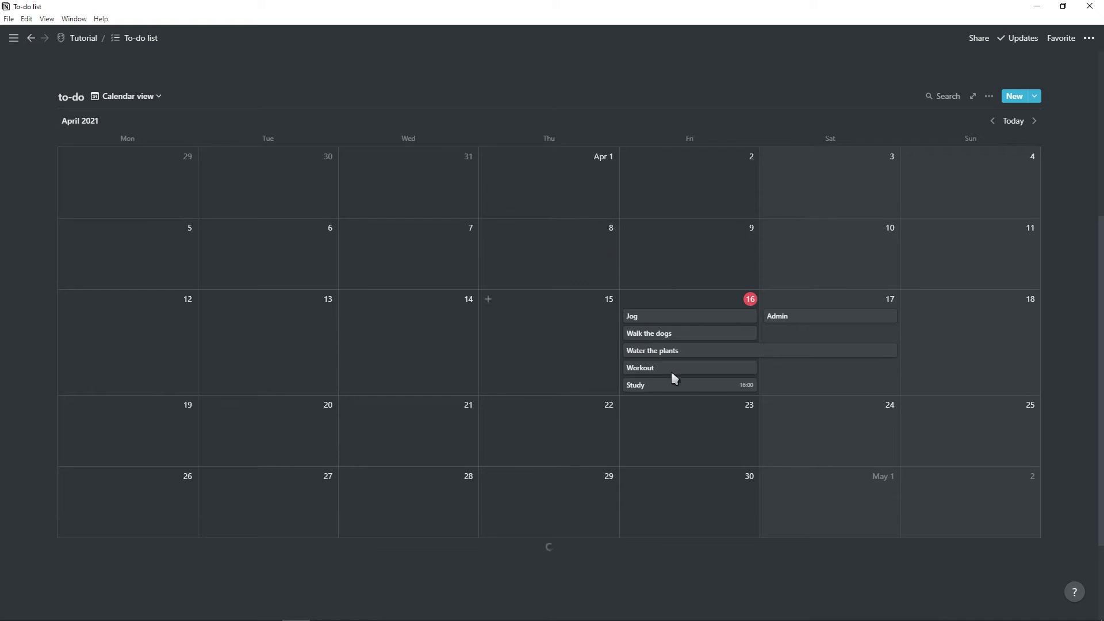
drag(653, 337, 965, 343)
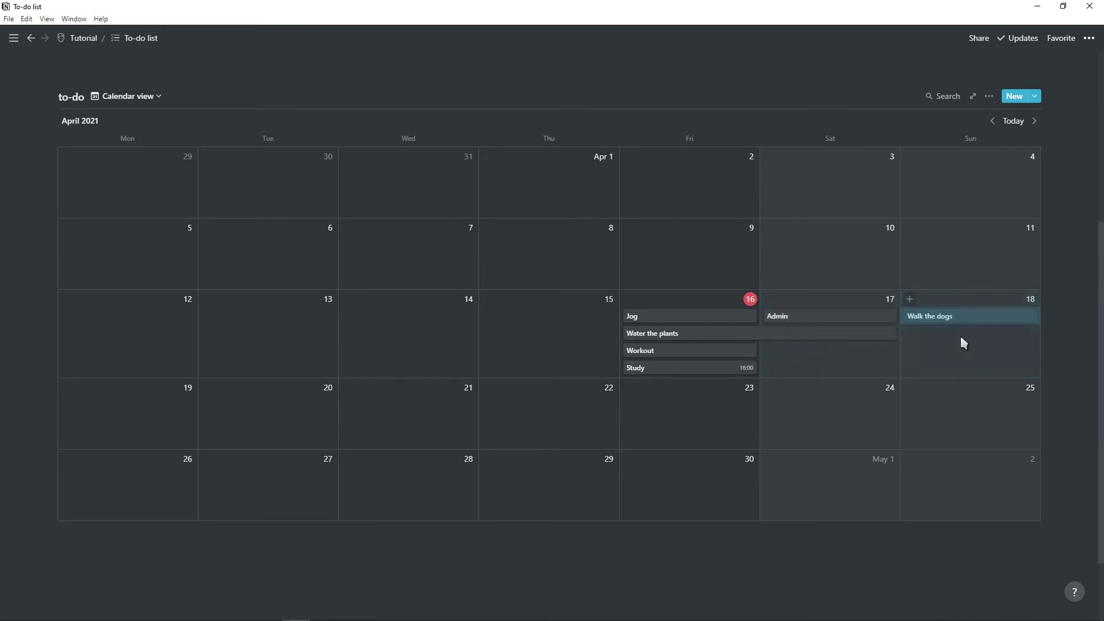
Step: Create a Timeline view of the to-do database and extend Water the plants to April 22
click(128, 96)
click(113, 212)
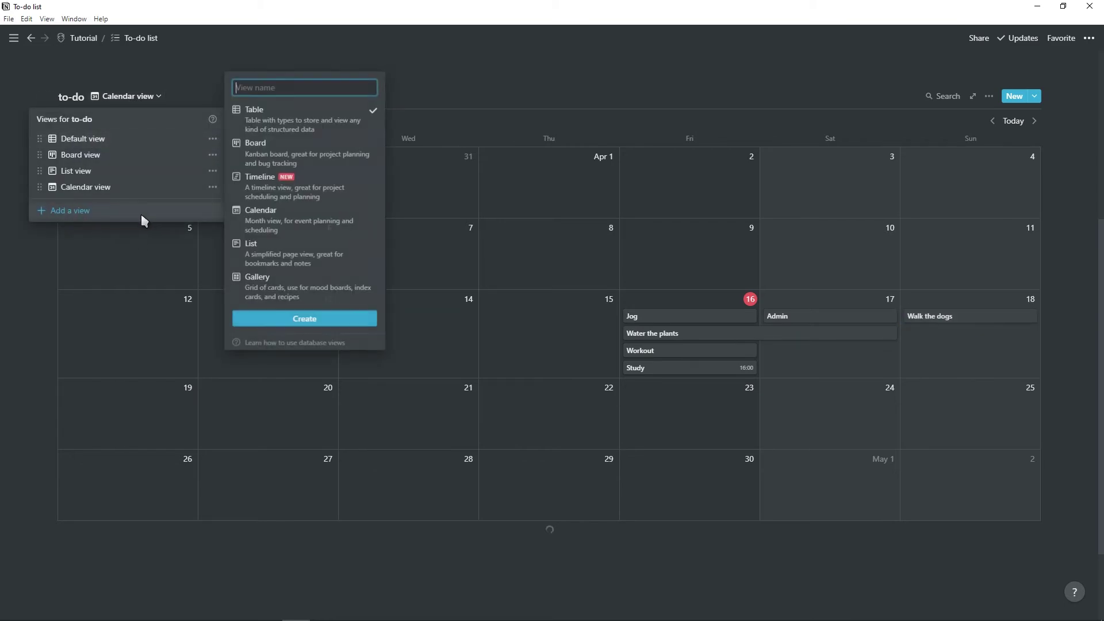
click(290, 182)
click(319, 316)
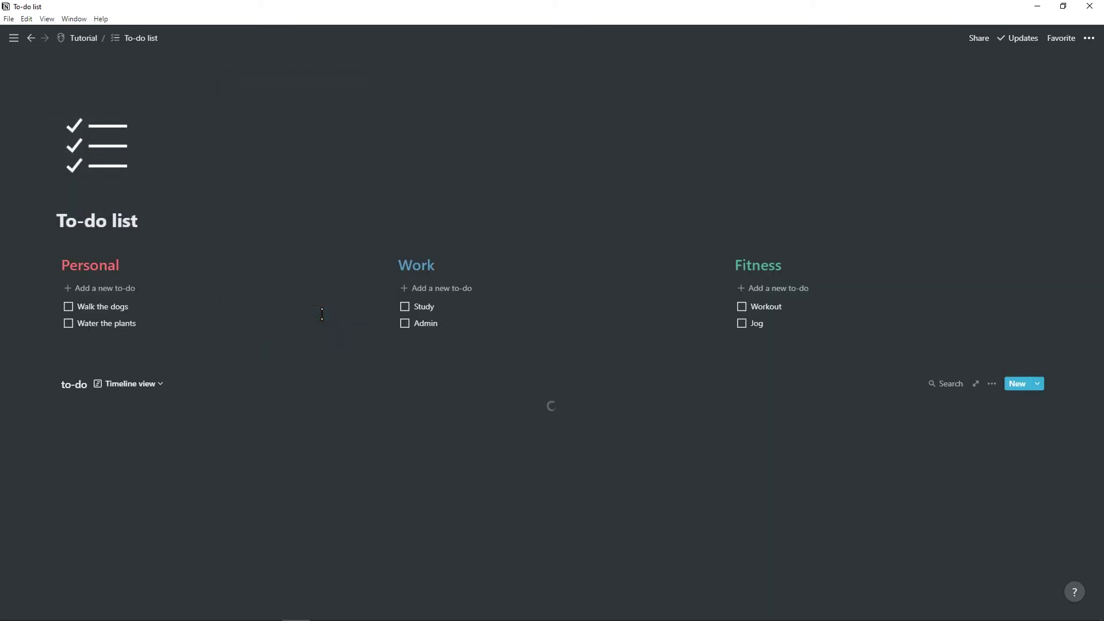
scroll(294, 353, down, 3)
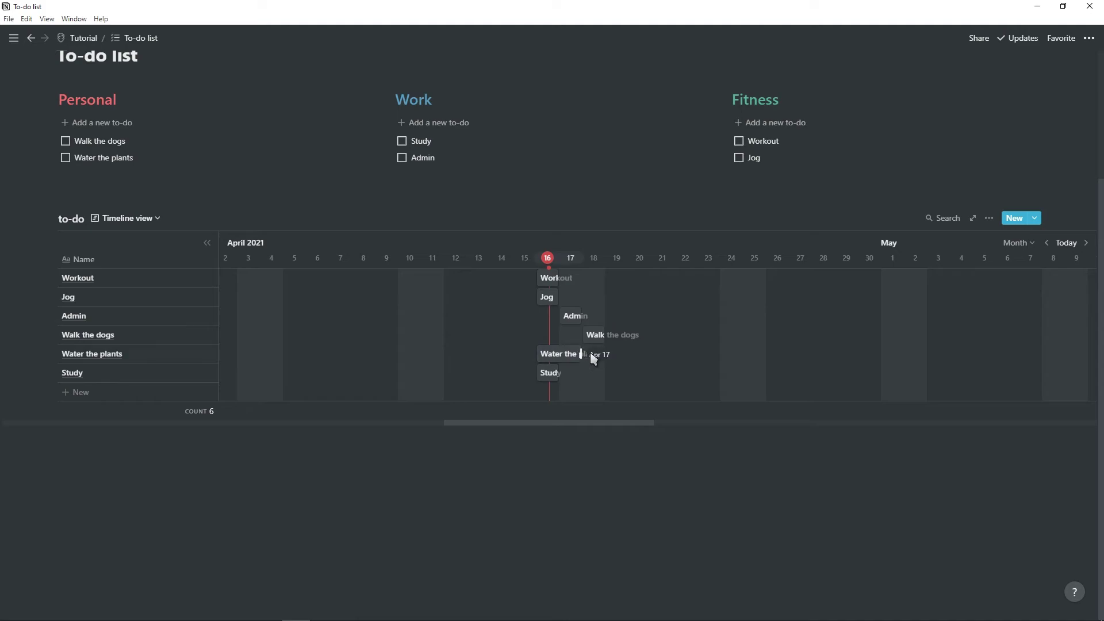
drag(586, 359, 713, 355)
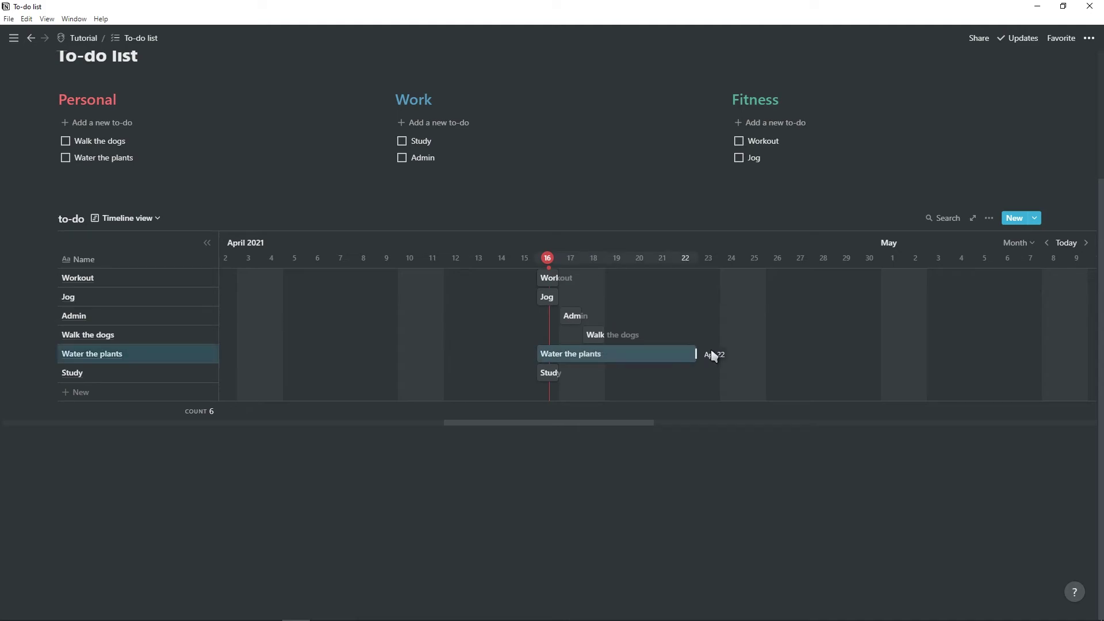
click(988, 218)
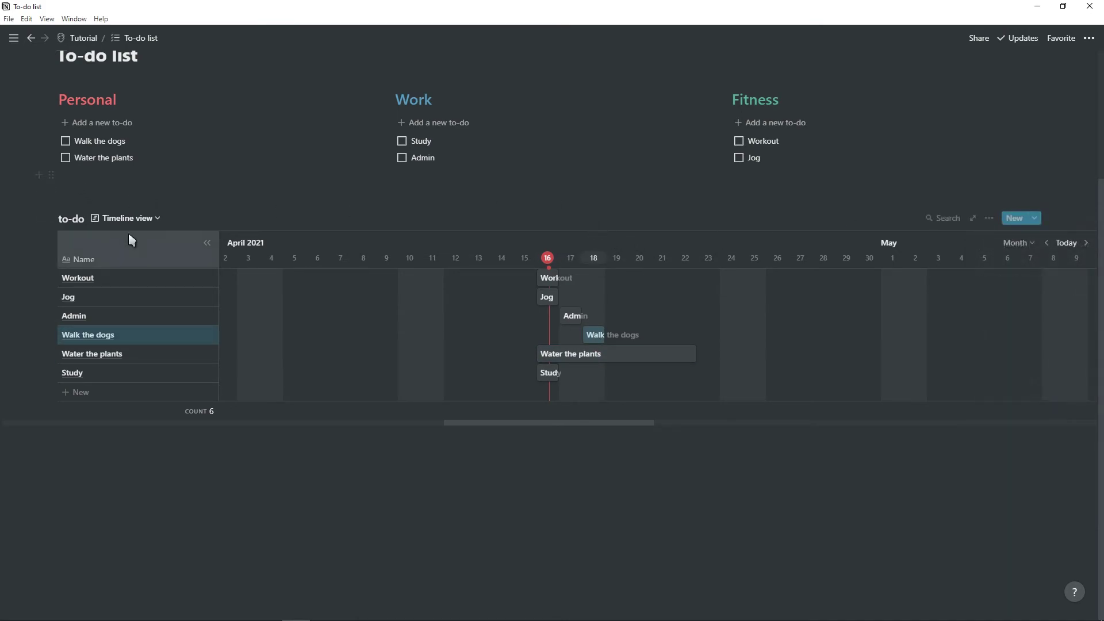
Step: Switch to the to-do database's List view and rename that view Completed
click(142, 217)
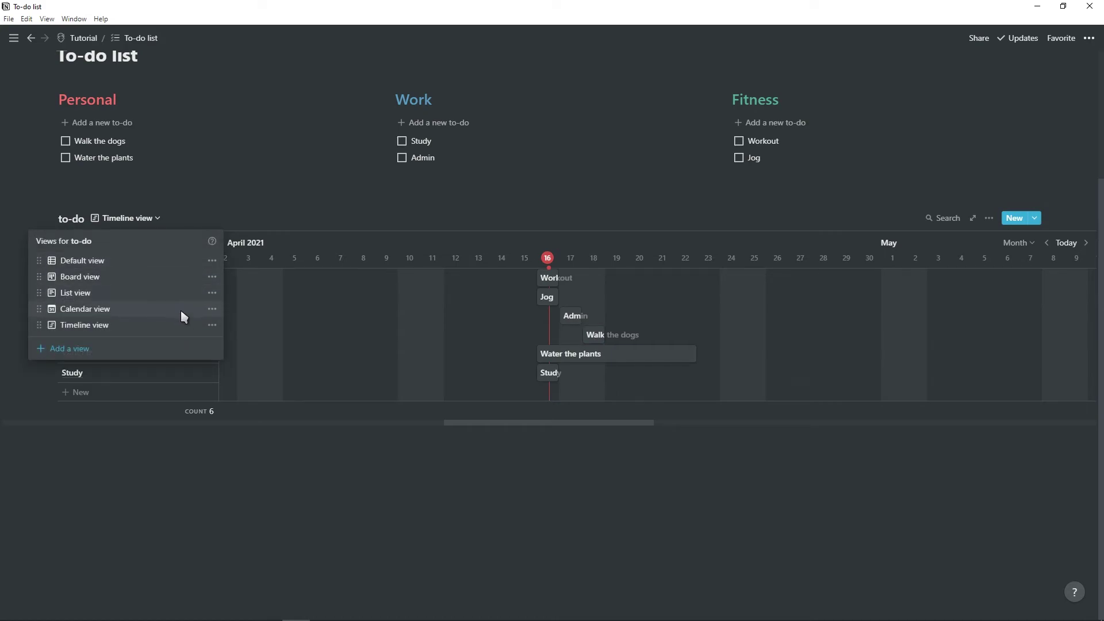
click(131, 292)
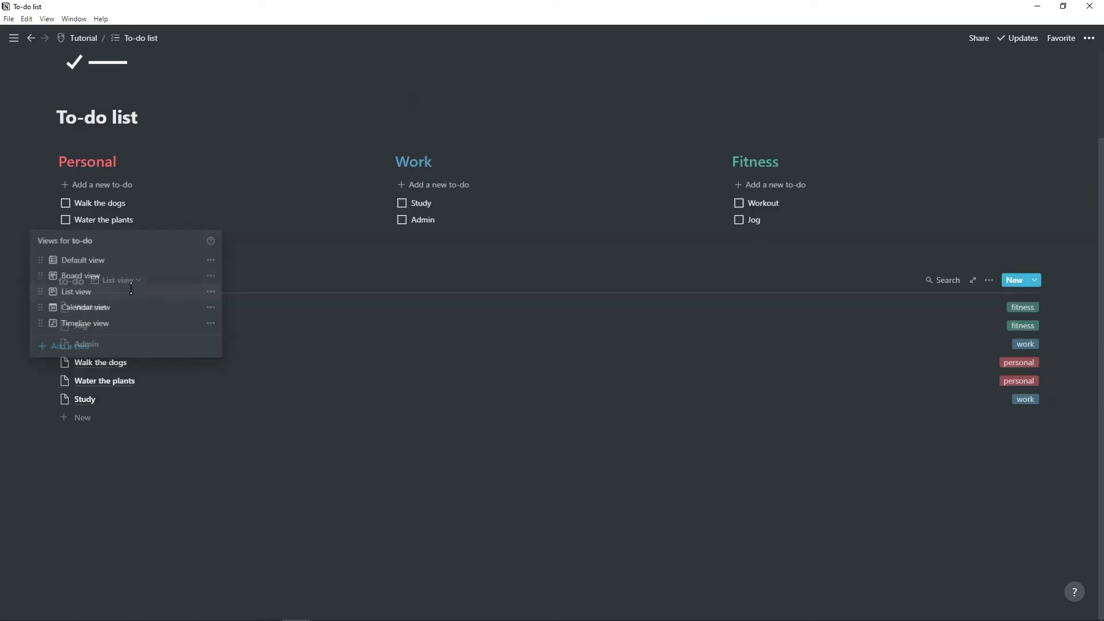
click(117, 280)
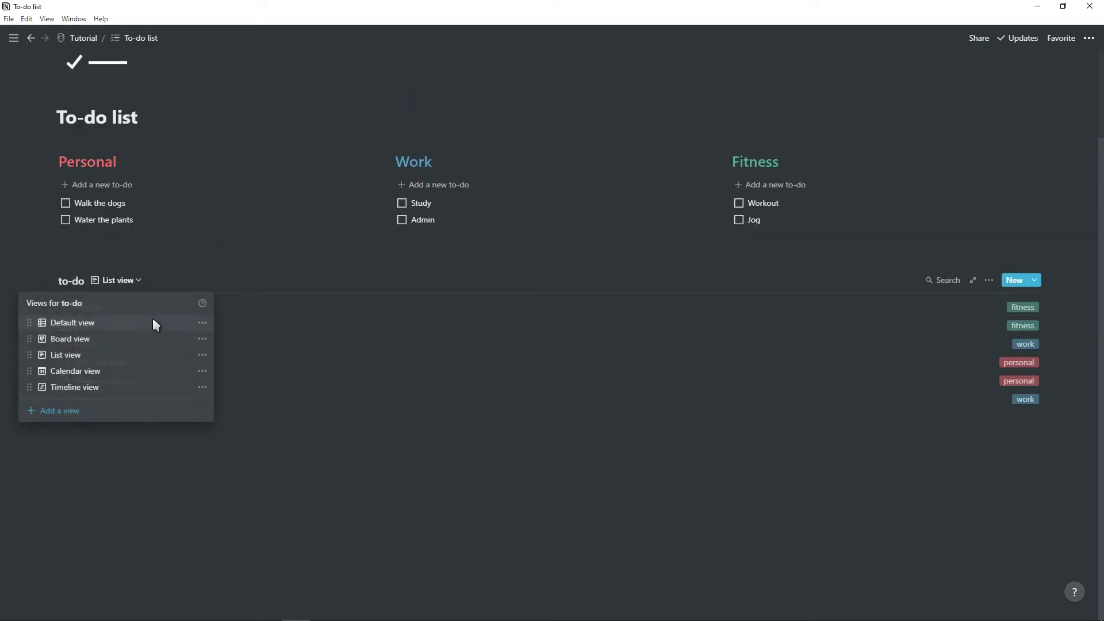
click(202, 355)
text(Completed)
key(Escape)
key(Escape)
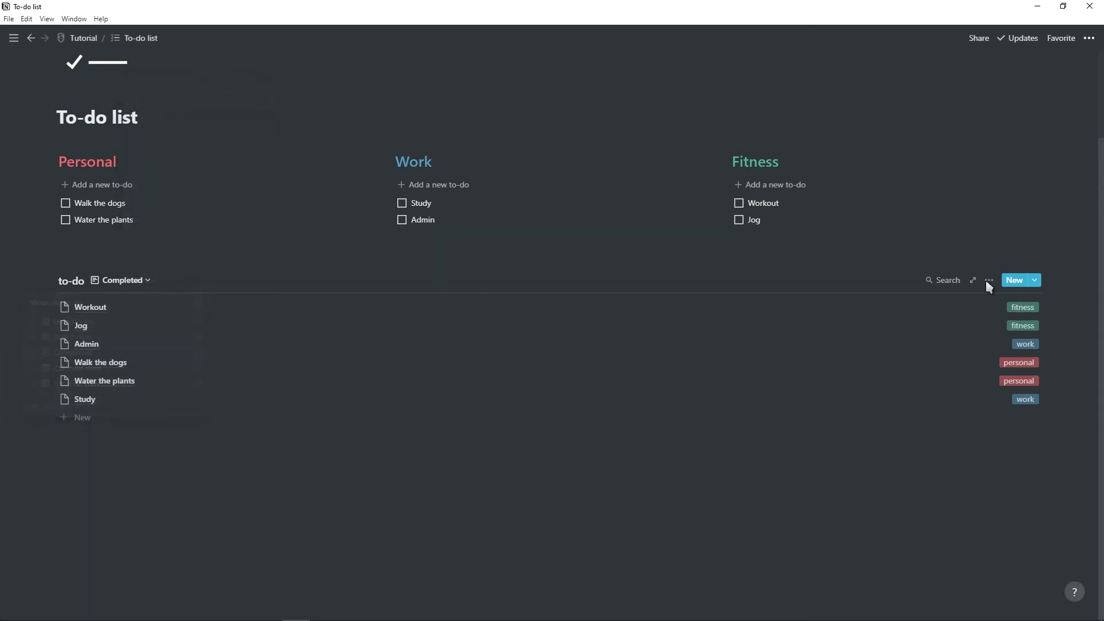
Step: Add a filter to the Completed list view of the to-do database
click(988, 281)
click(1006, 405)
click(800, 392)
click(791, 402)
click(825, 328)
click(803, 396)
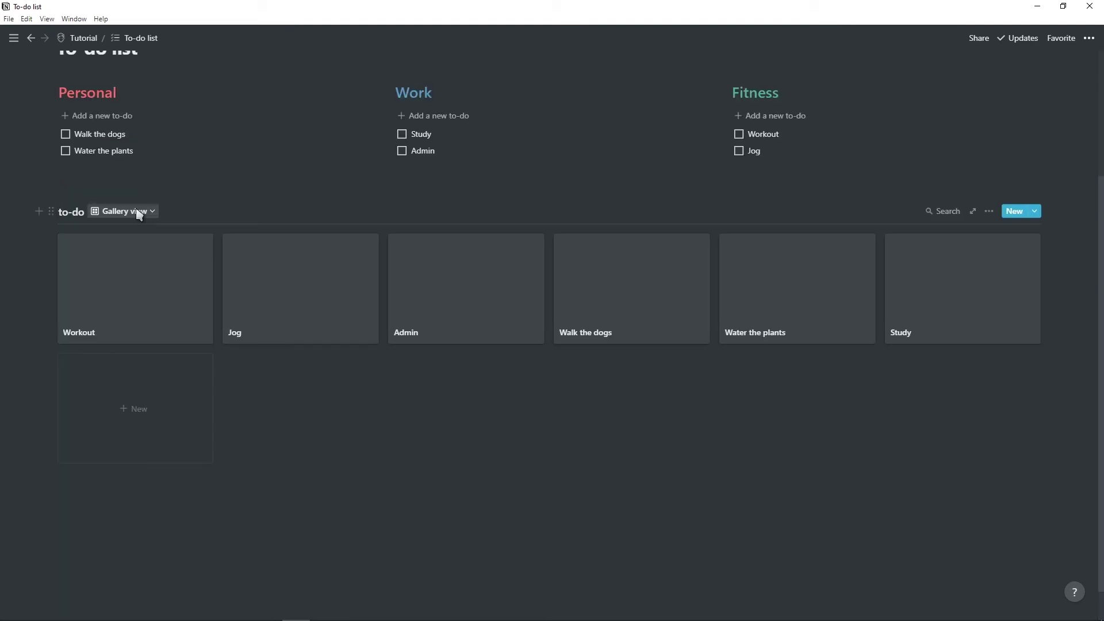
Step: Add a Files & media property to the Workout entry and upload an image to it
click(120, 292)
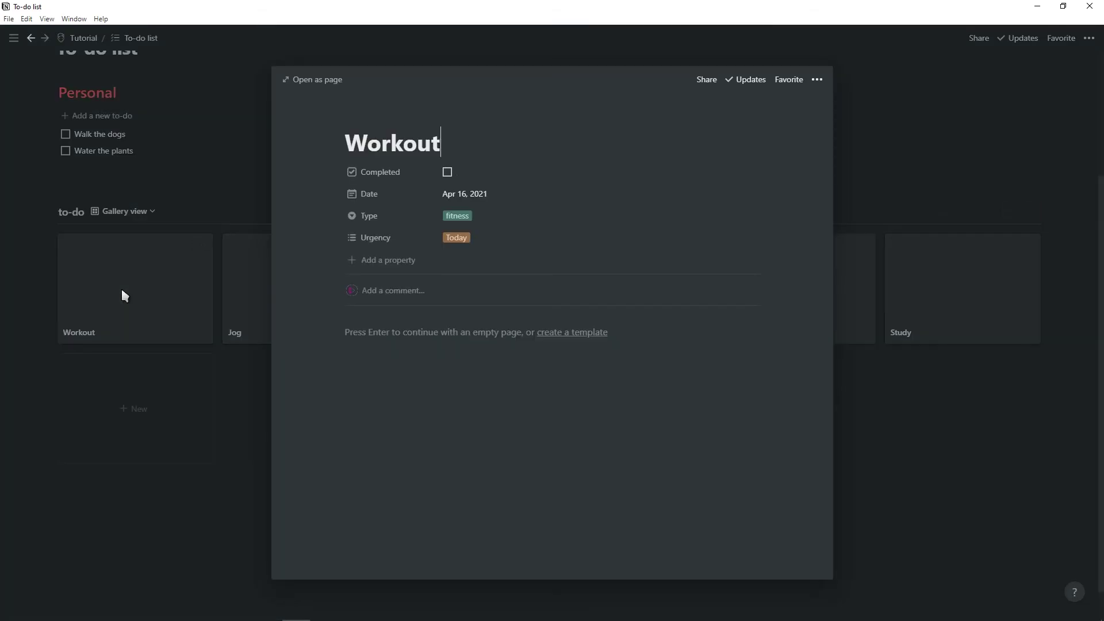
click(371, 260)
mouse_move(421, 322)
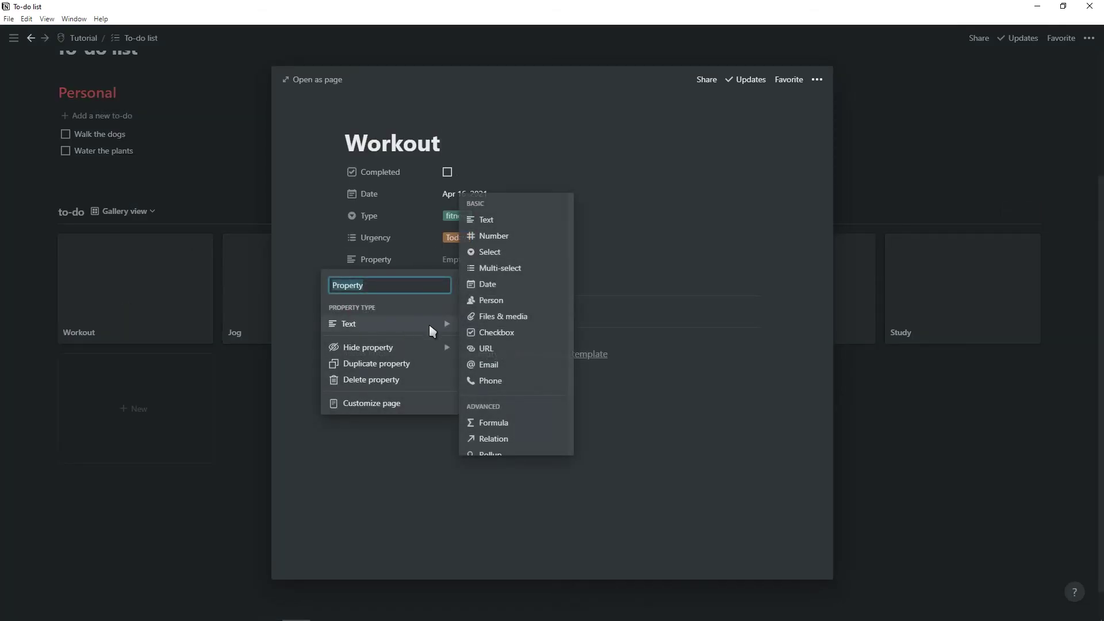
click(527, 317)
click(447, 260)
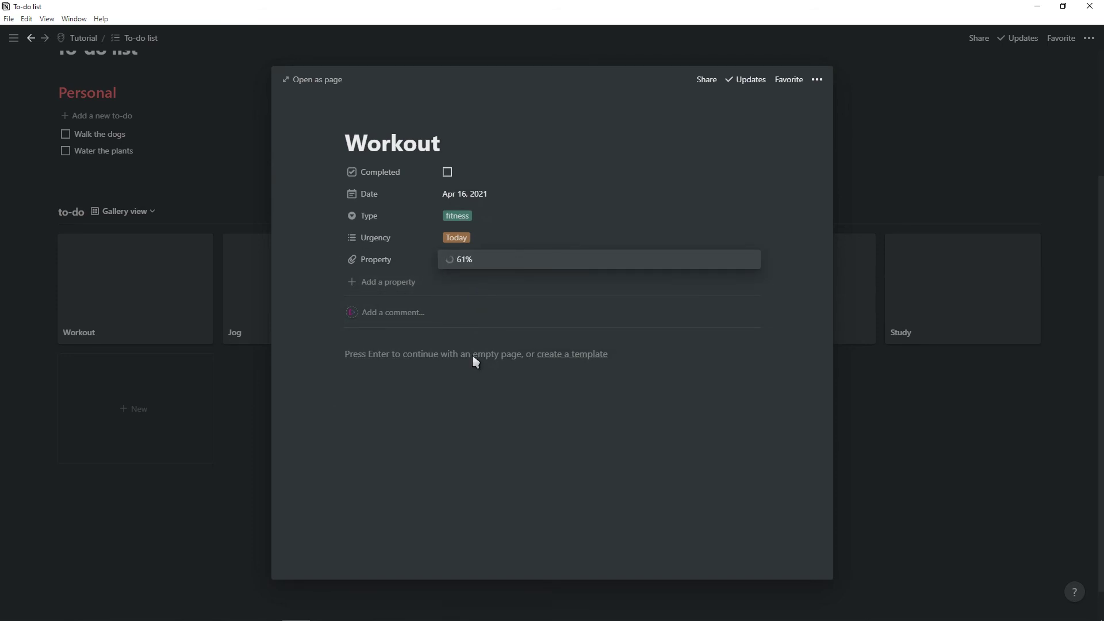
Step: Add a cover to the Workout entry and return to the Gallery view
click(796, 305)
click(427, 120)
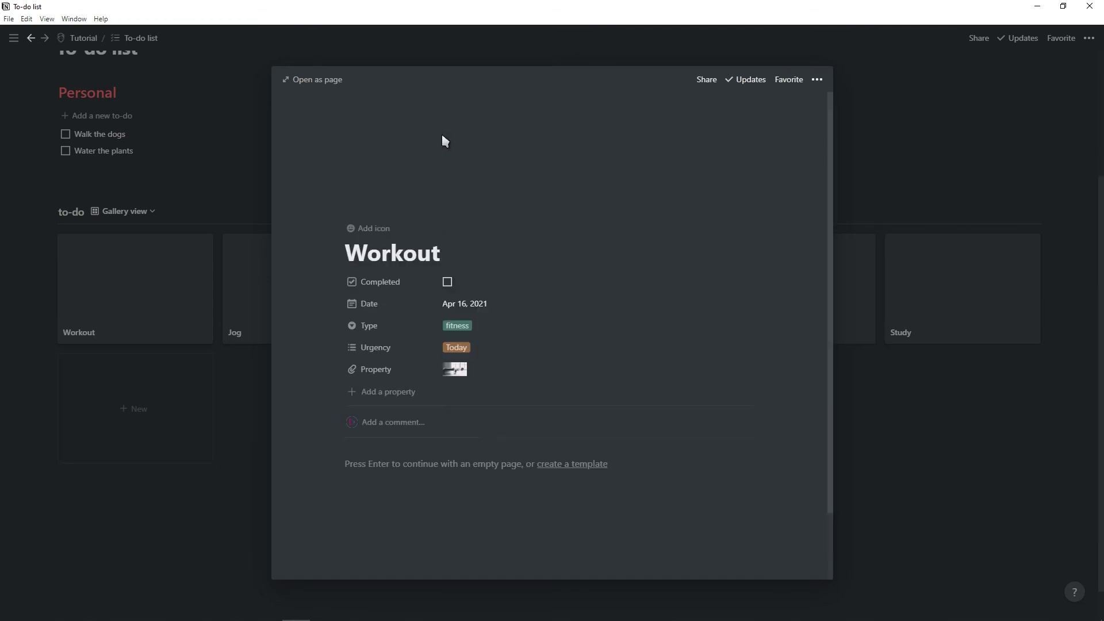
click(194, 207)
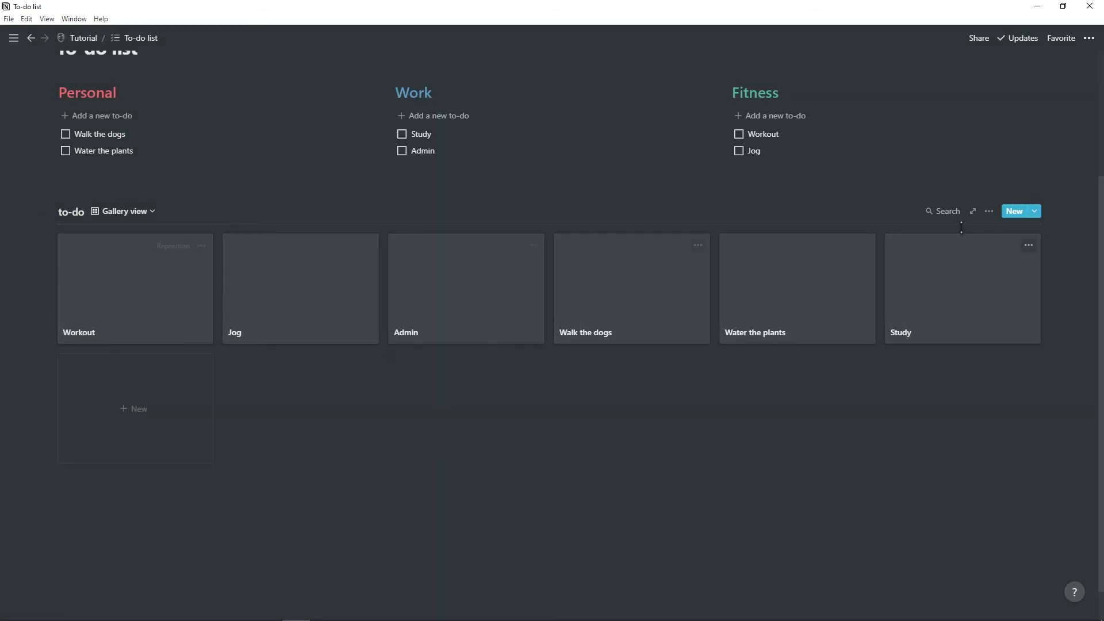
Step: Set the Gallery view's card preview to Page cover
click(987, 212)
click(991, 379)
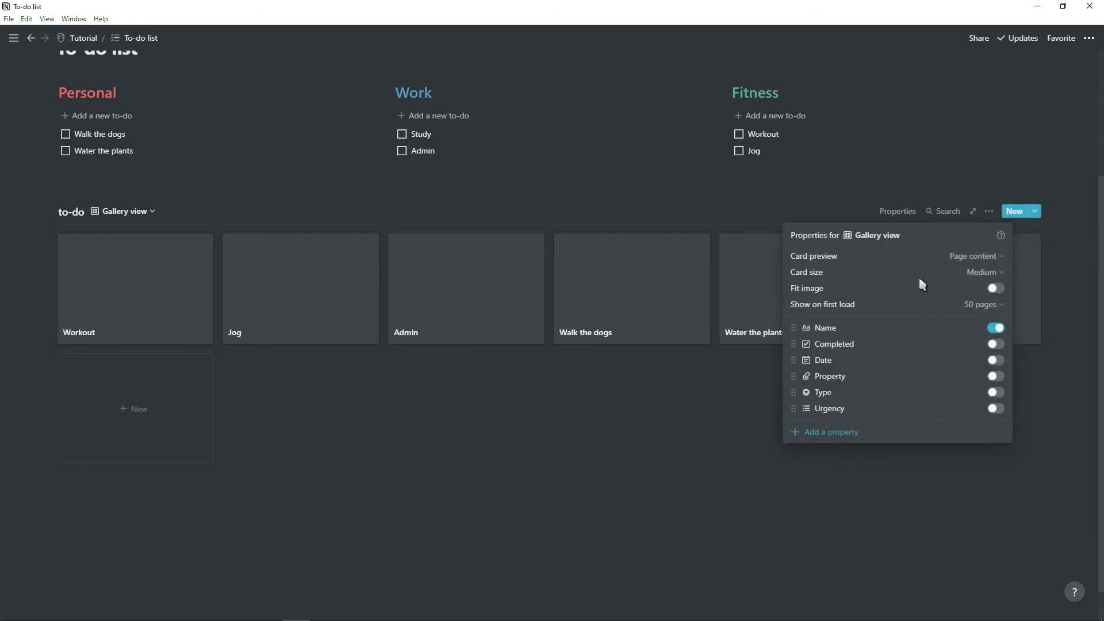
click(999, 262)
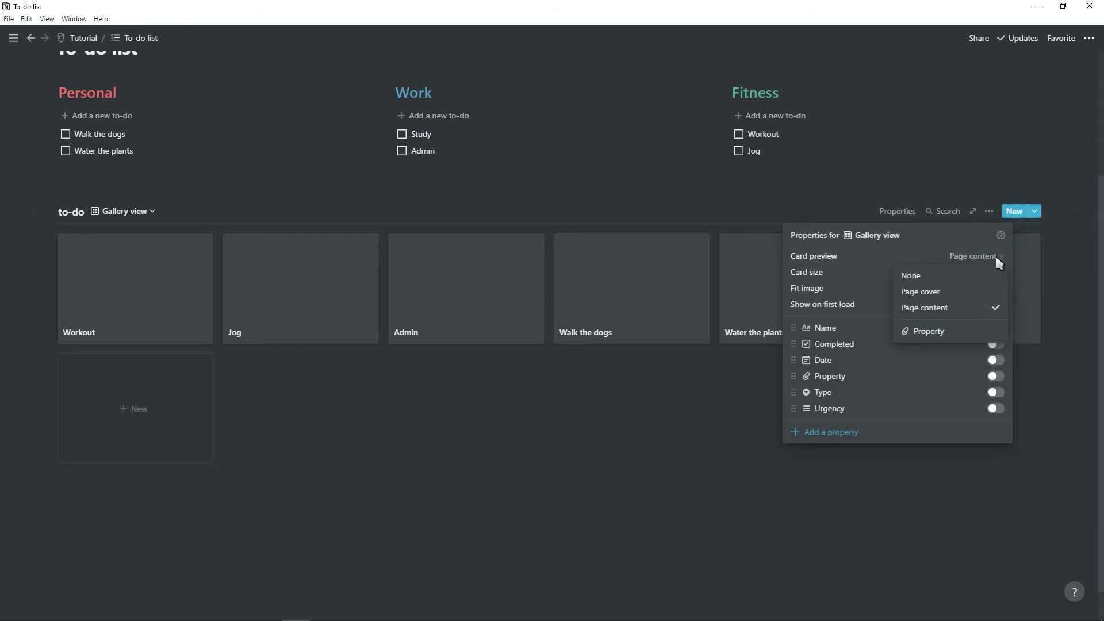
click(943, 293)
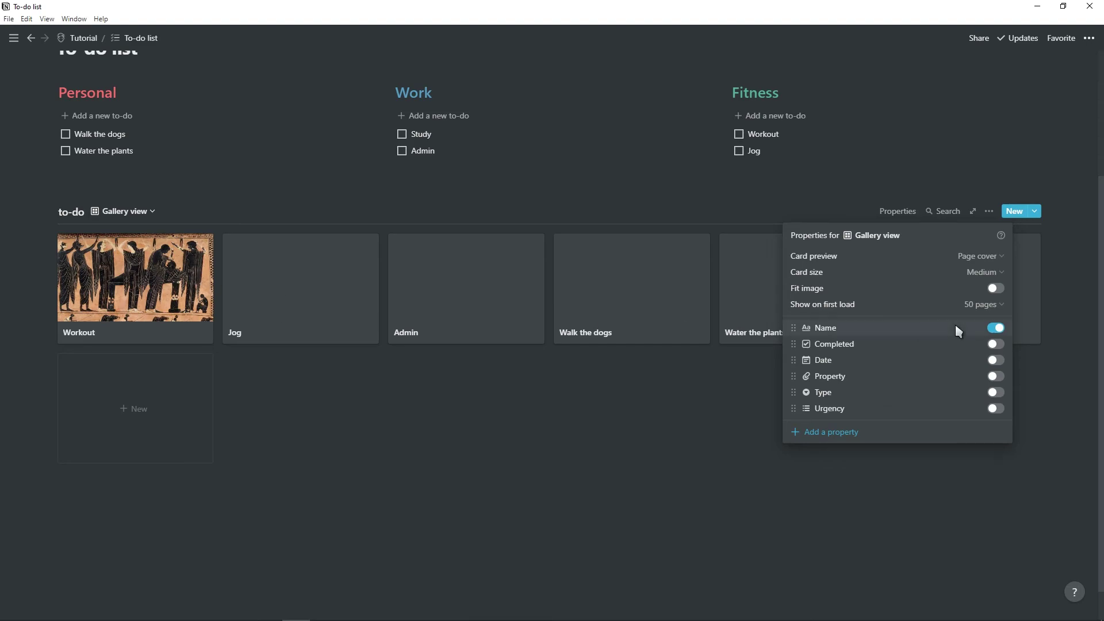
Step: Change the Gallery view's card preview to the Property files field and set the card size to Large
click(979, 258)
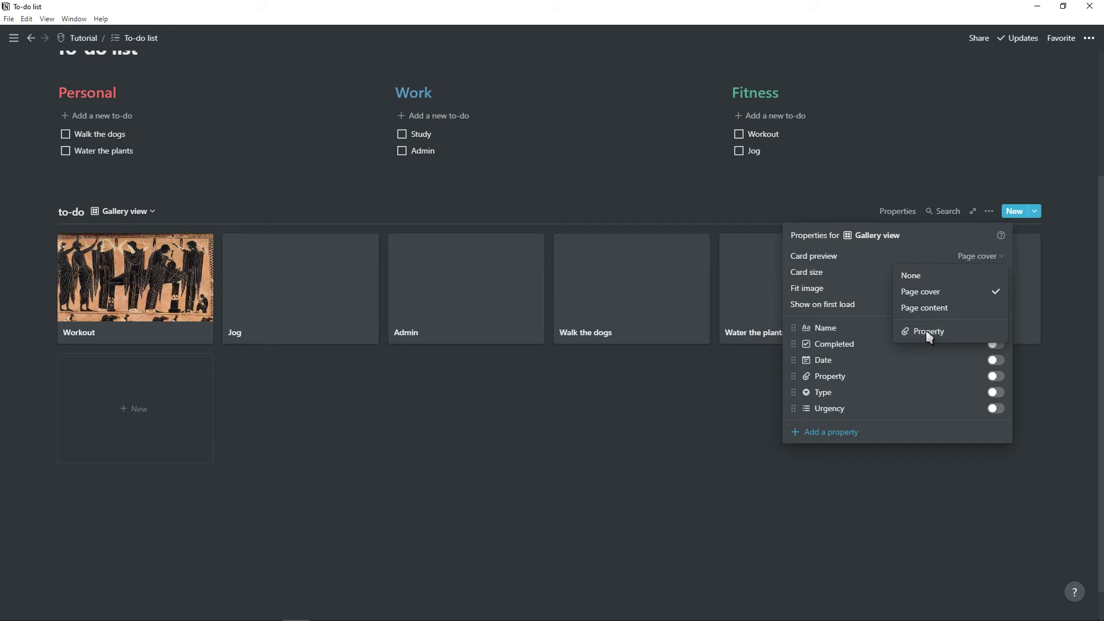
click(928, 334)
click(986, 273)
click(961, 323)
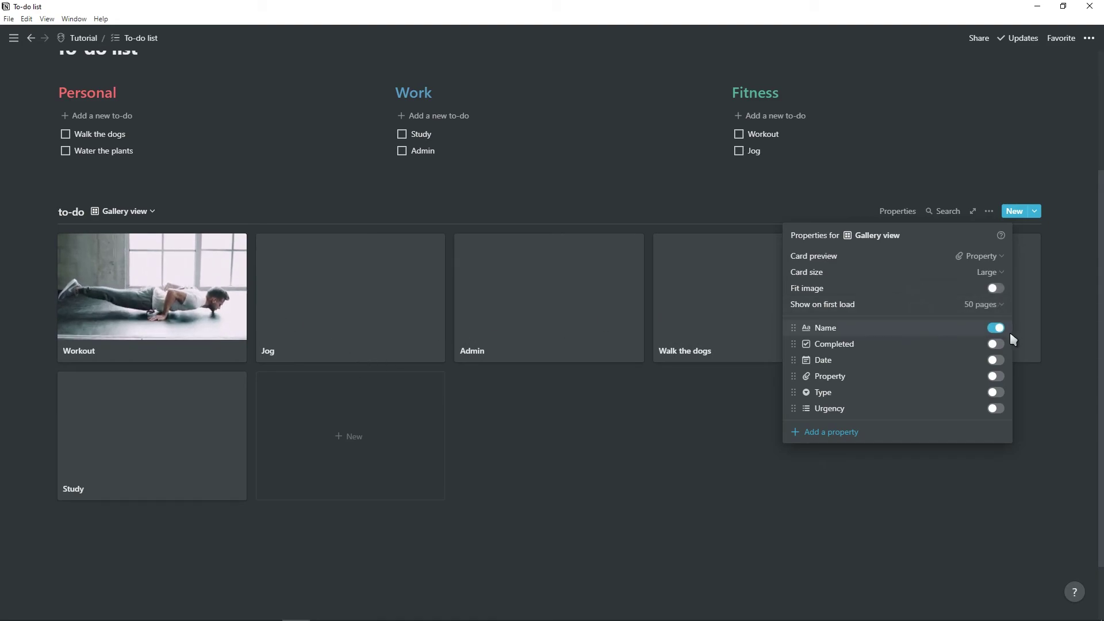
Step: Try showing the Completed, Date, Property, Type and Urgency properties on the Gallery cards
click(995, 344)
click(995, 360)
click(995, 376)
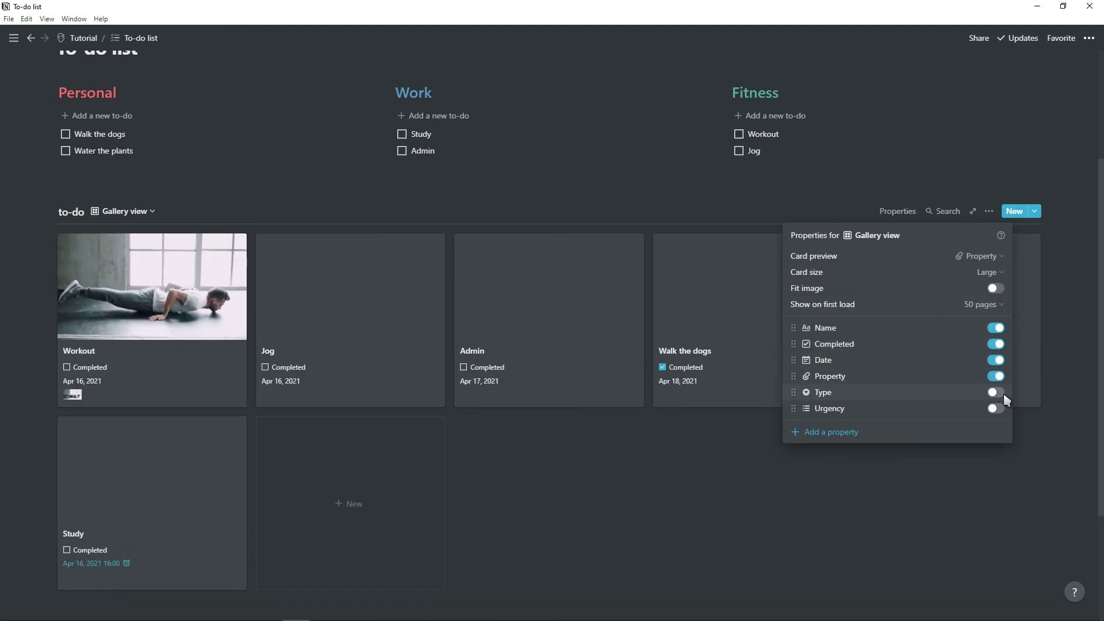
click(995, 392)
click(995, 408)
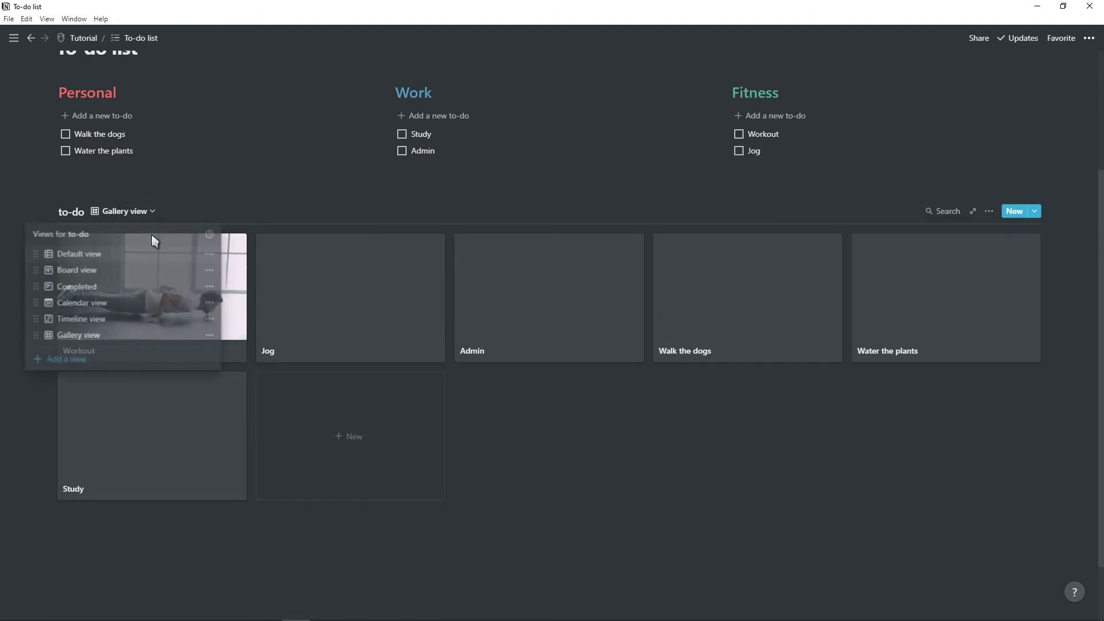
Step: Go to the Tutorial page and insert a linked view of the to-do database at its end
click(155, 208)
click(65, 36)
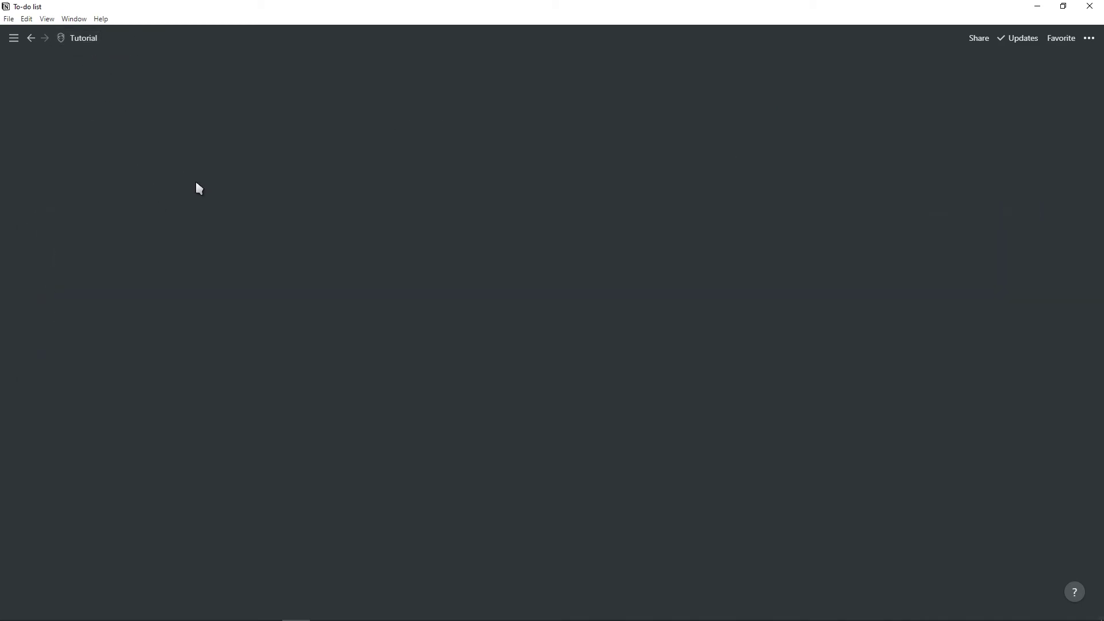
scroll(253, 287, down, 6)
click(166, 459)
text(/cre)
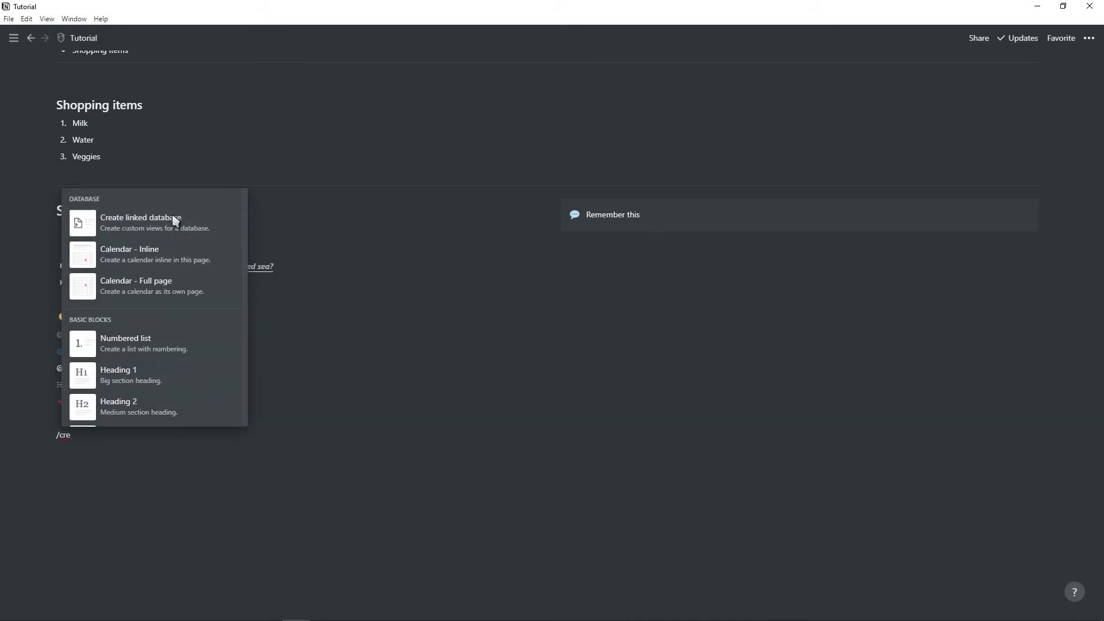
click(174, 220)
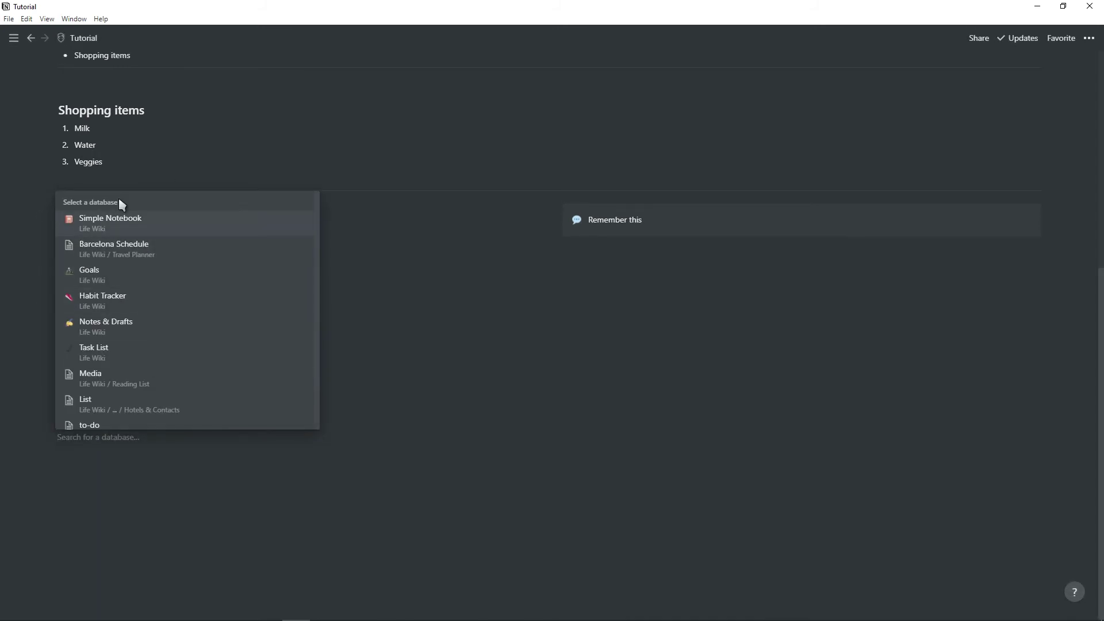
text(to)
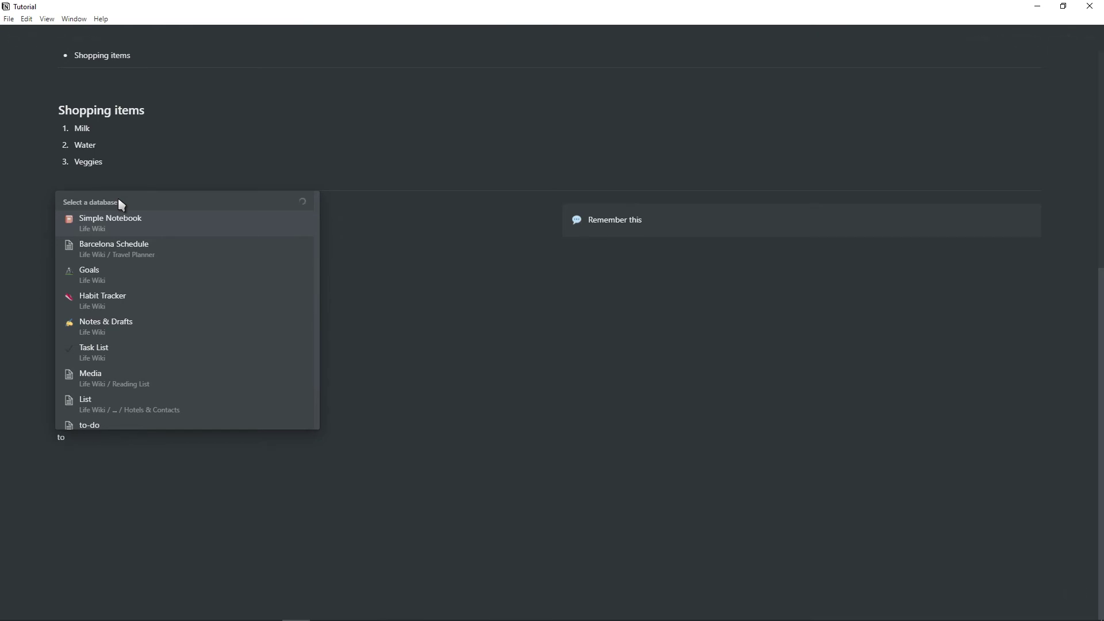
click(90, 384)
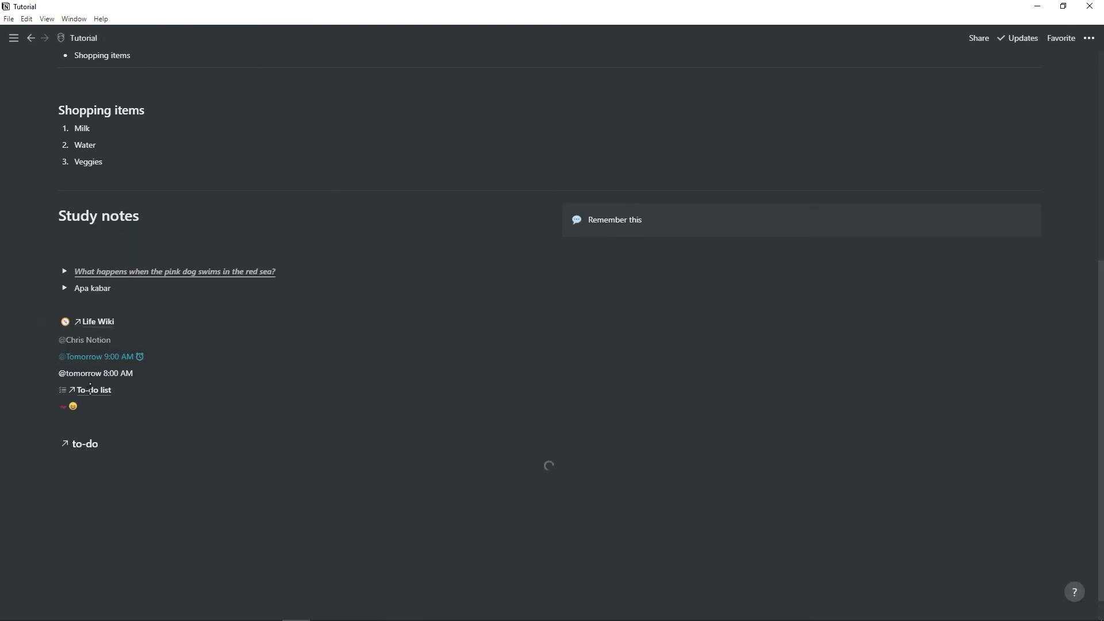
scroll(167, 349, down, 3)
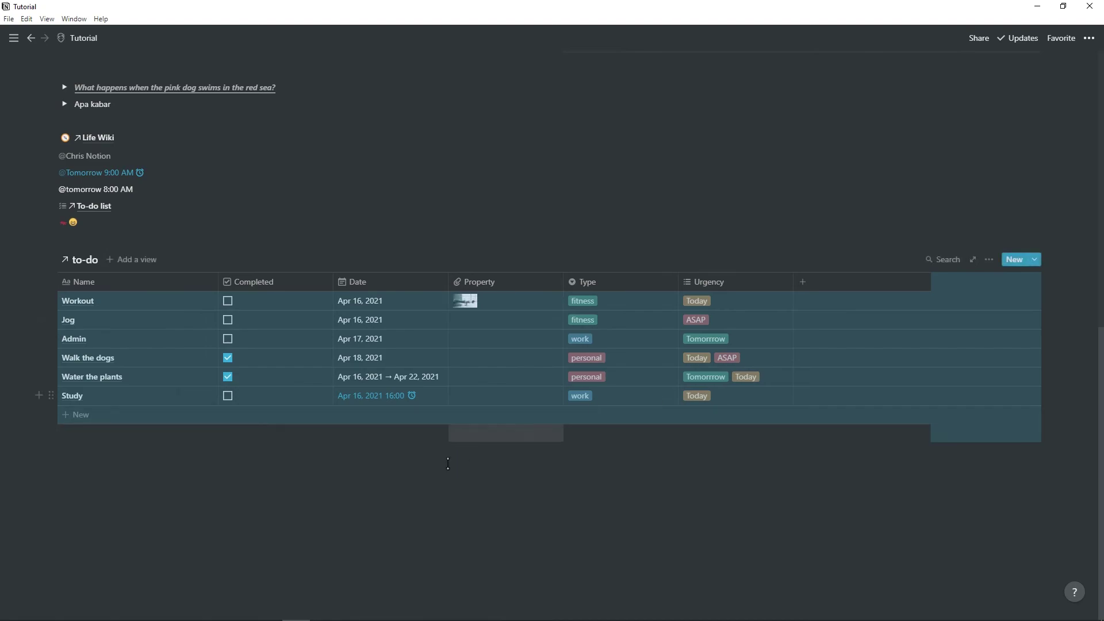
click(446, 461)
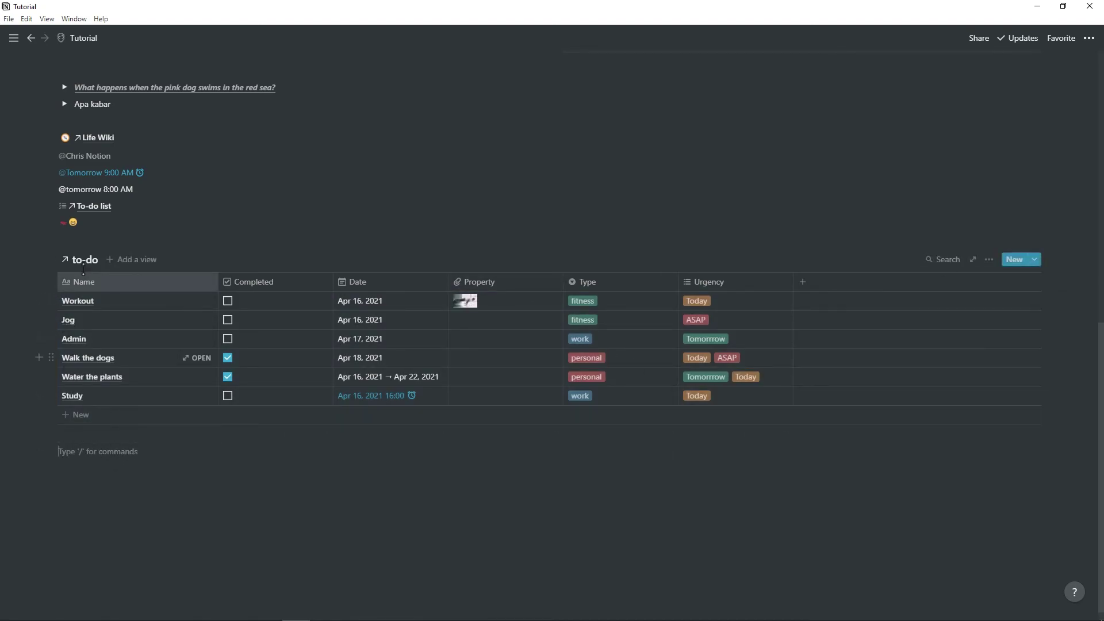
Step: Insert a second linked to-do database below the first one on the Tutorial page
click(51, 259)
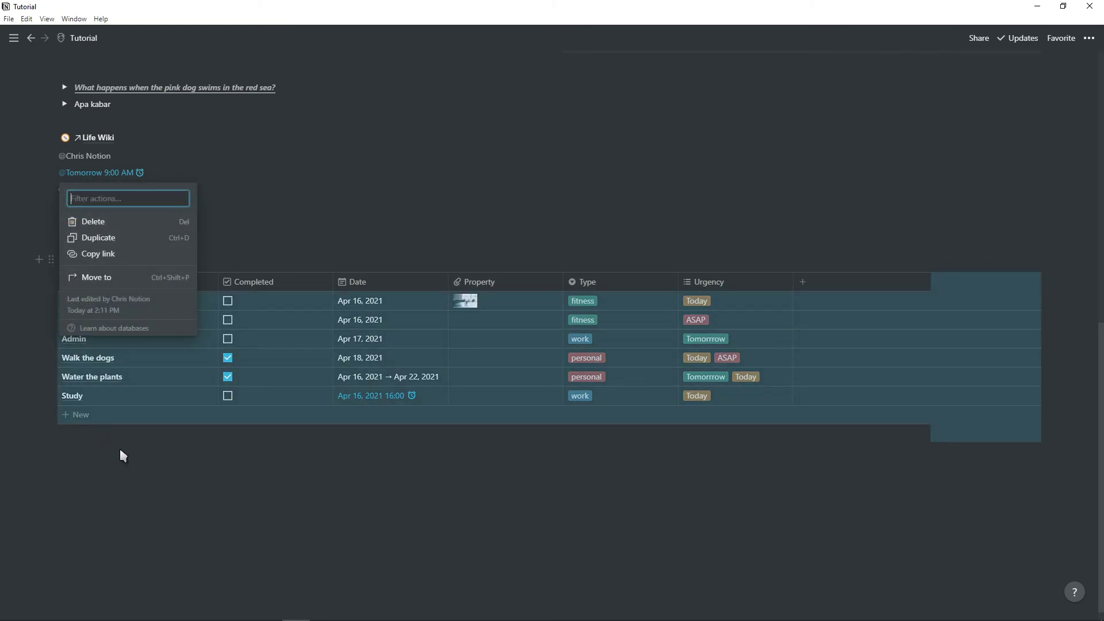
click(120, 451)
click(99, 451)
text(/cr)
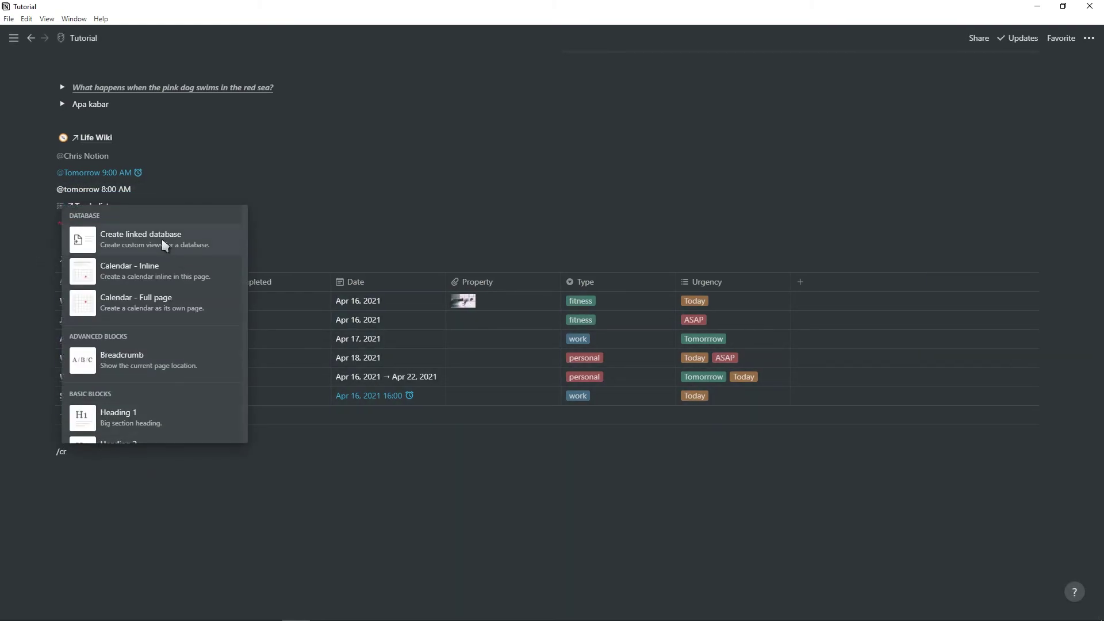
click(163, 241)
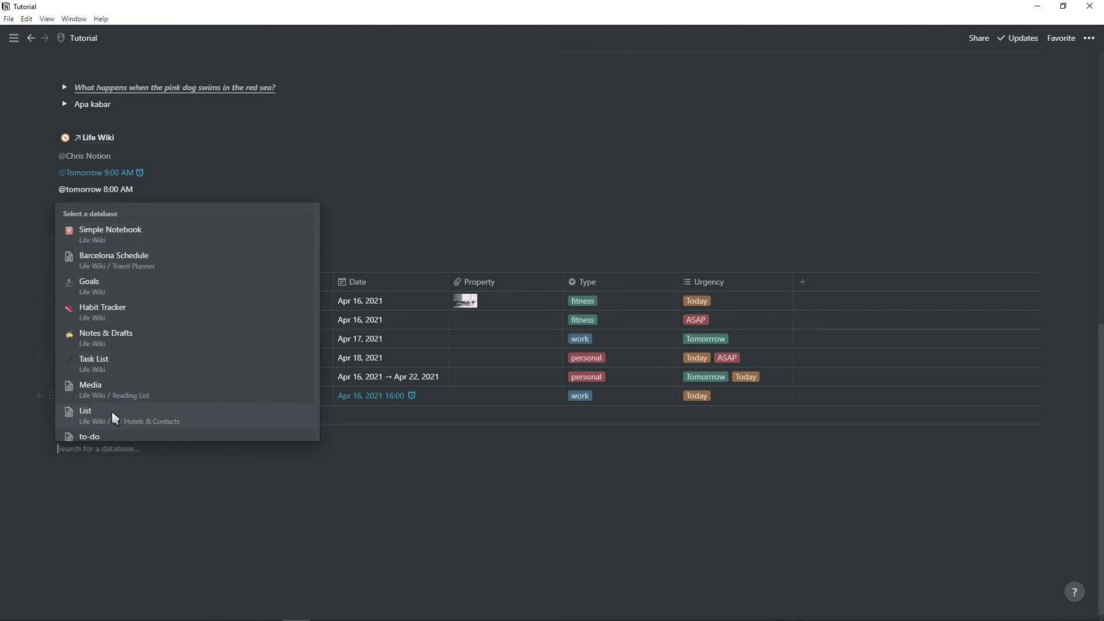
click(113, 438)
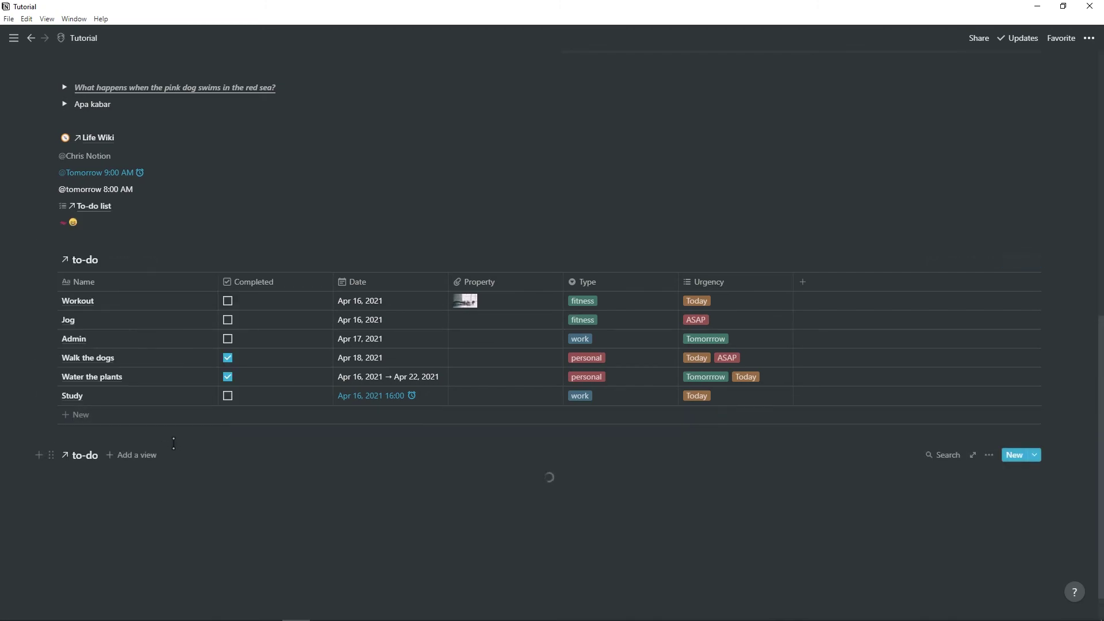
Step: Add a Calendar view to the second linked to-do database
click(148, 460)
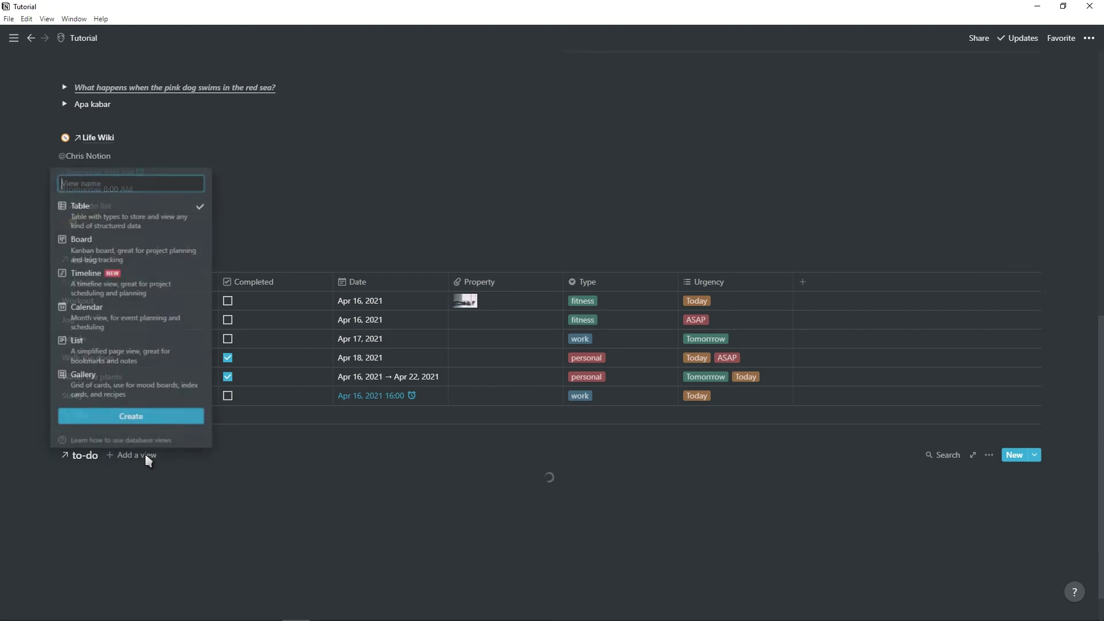
click(114, 324)
click(135, 416)
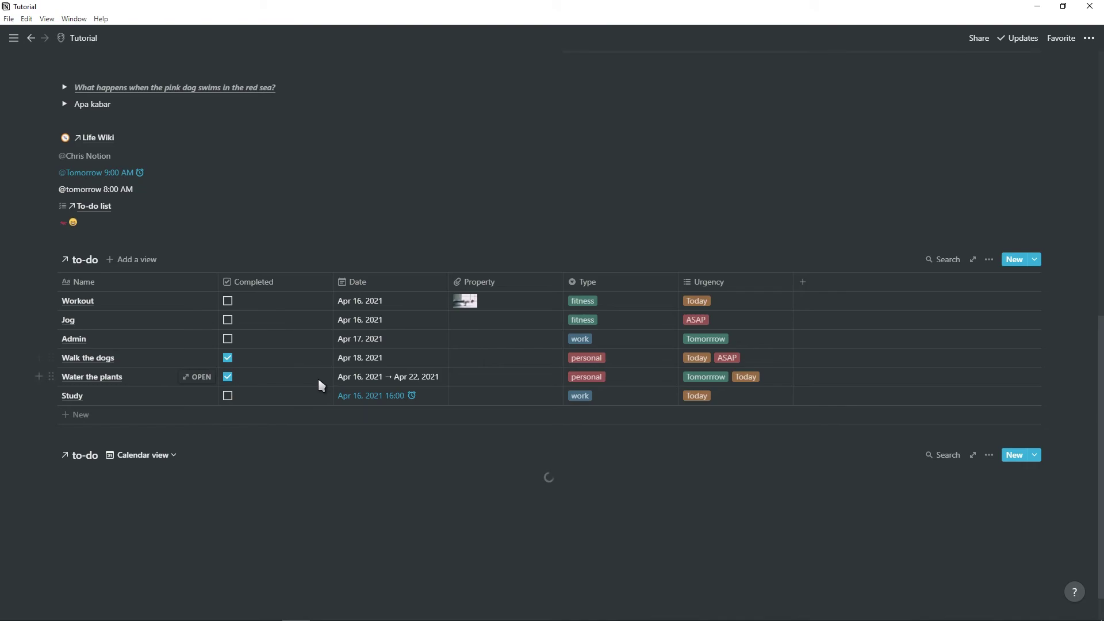
Step: Delete the Table view from the second linked to-do database
scroll(318, 379, down, 1)
click(163, 412)
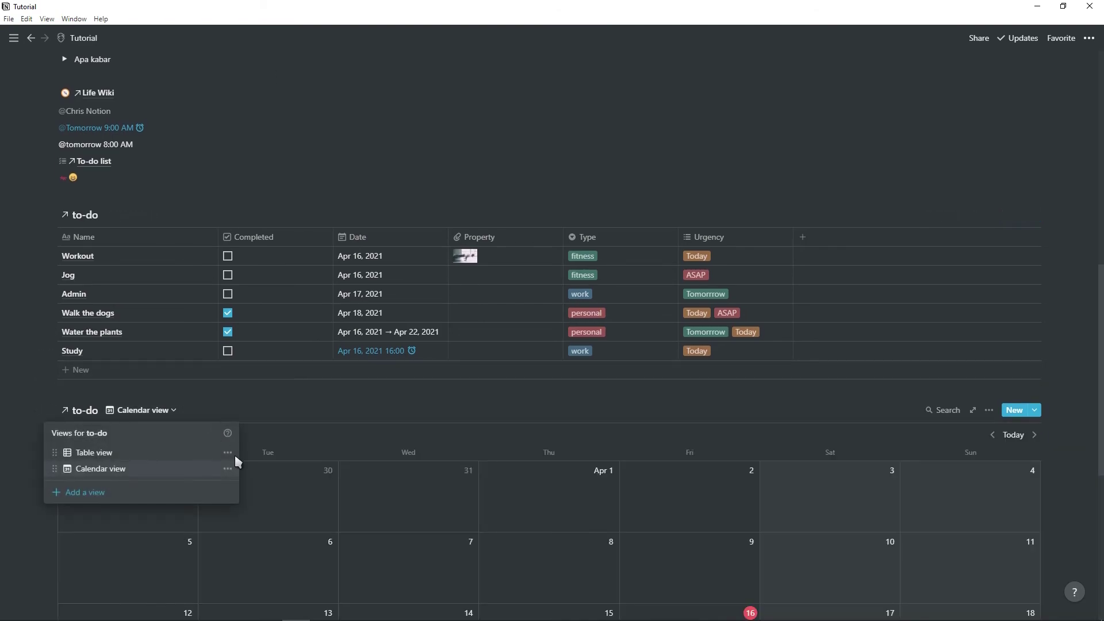
click(227, 453)
click(226, 435)
key(Return)
Step: Show the Completed property on the linked calendar's entries and mark Jog and Study as completed
scroll(324, 273, down, 3)
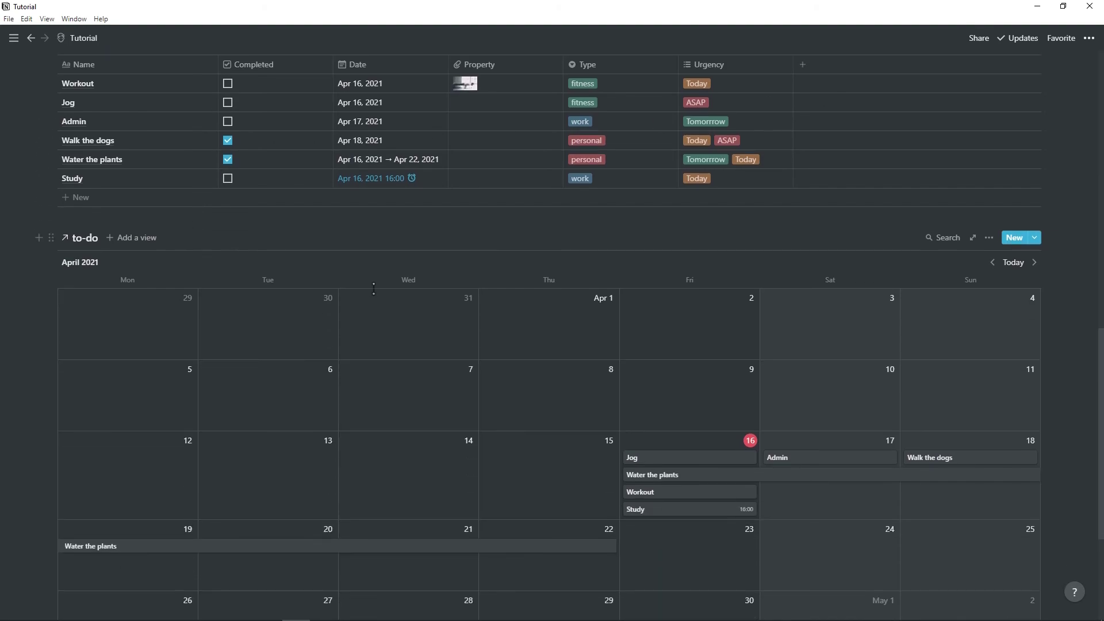
scroll(604, 414, down, 3)
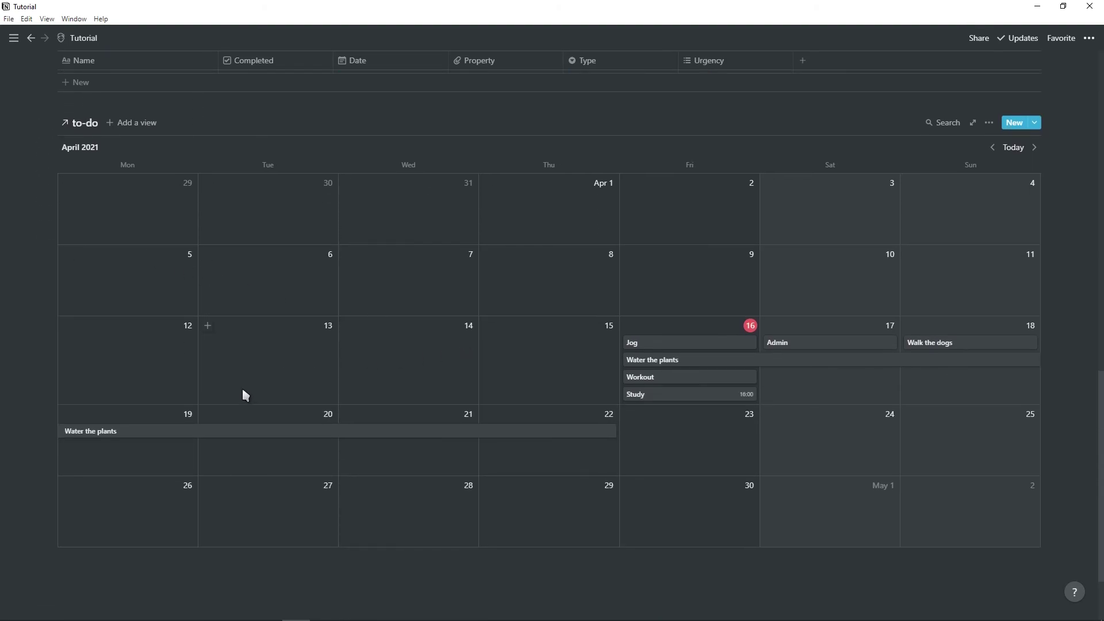
click(989, 123)
click(984, 216)
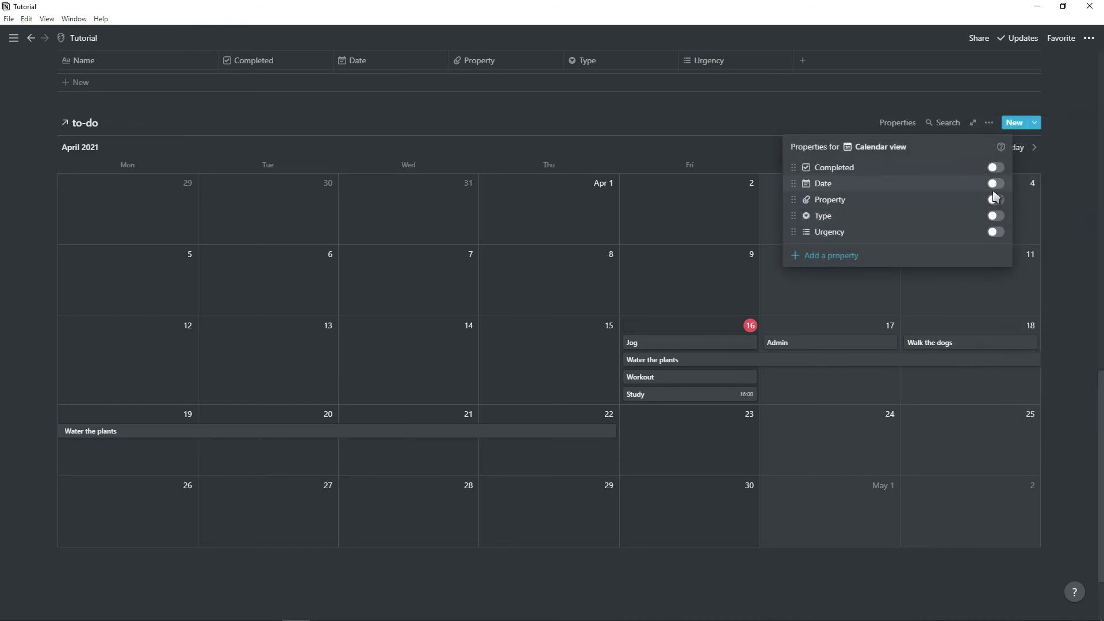
click(994, 167)
key(Escape)
click(630, 354)
click(631, 441)
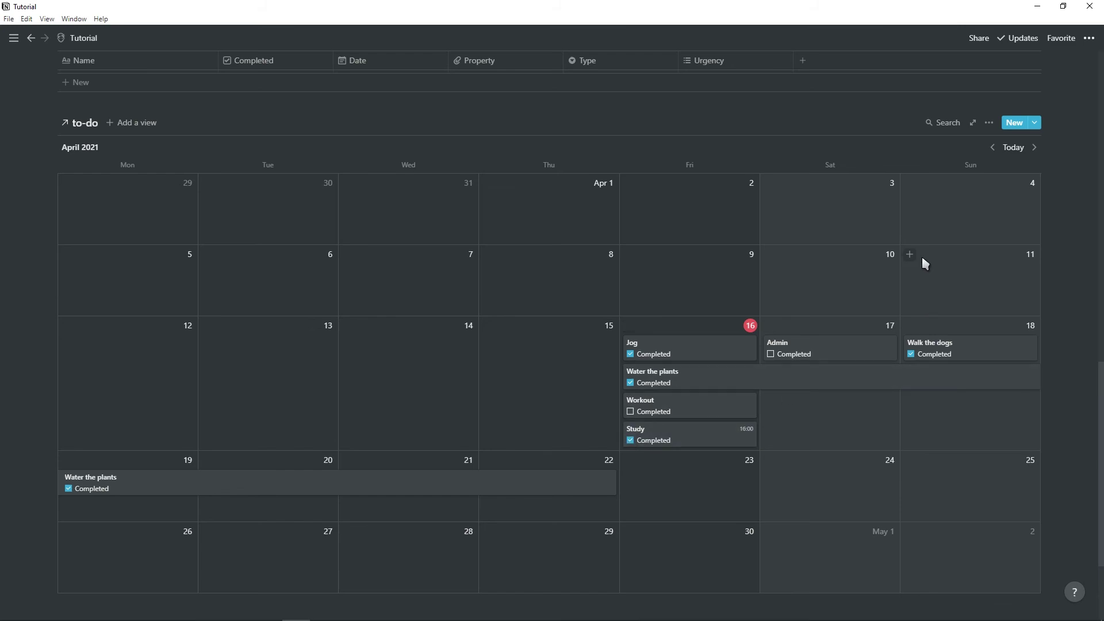
Step: Filter the linked Calendar view to entries whose Completed checkbox is unchecked
click(989, 122)
click(1000, 258)
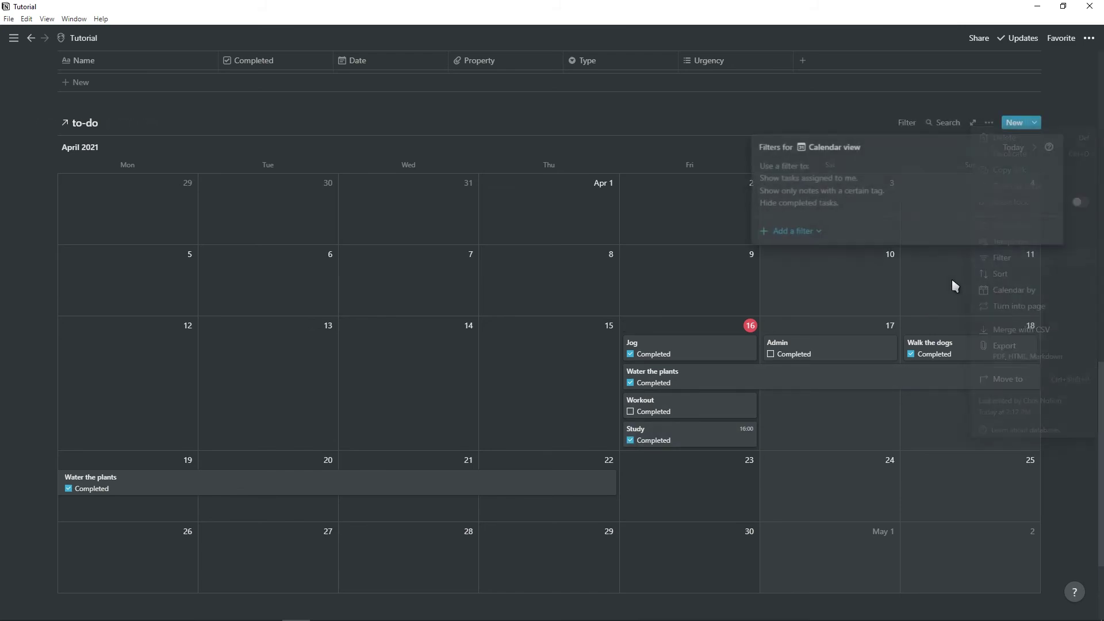
click(789, 232)
click(799, 251)
click(812, 234)
click(945, 171)
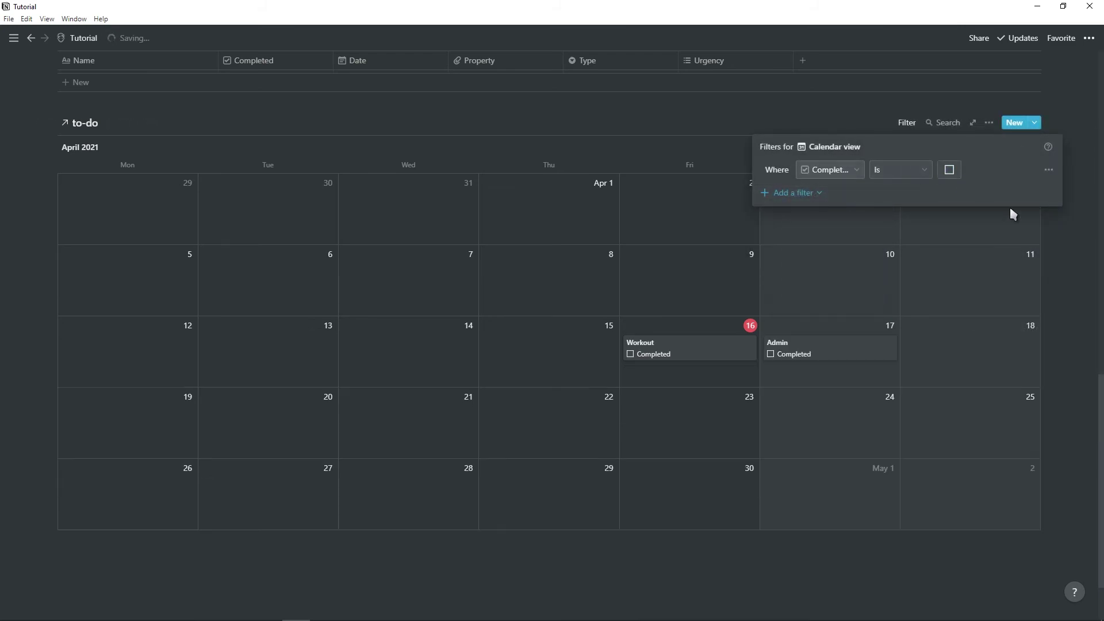
click(721, 383)
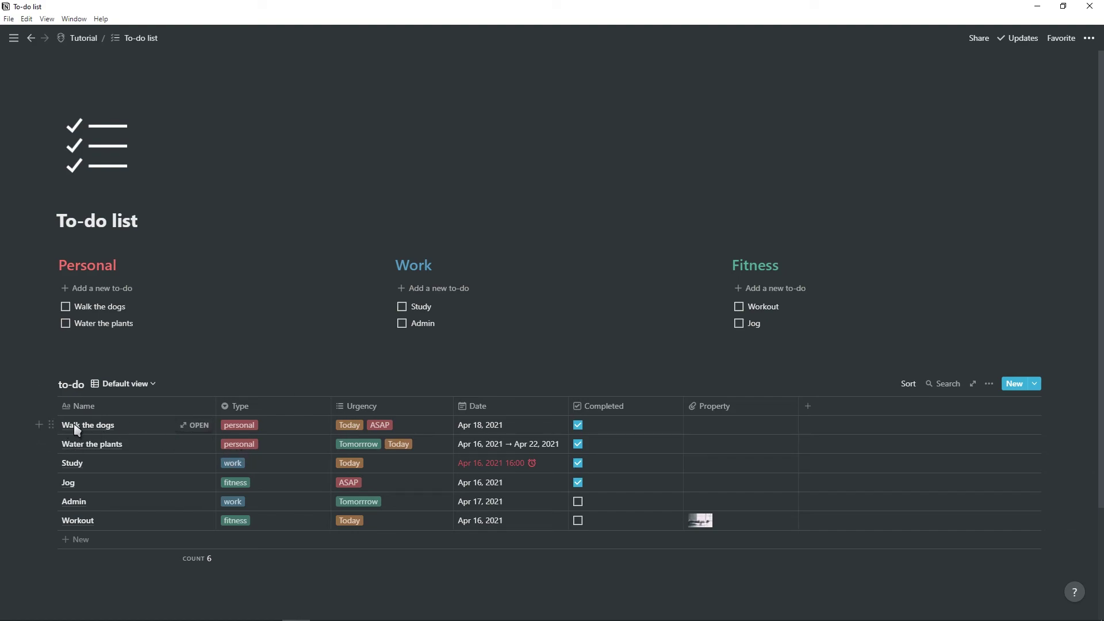
Step: Create a to-do database template titled To-do list from the Walk the dogs entry
click(194, 425)
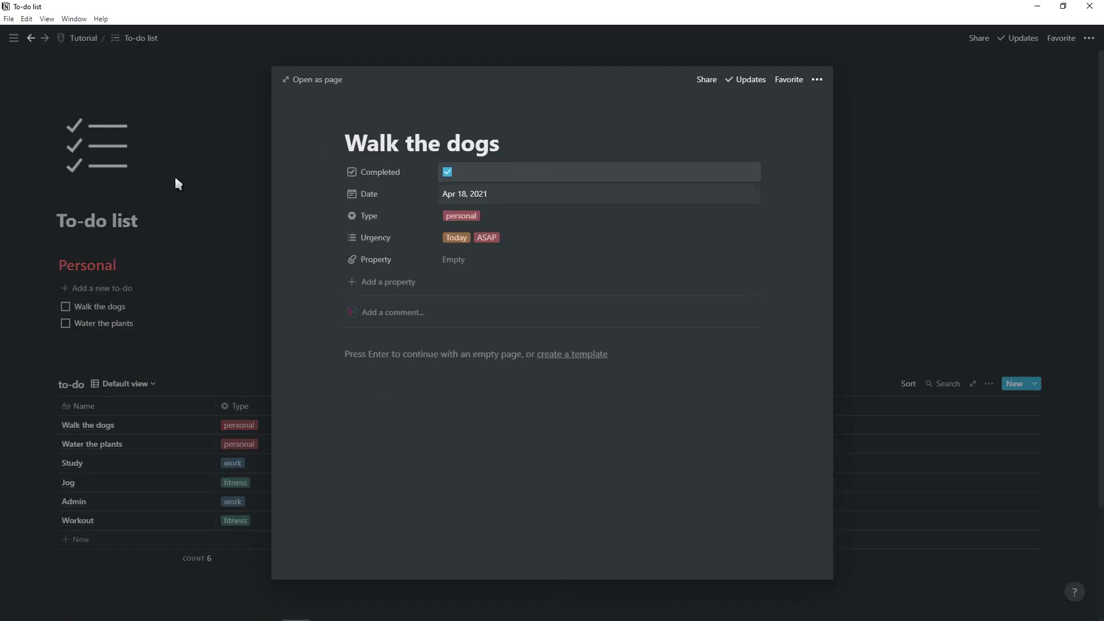
click(573, 354)
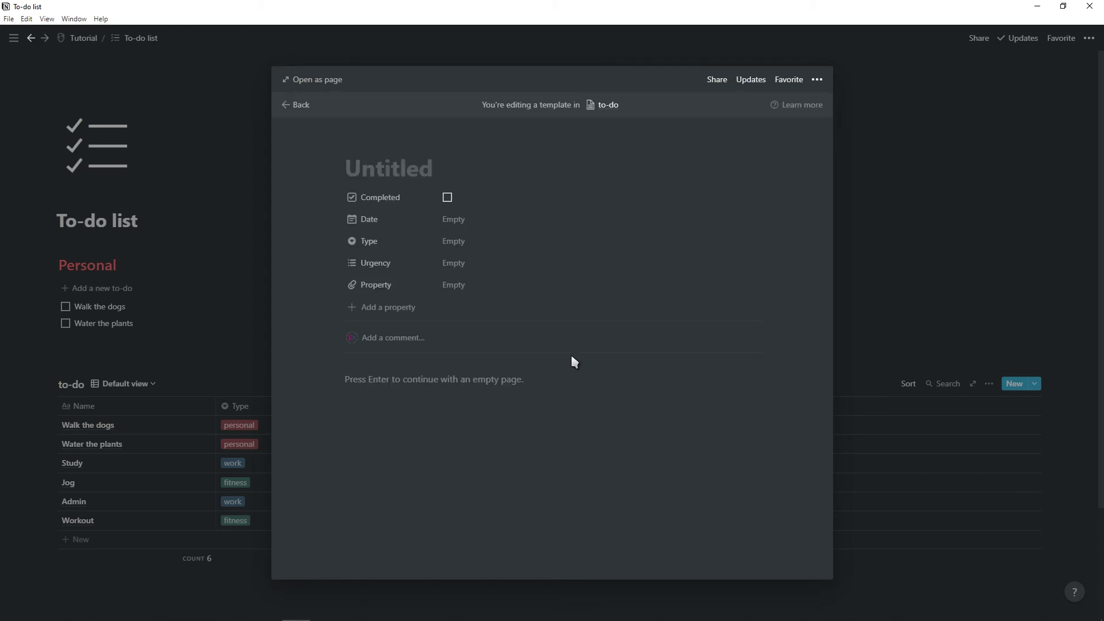
text(To-do list)
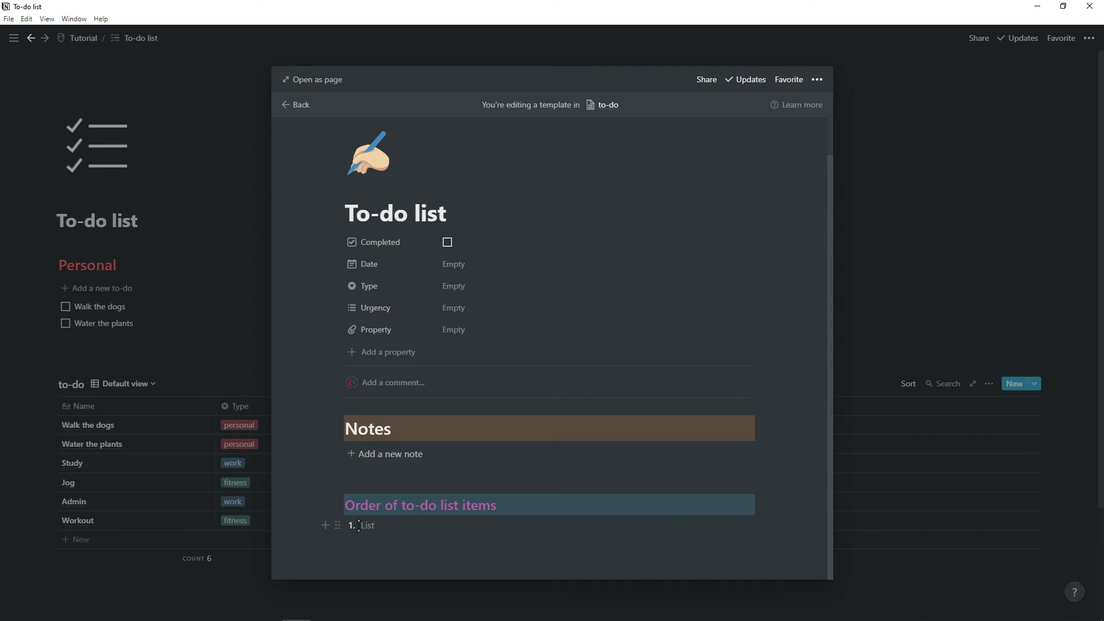
Step: Return to the Walk the dogs entry, apply the To-do list template to it and close the entry
click(296, 105)
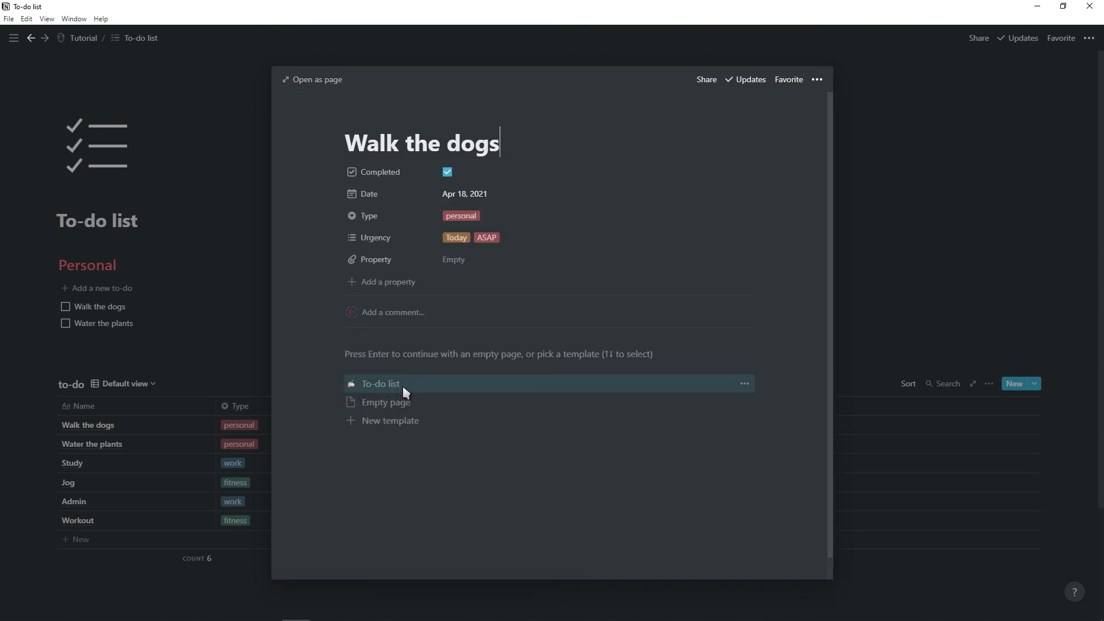
click(391, 387)
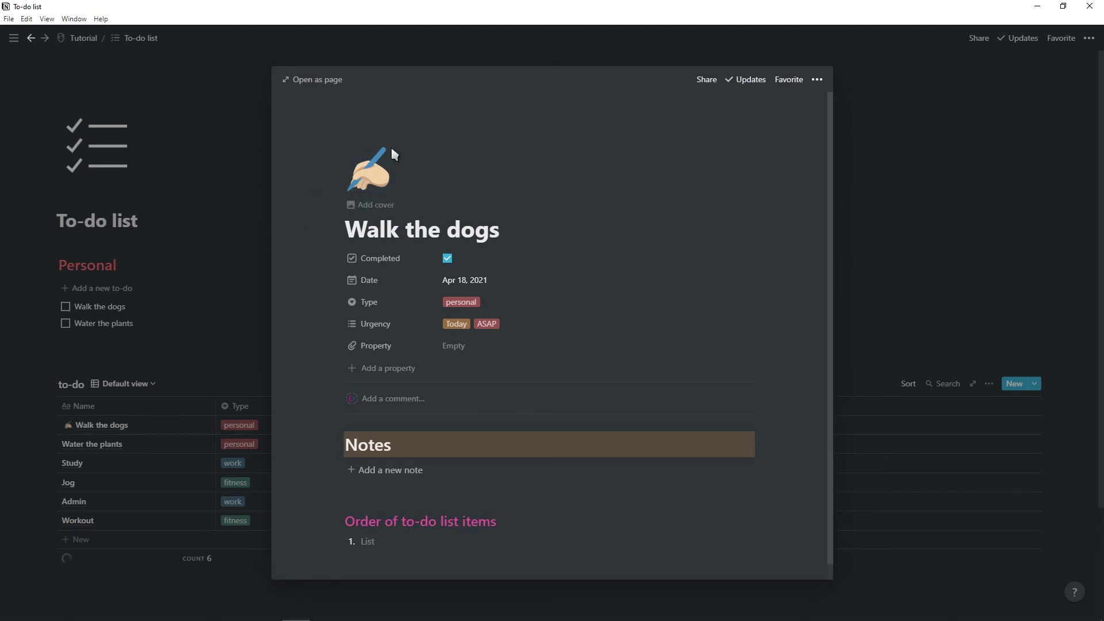
click(91, 433)
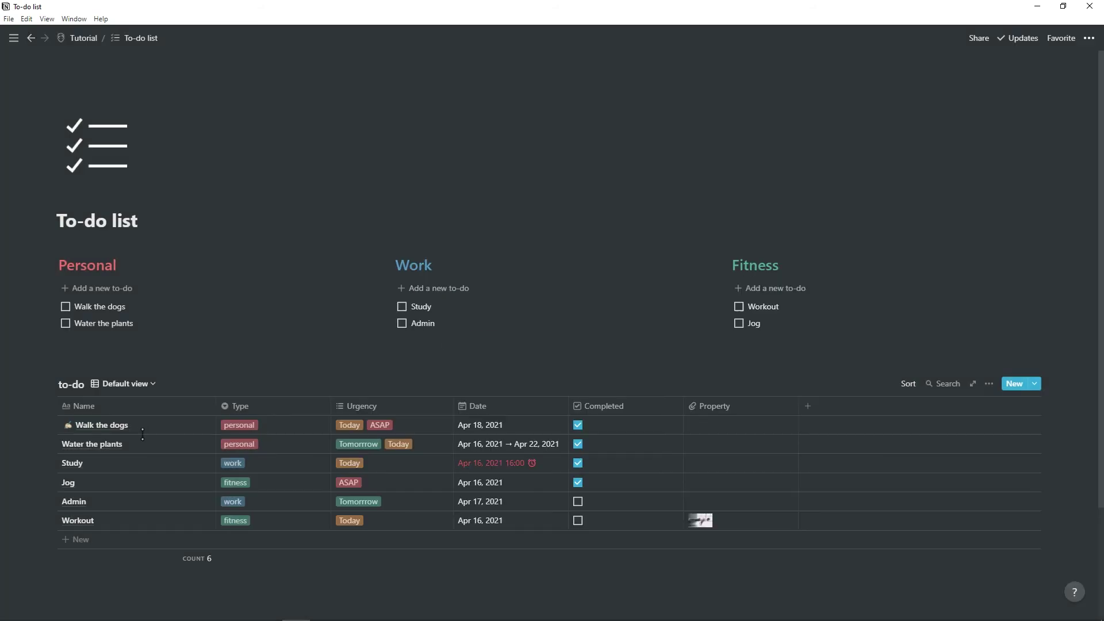
Step: Open the Admin entry in the to-do database and apply the To-do list template to it
scroll(173, 333, down, 3)
click(196, 361)
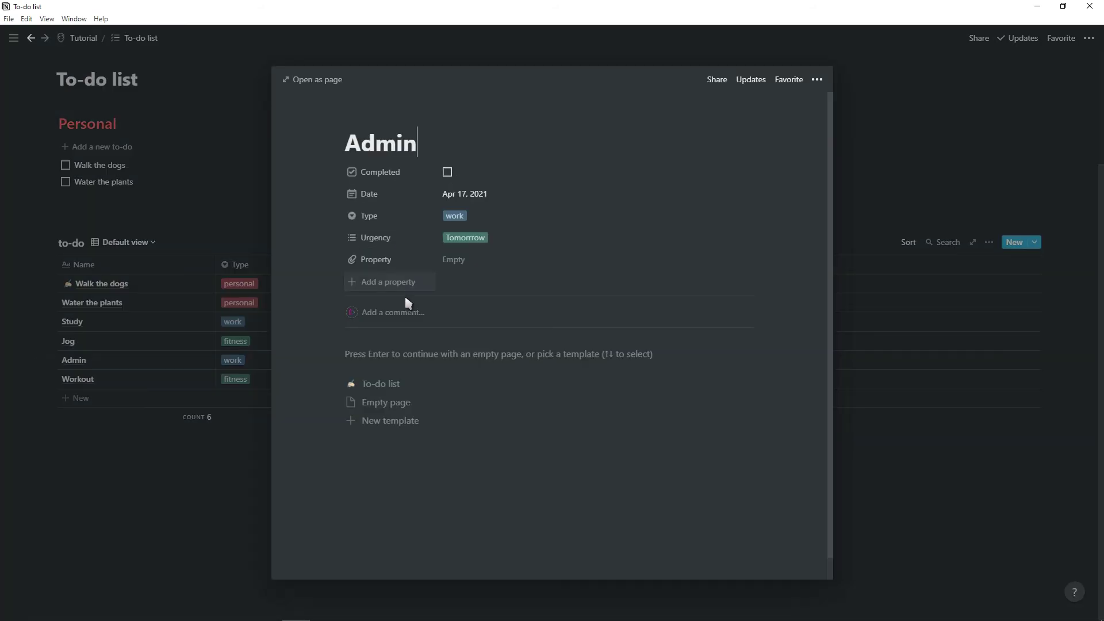
click(382, 364)
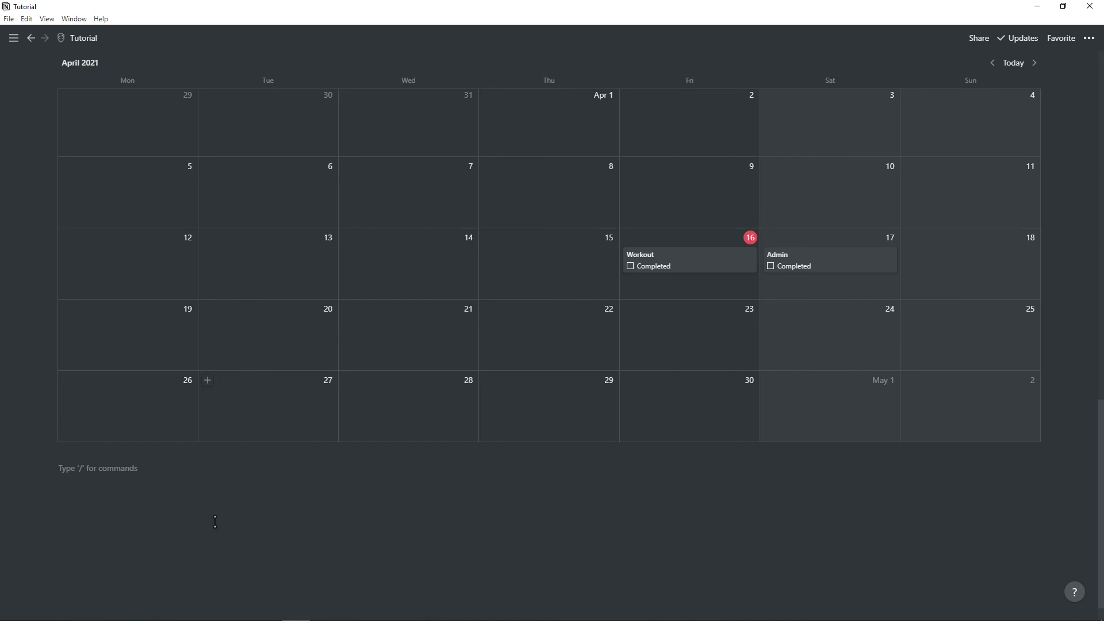
Step: Copy the notion.vip/icons address from the browser and add it below the linked calendar on the Tutorial page as a bookmark
key(alt+Tab)
click(294, 28)
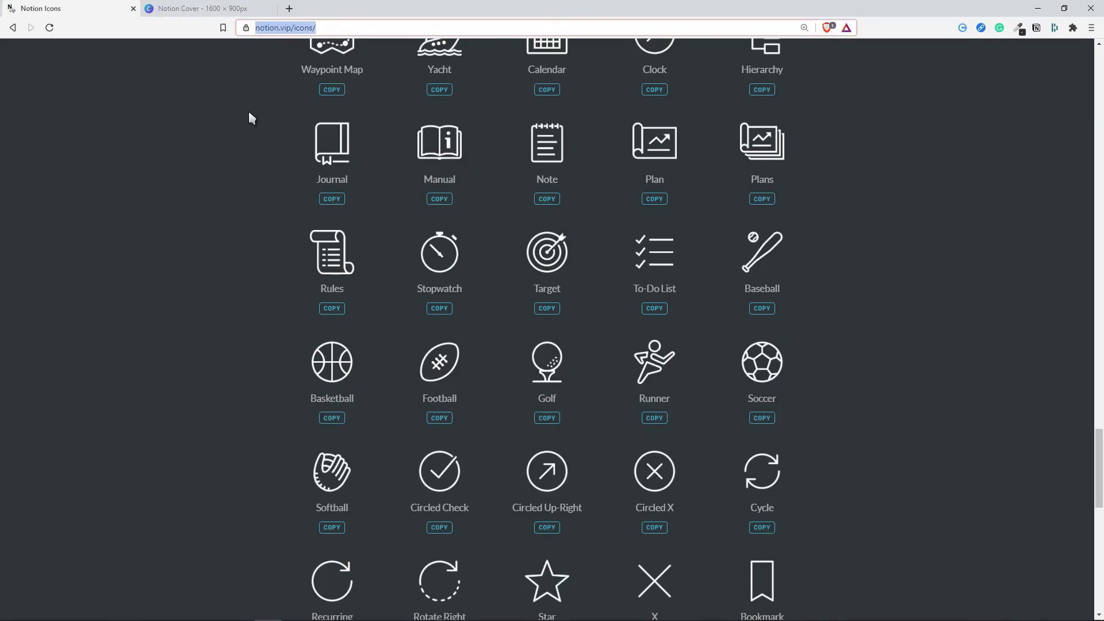
key(alt+Tab)
text(https://www.notion.vip/icons/)
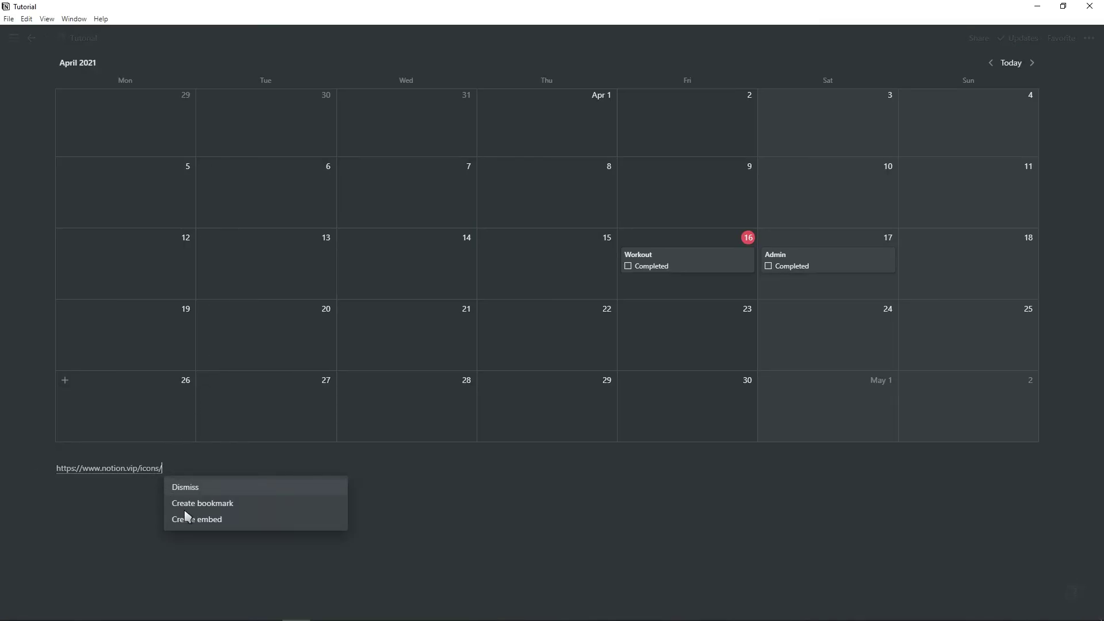
click(200, 504)
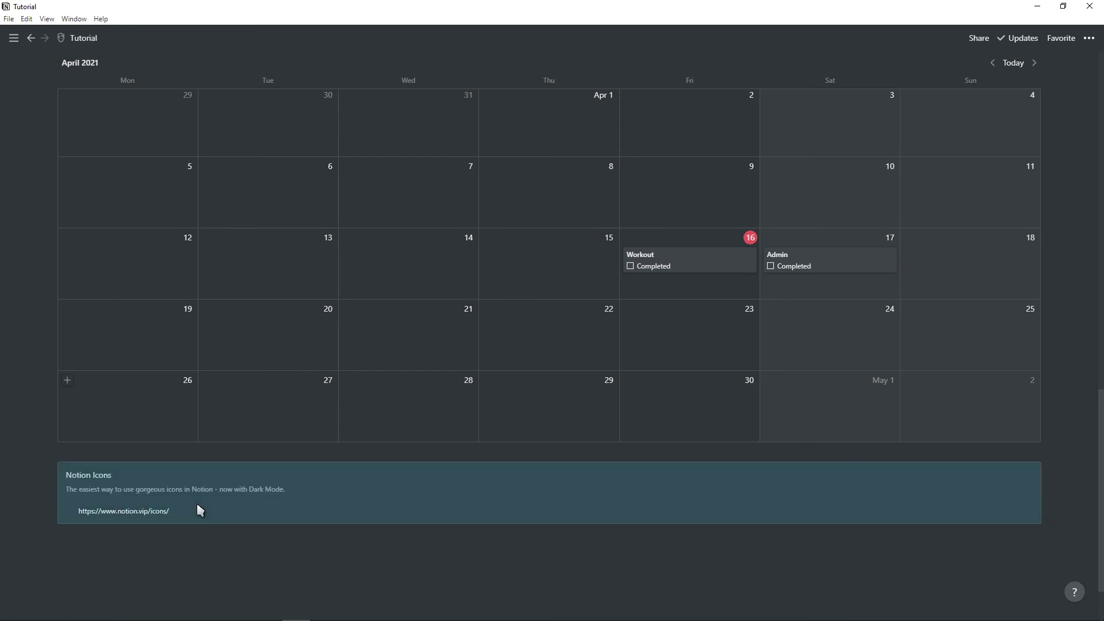
click(482, 534)
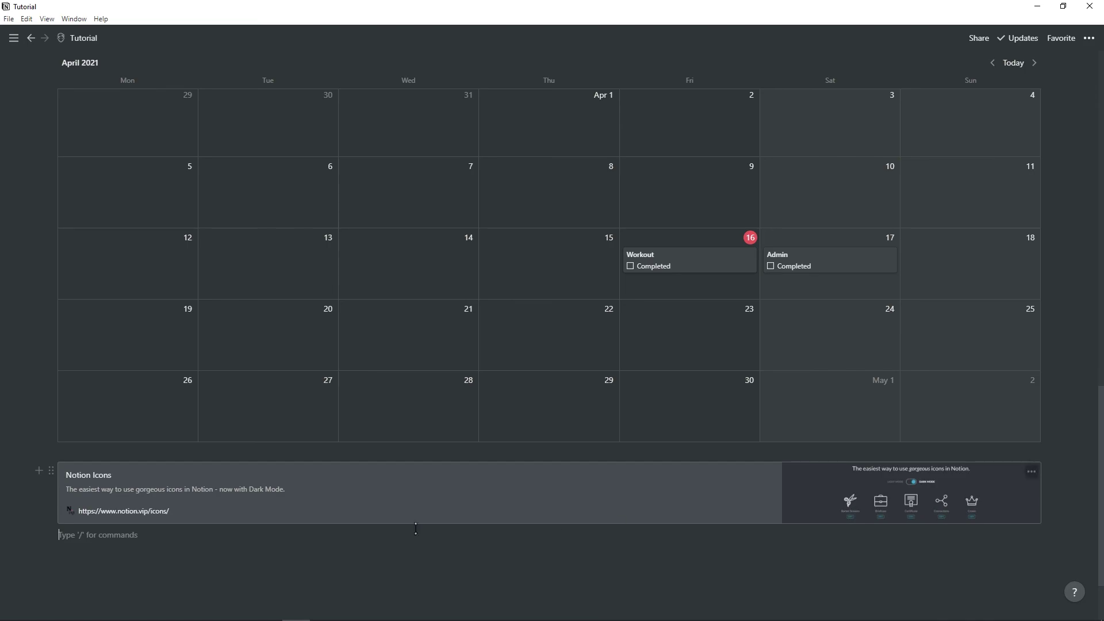
Step: Open the Notion Icons bookmark in the browser, look over the icon page and return to Notion
click(546, 508)
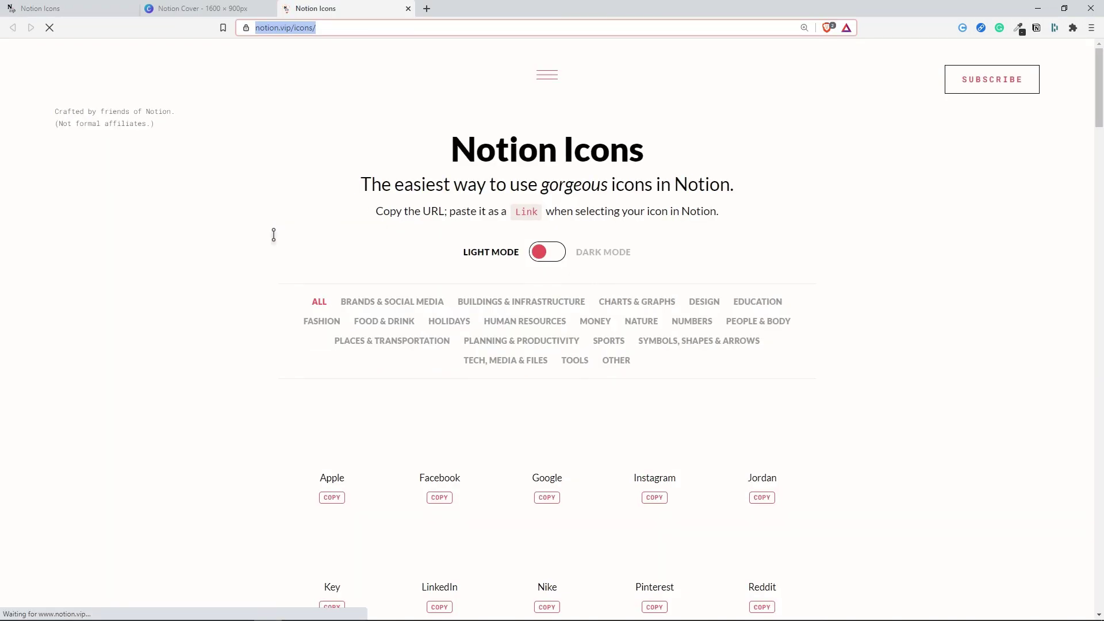
scroll(259, 321, down, 4)
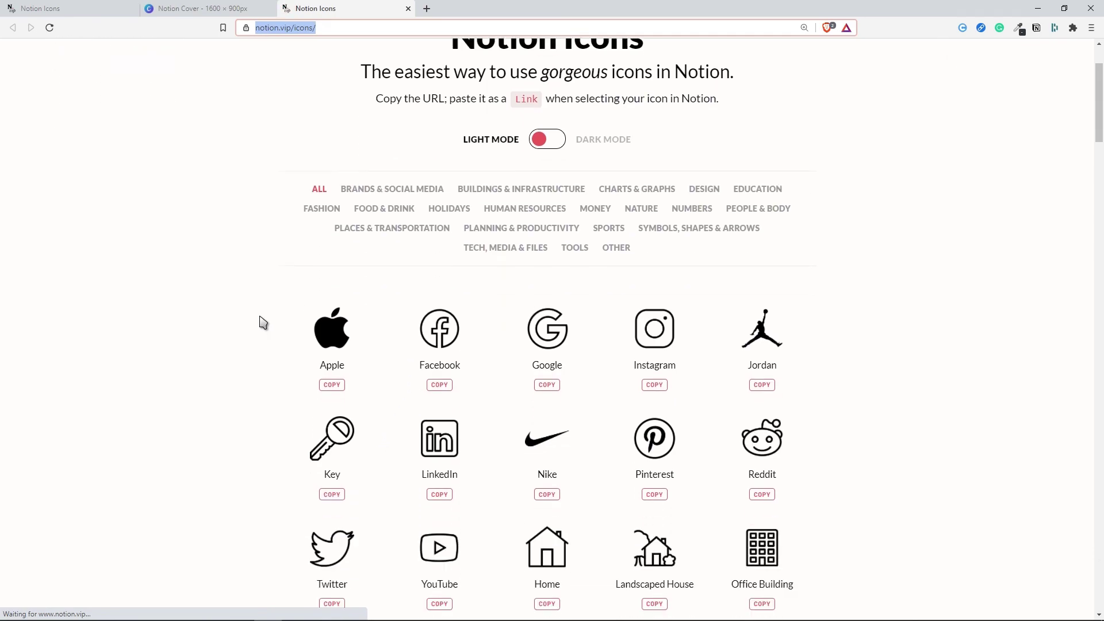
key(alt+Tab)
click(169, 549)
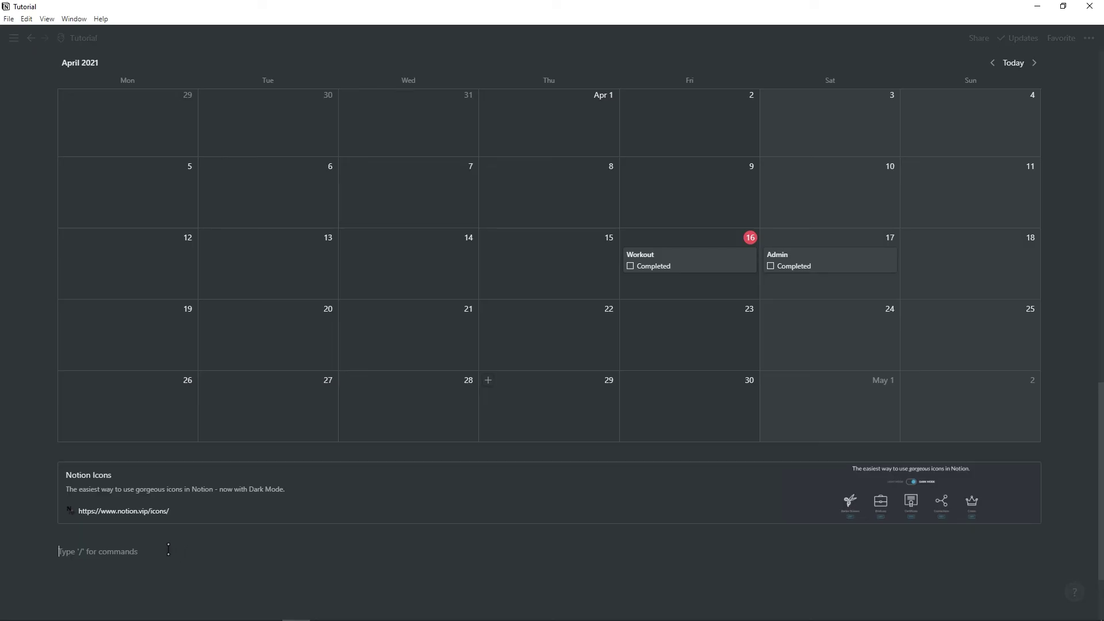
text(https://open.spotify.com/playlist/0CA1E3utntdCHQYcTCakdD?si=kNX1F1srRJC0BrrxzCGkcw)
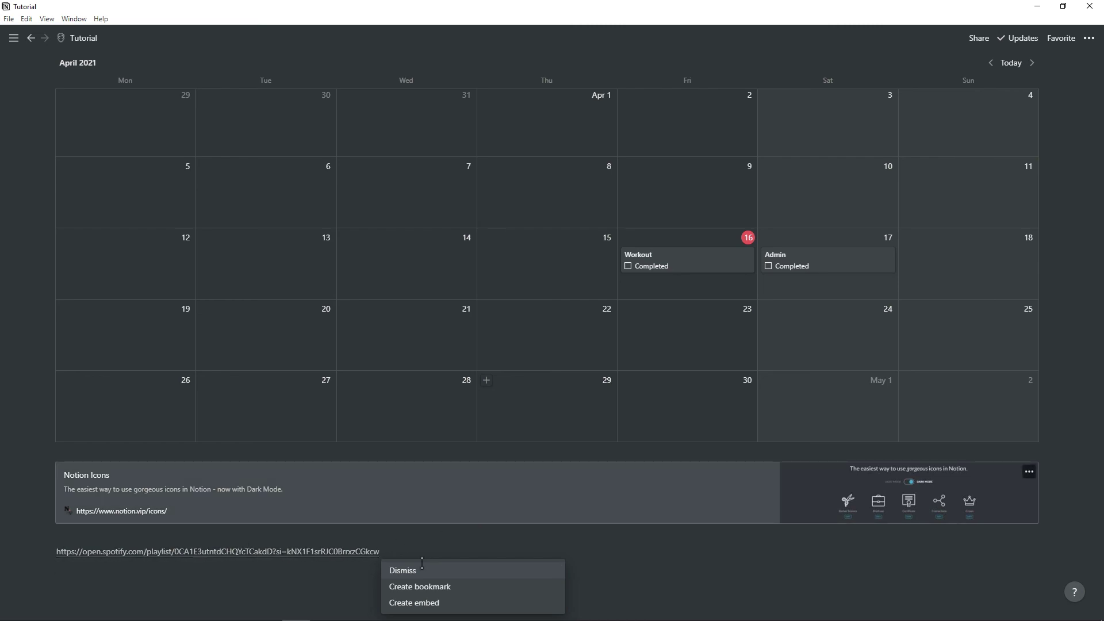
click(406, 601)
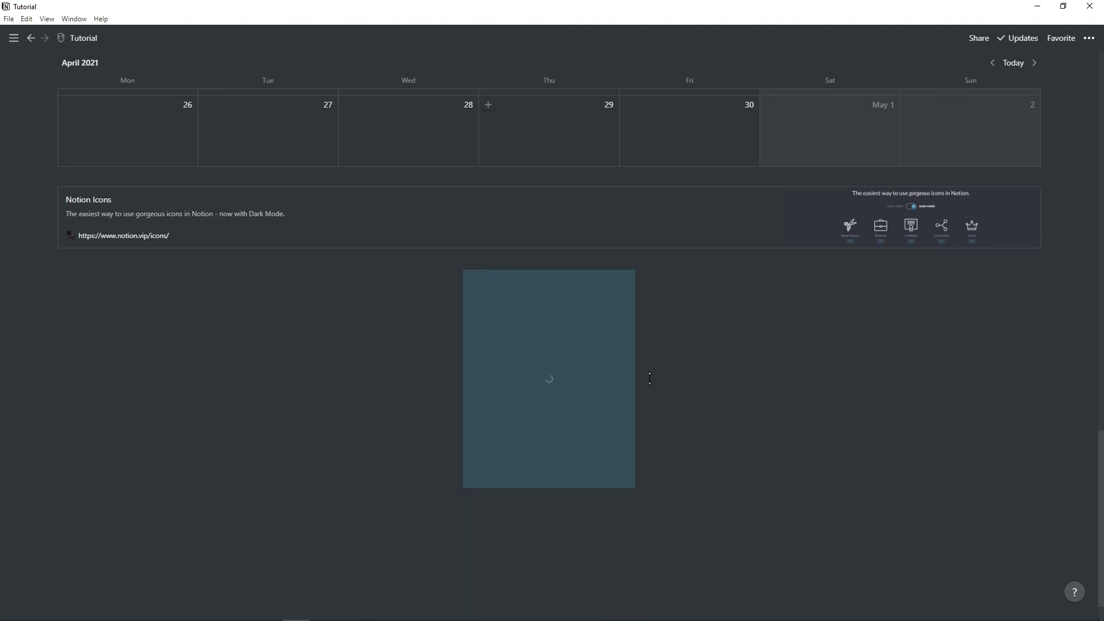
drag(632, 383, 1081, 371)
drag(549, 483, 541, 607)
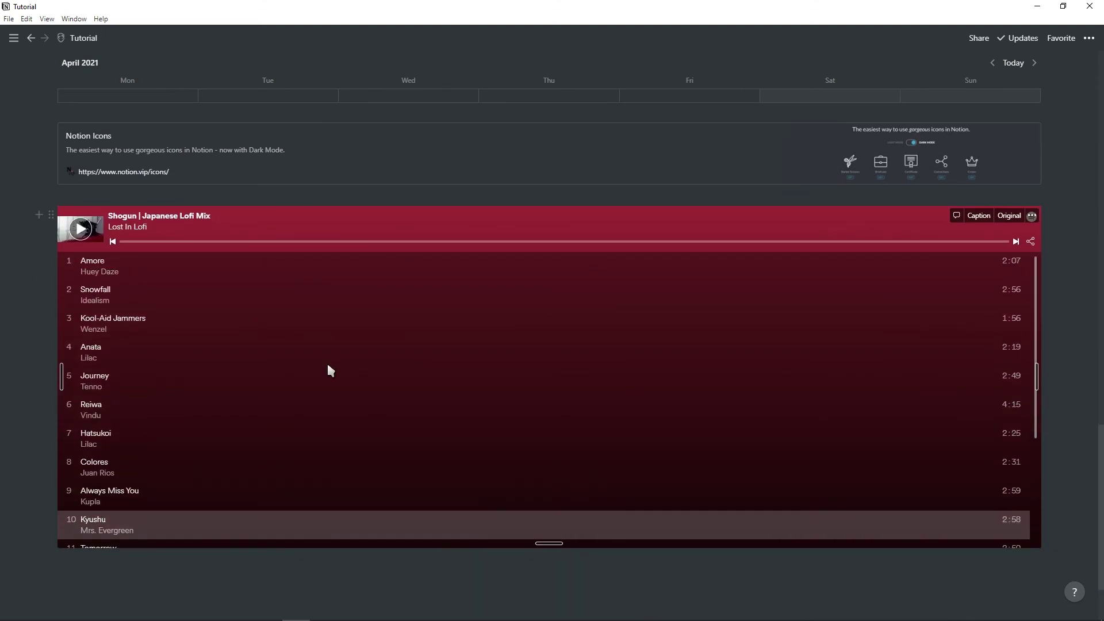
Step: Play a preview of the embedded Spotify playlist and look over the embed on the page
click(86, 232)
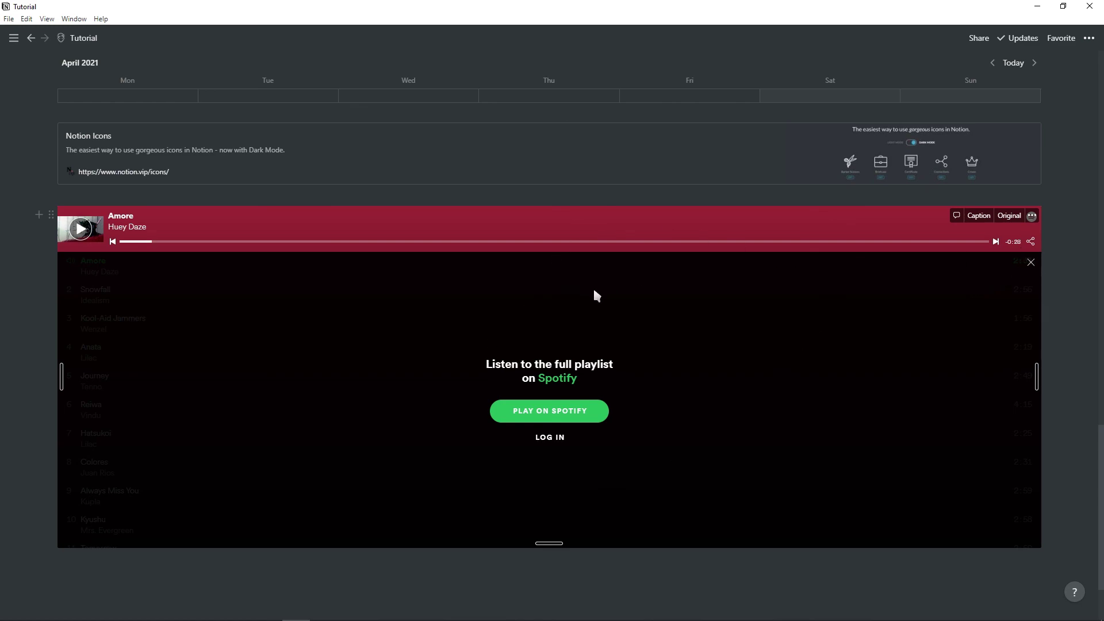
scroll(217, 327, down, 3)
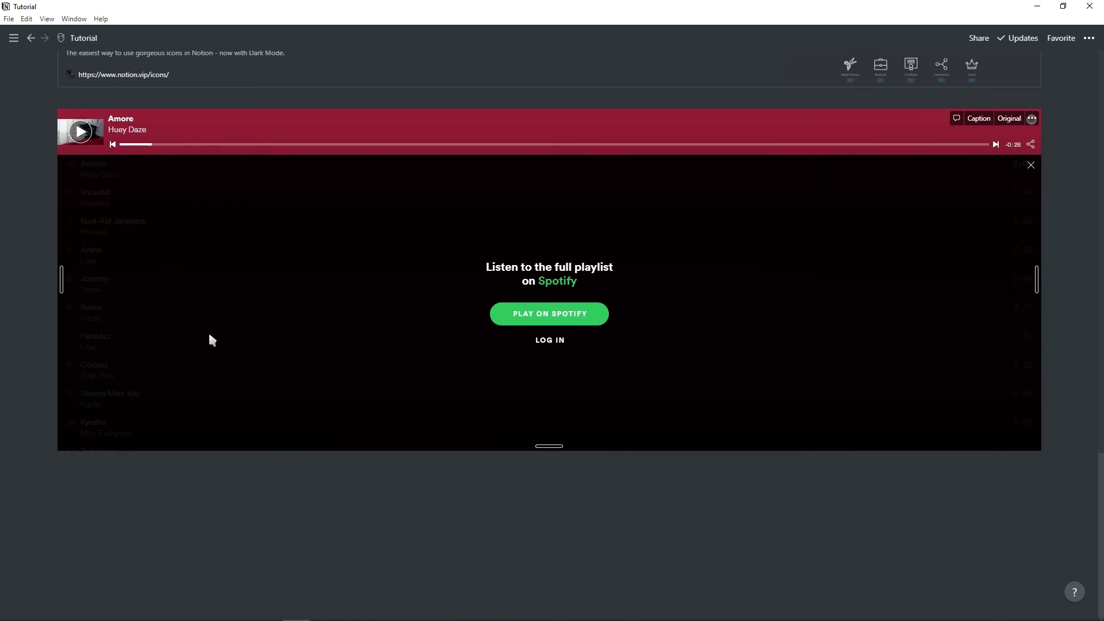
scroll(1019, 357, up, 3)
scroll(1060, 304, down, 4)
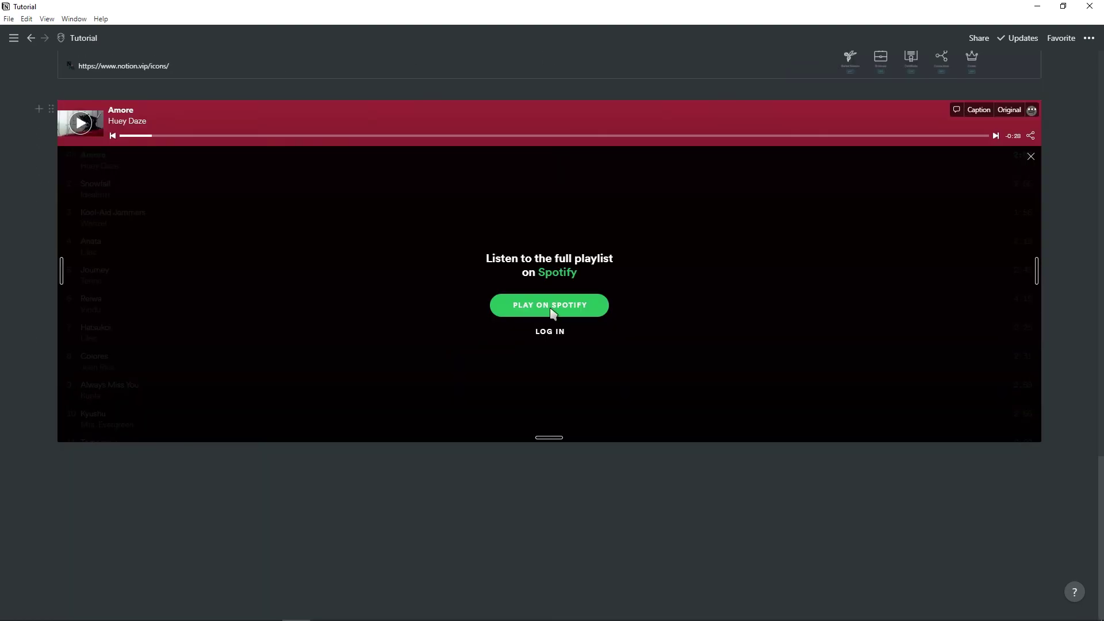
Step: Bring up the block commands below the playlist and examine the inline, database, media and embed block types on offer
click(230, 453)
text(/)
scroll(188, 351, down, 3)
scroll(157, 333, up, 1)
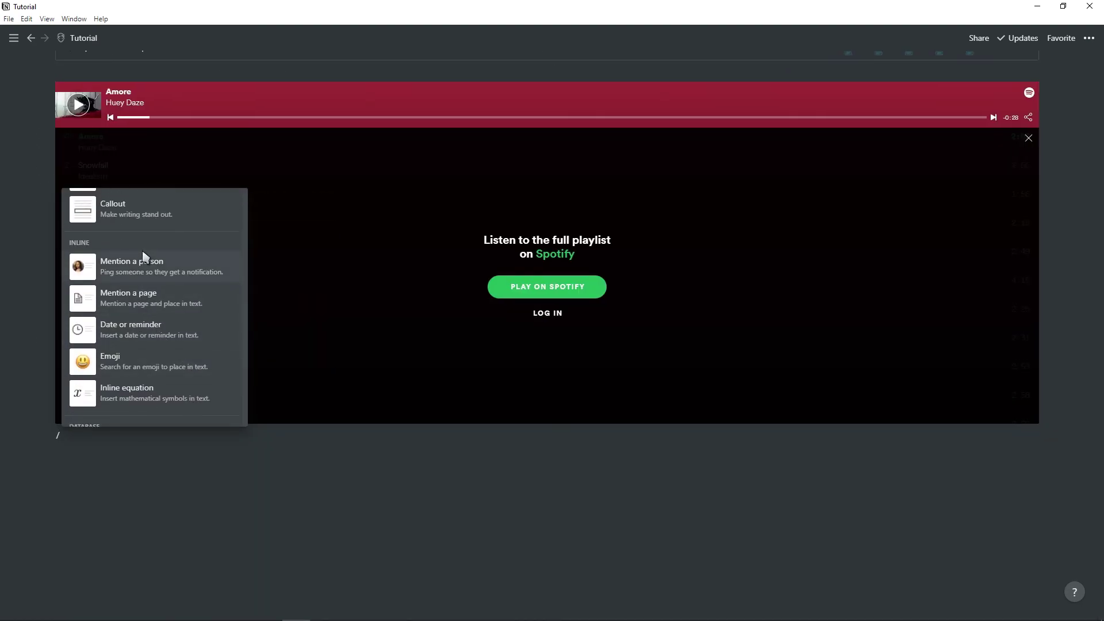
scroll(141, 275, down, 3)
scroll(135, 283, up, 2)
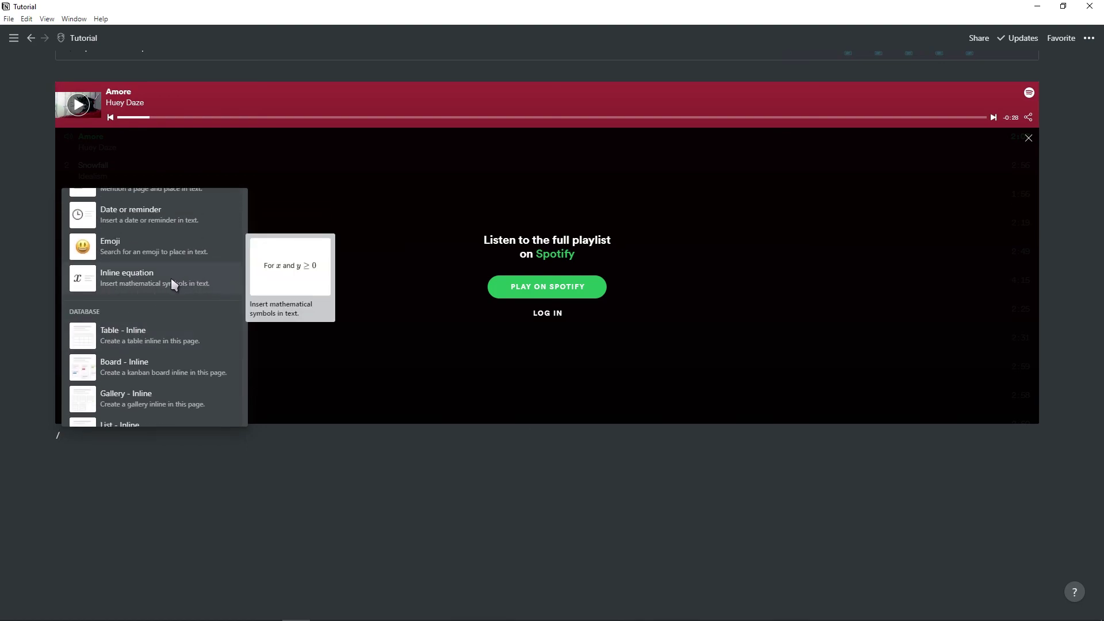
scroll(175, 284, down, 7)
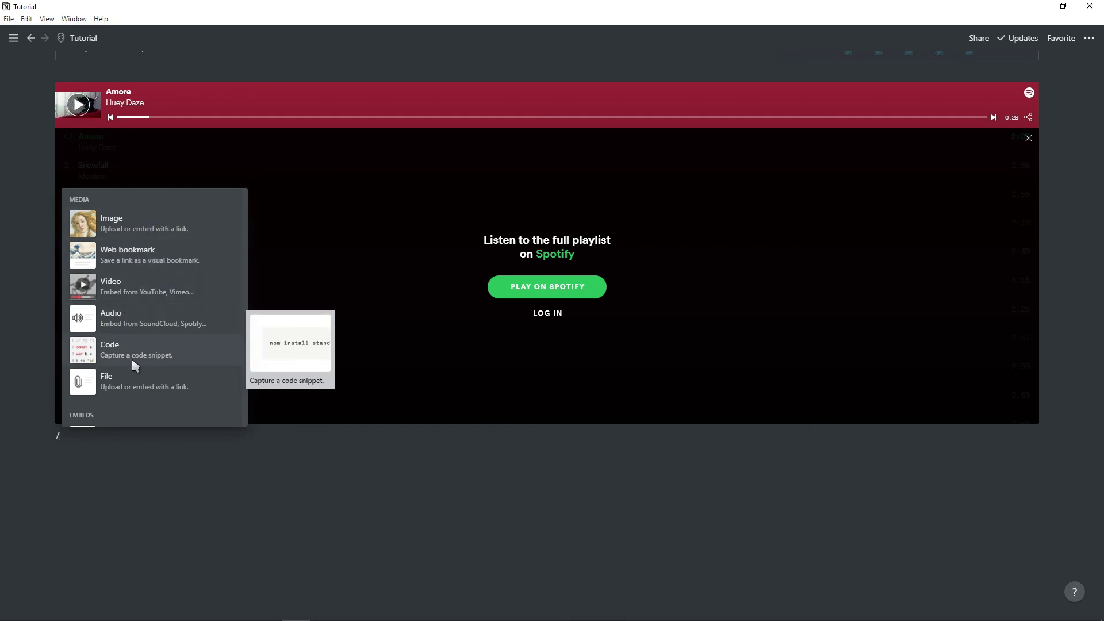
scroll(137, 299, down, 5)
scroll(137, 276, down, 2)
scroll(136, 271, up, 2)
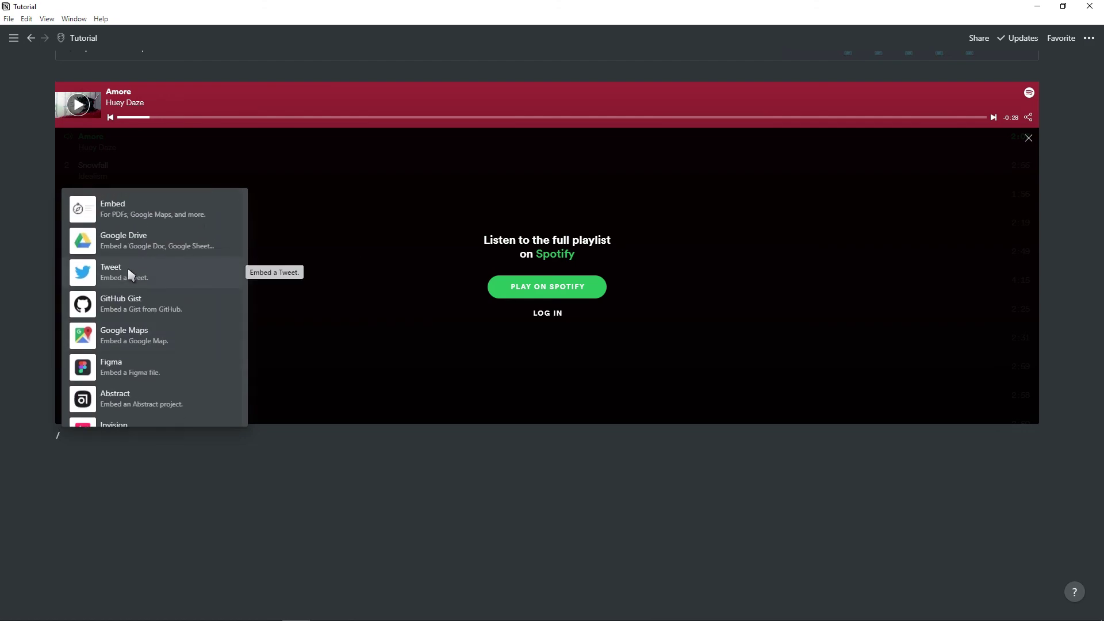
scroll(132, 340, down, 2)
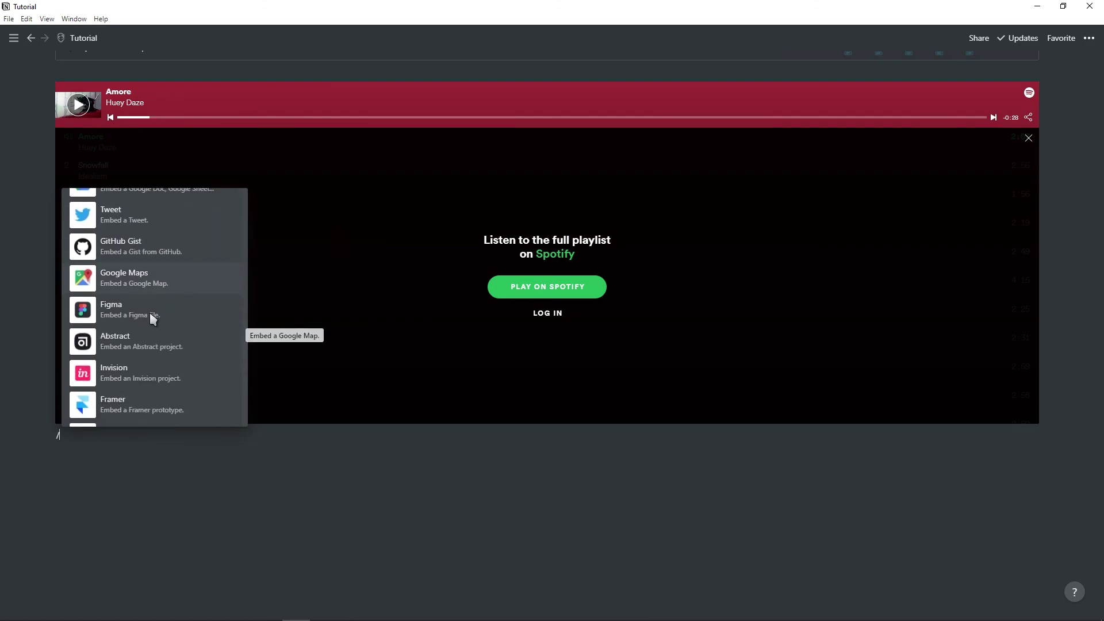
scroll(73, 230, up, 1)
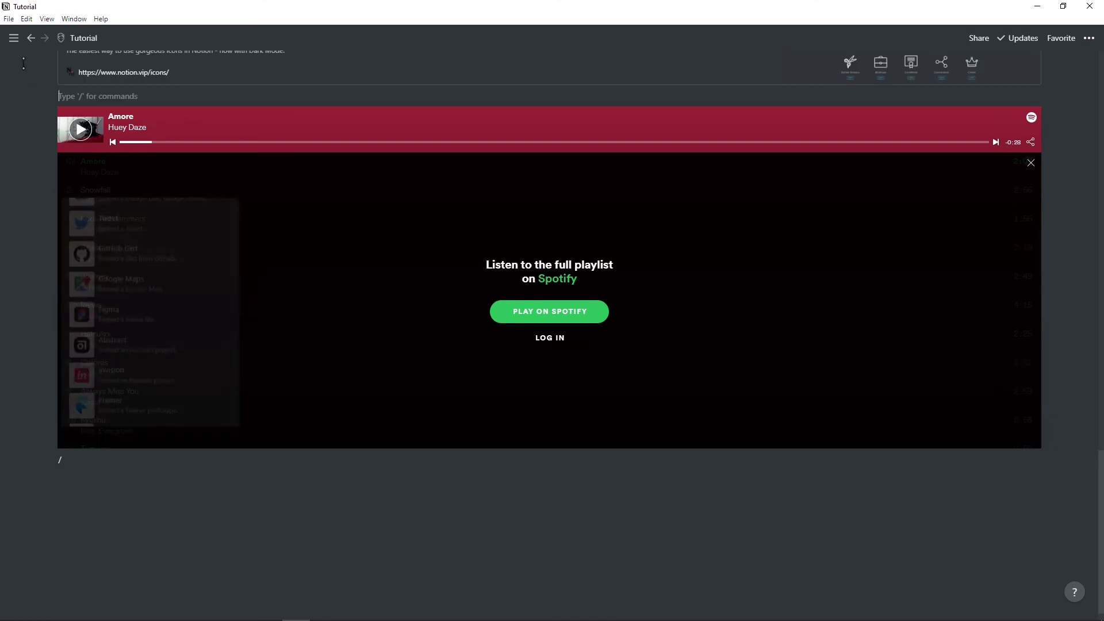
Step: Open the Life Wiki's Travel Planner page and review the checklists on its Packing List subpage
mouse_move(34, 111)
click(50, 213)
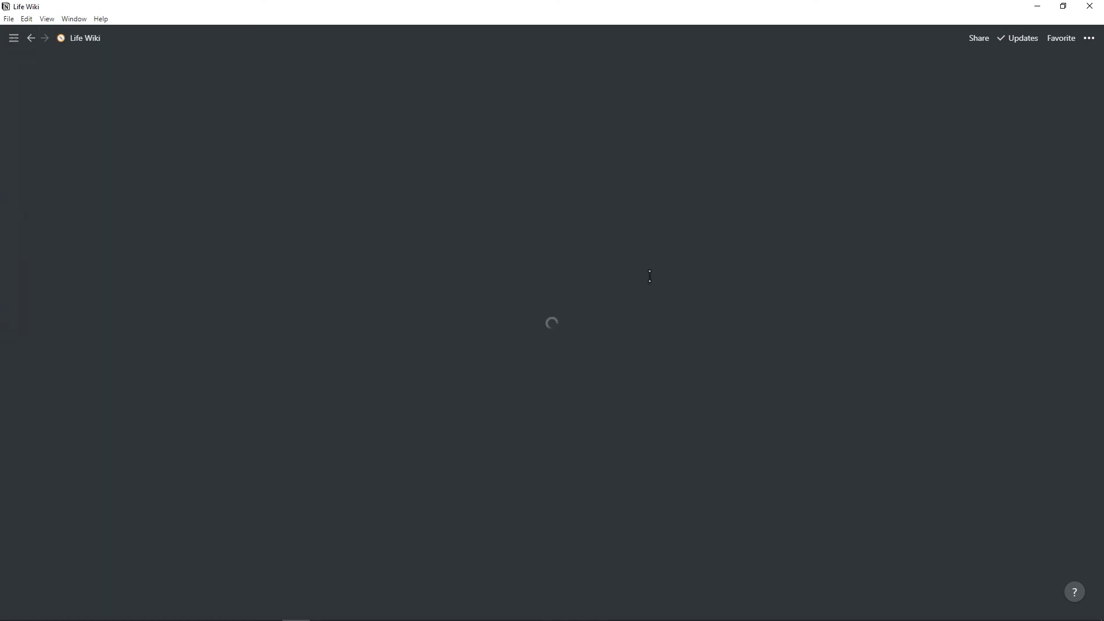
scroll(430, 355, down, 3)
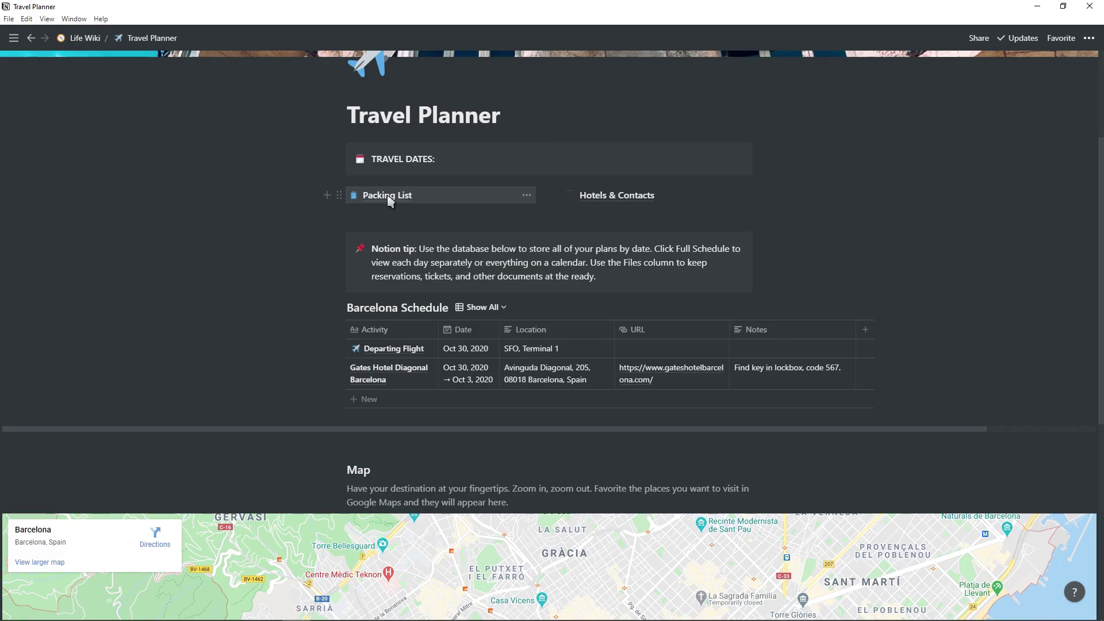
click(388, 196)
scroll(373, 224, down, 2)
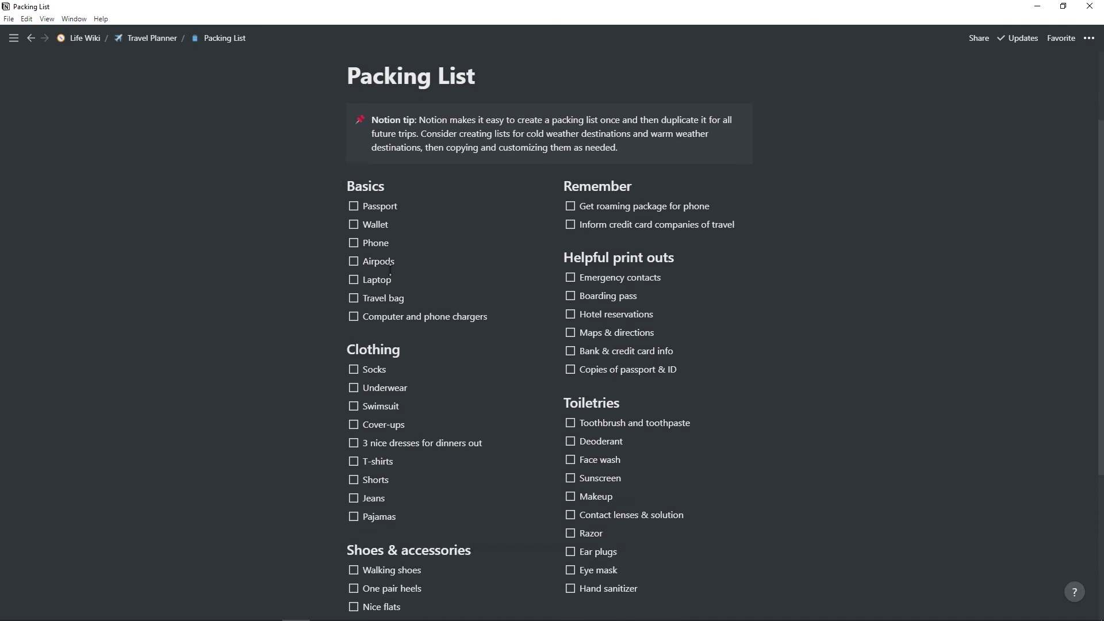
scroll(372, 224, down, 1)
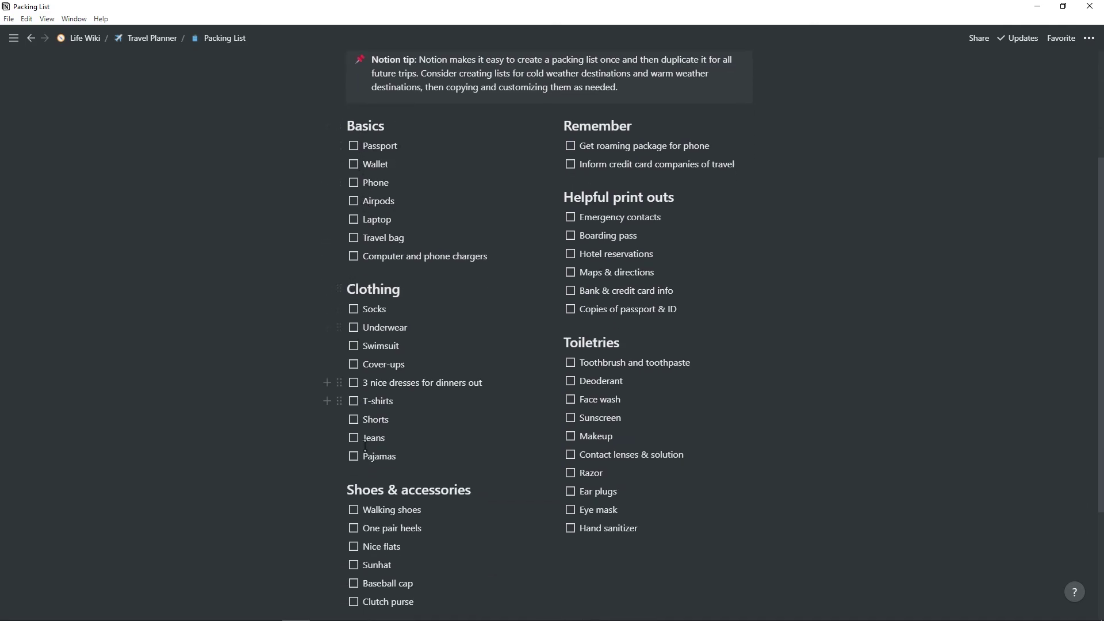
Step: Return to the Travel Planner page and examine its Barcelona Schedule table and embedded map
click(151, 38)
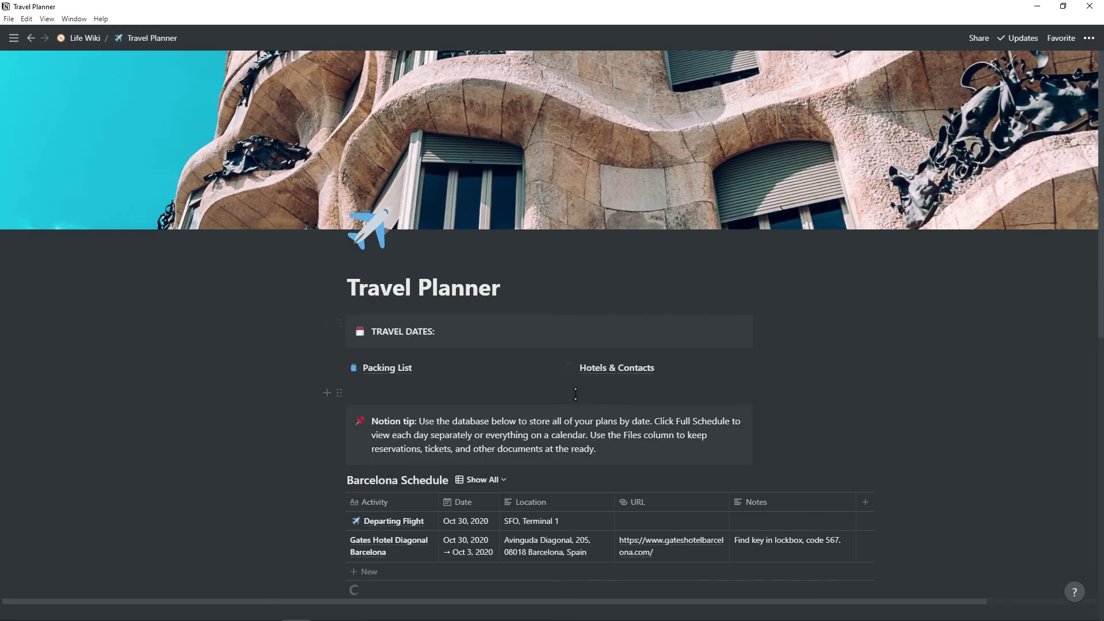
scroll(575, 395, down, 4)
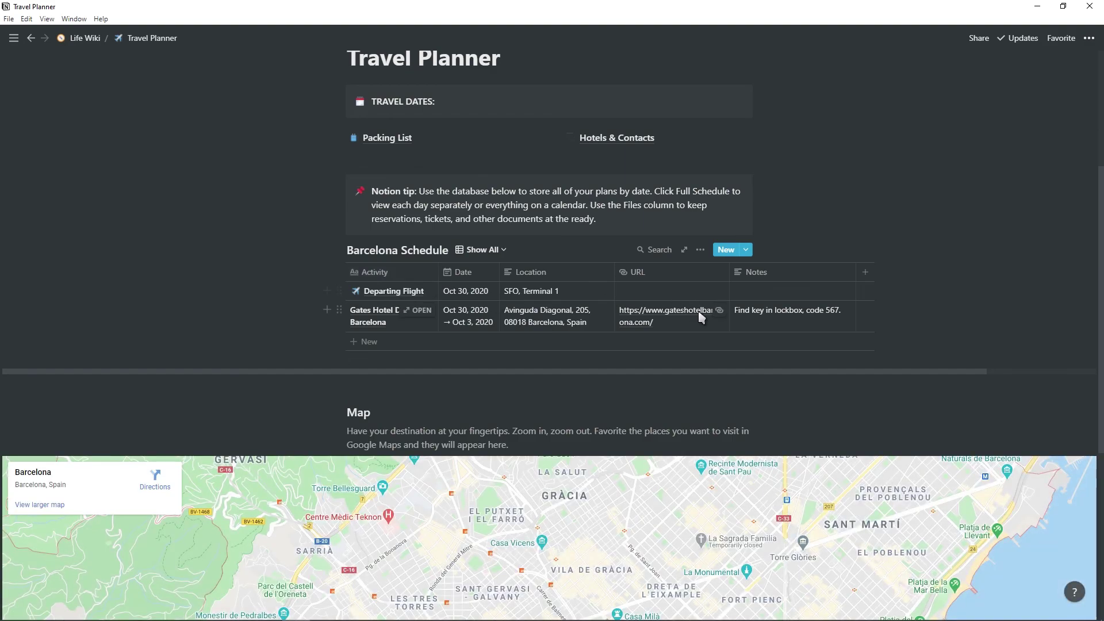
scroll(591, 315, down, 4)
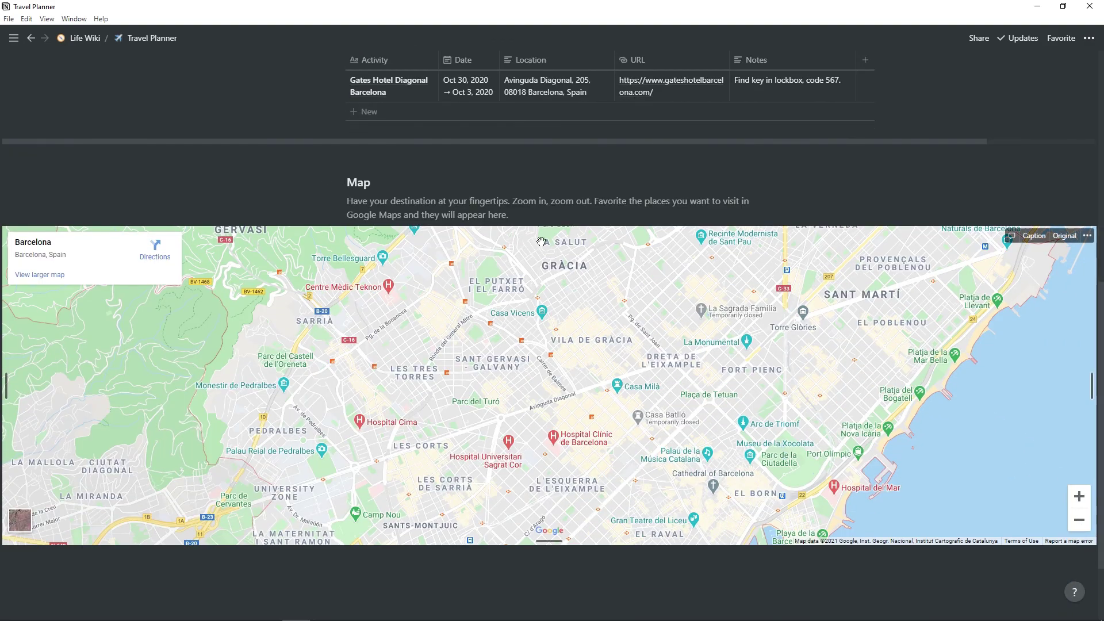
scroll(661, 357, down, 2)
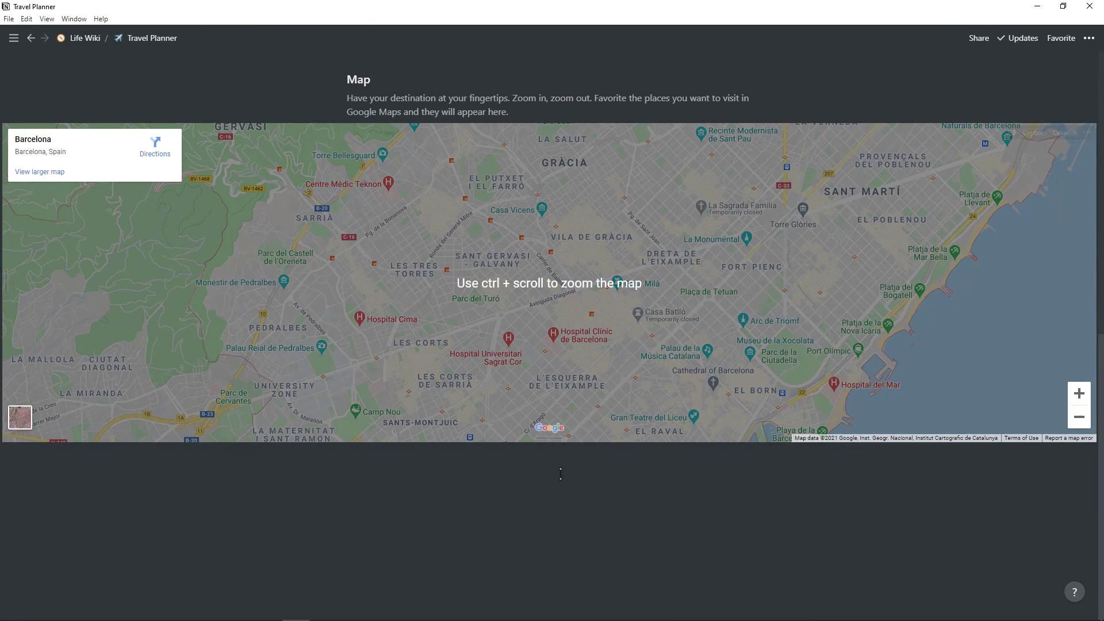
scroll(661, 358, up, 4)
Step: Open the Habit Tracker from the Life Wiki, examine its daily habit checkboxes and go back to the Life Wiki
click(86, 38)
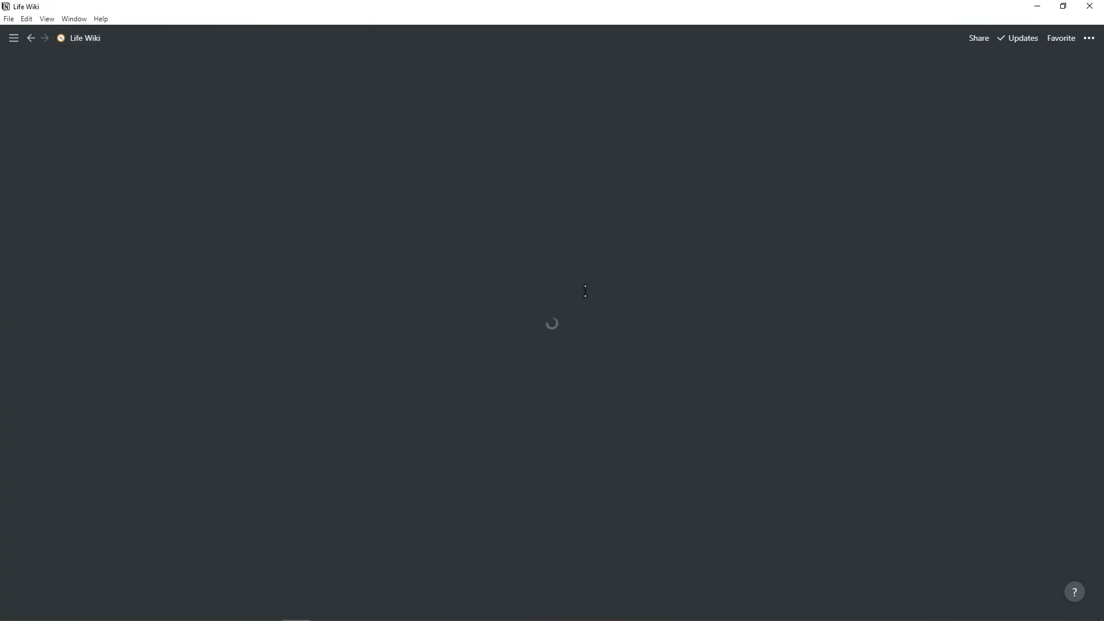
click(767, 443)
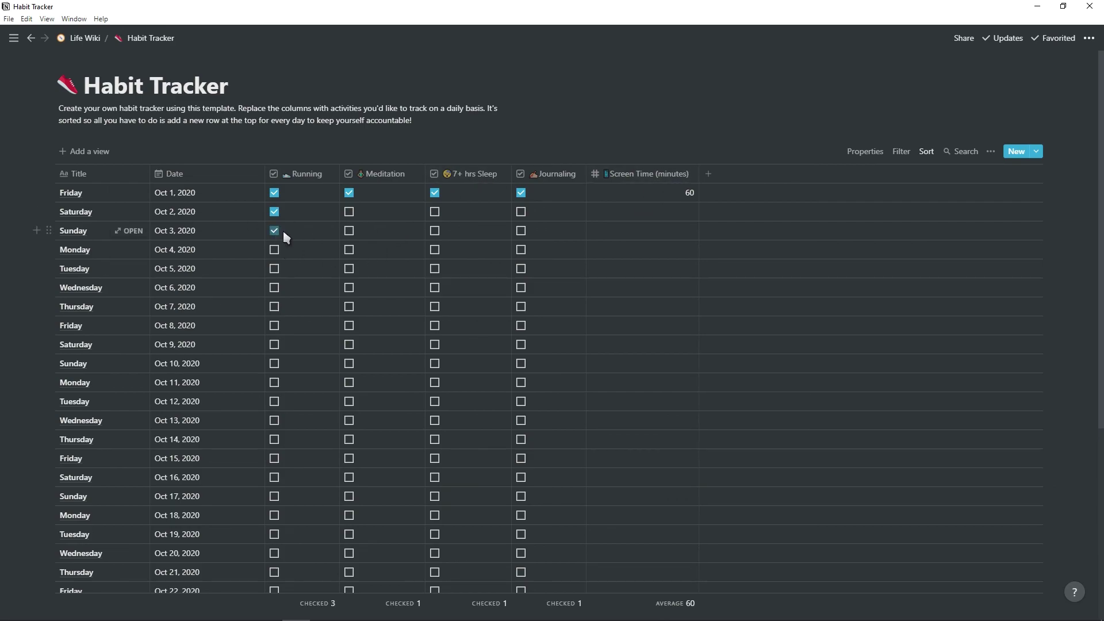
click(85, 38)
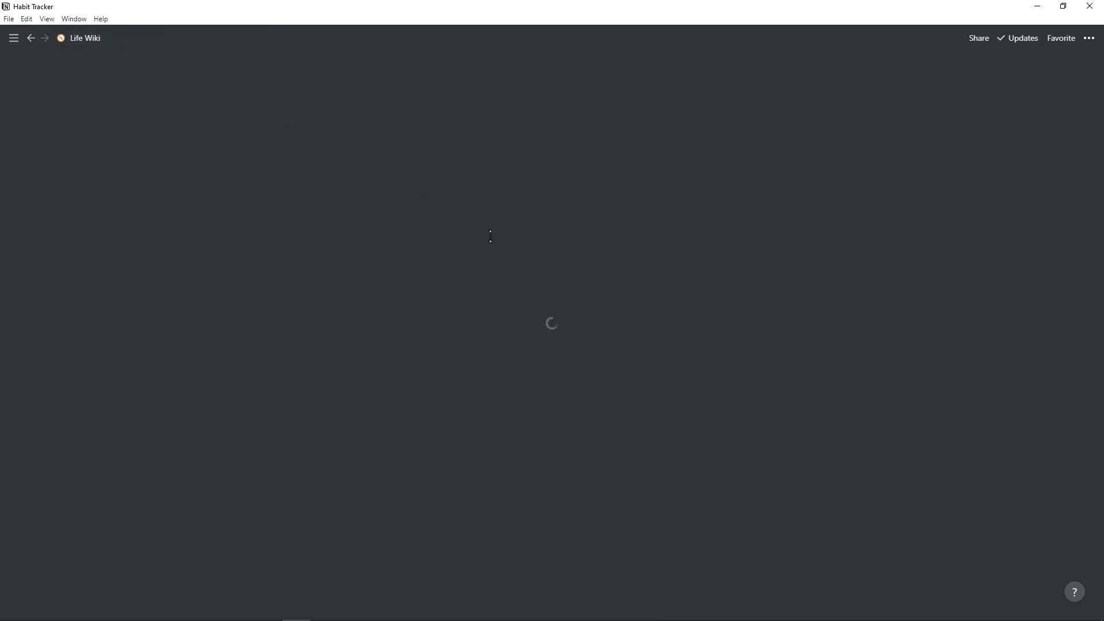